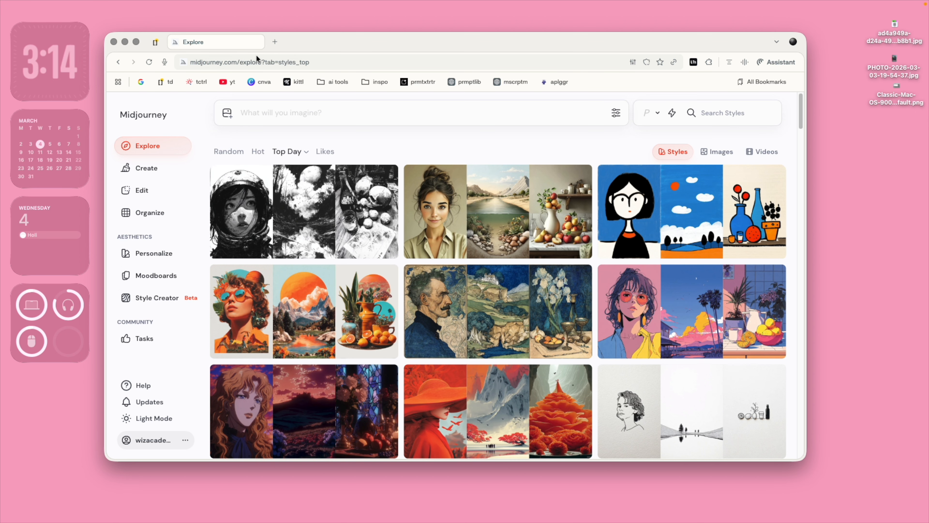
# Open the Midjourney Bot direct-message conversation on Discord in a new browser tab.
pyautogui.click(277, 43)
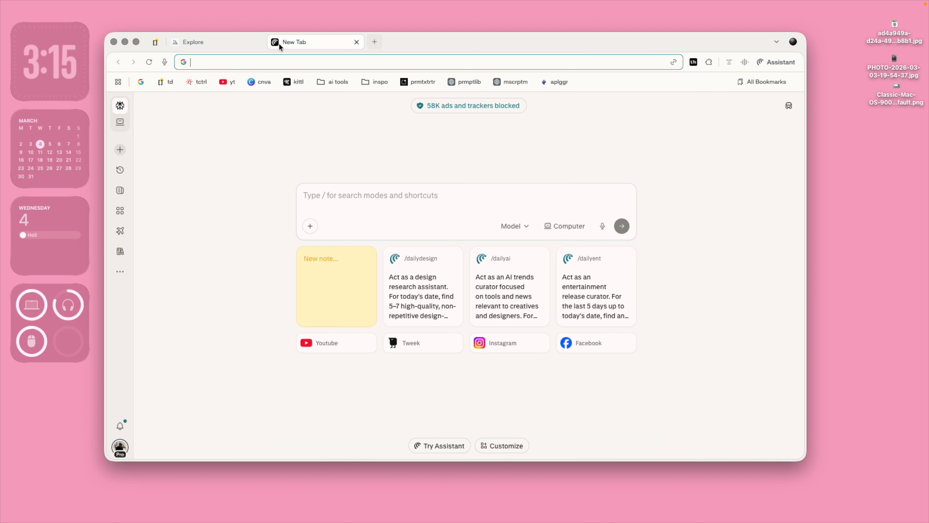
pyautogui.write('discord.com/channels/@me/1001514055695093850')
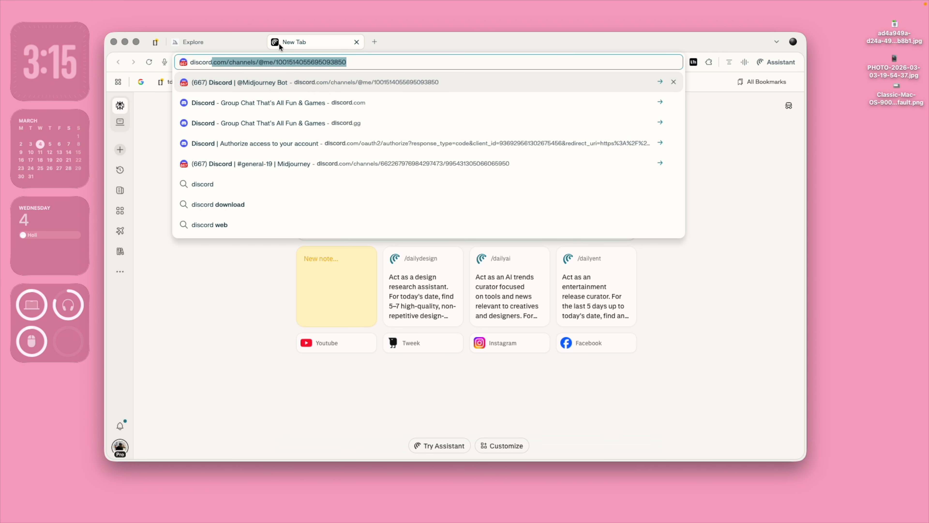
pyautogui.press('Return')
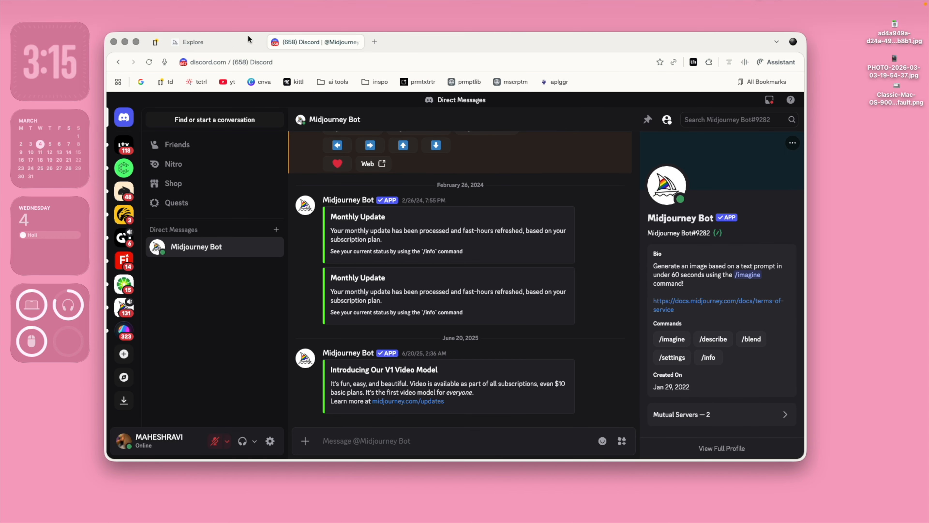
# Look through the earlier image generations in the Midjourney Bot conversation, dismissing the Quests rewards popup.
pyautogui.scroll(6, 303, 162)
pyautogui.click(198, 271)
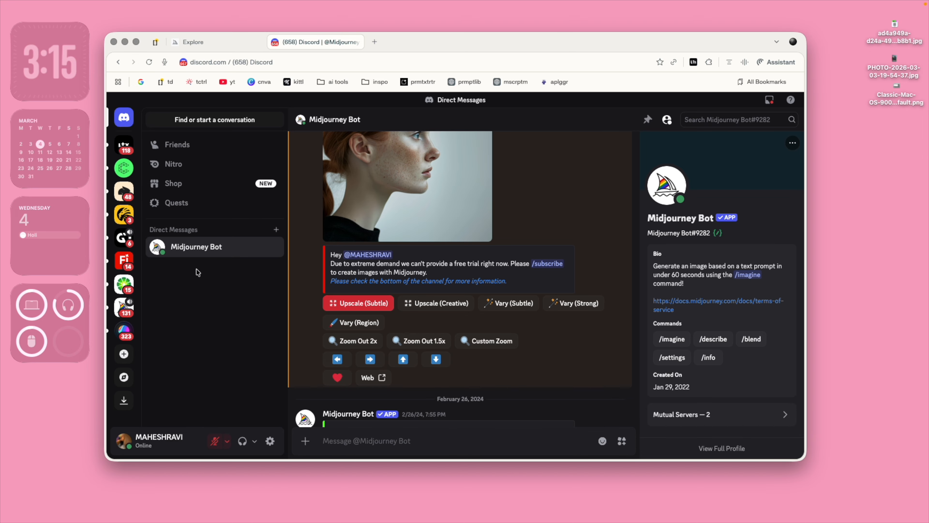
pyautogui.click(190, 256)
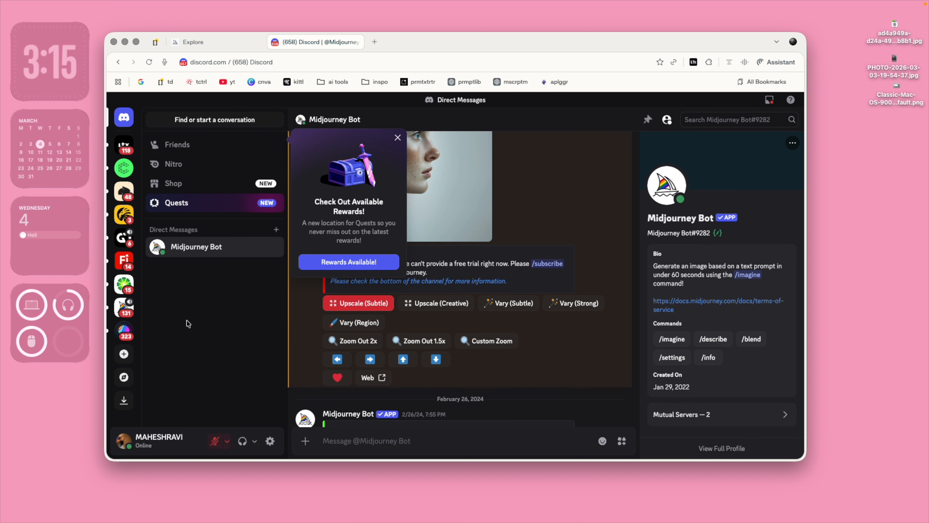
pyautogui.click(398, 138)
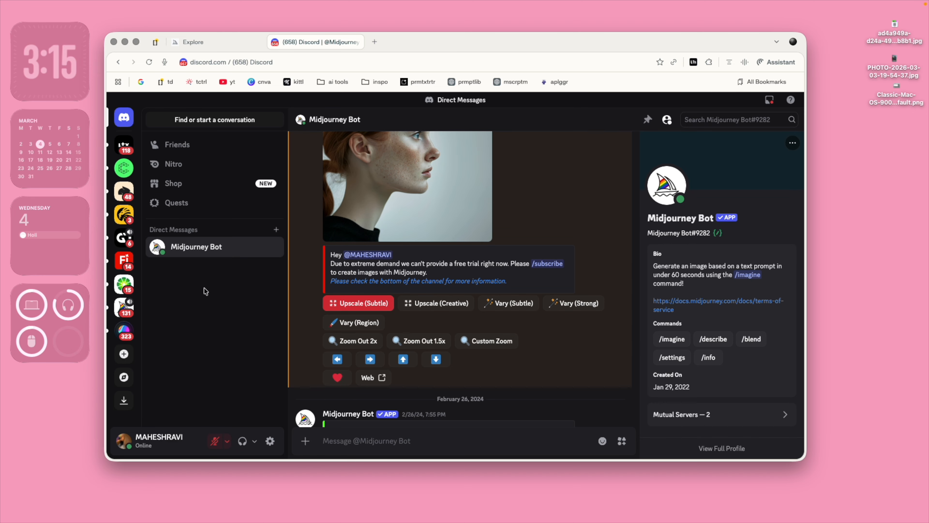
pyautogui.scroll(10, 352, 255)
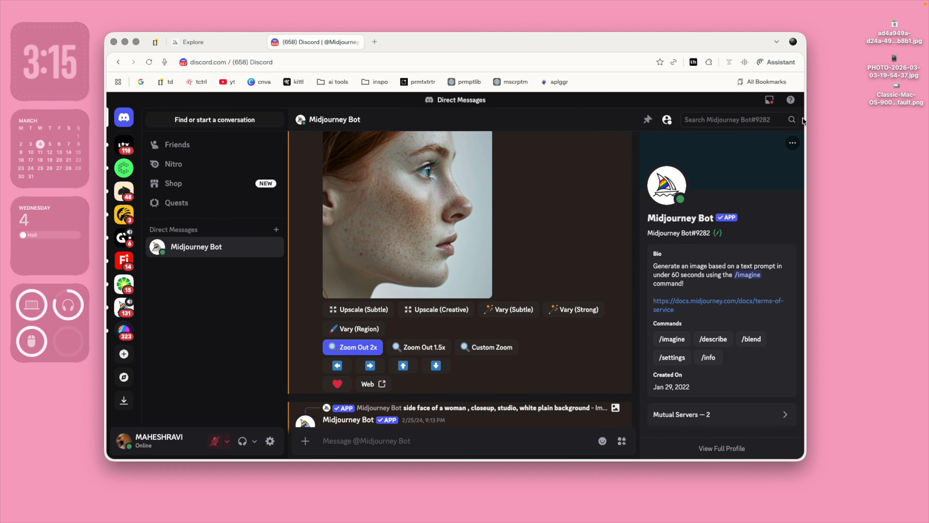
pyautogui.scroll(-5, 570, 292)
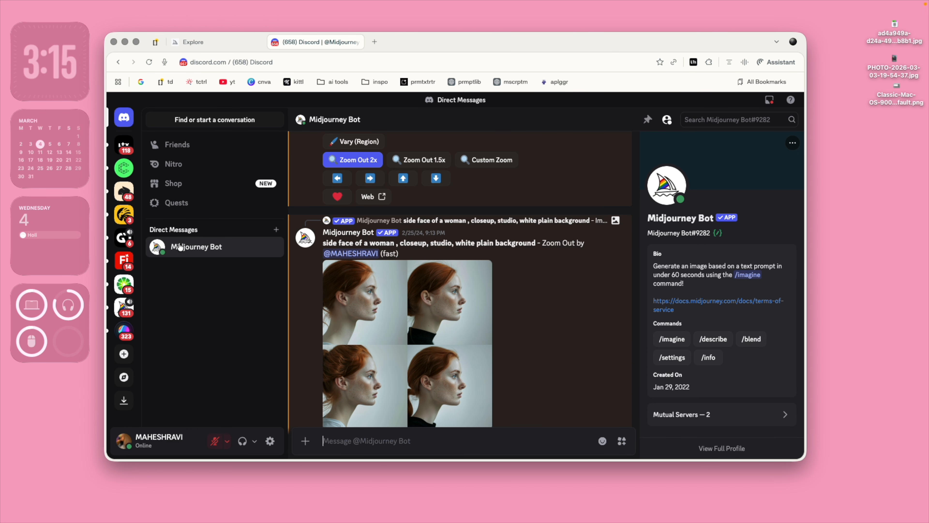
pyautogui.click(189, 251)
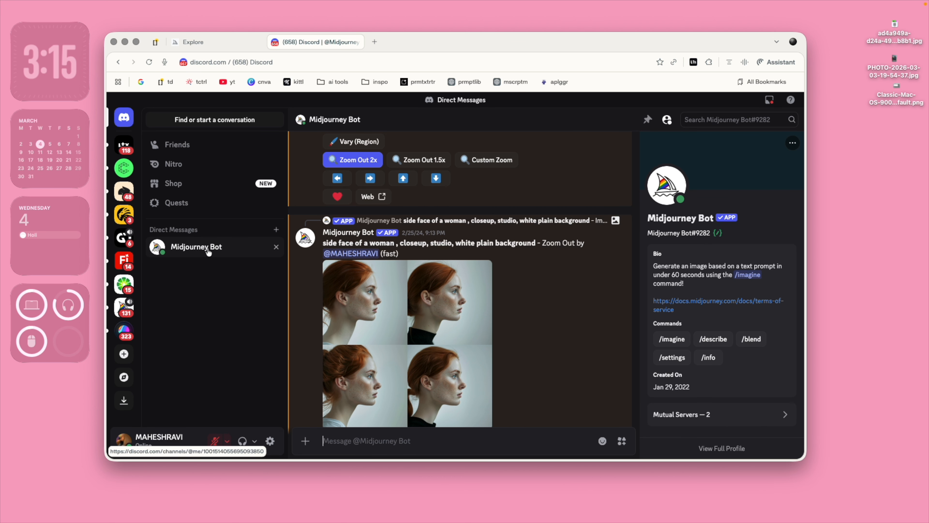
# Switch to the Midjourney website and view the connected Google and Discord accounts in the account settings.
pyautogui.click(229, 44)
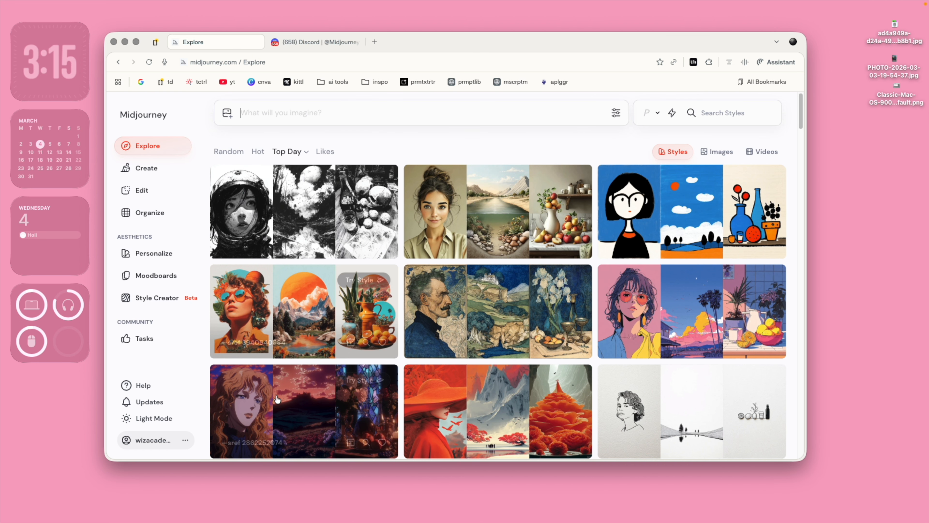
pyautogui.click(153, 439)
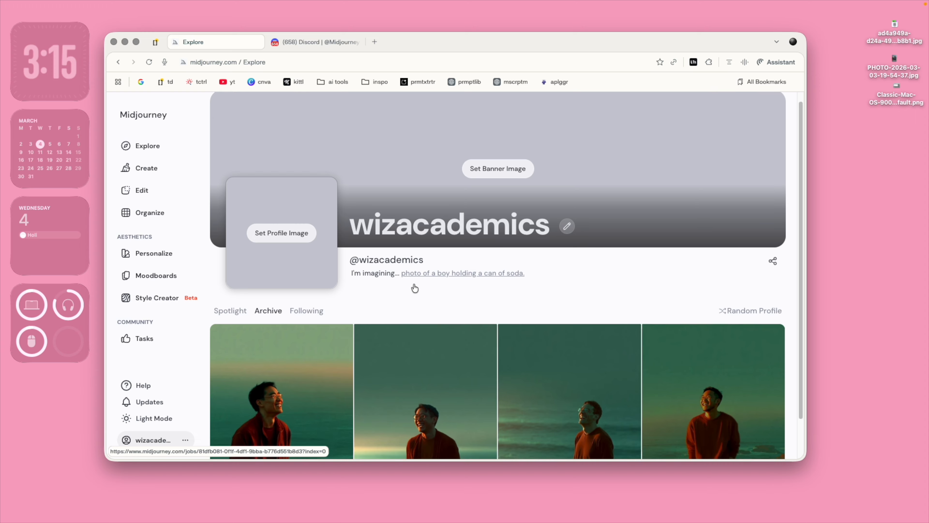
pyautogui.scroll(-2, 415, 288)
pyautogui.click(185, 440)
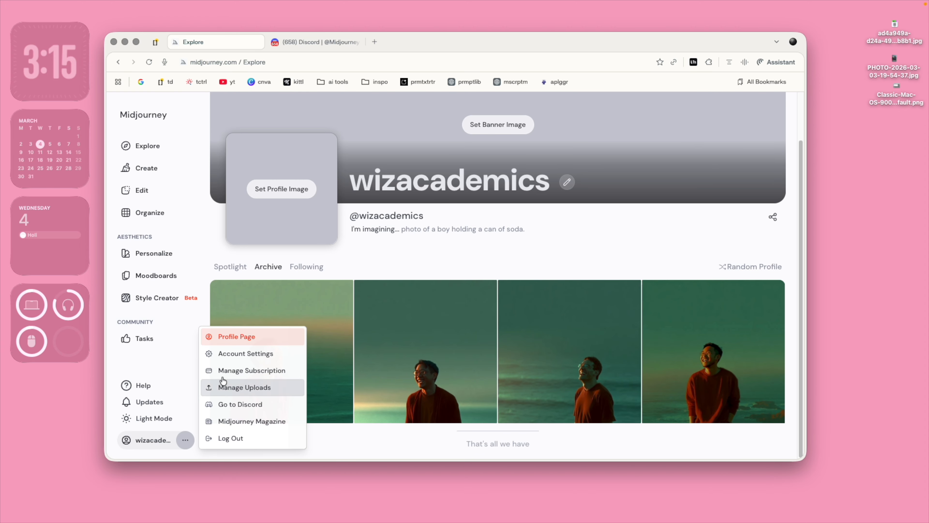
pyautogui.click(229, 353)
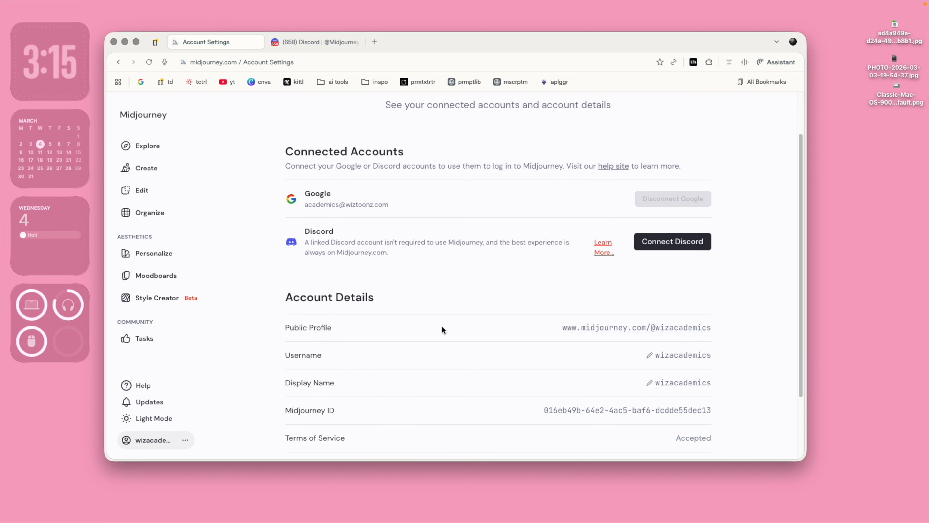
pyautogui.scroll(-1, 442, 329)
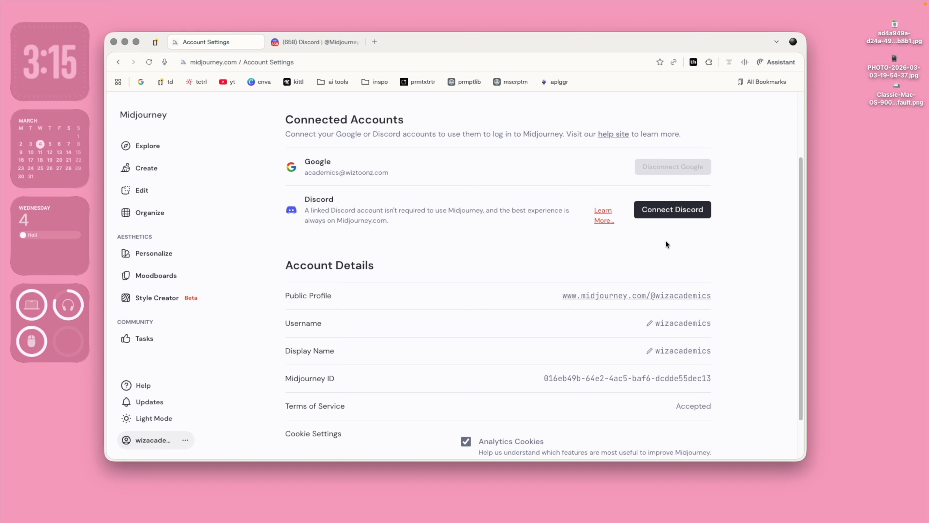
# Return to the Midjourney Bot conversation on Discord and draft an /imagine command with the prompt "side face".
pyautogui.click(297, 50)
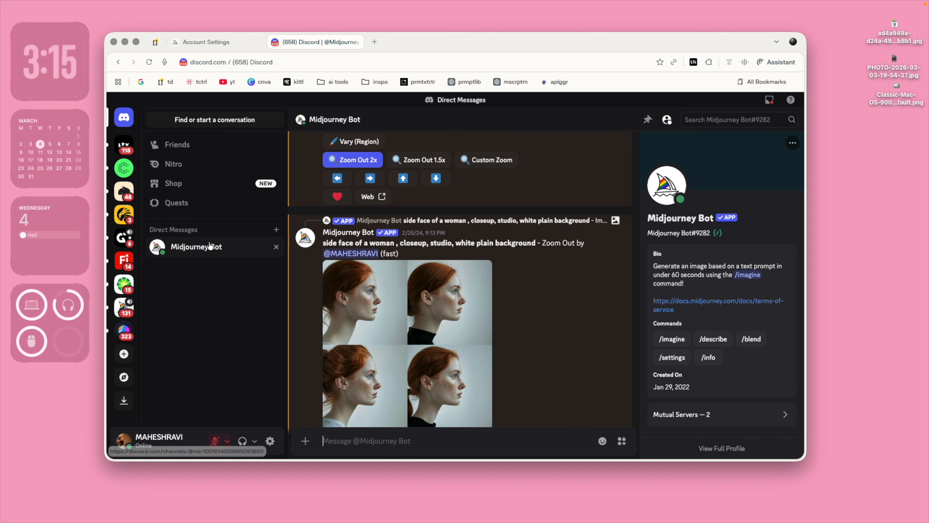
pyautogui.click(393, 441)
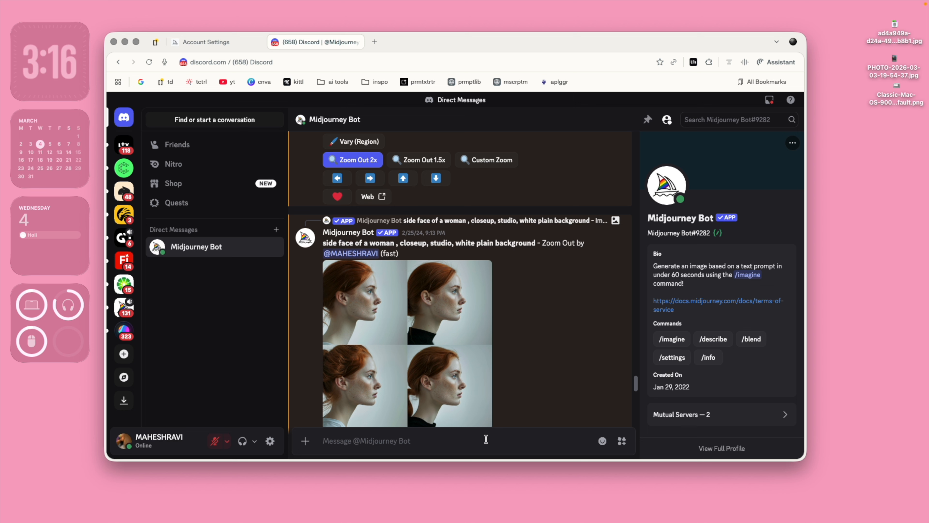
pyautogui.write('/')
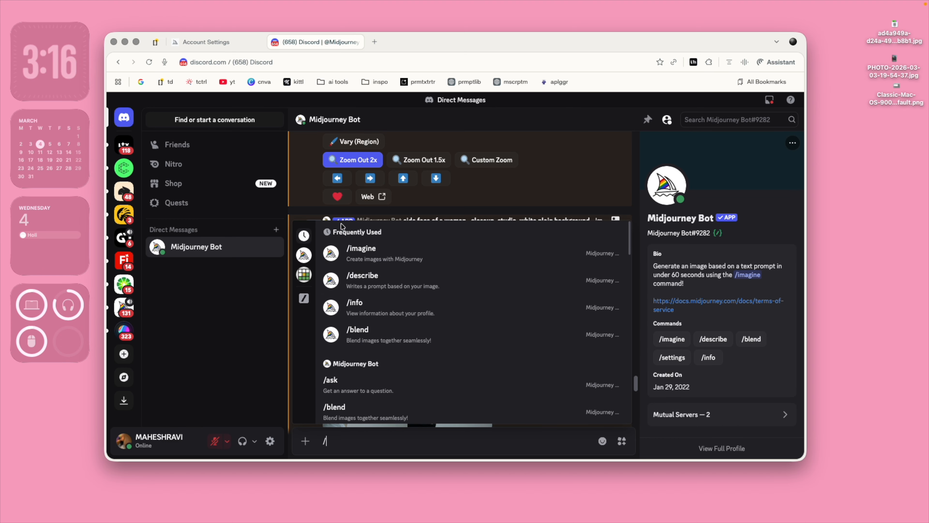
pyautogui.click(361, 436)
pyautogui.write('imagine')
pyautogui.press('Tab')
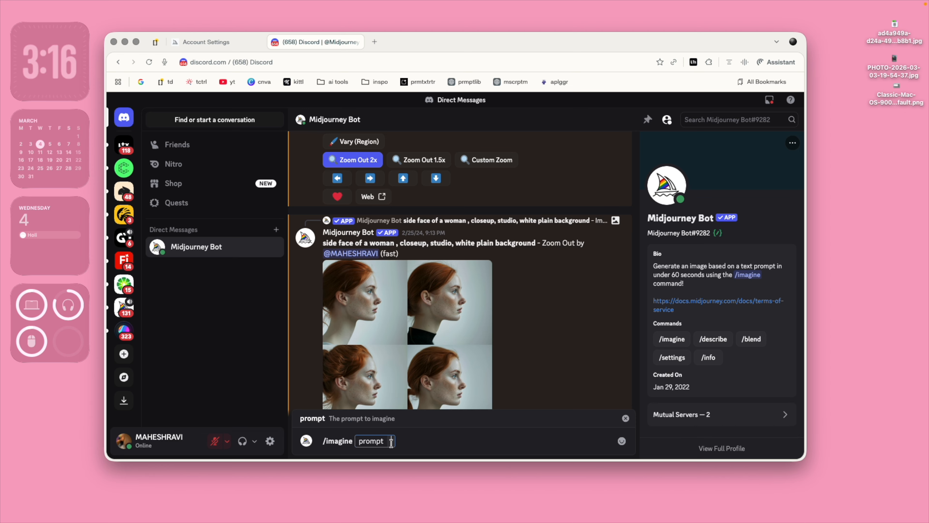
pyautogui.write('side face')
# Examine the earlier side-portrait image grids in the bot conversation, with their prompts and upscale and variation options.
pyautogui.scroll(10, 510, 249)
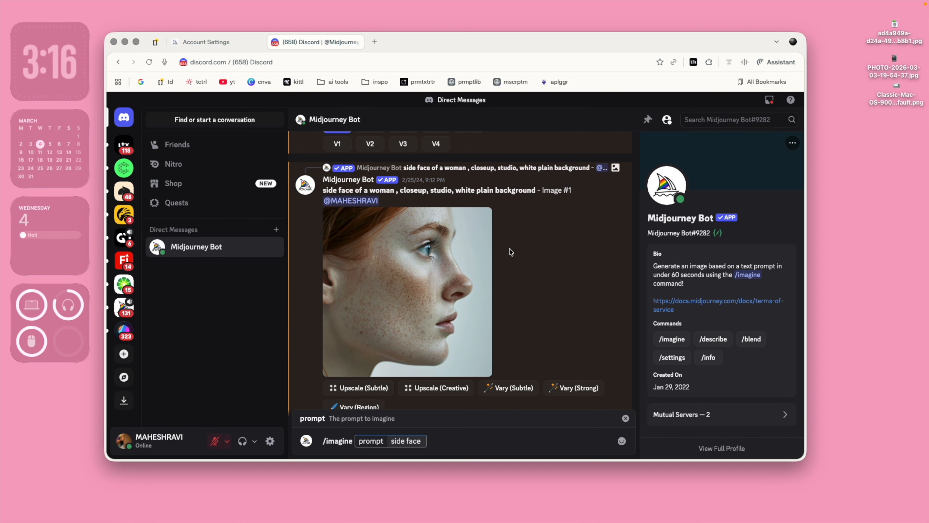
pyautogui.scroll(10, 510, 249)
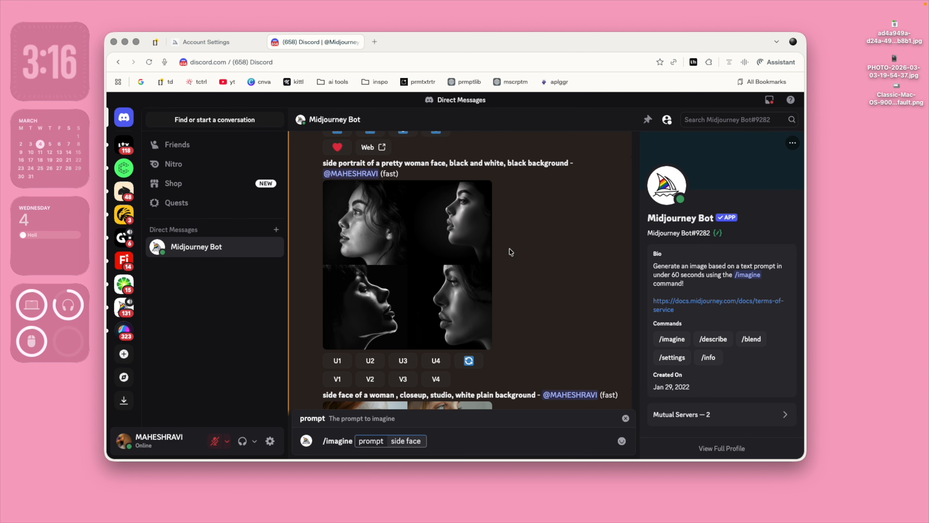
pyautogui.scroll(-3, 369, 333)
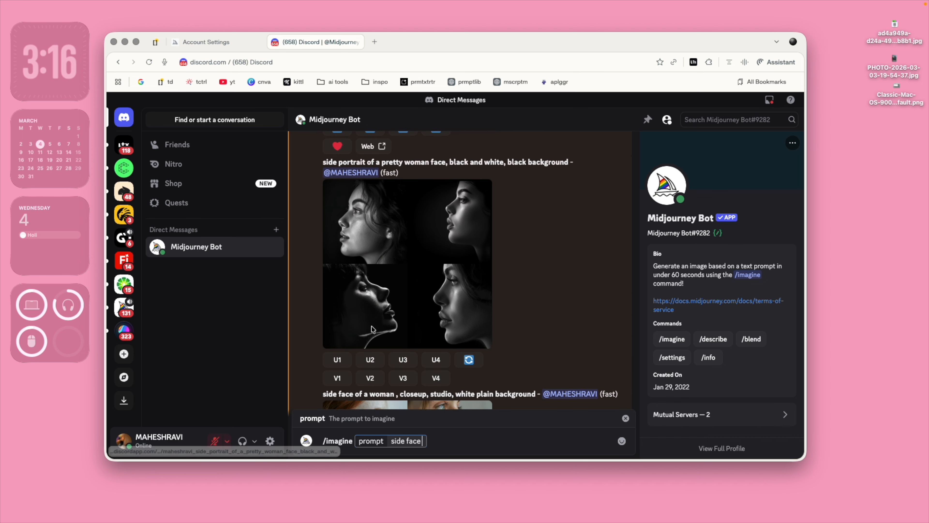
pyautogui.scroll(2, 366, 292)
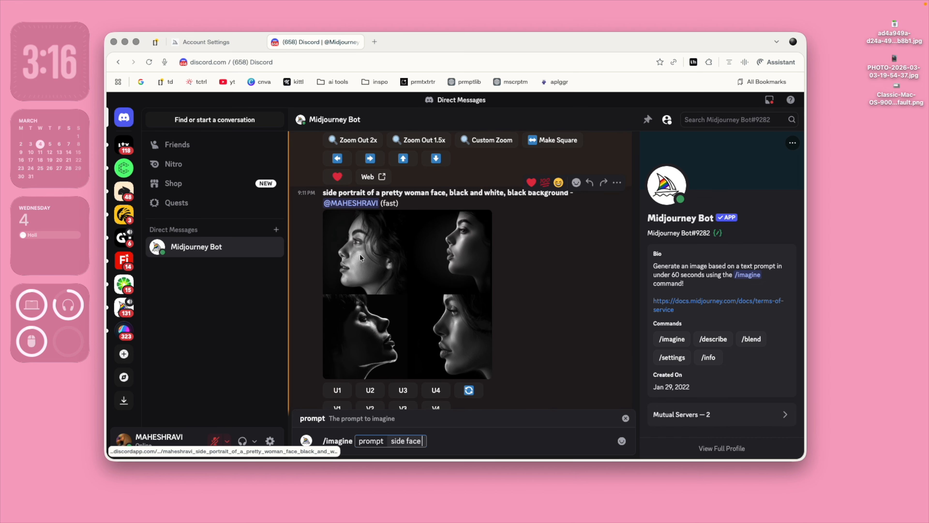
pyautogui.scroll(-1, 376, 262)
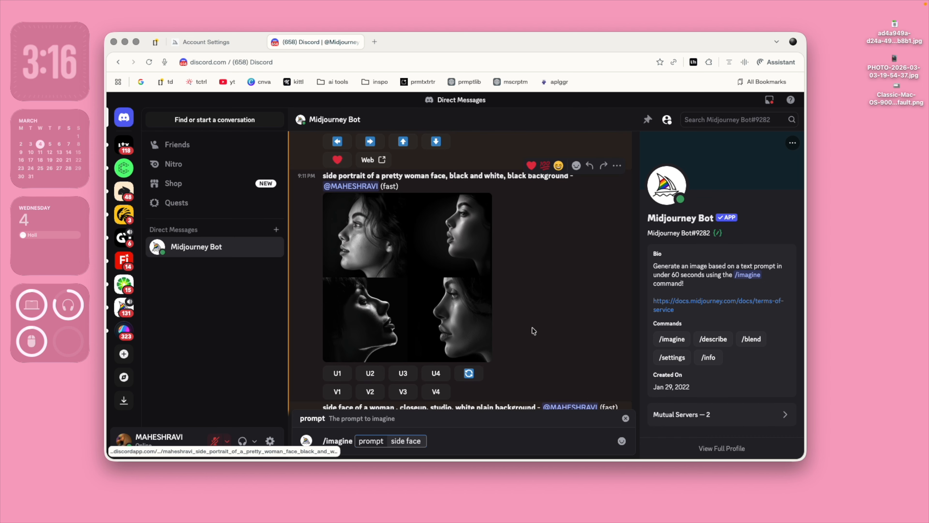
pyautogui.scroll(-3, 531, 329)
pyautogui.scroll(1, 479, 320)
pyautogui.scroll(1, 449, 306)
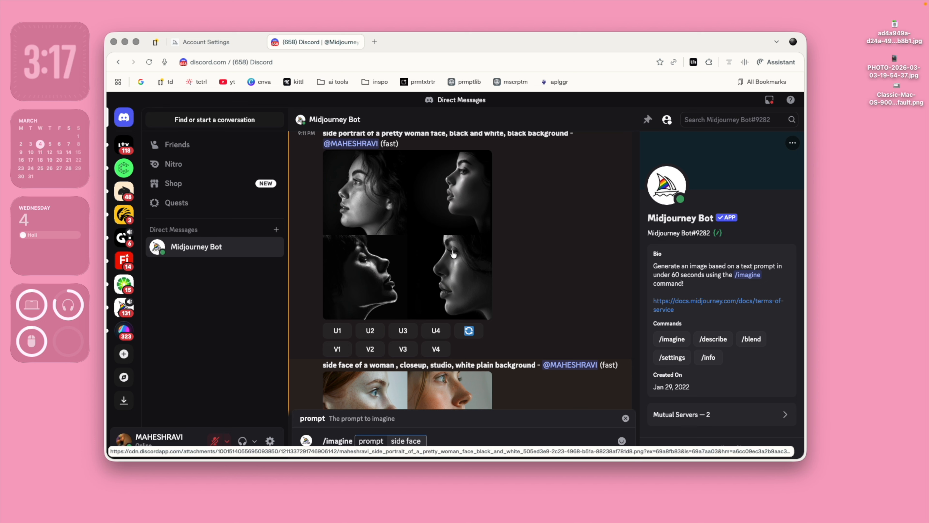
pyautogui.scroll(-2, 526, 291)
pyautogui.scroll(-3, 467, 343)
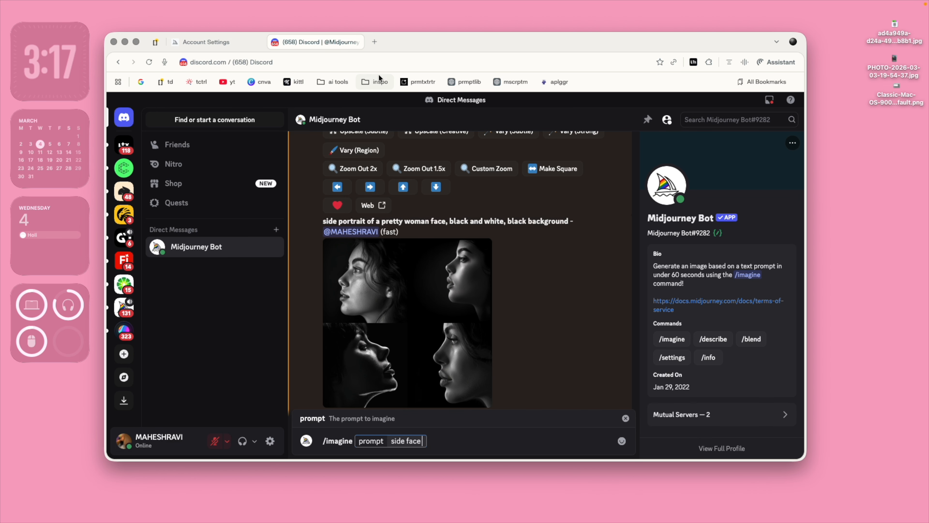
# Close the Discord tab and go back to Midjourney's Explore page from the account settings.
pyautogui.click(358, 46)
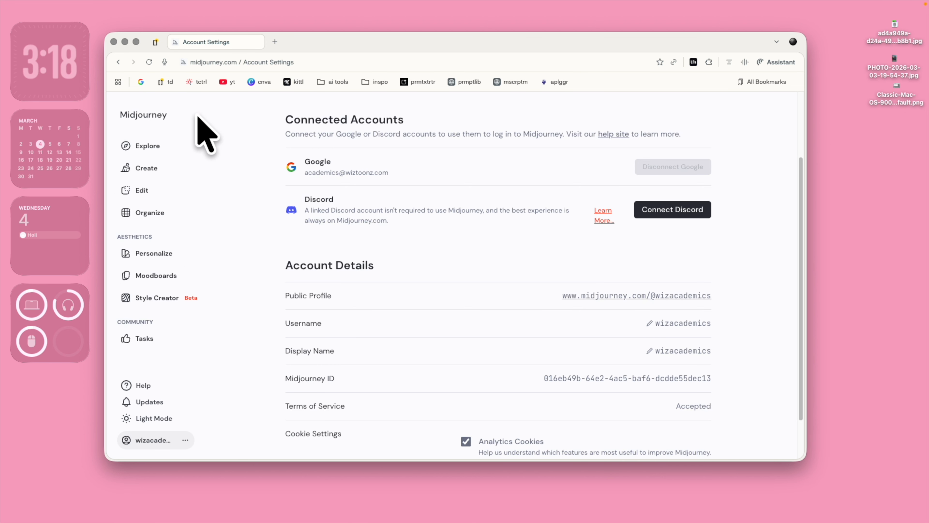
pyautogui.moveTo(507, 212); pyautogui.dragTo(384, 222)
pyautogui.click(383, 222)
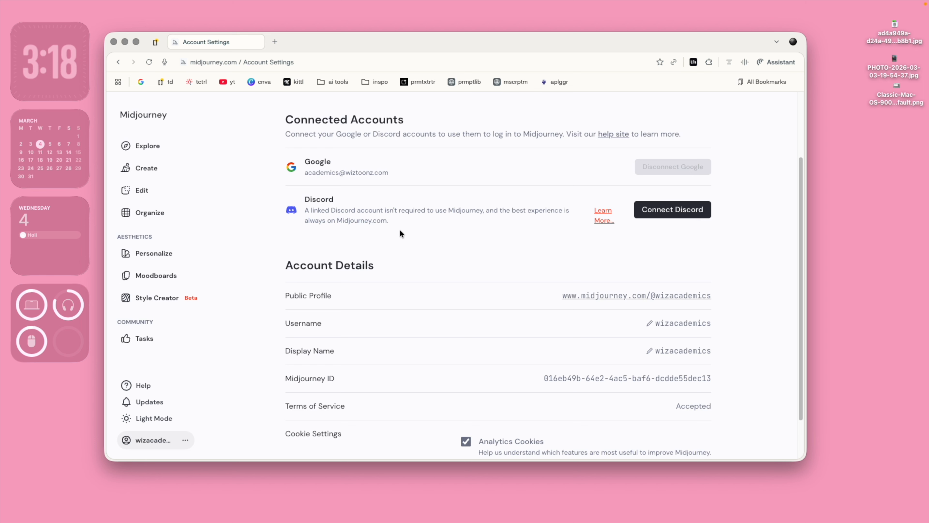
pyautogui.click(143, 116)
pyautogui.moveTo(546, 173)
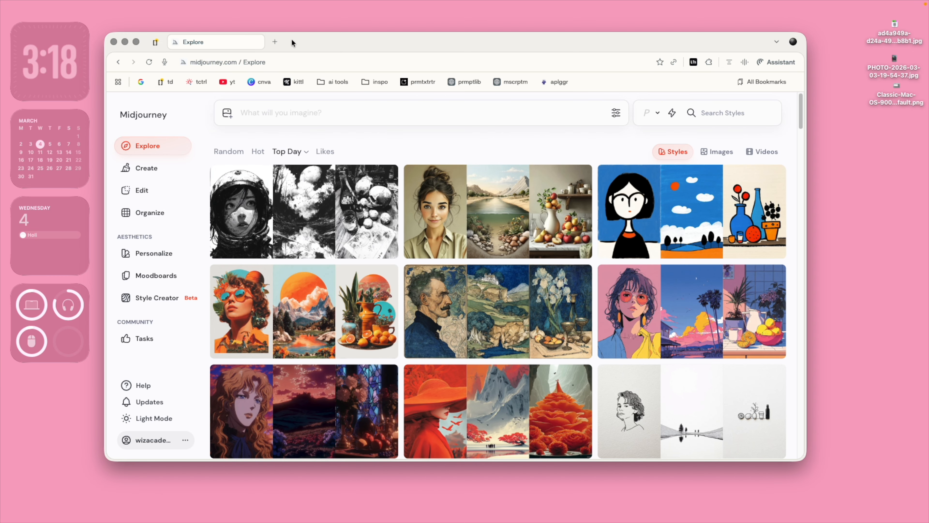
# Reopen Discord in a new tab and enter the Midjourney server, dismissing the new perks popup.
pyautogui.click(279, 42)
pyautogui.press('cmd+v')
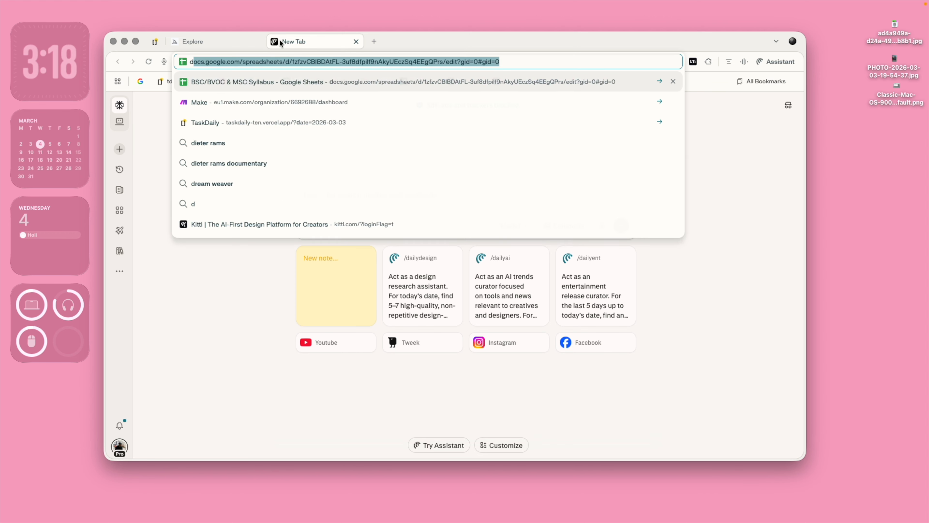
pyautogui.press('Return')
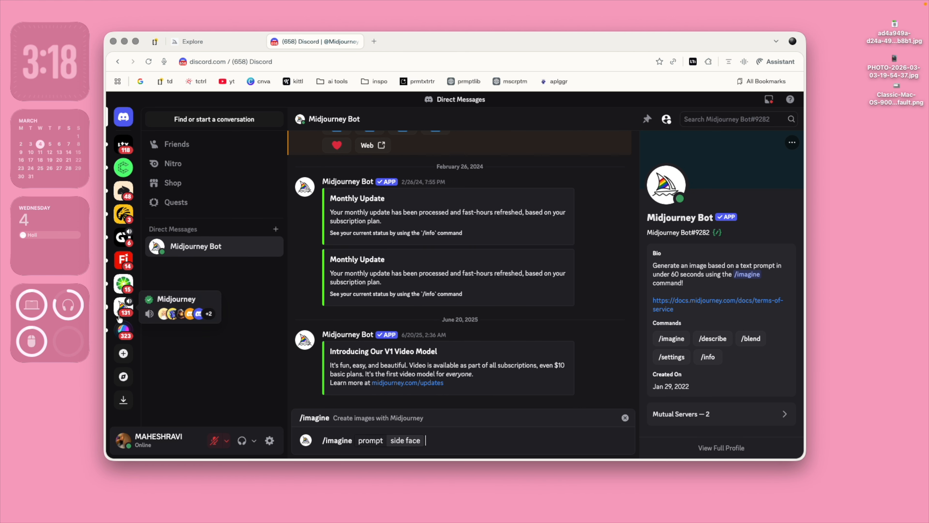
pyautogui.click(125, 306)
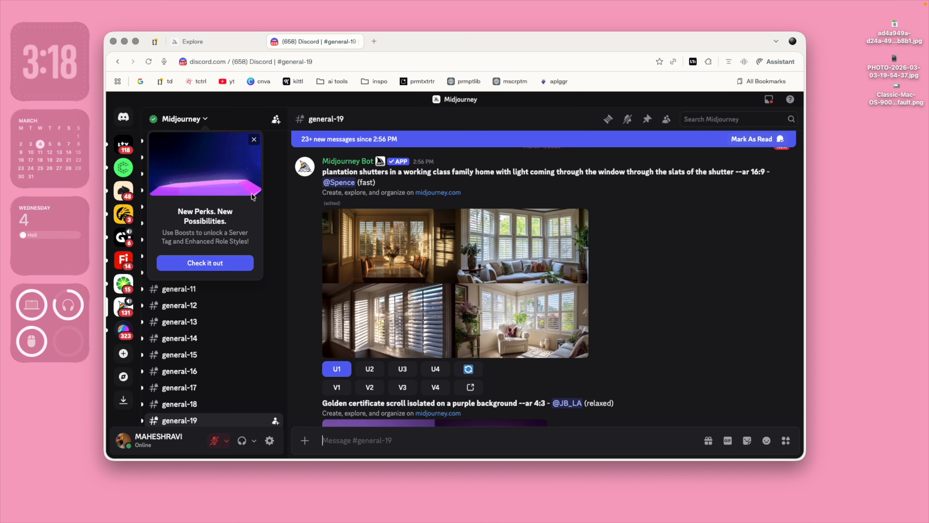
pyautogui.click(254, 140)
# Open the general-2 channel under General Image Gen and look through the images other members generated.
pyautogui.scroll(8, 200, 386)
pyautogui.scroll(-3, 194, 369)
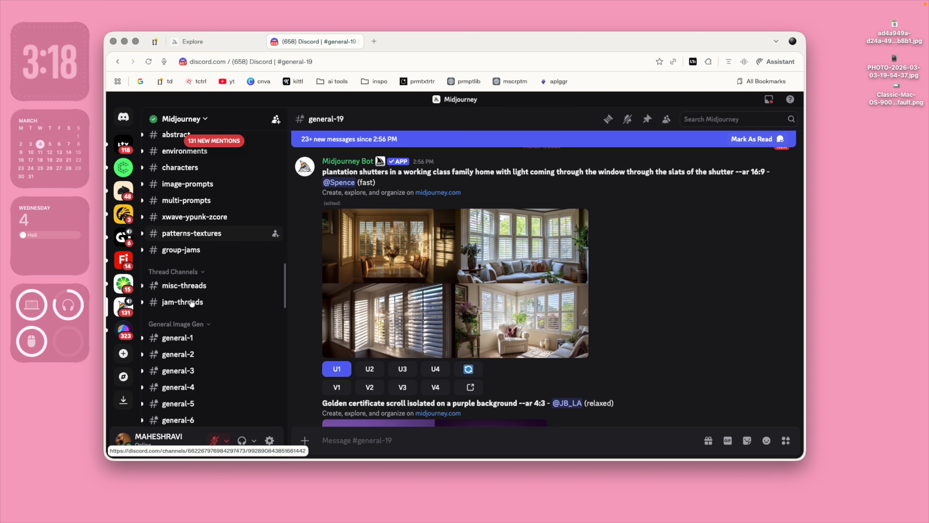
pyautogui.moveTo(187, 353)
pyautogui.click(190, 337)
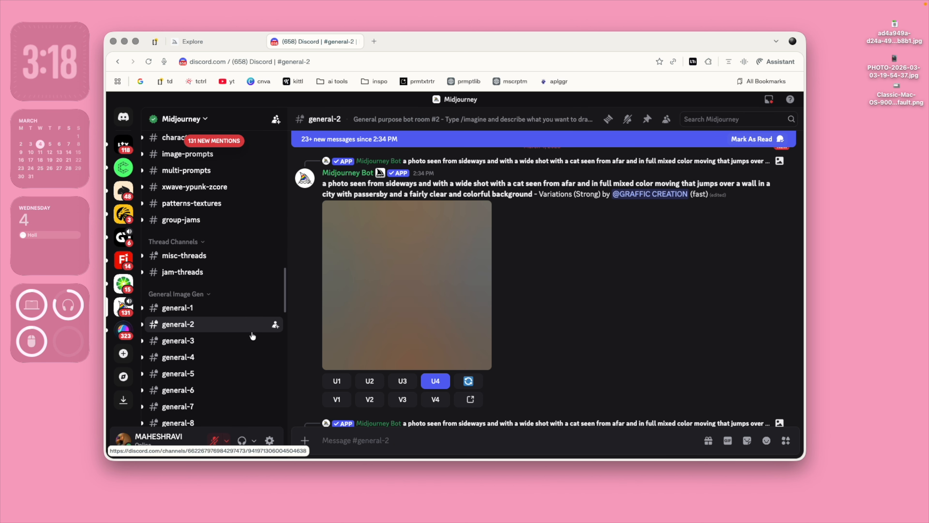
pyautogui.scroll(-2, 192, 336)
pyautogui.scroll(-4, 400, 335)
pyautogui.scroll(-10, 399, 335)
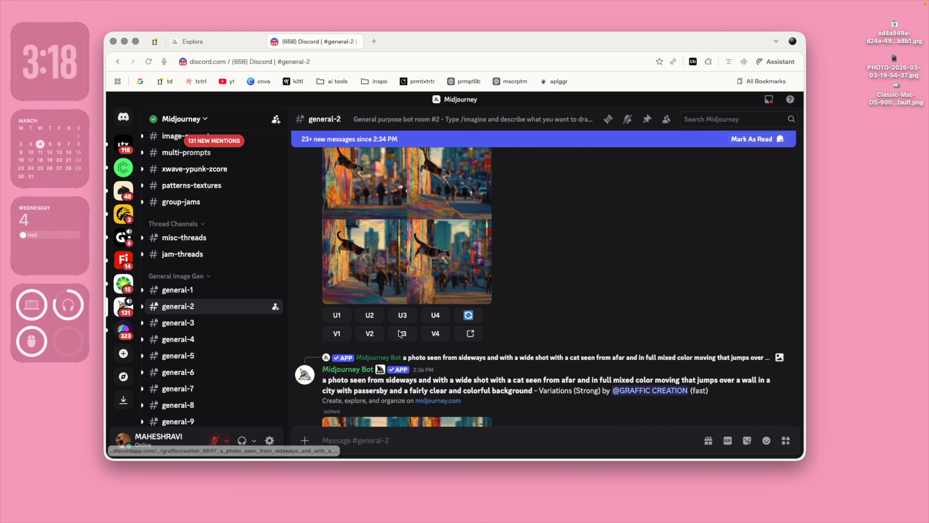
pyautogui.scroll(-8, 410, 293)
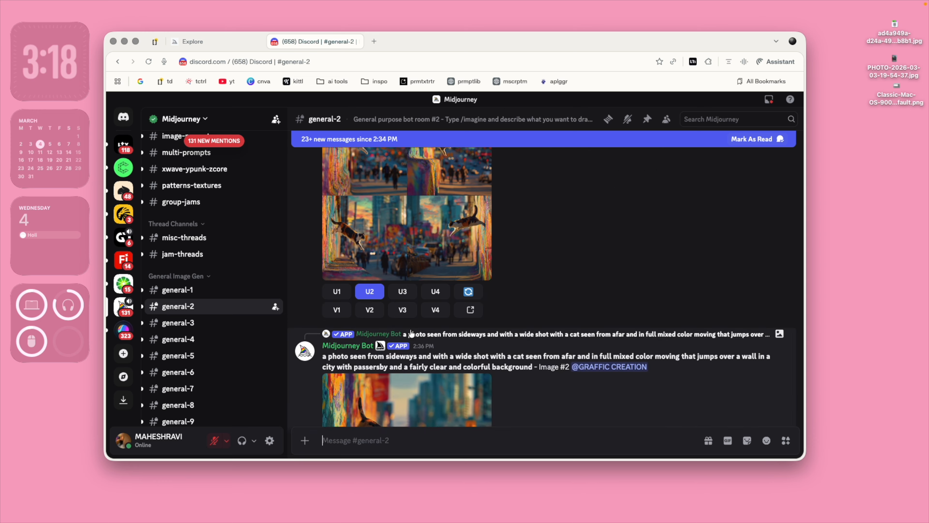
# Look further down general-2 at the members' image grids, their prompts and upscale and variation options.
pyautogui.scroll(-10, 413, 332)
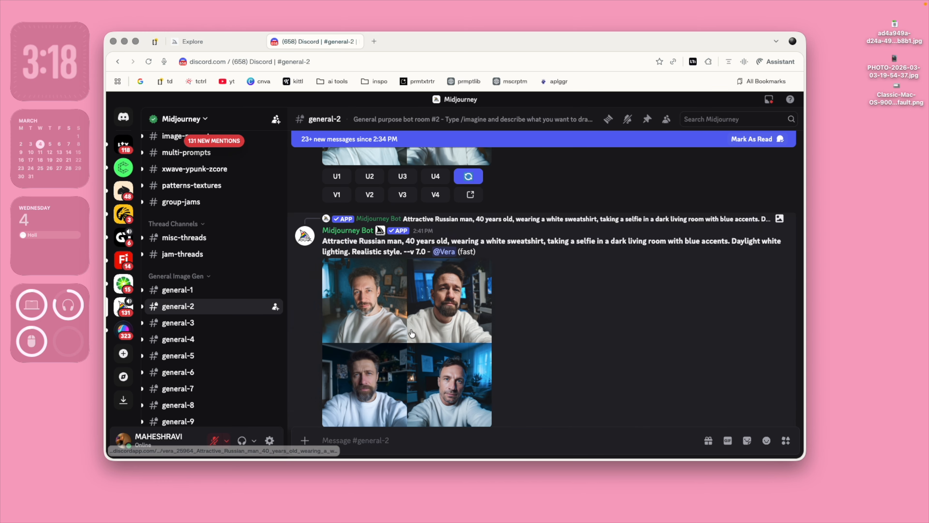
pyautogui.scroll(-3, 410, 330)
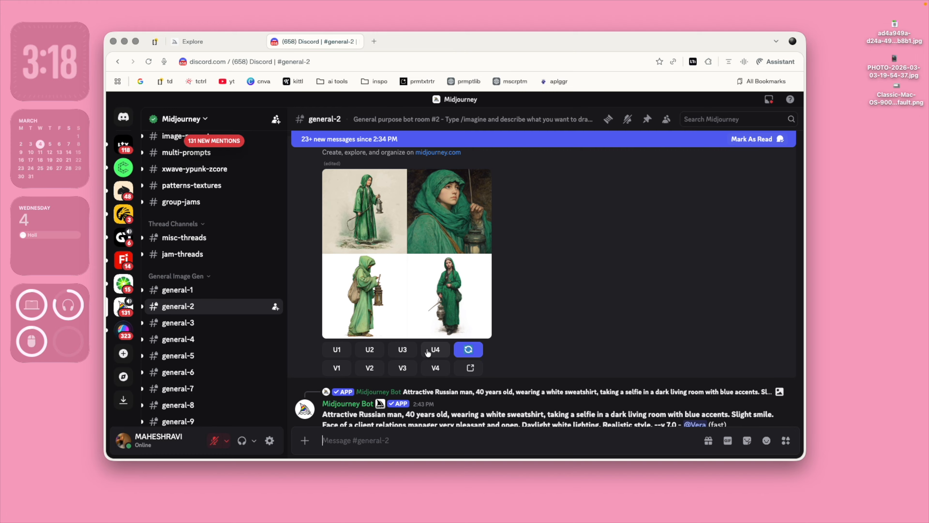
pyautogui.scroll(-10, 447, 341)
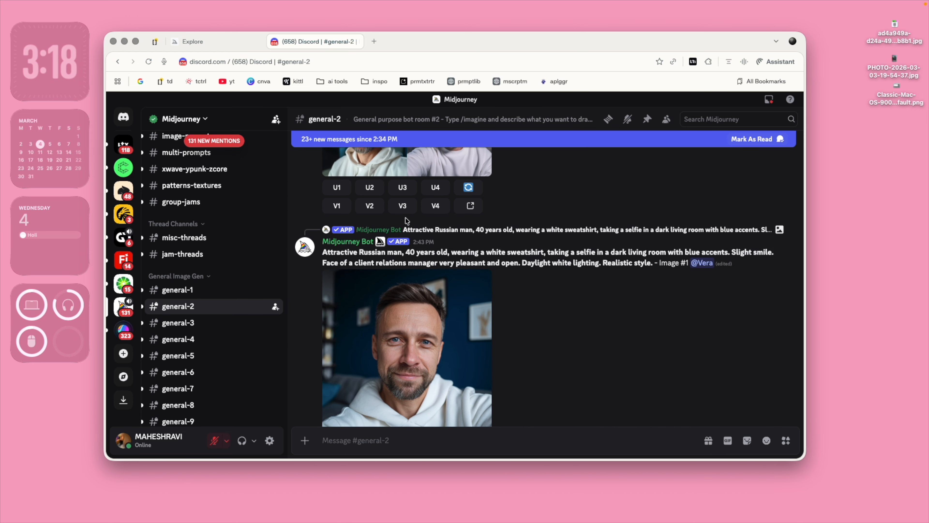
# Open the general-13 channel, look down the channel list to the voice channels and view a prompt-battle member's profile.
pyautogui.scroll(-5, 199, 322)
pyautogui.click(198, 318)
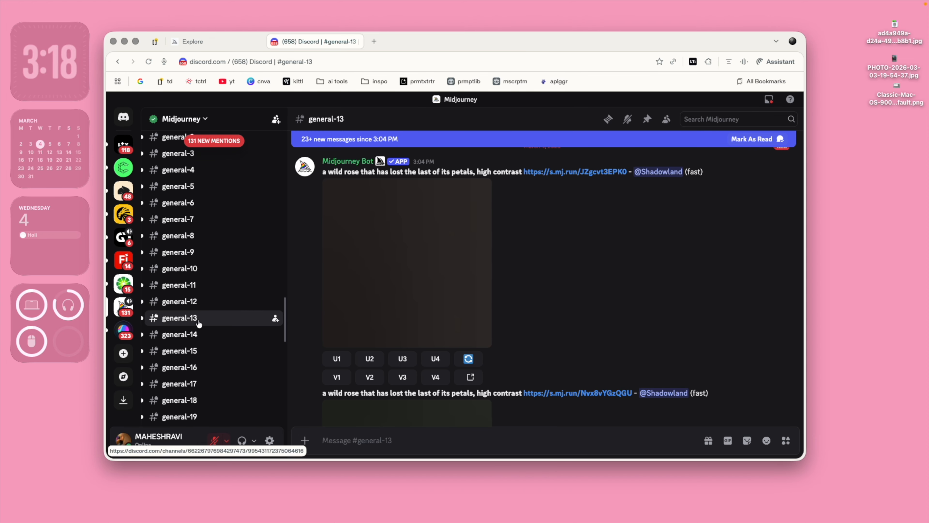
pyautogui.scroll(-5, 199, 322)
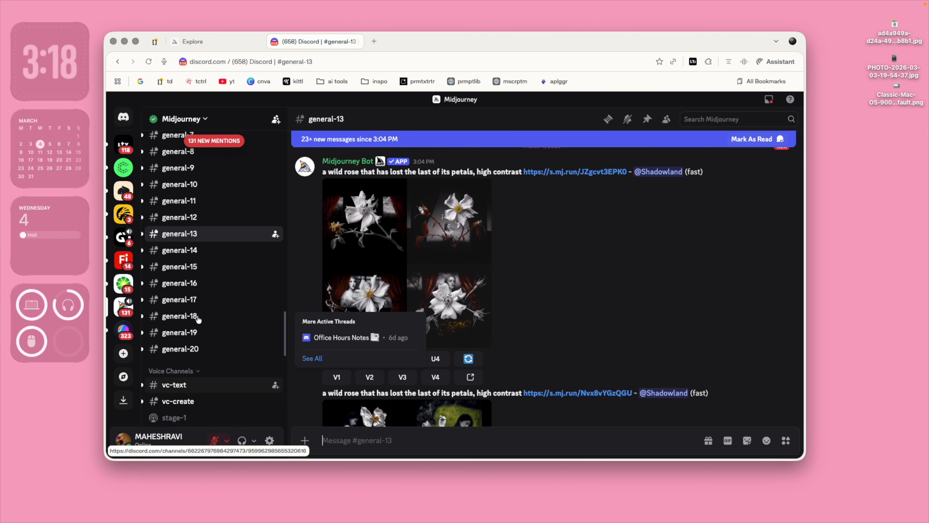
pyautogui.scroll(5, 194, 318)
pyautogui.scroll(-4, 168, 366)
pyautogui.scroll(-5, 165, 389)
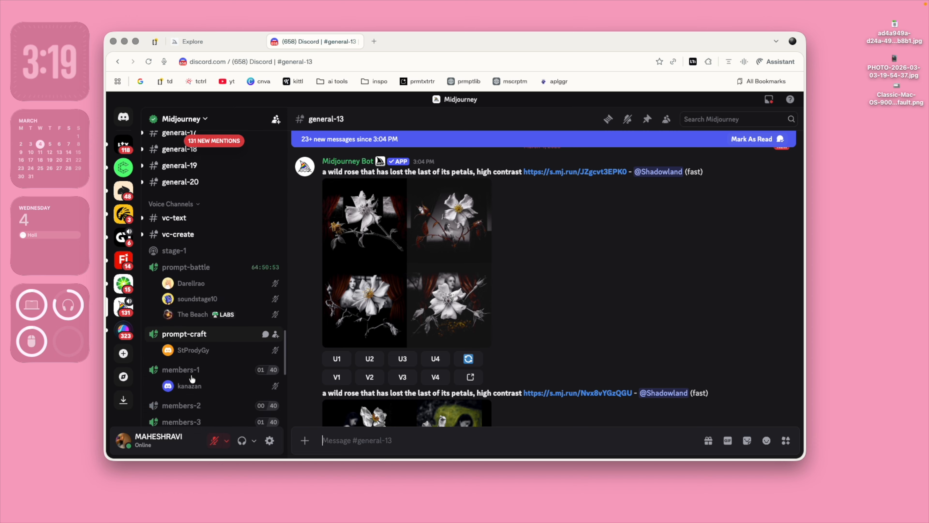
pyautogui.click(201, 214)
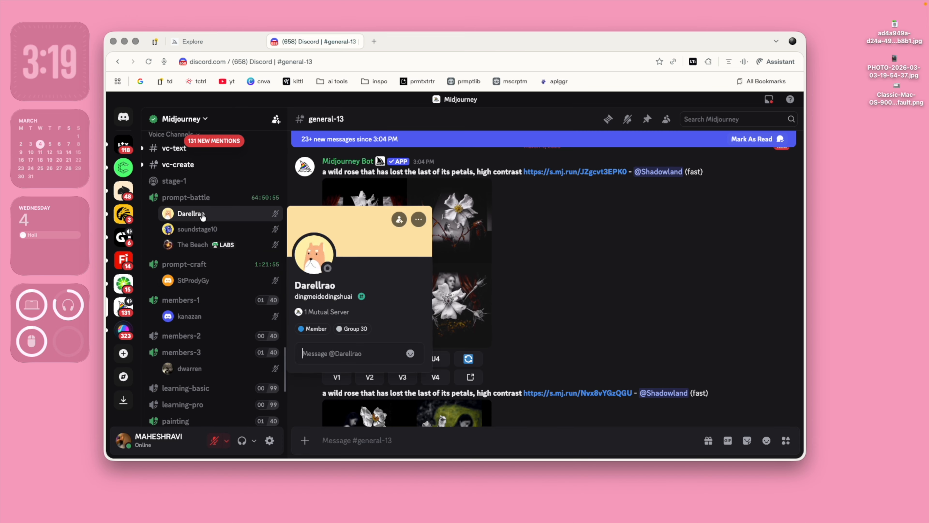
# Open the daily-theme channel under Themed Image Gen and look through the chimera fruit images.
pyautogui.scroll(2, 589, 278)
pyautogui.scroll(15, 212, 257)
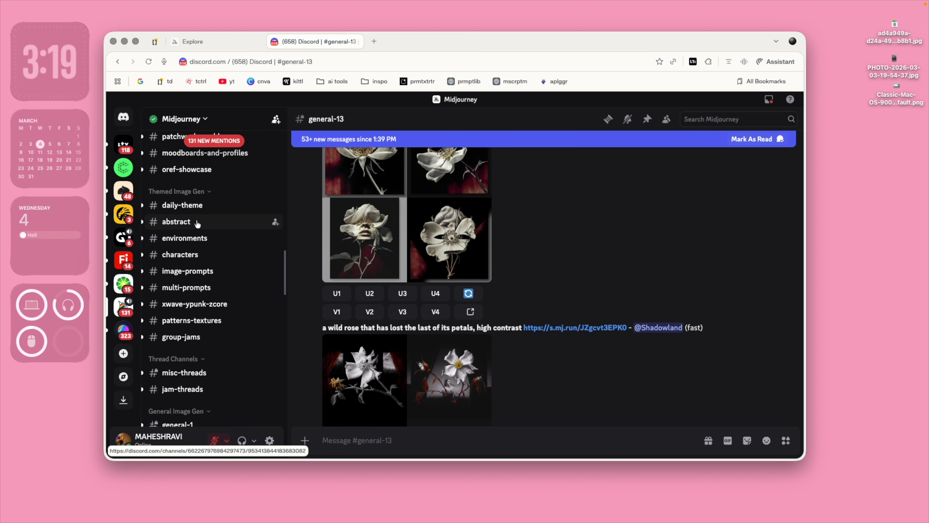
pyautogui.click(178, 212)
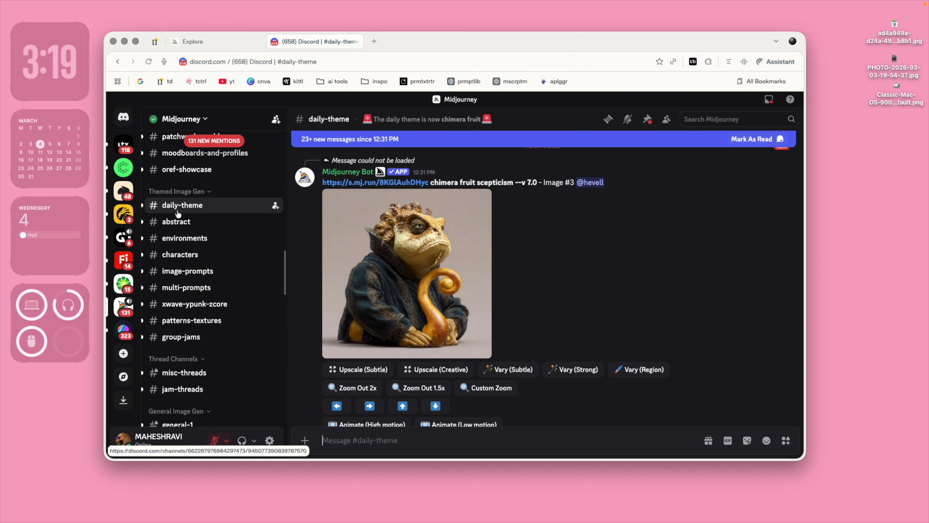
pyautogui.scroll(-8, 445, 272)
pyautogui.scroll(-10, 445, 270)
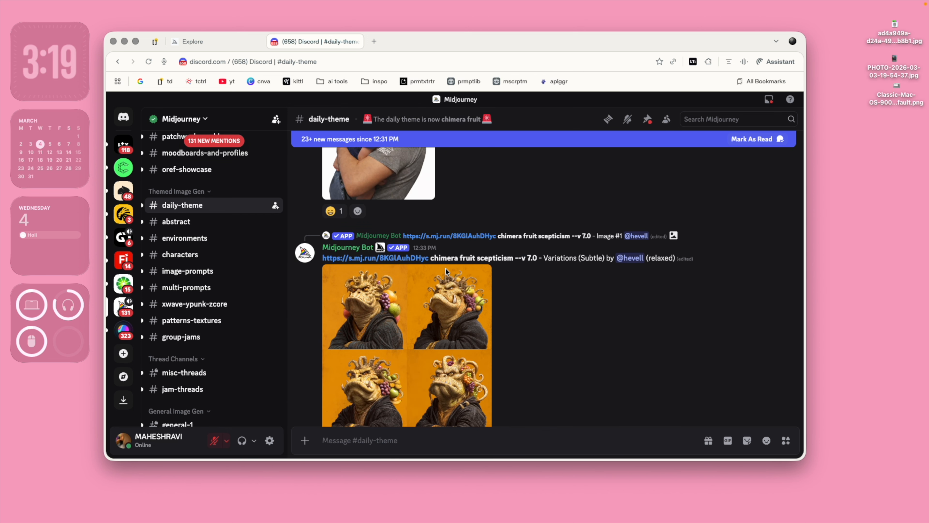
pyautogui.scroll(3, 446, 271)
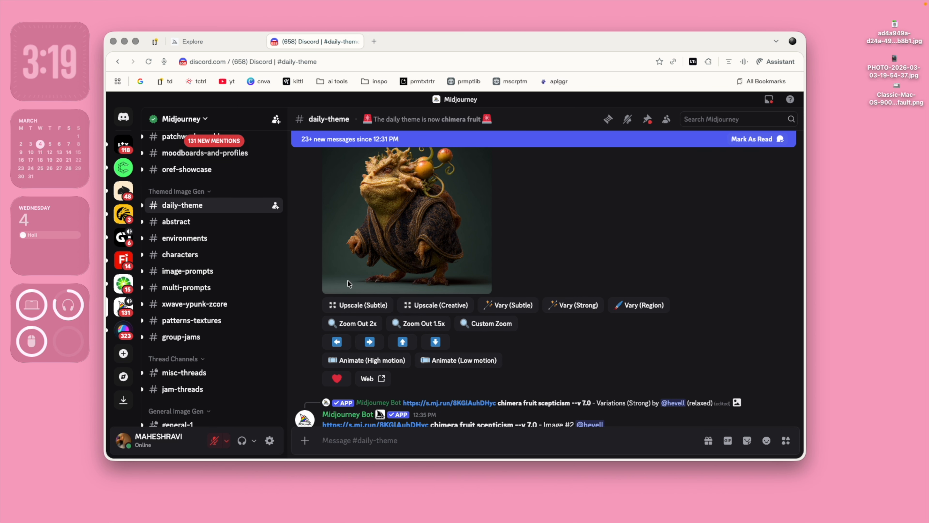
# Open the environments channel under Themed Image Gen and look through its generated landscapes and prompts.
pyautogui.click(219, 238)
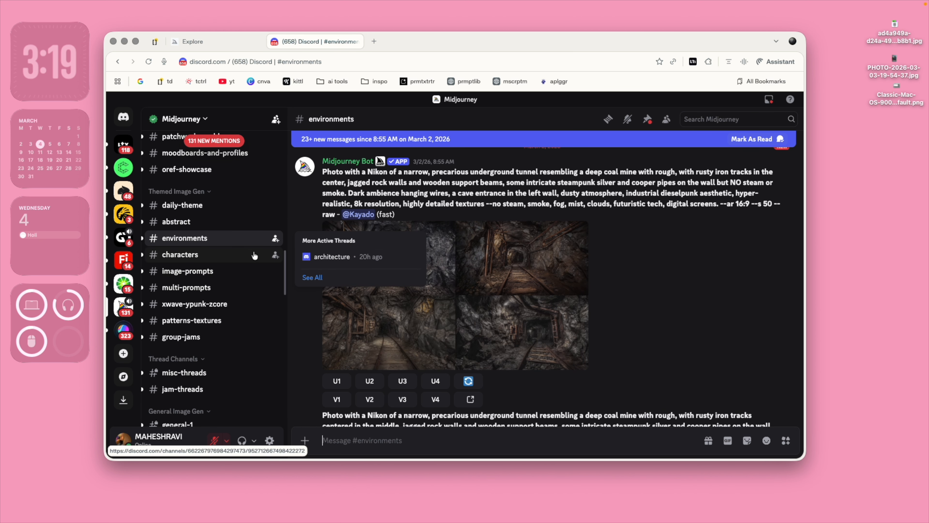
pyautogui.scroll(-10, 585, 309)
pyautogui.scroll(-8, 584, 309)
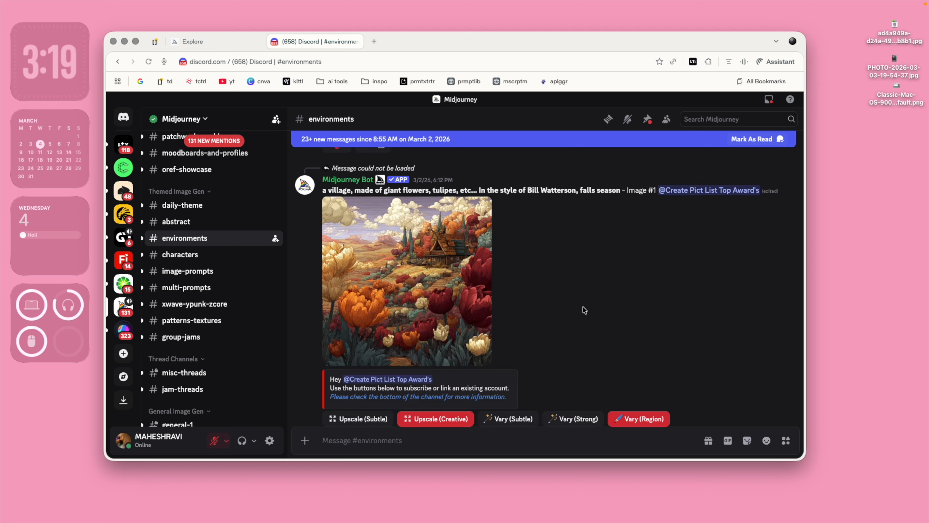
pyautogui.scroll(-5, 582, 307)
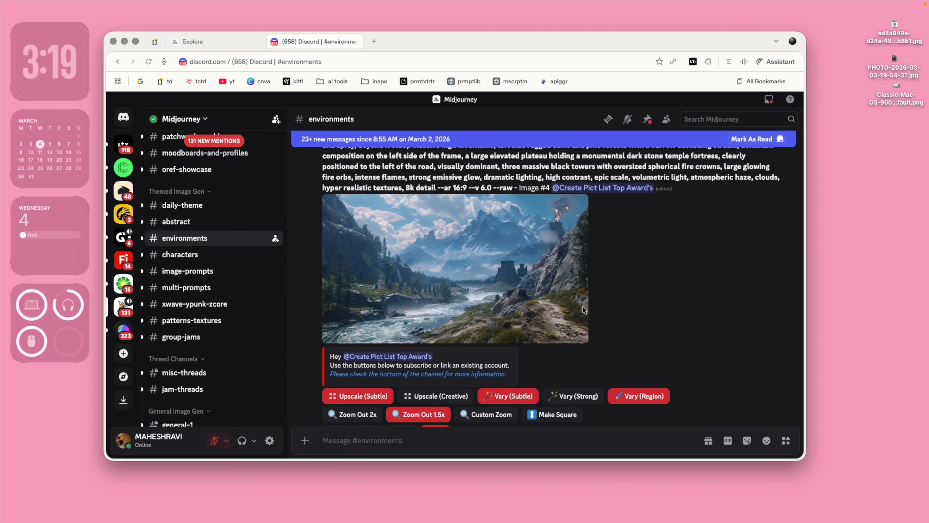
pyautogui.scroll(5, 194, 324)
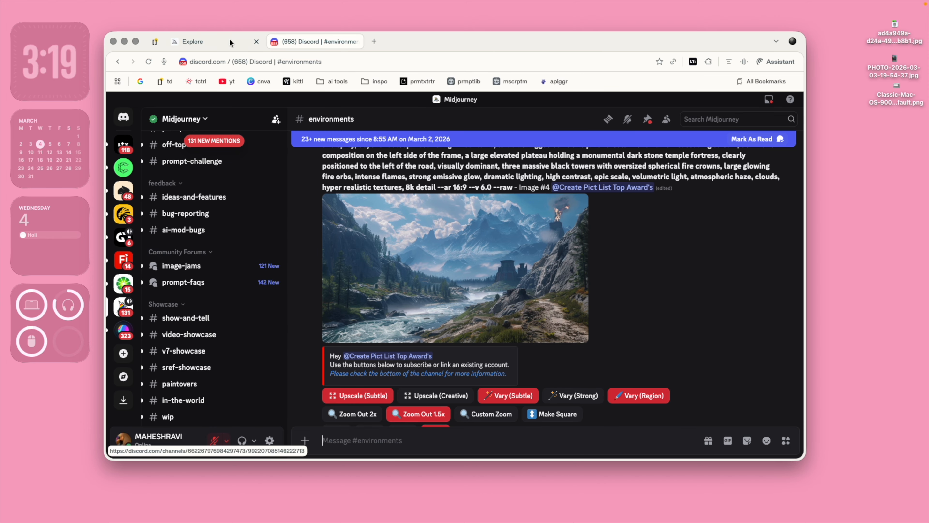
# Close the Discord tab and browse the Images and Videos galleries on Midjourney's Explore page.
pyautogui.click(356, 42)
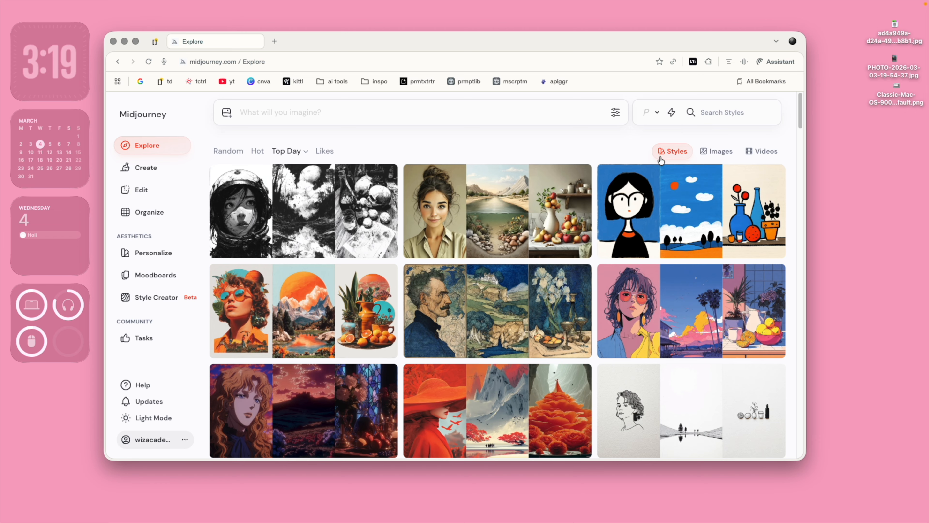
pyautogui.click(711, 150)
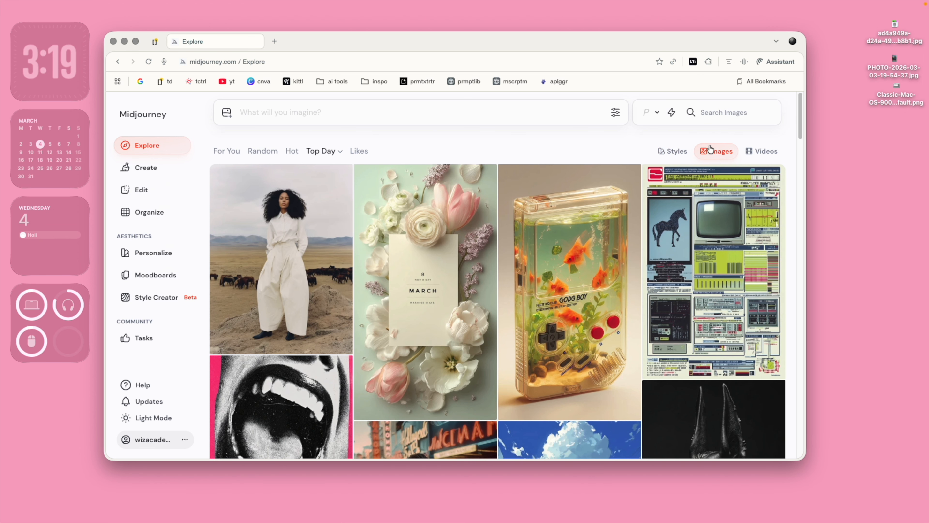
pyautogui.click(753, 151)
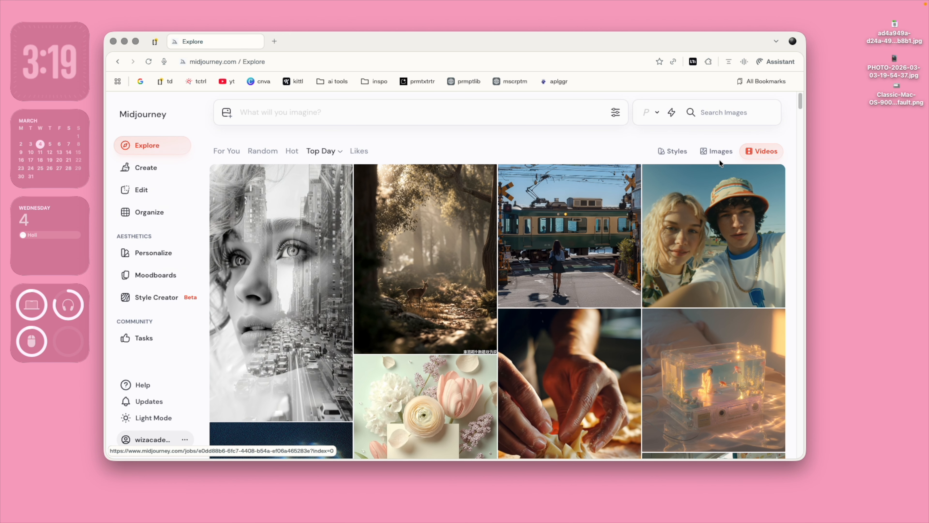
pyautogui.scroll(-3, 604, 300)
pyautogui.scroll(-3, 604, 301)
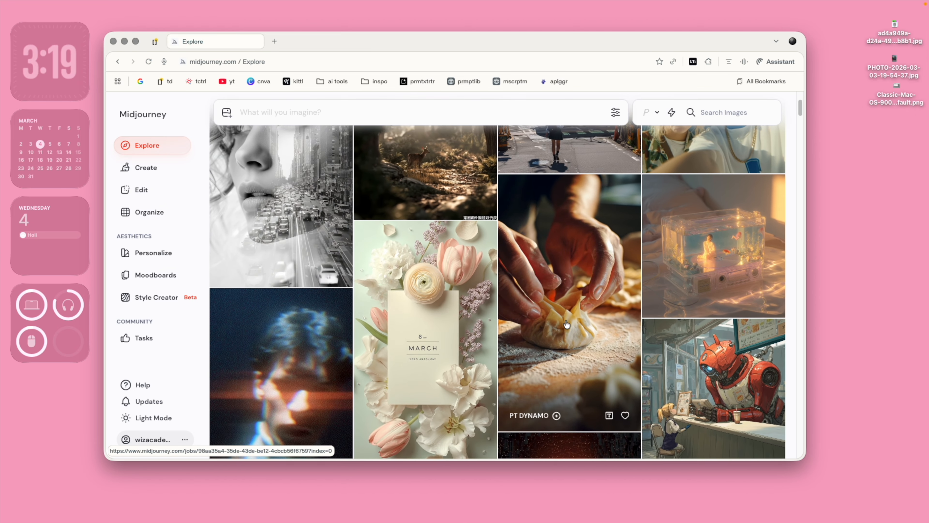
pyautogui.scroll(-3, 289, 297)
# Open a video from the gallery, move to the 8 March floral card video and read its full prompt.
pyautogui.click(286, 294)
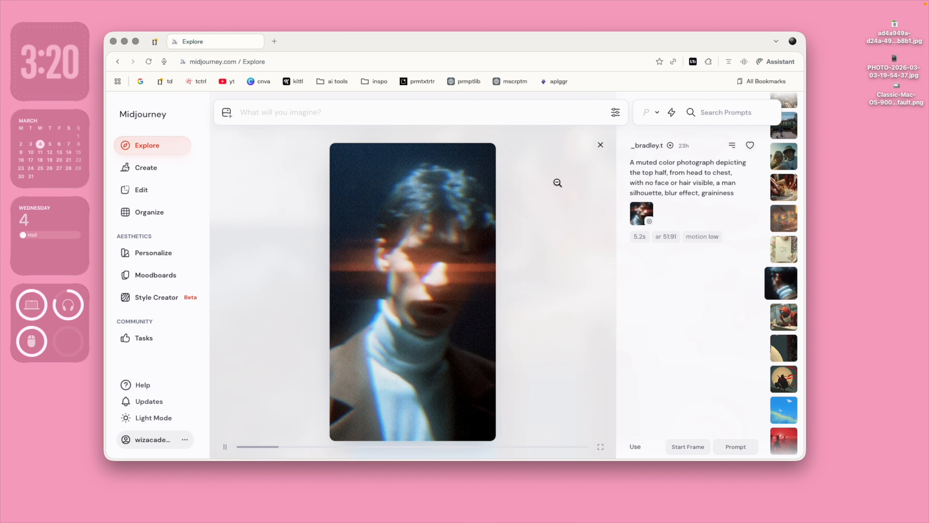
pyautogui.moveTo(624, 195)
pyautogui.scroll(-10, 657, 191)
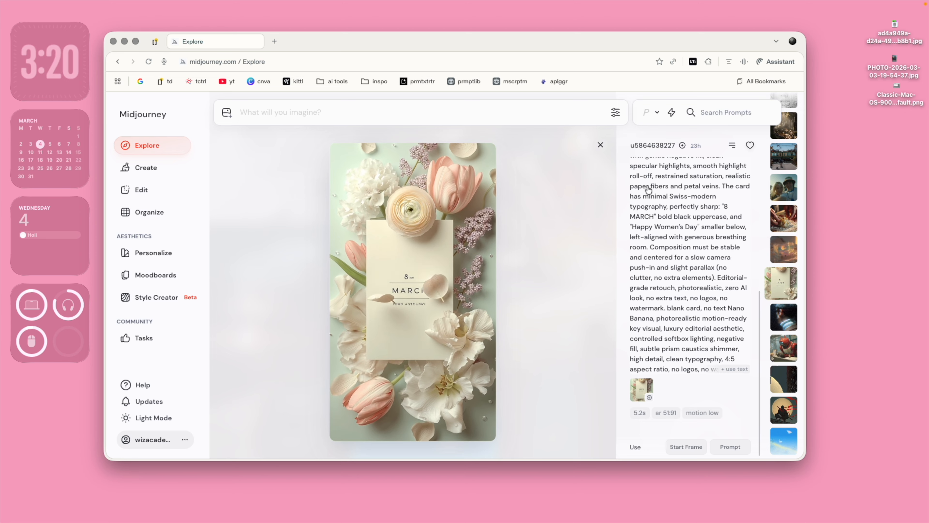
pyautogui.scroll(8, 656, 191)
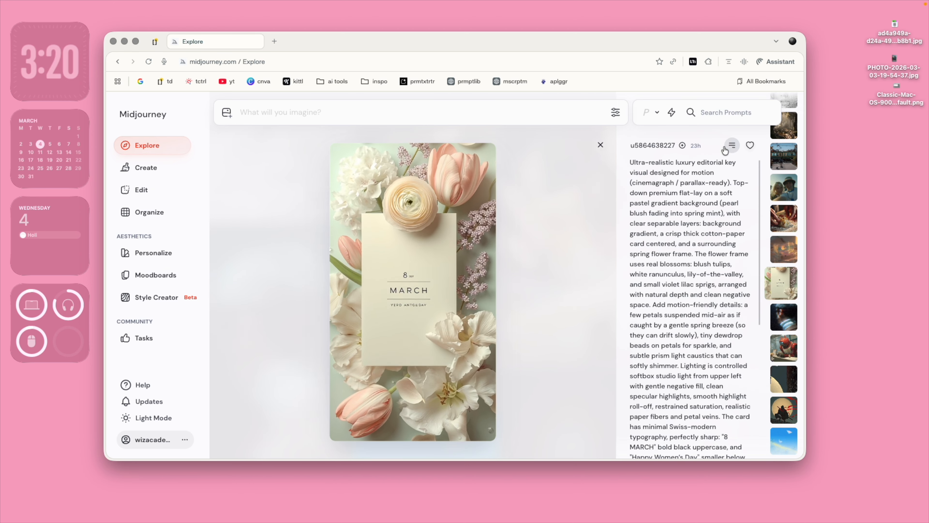
pyautogui.scroll(-7, 701, 297)
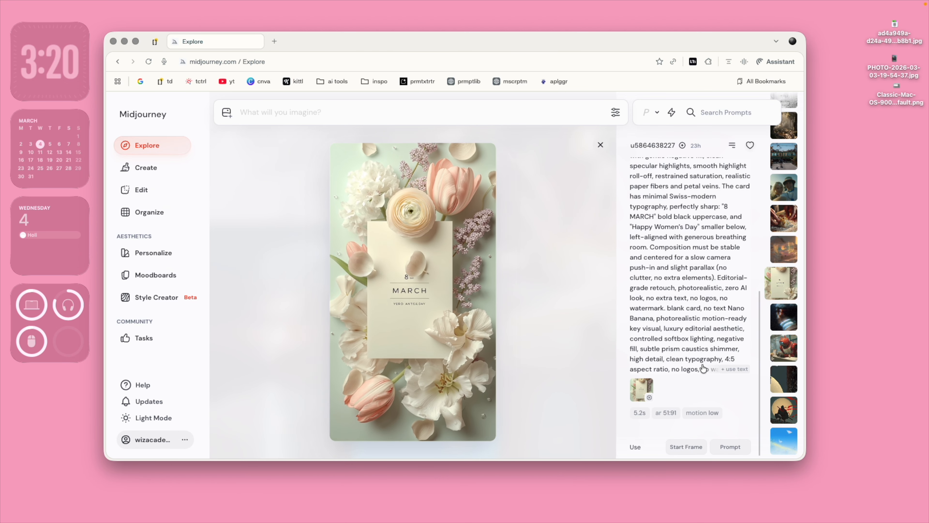
pyautogui.scroll(8, 702, 282)
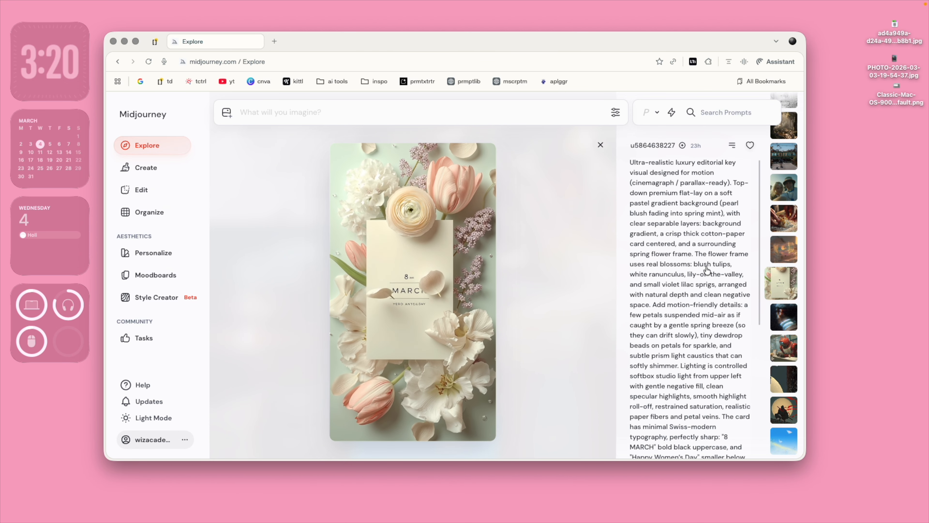
# Show the floral card video's copy options for prompt, job ID and video URL, and return to the Explore gallery.
pyautogui.click(732, 145)
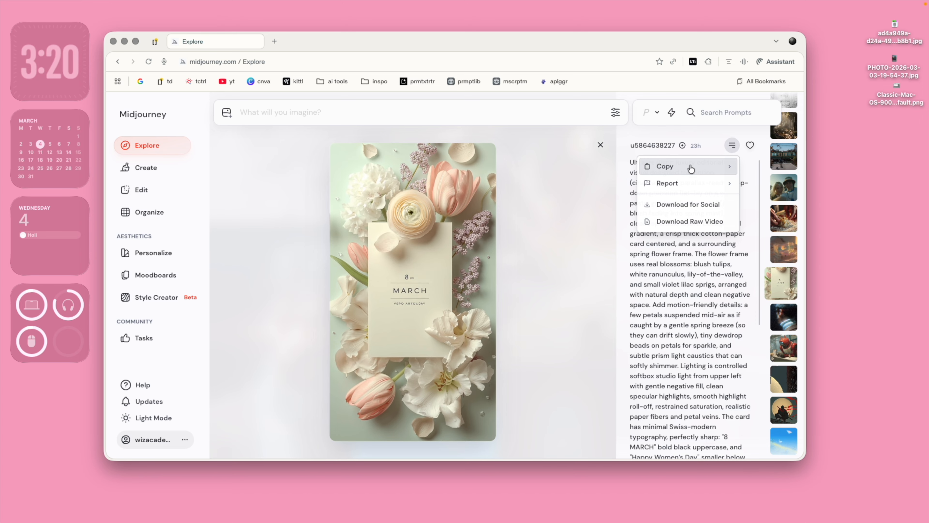
pyautogui.moveTo(681, 167)
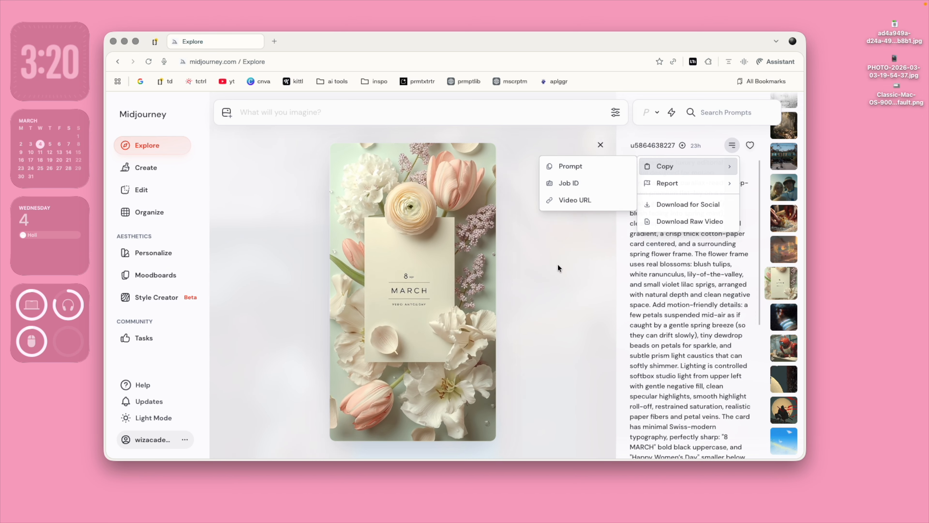
pyautogui.click(579, 185)
pyautogui.click(145, 148)
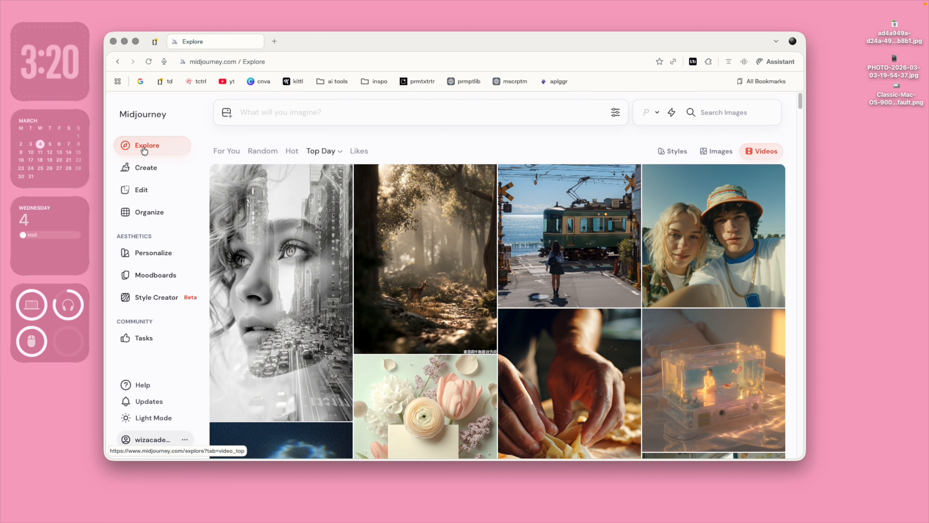
# Open the goldfish-filled Game Boy picture from the Images gallery and reuse its prompt text in the prompt bar.
pyautogui.click(710, 151)
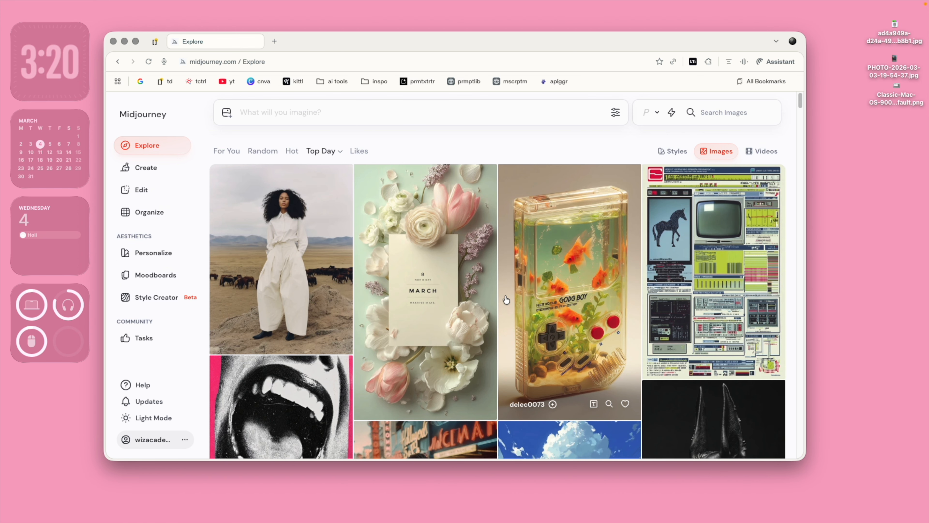
pyautogui.click(611, 269)
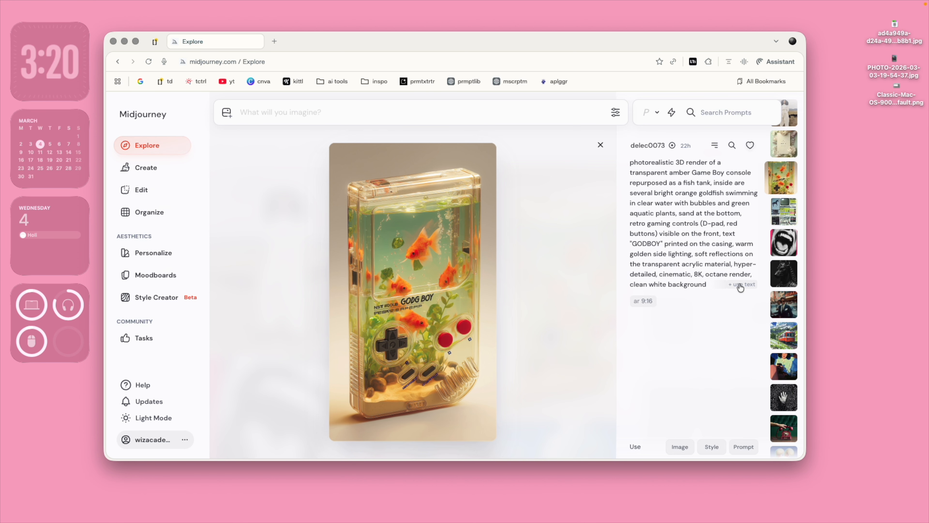
pyautogui.click(740, 285)
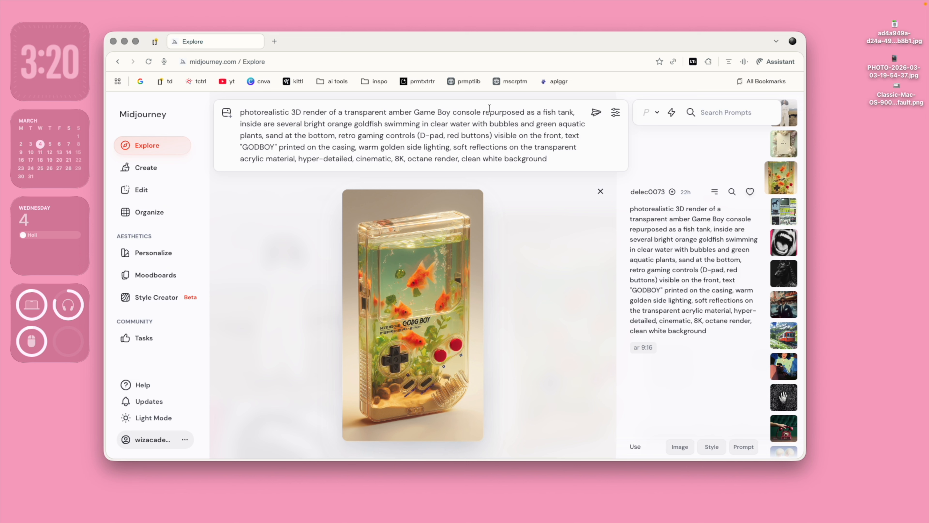
# Replace "Game Boy console" in the prompt with "leica m4 camera".
pyautogui.click(482, 111)
pyautogui.moveTo(416, 112); pyautogui.dragTo(481, 111)
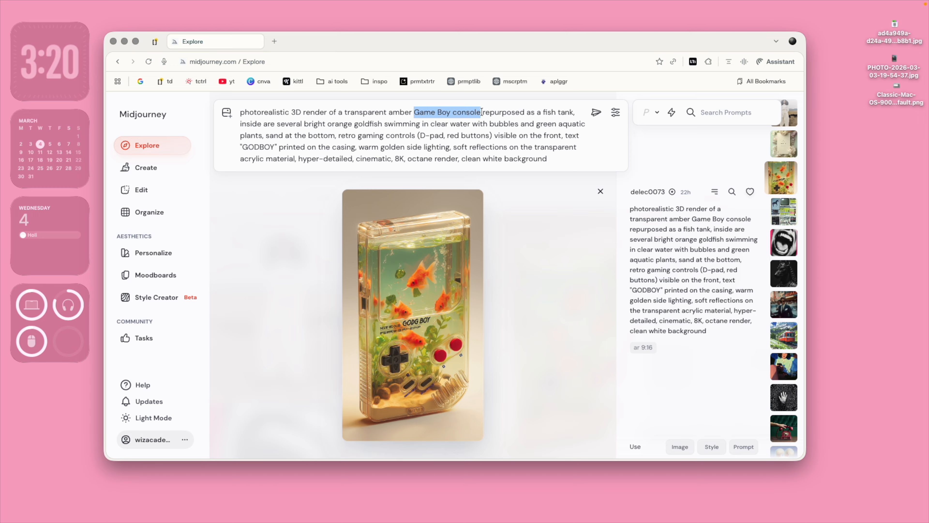
pyautogui.write('leica m')
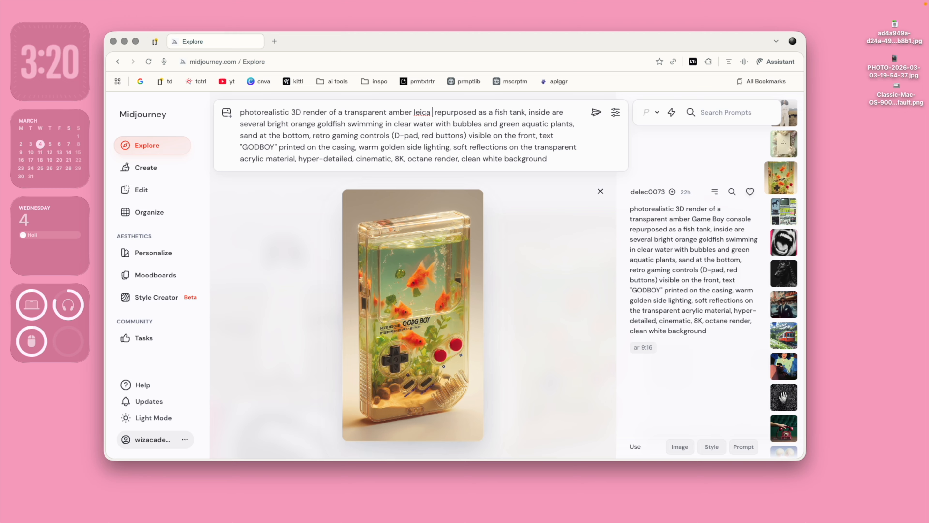
pyautogui.write('4 camera')
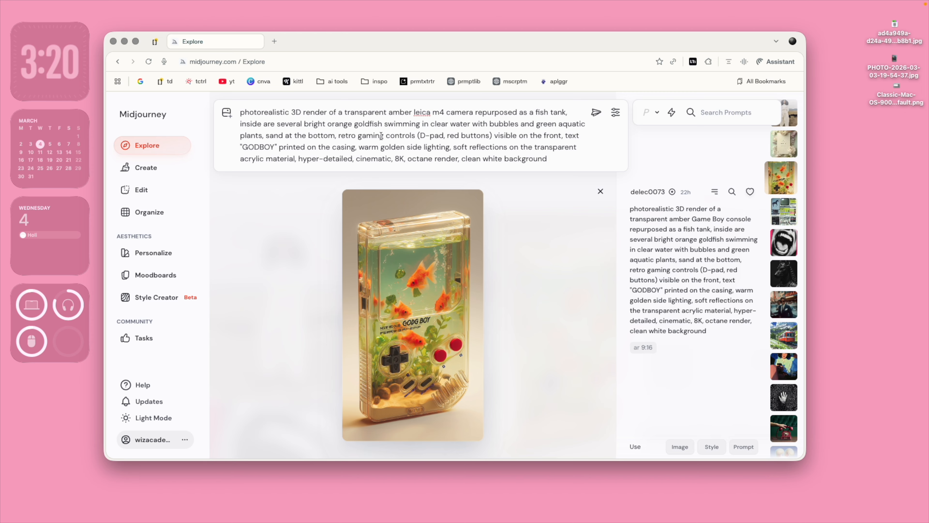
# Remove "retro gaming controls (D-pad, red buttons) visible on the front" from the prompt.
pyautogui.doubleClick(337, 124)
pyautogui.doubleClick(363, 124)
pyautogui.doubleClick(338, 125)
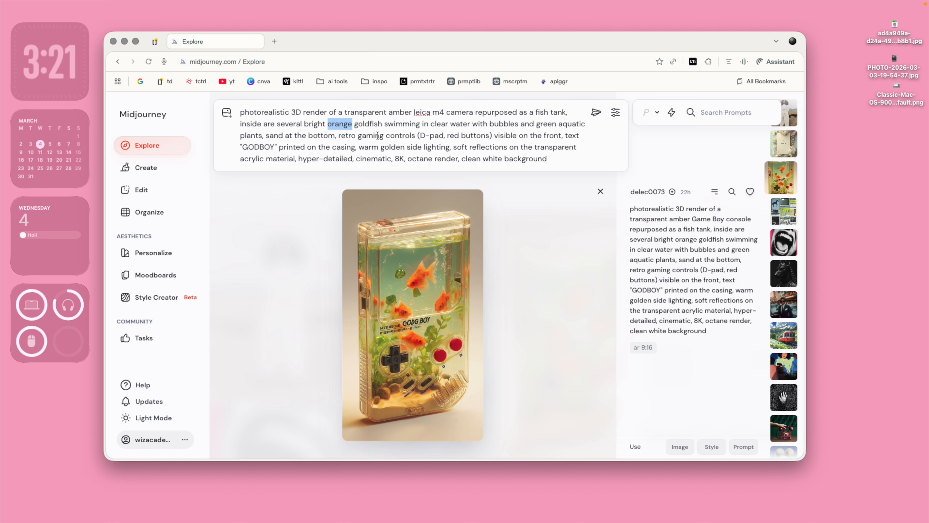
pyautogui.moveTo(339, 136); pyautogui.dragTo(561, 136)
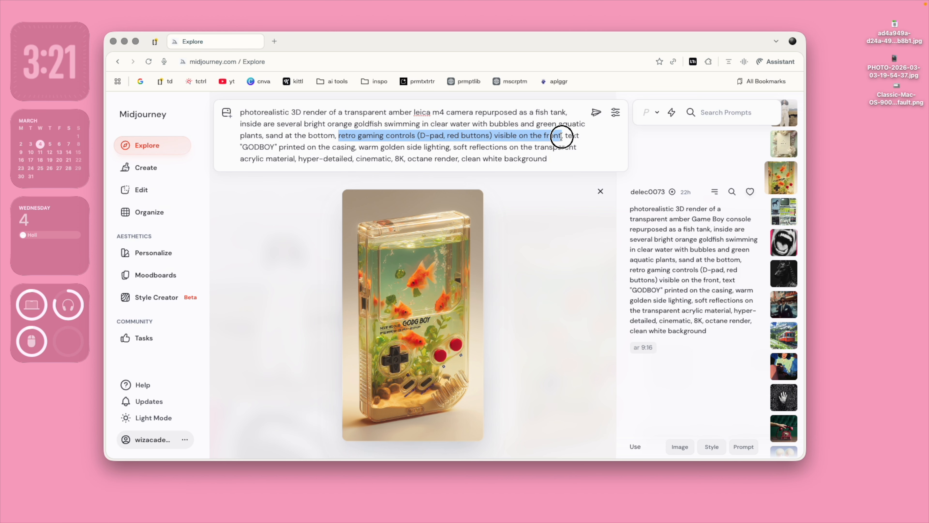
pyautogui.press('BackSpace')
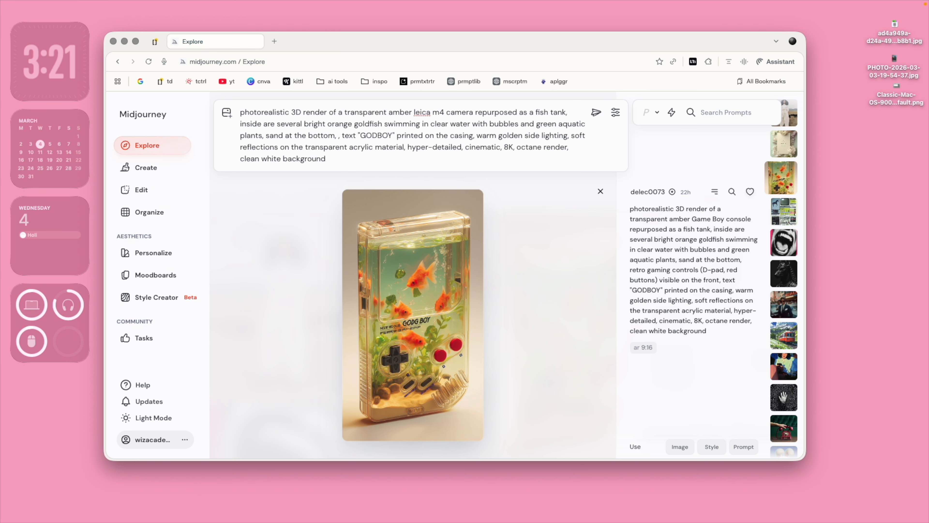
# Replace "GODBOY" in the prompt with "Leica" and add "with red logo" after "printed on the casing".
pyautogui.doubleClick(377, 136)
pyautogui.write('Leica')
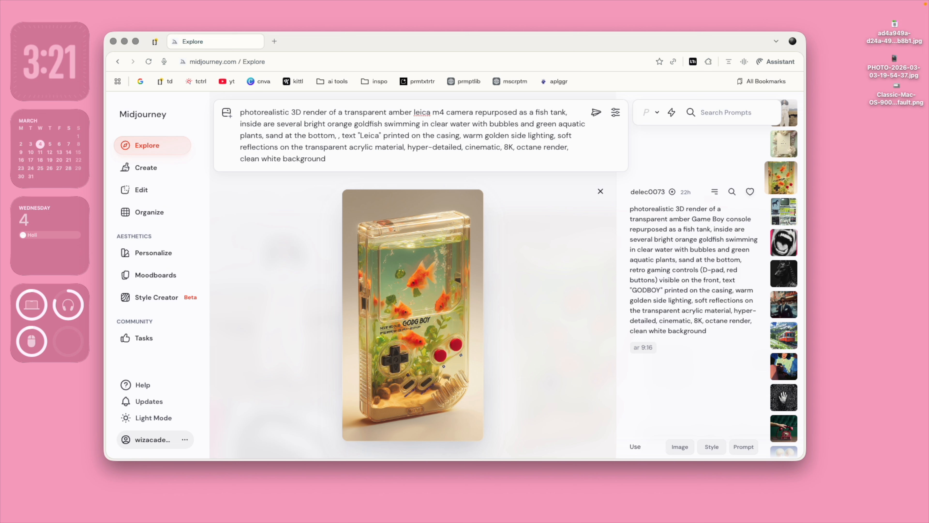
pyautogui.write(' with red l')
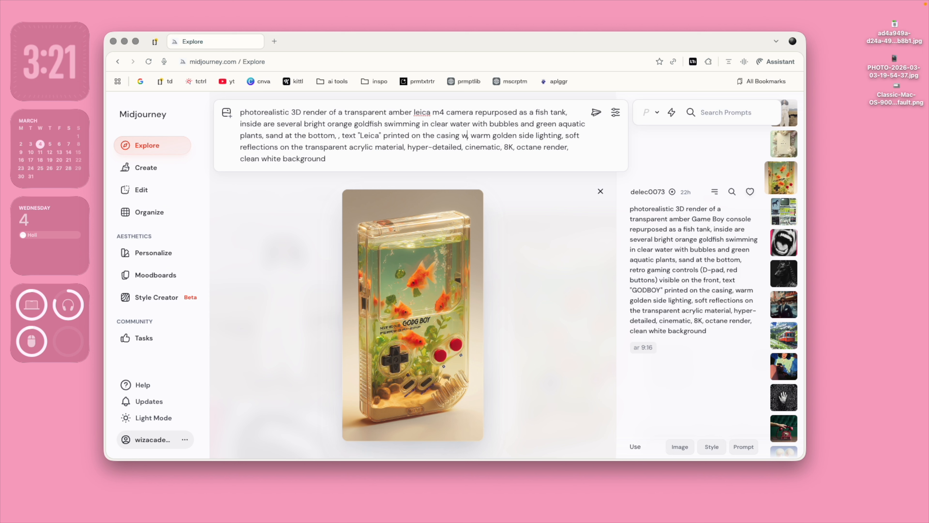
pyautogui.write('ogo')
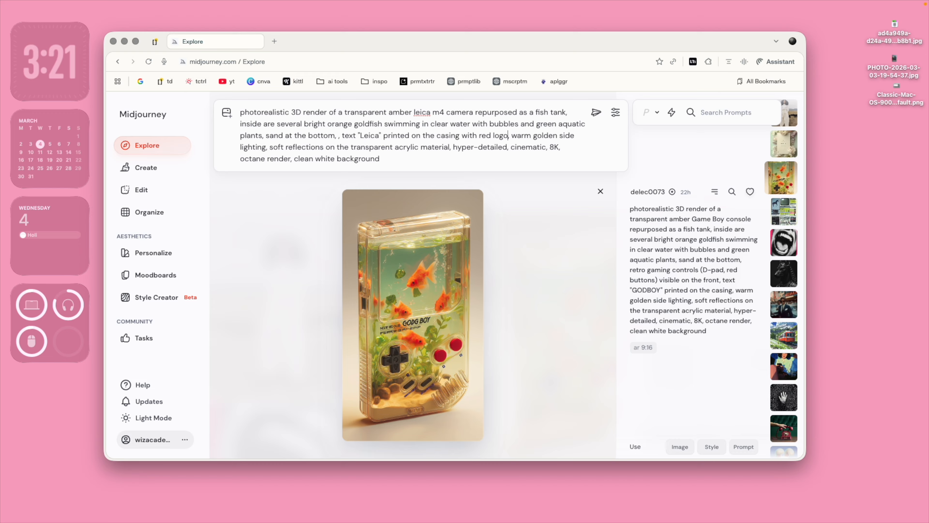
# Submit the edited Leica camera prompt and go to the Create page to see its generation.
pyautogui.click(416, 161)
pyautogui.click(596, 112)
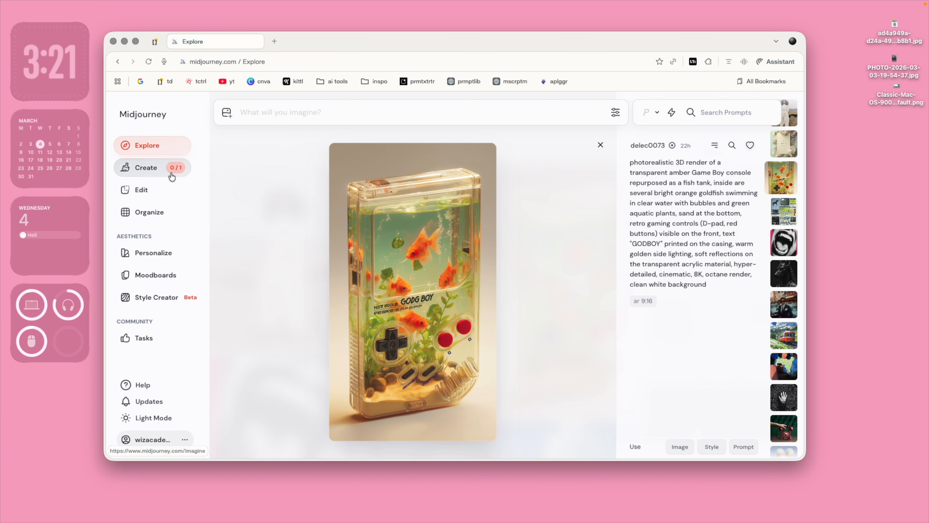
pyautogui.click(148, 176)
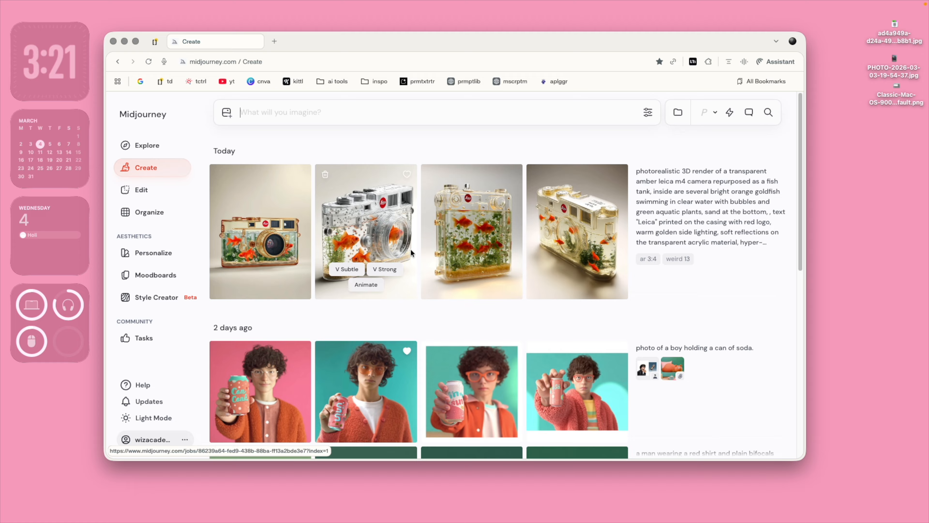
# View the fourth, third and second generated Leica fish tank pictures enlarged, returning to the Create page after each.
pyautogui.click(589, 240)
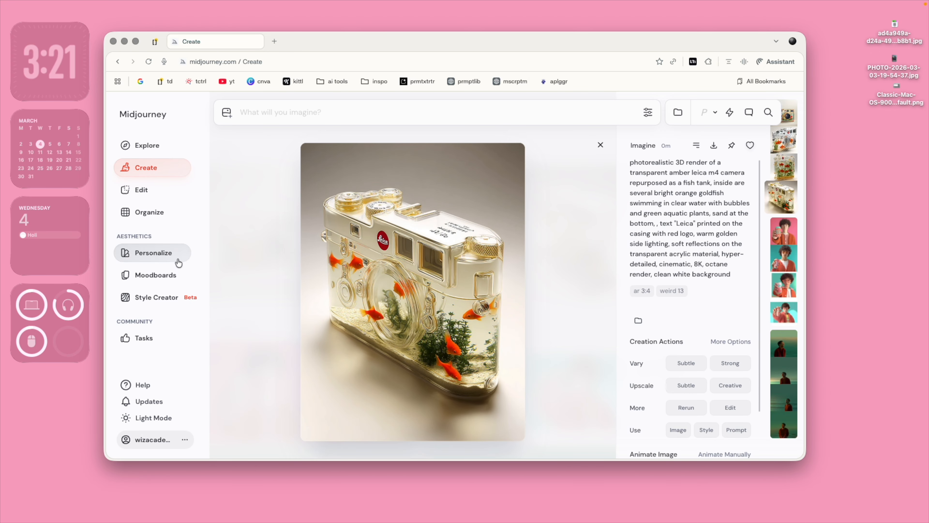
pyautogui.click(601, 145)
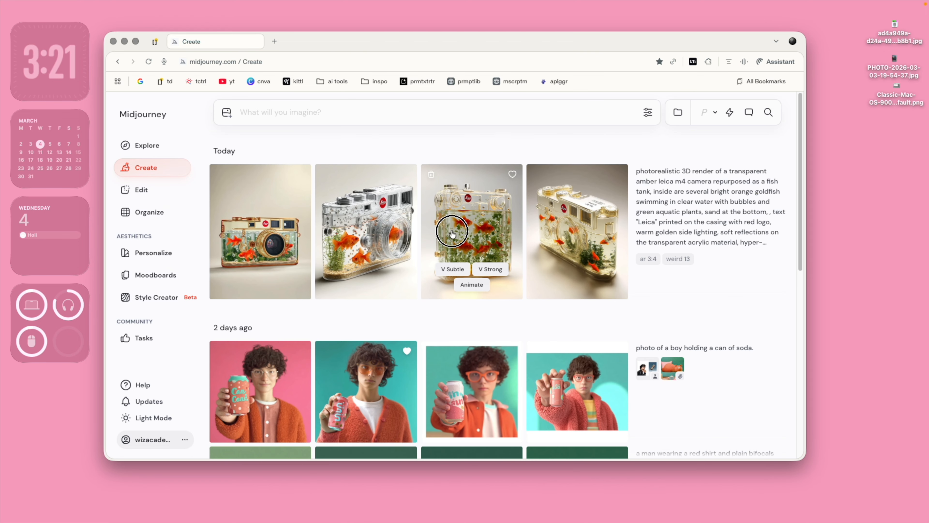
pyautogui.click(472, 205)
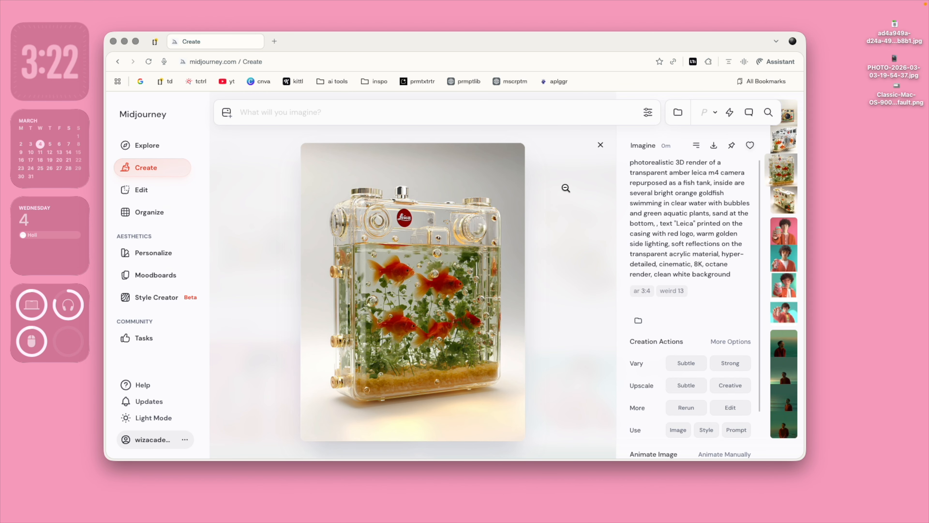
pyautogui.click(600, 145)
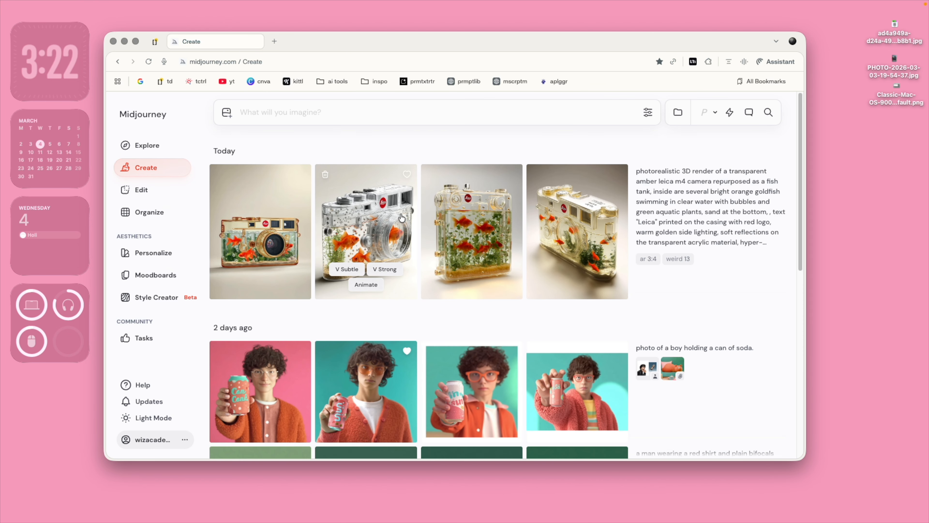
pyautogui.click(401, 218)
pyautogui.click(593, 150)
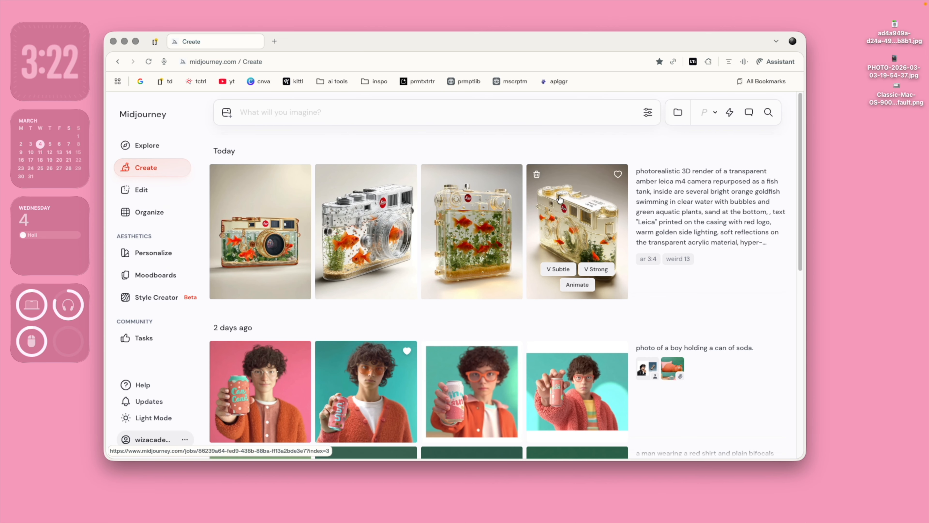
pyautogui.click(140, 154)
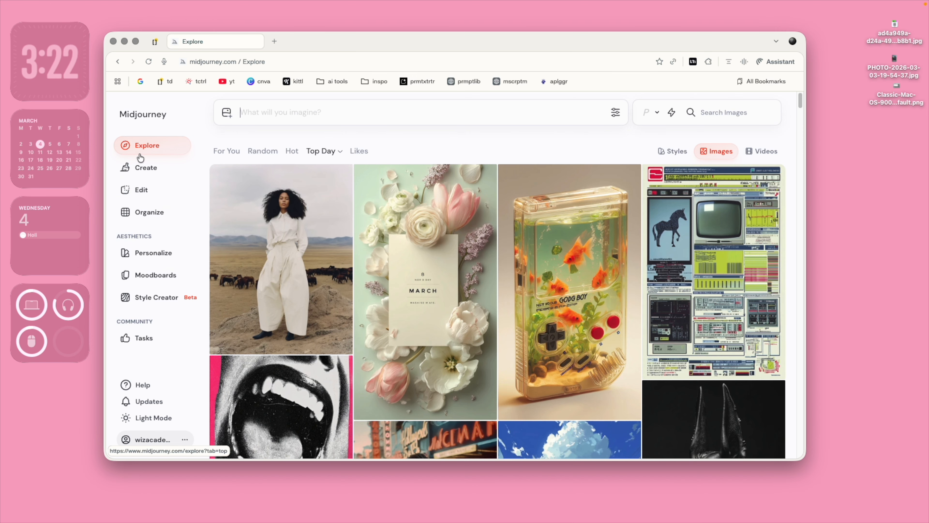
pyautogui.click(673, 153)
pyautogui.scroll(-15, 545, 282)
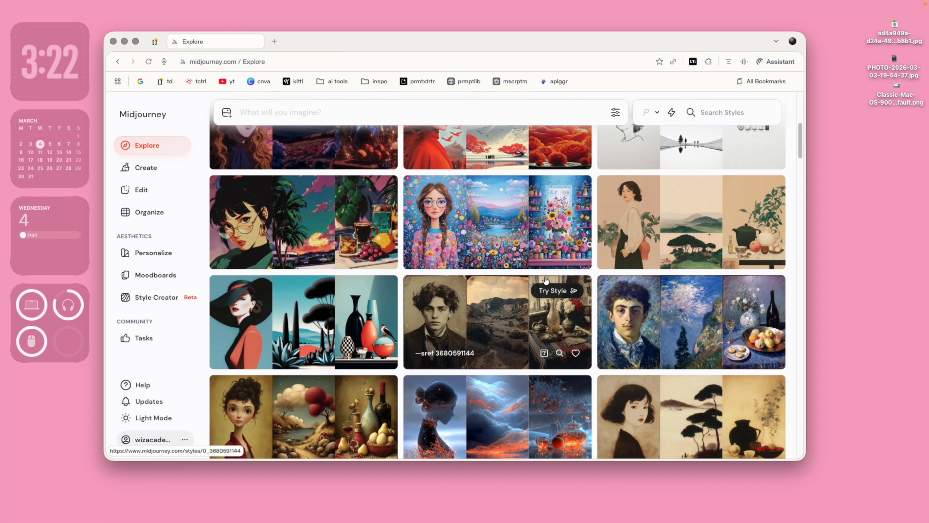
pyautogui.scroll(-20, 545, 281)
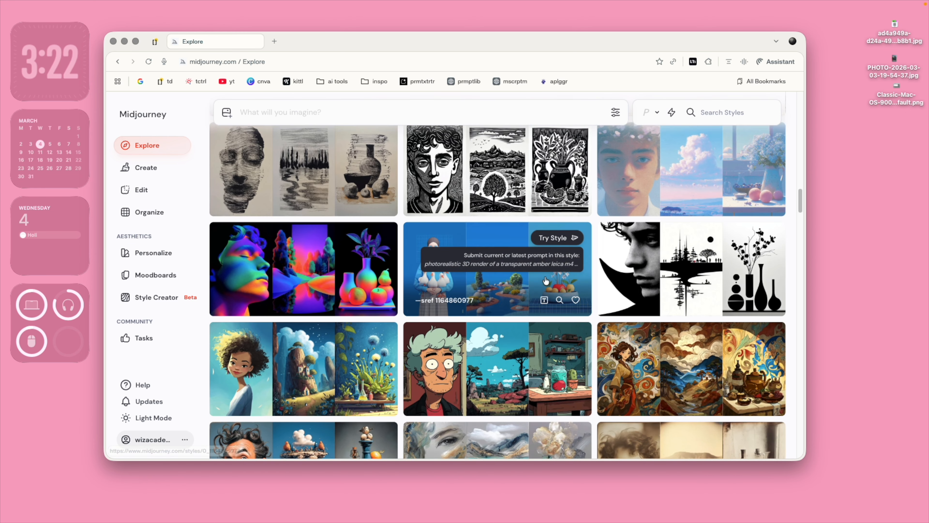
pyautogui.scroll(-20, 545, 281)
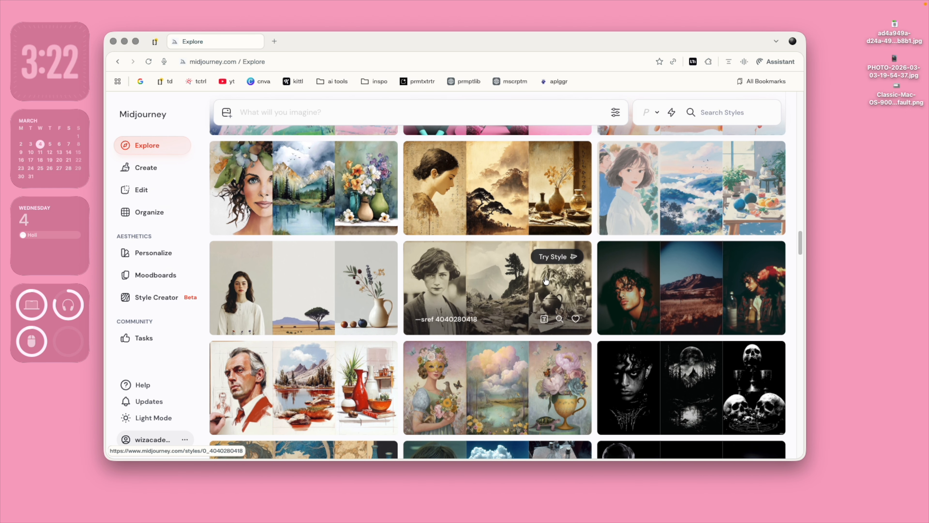
pyautogui.scroll(-20, 545, 281)
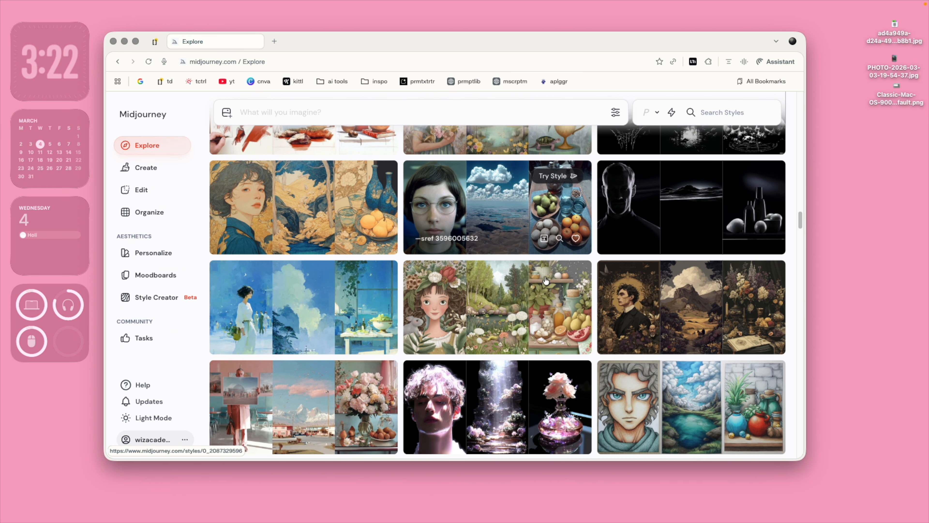
pyautogui.scroll(-15, 545, 281)
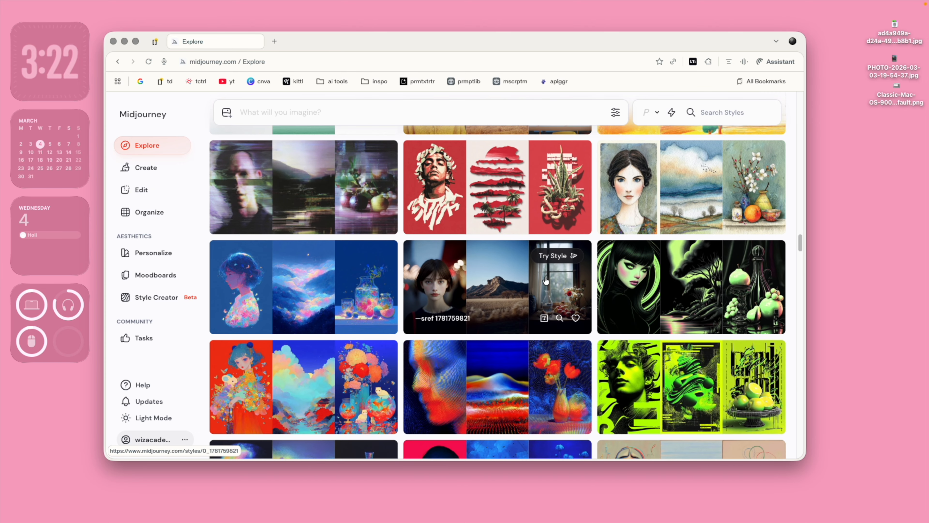
pyautogui.scroll(-2, 545, 280)
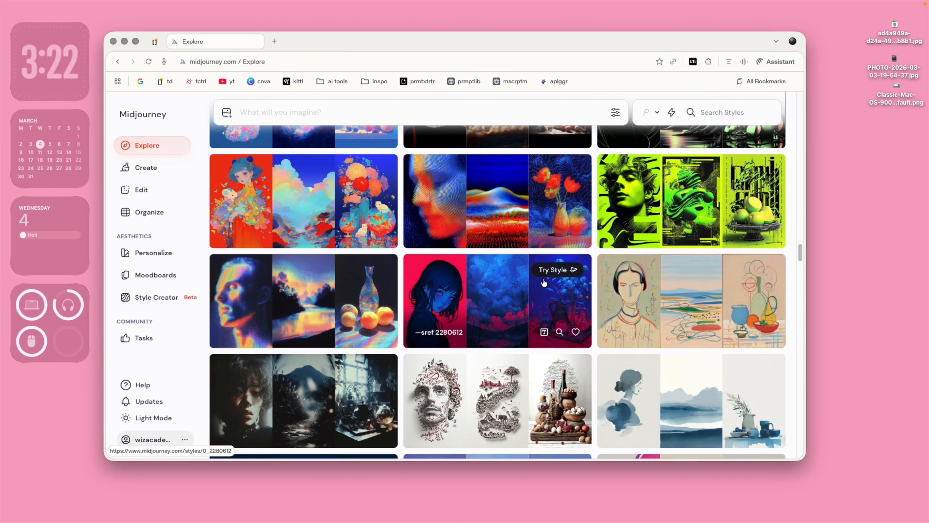
pyautogui.click(437, 207)
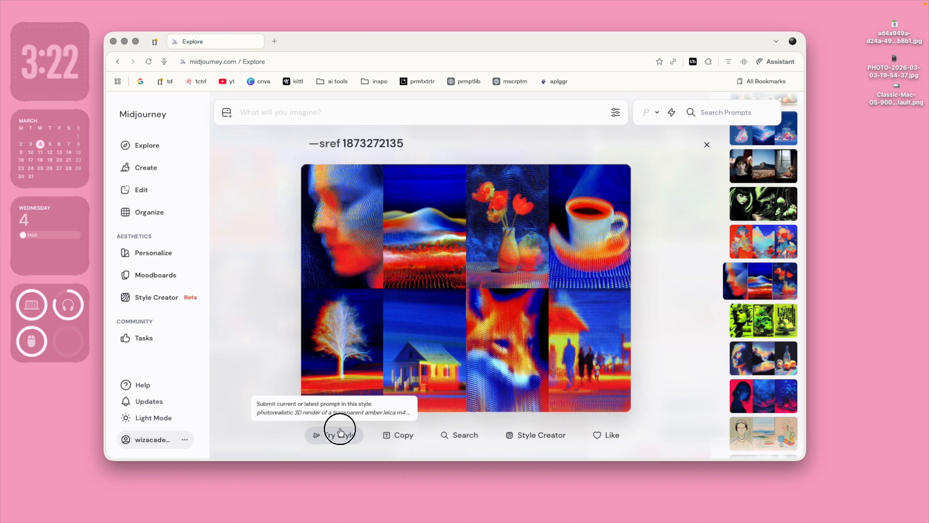
pyautogui.click(340, 432)
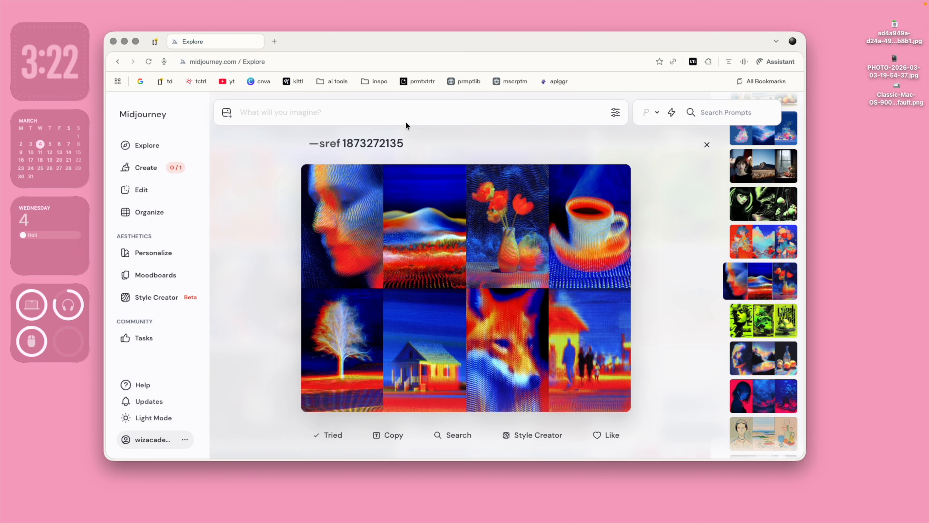
pyautogui.scroll(1, 385, 259)
pyautogui.scroll(-2, 371, 358)
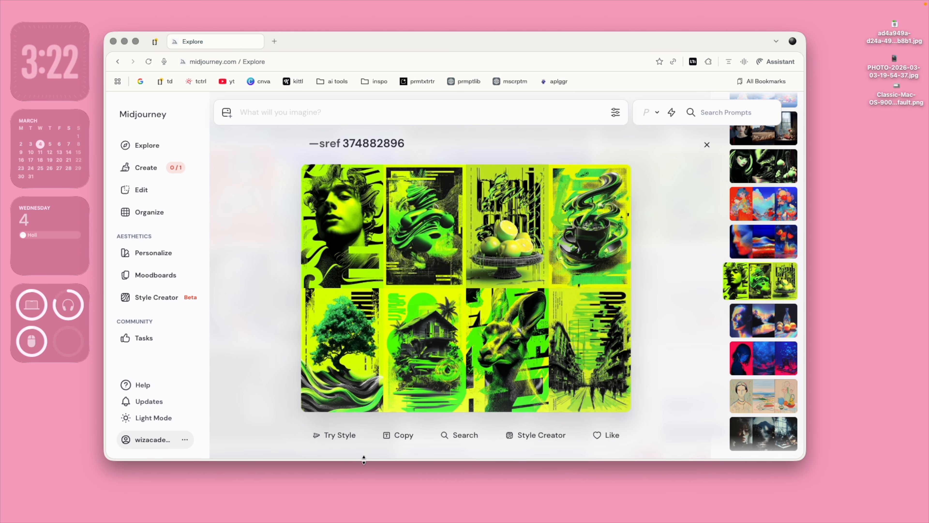
pyautogui.scroll(1, 363, 455)
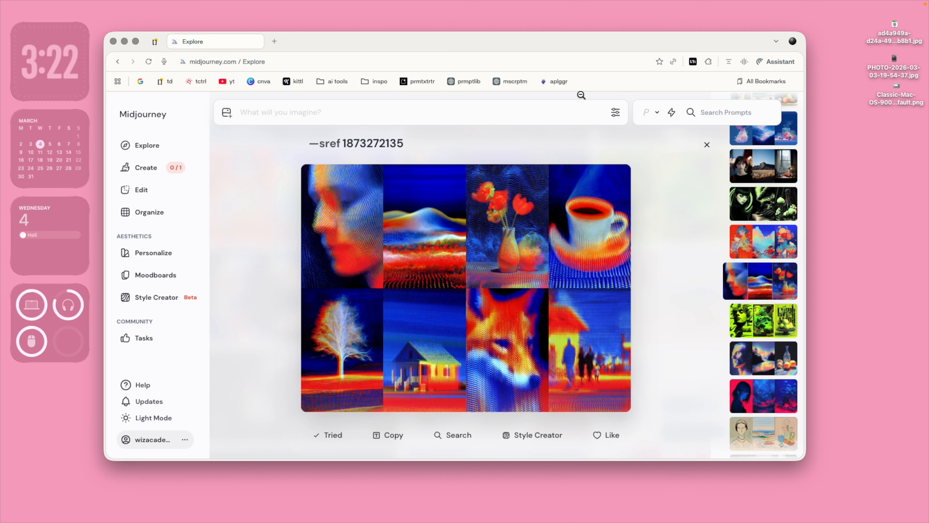
pyautogui.click(472, 114)
pyautogui.click(146, 167)
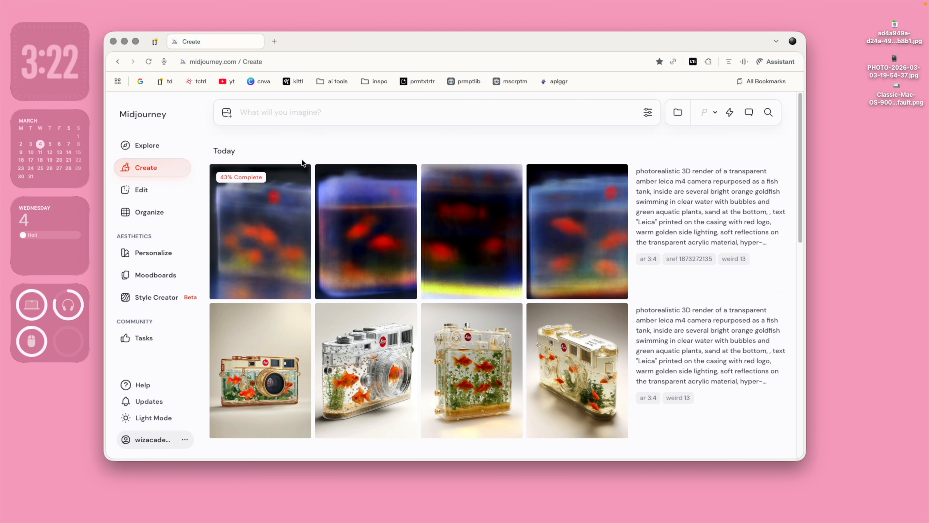
# Compare the styled generation with the original Leica pictures and open the second styled picture.
pyautogui.moveTo(534, 385)
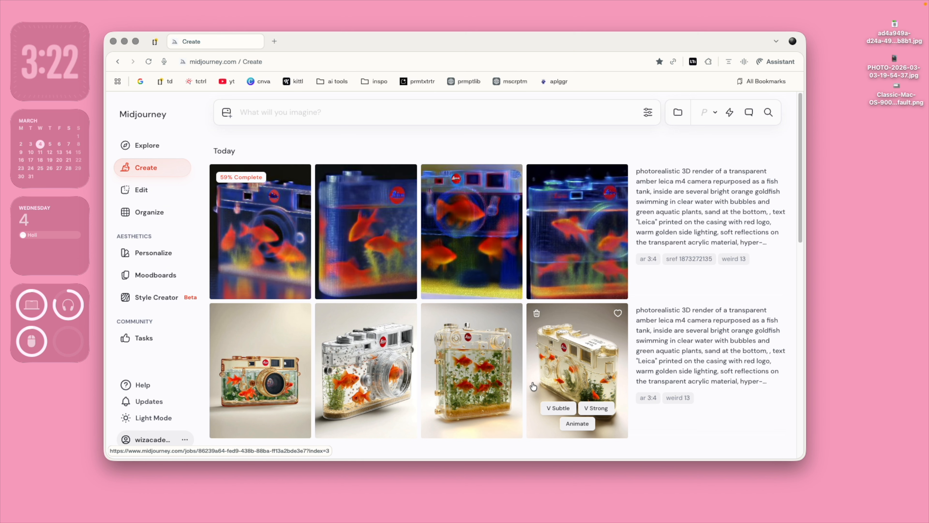
pyautogui.moveTo(681, 335)
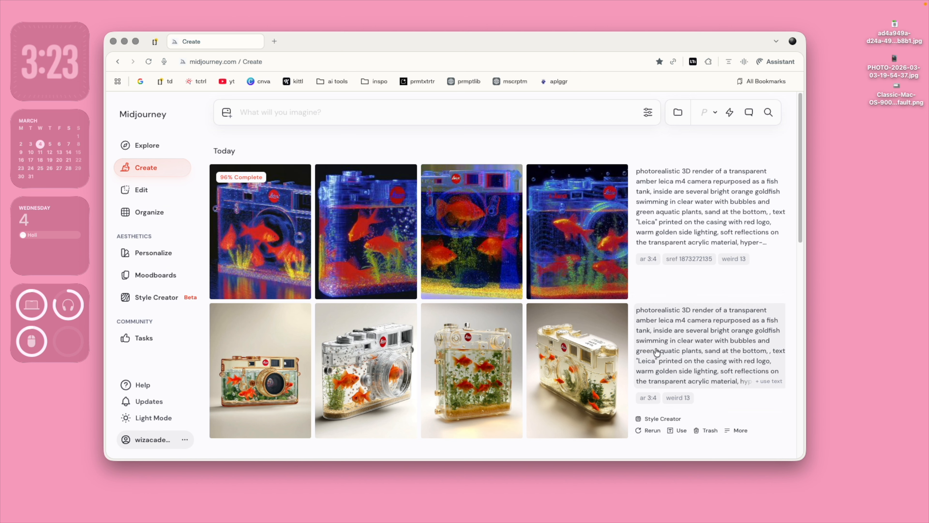
pyautogui.moveTo(625, 350)
pyautogui.click(386, 226)
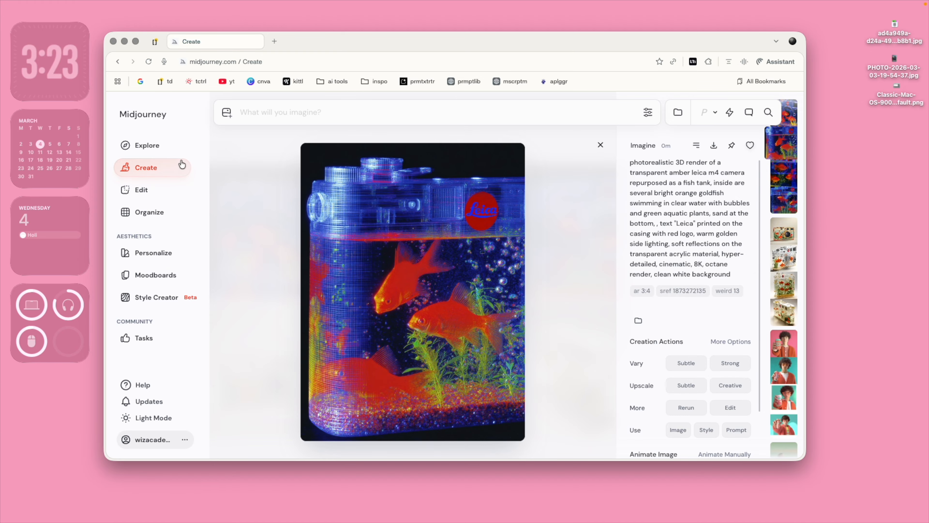
# Return to the Explore styles gallery, search the styles for "blur" and browse the results.
pyautogui.click(177, 154)
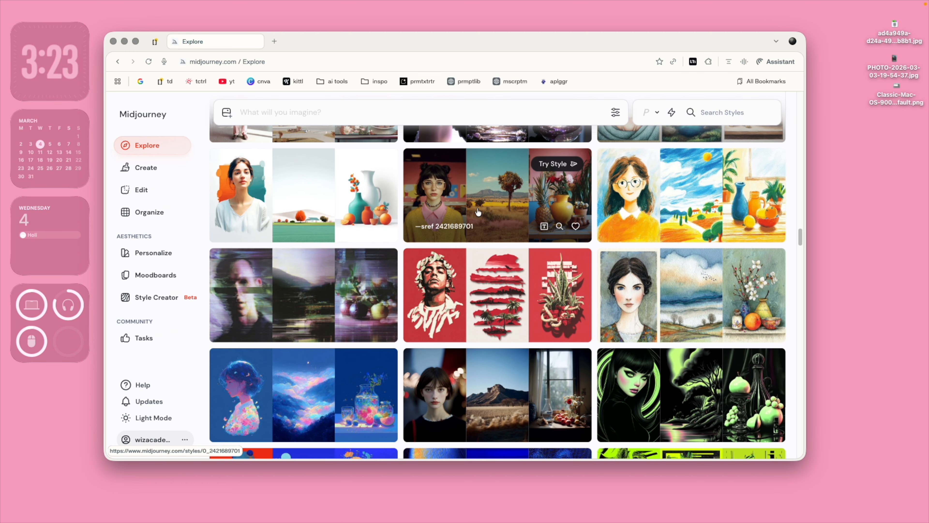
pyautogui.scroll(-10, 476, 264)
pyautogui.scroll(-12, 391, 230)
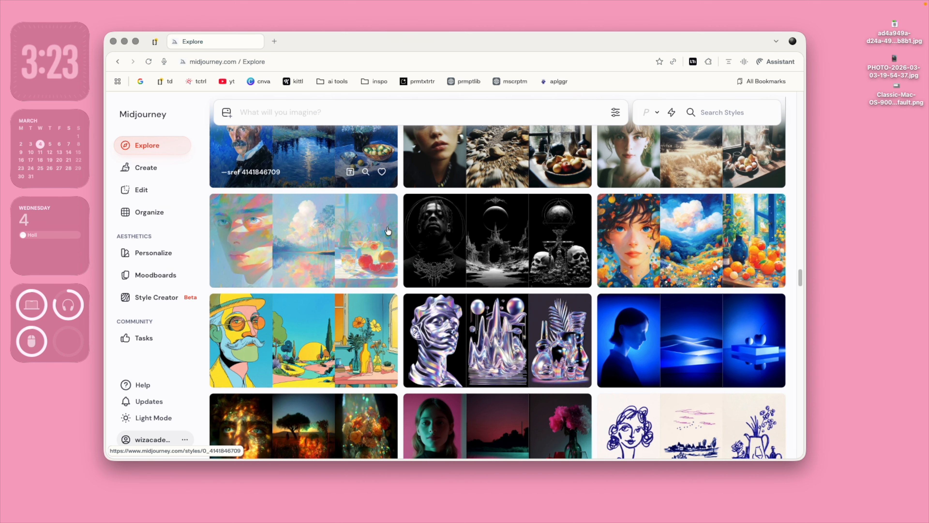
pyautogui.scroll(-5, 389, 230)
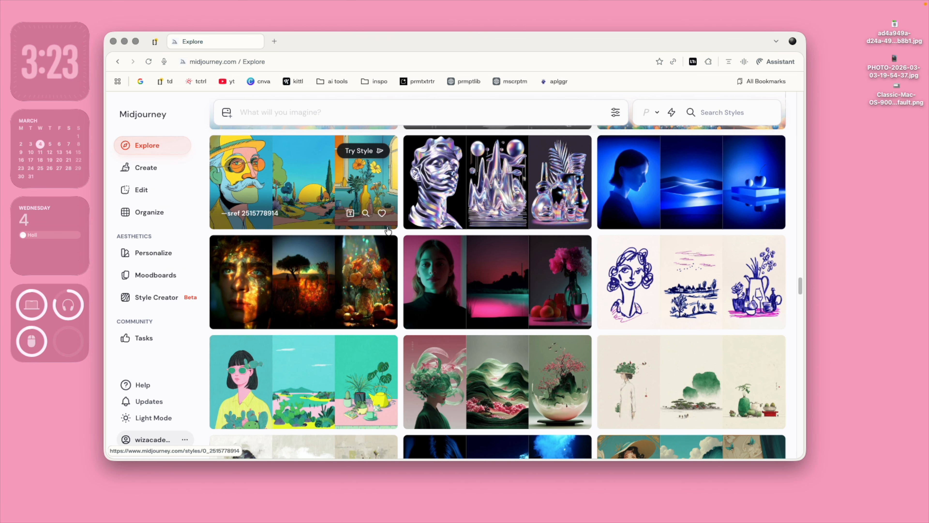
pyautogui.scroll(-10, 388, 230)
pyautogui.click(745, 112)
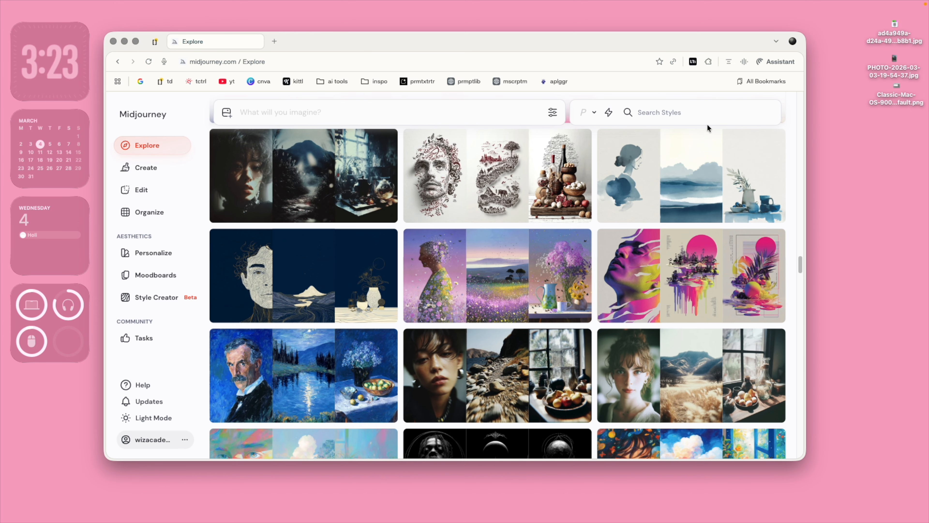
pyautogui.write('blur')
pyautogui.scroll(-2, 707, 123)
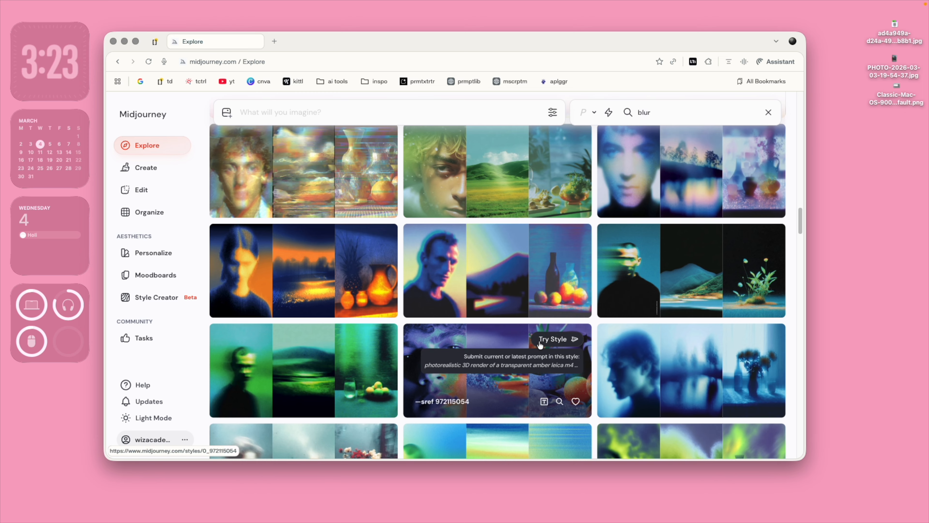
pyautogui.scroll(-10, 540, 344)
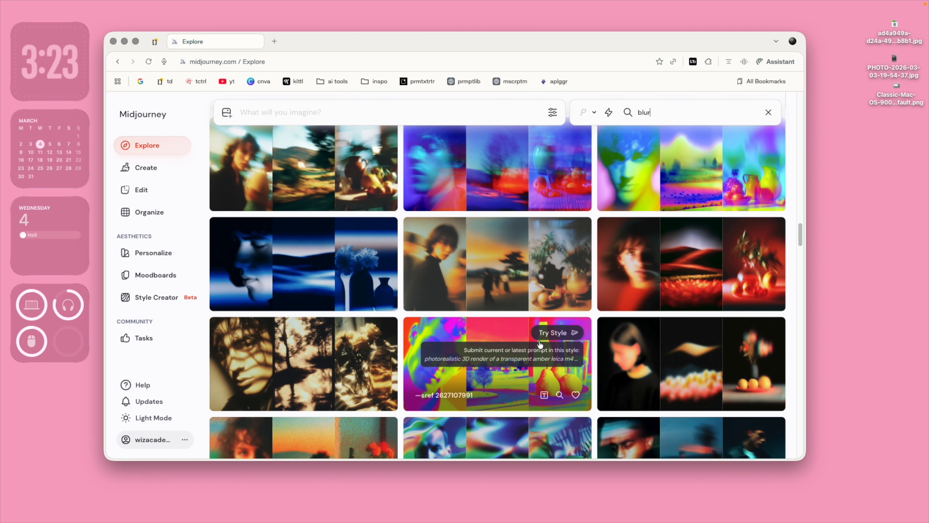
pyautogui.scroll(-5, 540, 344)
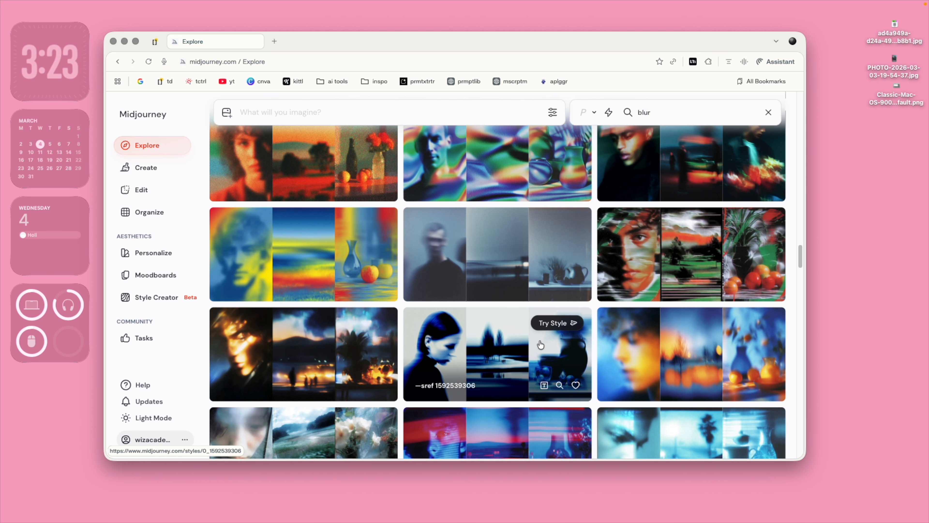
pyautogui.click(440, 386)
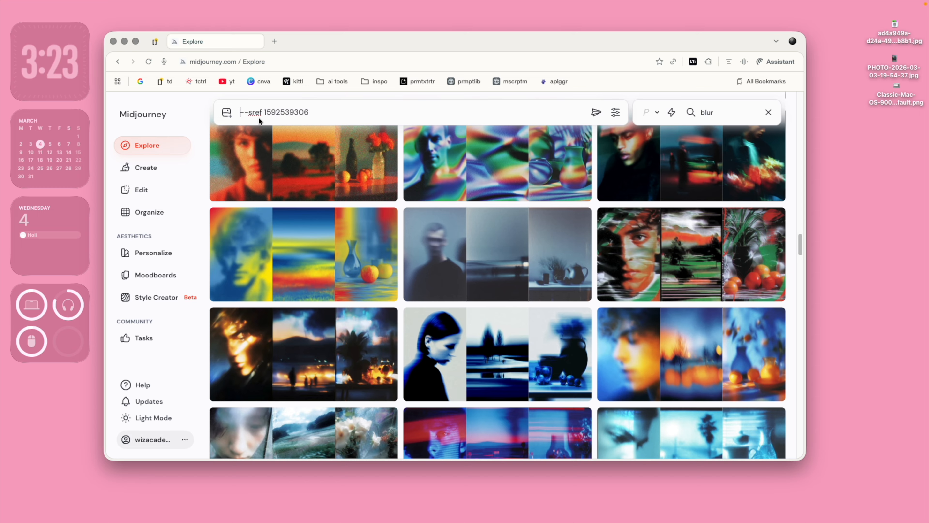
pyautogui.click(239, 112)
pyautogui.write('a beautiful ')
pyautogui.write('young lady ridi')
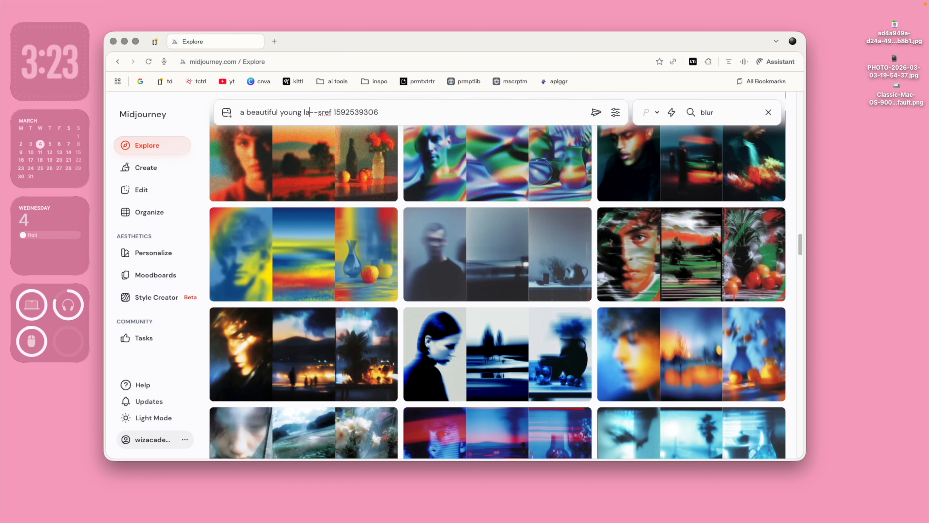
pyautogui.write('ng a hours')
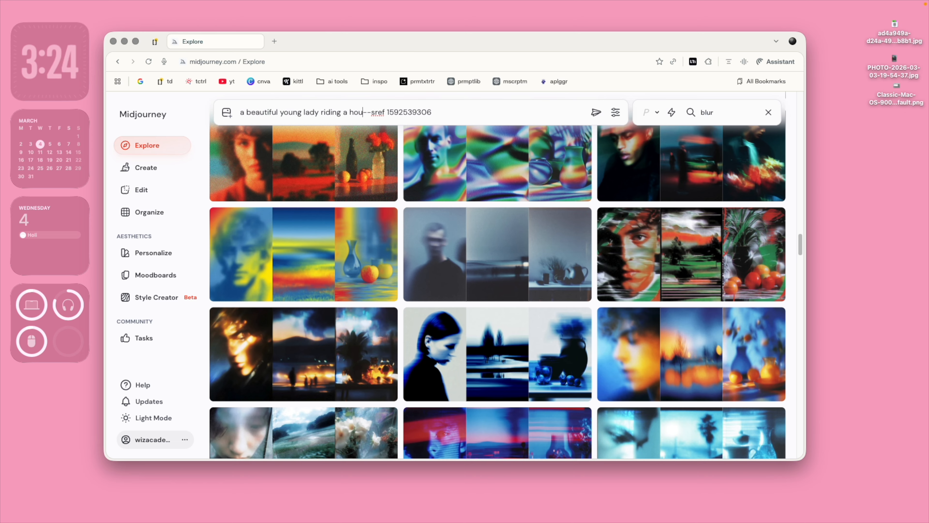
pyautogui.press('BackSpace')
pyautogui.press('BackSpace')
pyautogui.press('BackSpace')
pyautogui.write('rse ')
pyautogui.write('throug')
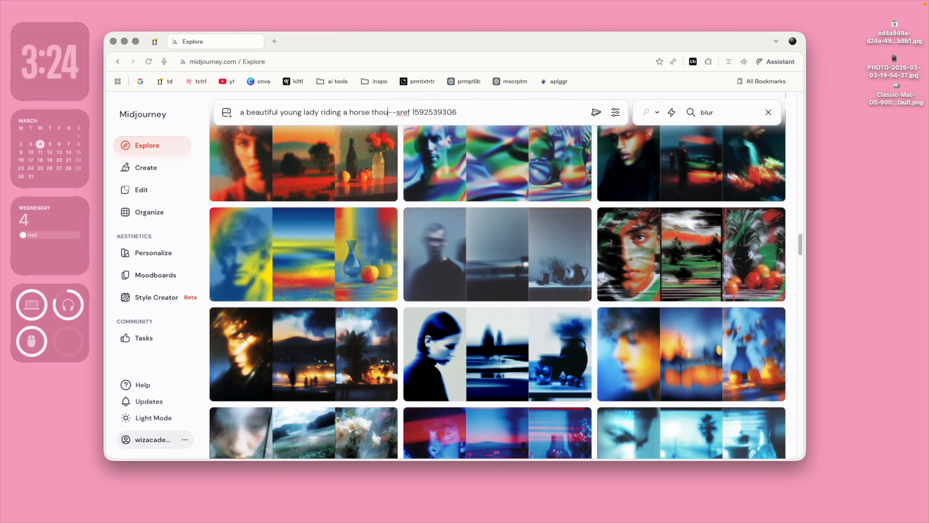
pyautogui.write('h a wind')
pyautogui.write('y meadow i')
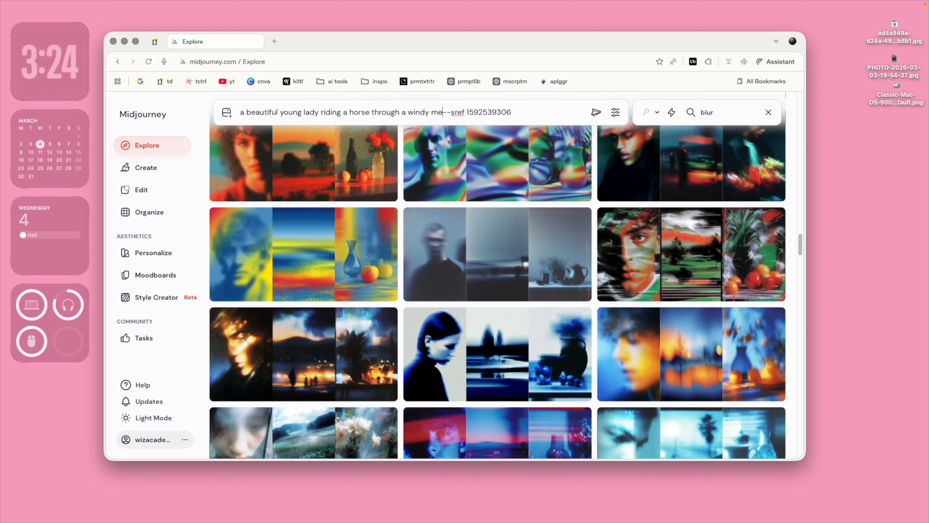
pyautogui.write('n moonlig')
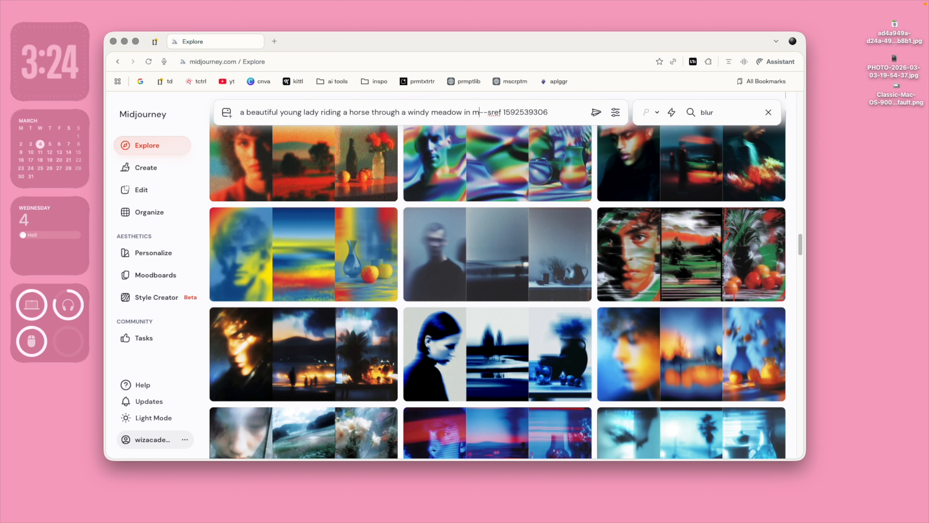
pyautogui.write('ht ')
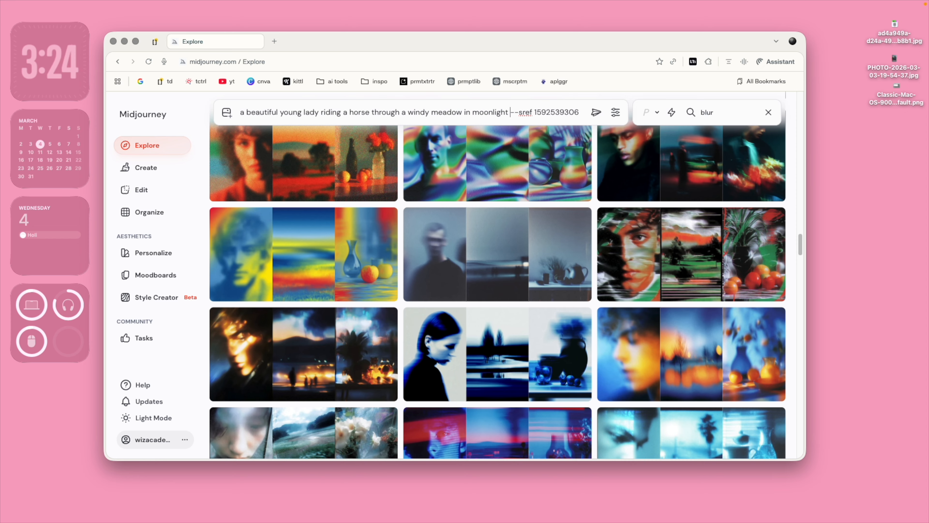
# Change the prompt's ending from "moonlight" to "bright moonlight", submit it with the style, and go to the Create page.
pyautogui.write(',')
pyautogui.press('BackSpace')
pyautogui.press('BackSpace')
pyautogui.press('BackSpace')
pyautogui.press('BackSpace')
pyautogui.press('BackSpace')
pyautogui.press('BackSpace')
pyautogui.press('BackSpace')
pyautogui.press('BackSpace')
pyautogui.press('BackSpace')
pyautogui.press('BackSpace')
pyautogui.press('BackSpace')
pyautogui.press('BackSpace')
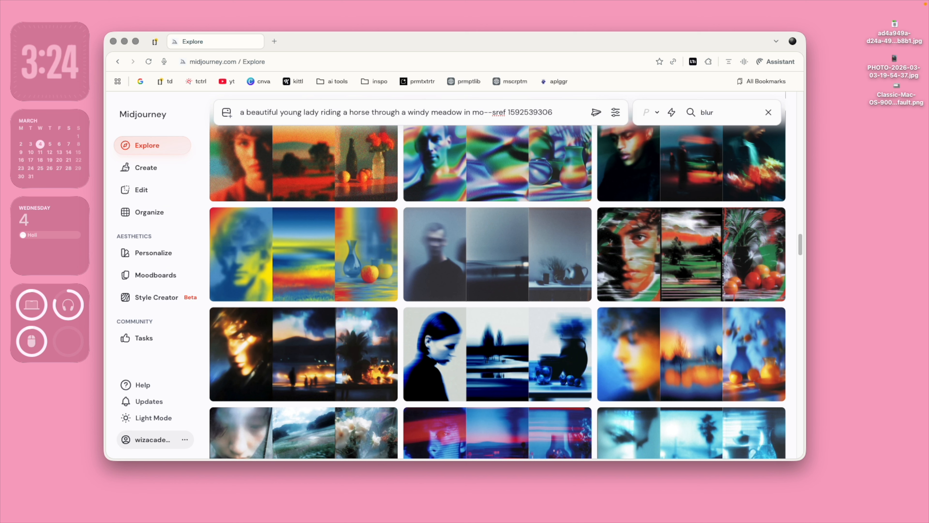
pyautogui.write('bright moon')
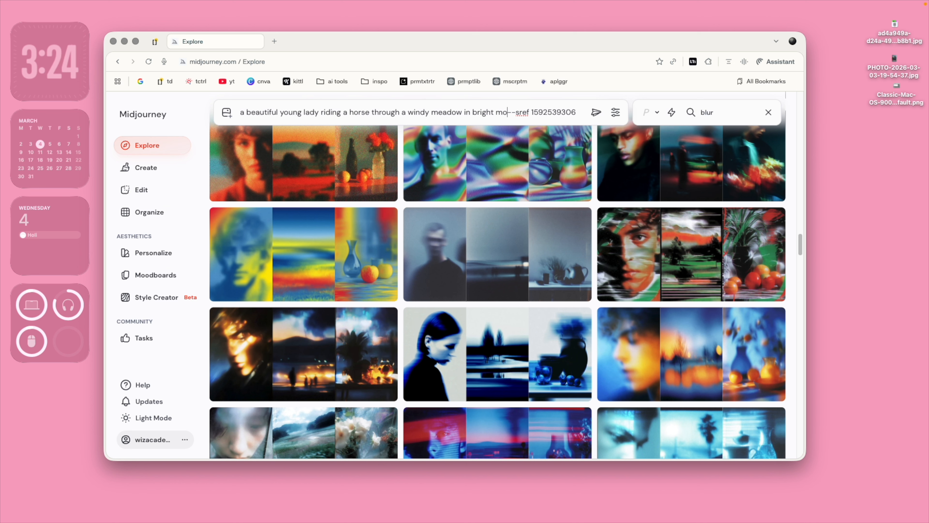
pyautogui.write('light')
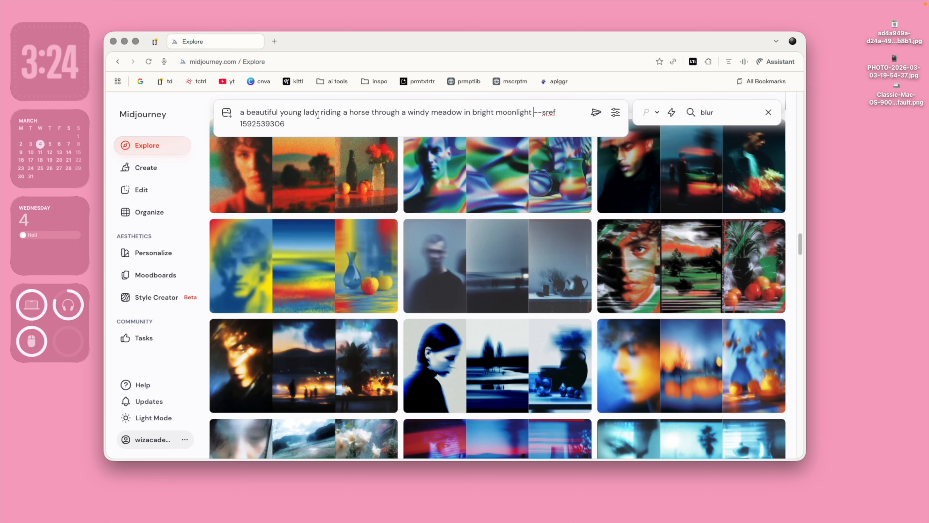
pyautogui.click(596, 112)
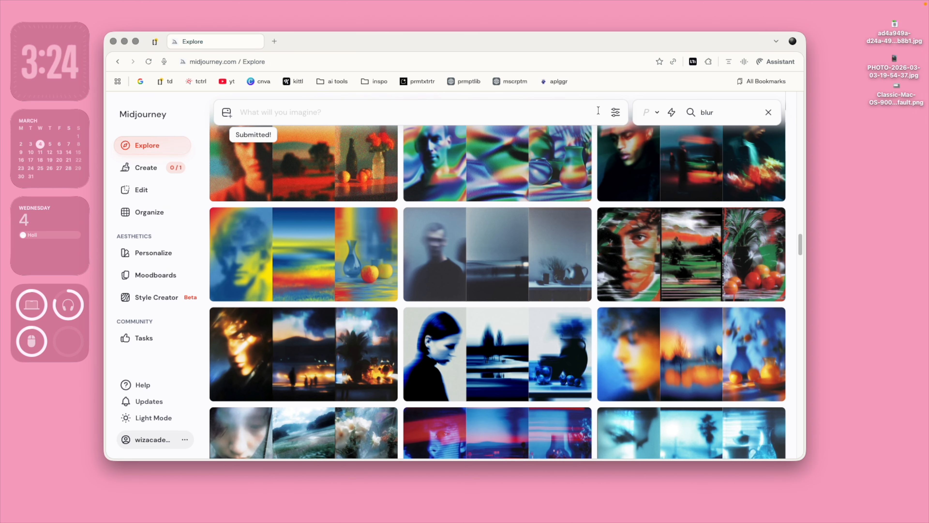
pyautogui.click(170, 167)
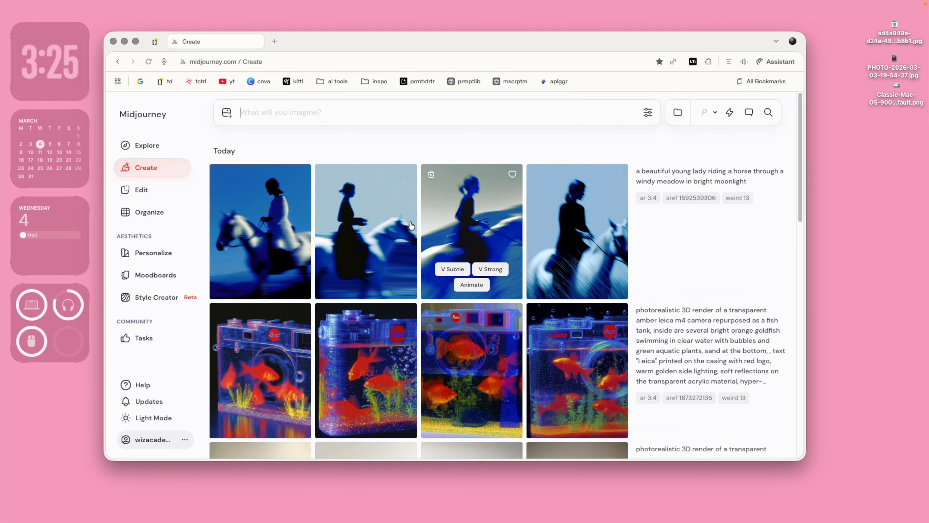
# View the four generated horse-rider pictures one by one at large size and return to the Create page.
pyautogui.click(281, 242)
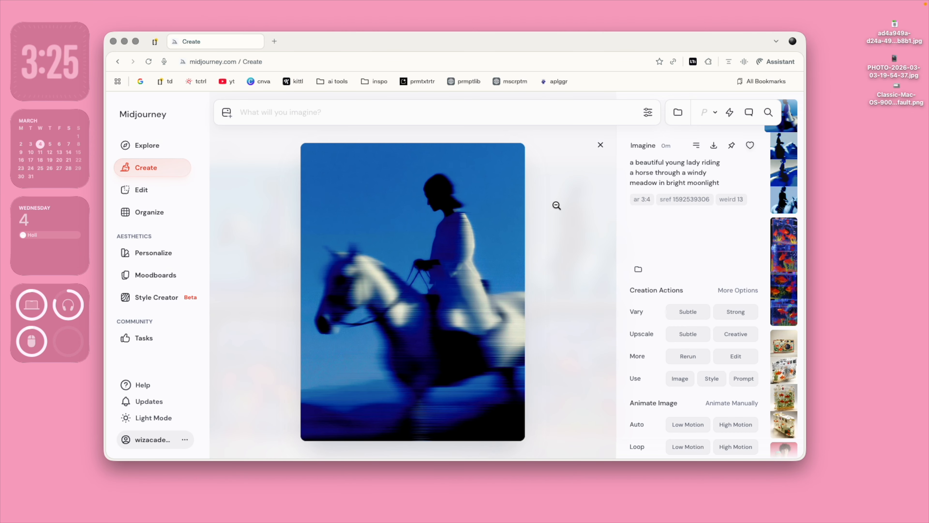
pyautogui.click(556, 206)
pyautogui.click(374, 237)
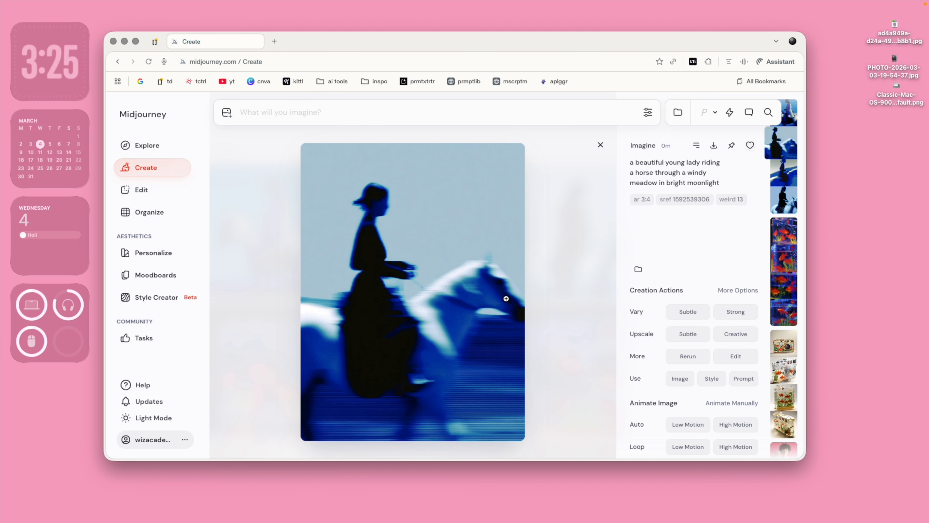
pyautogui.click(600, 145)
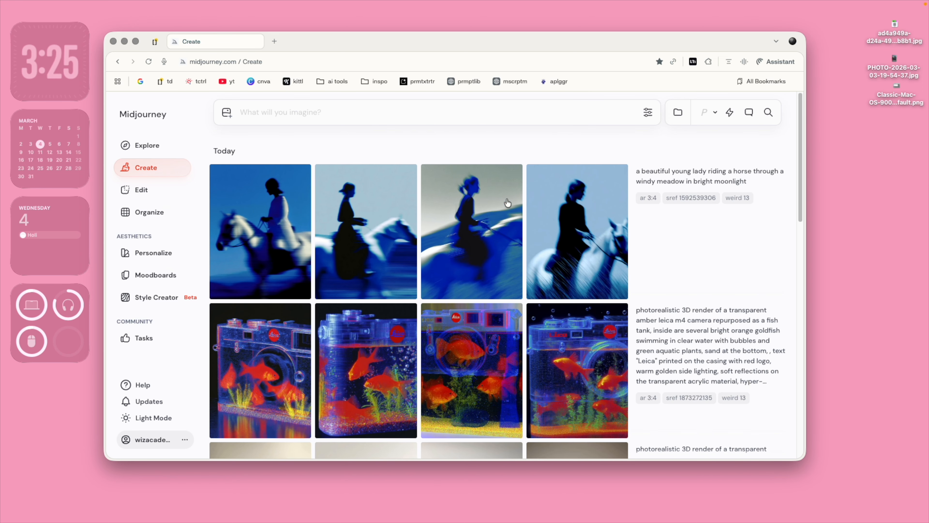
pyautogui.click(485, 217)
pyautogui.click(601, 145)
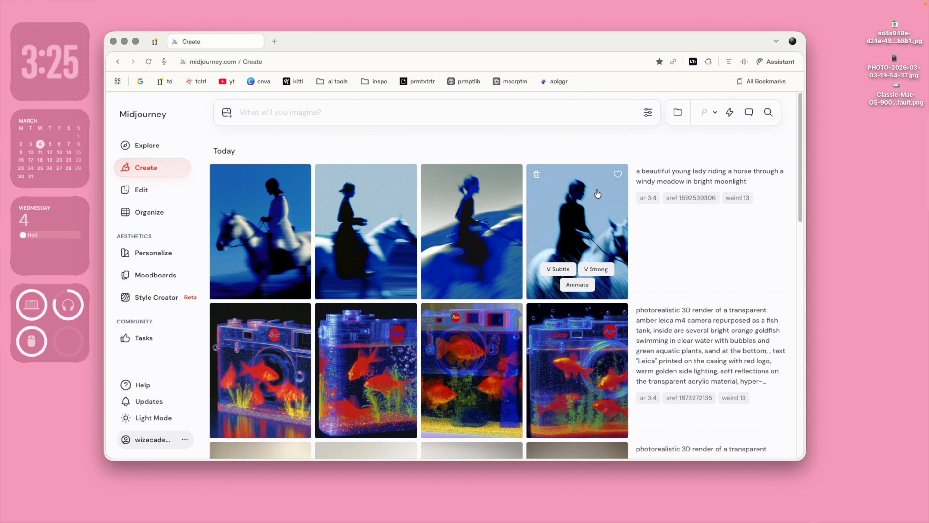
pyautogui.click(601, 234)
pyautogui.click(600, 145)
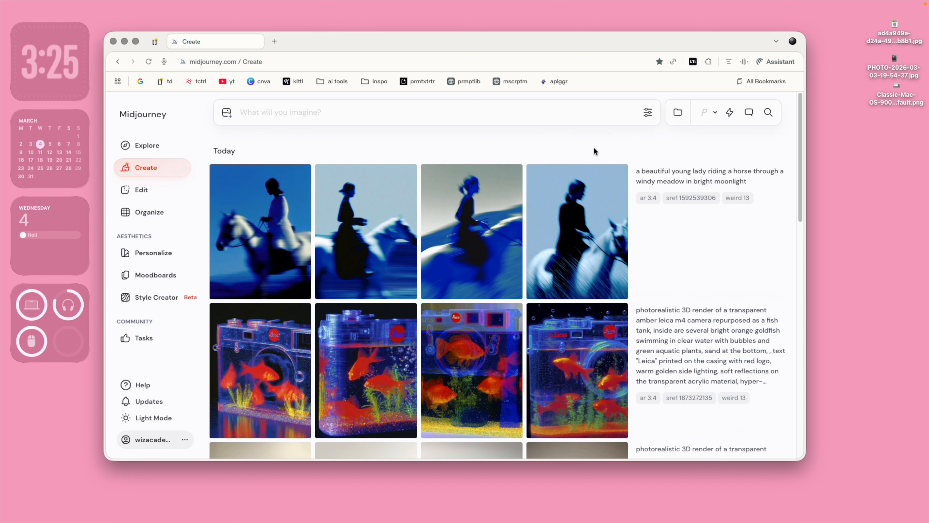
pyautogui.moveTo(513, 203)
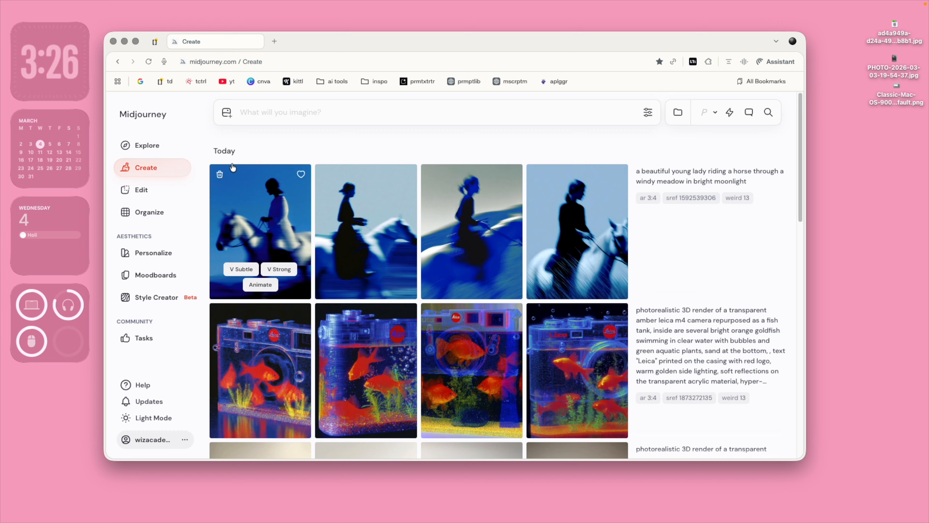
# Revisit the Explore page, return to Create and look through the earlier generations.
pyautogui.click(150, 146)
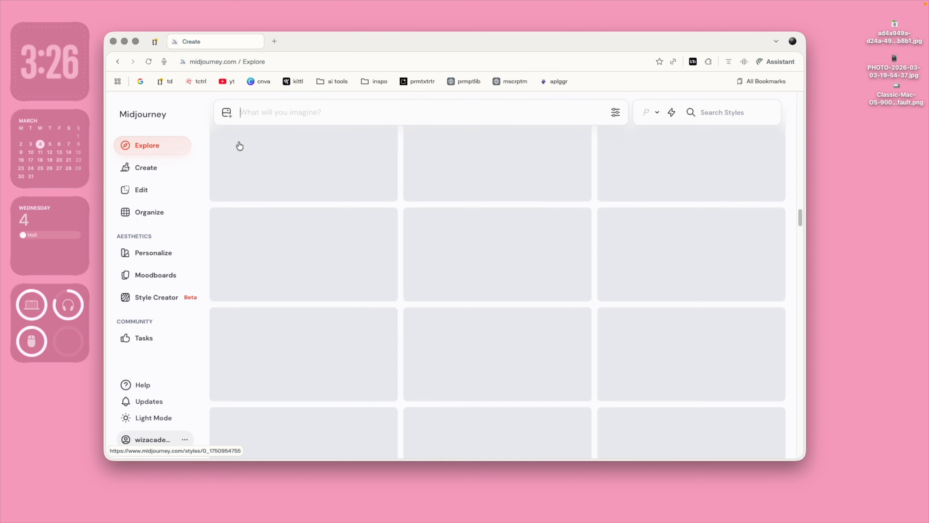
pyautogui.click(158, 170)
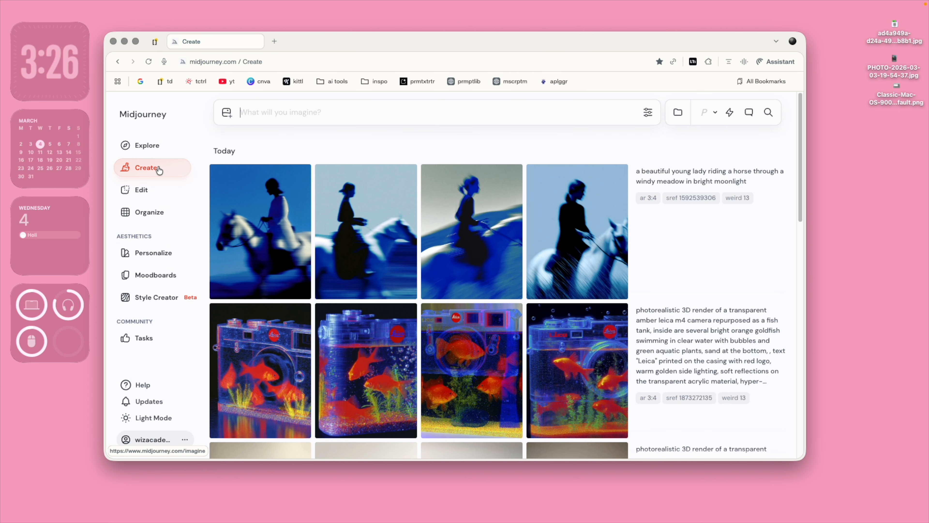
pyautogui.scroll(-15, 363, 178)
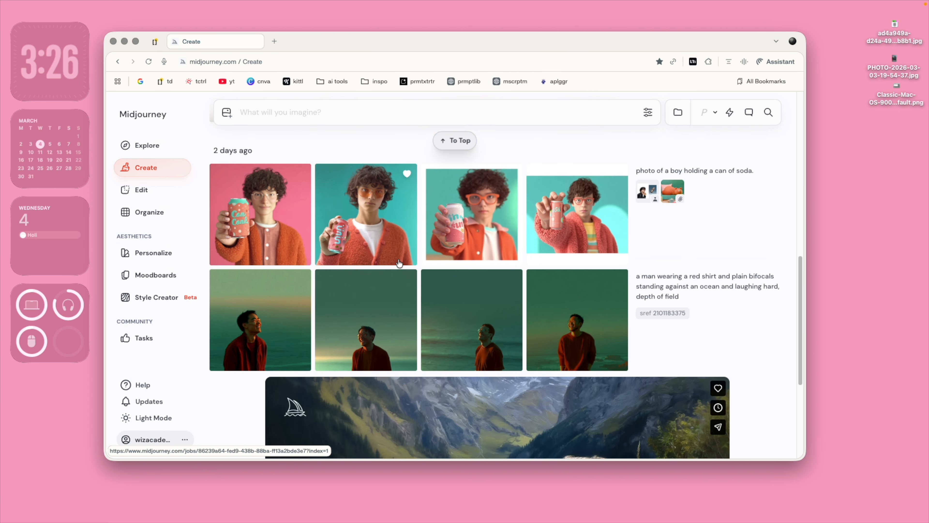
pyautogui.scroll(15, 399, 263)
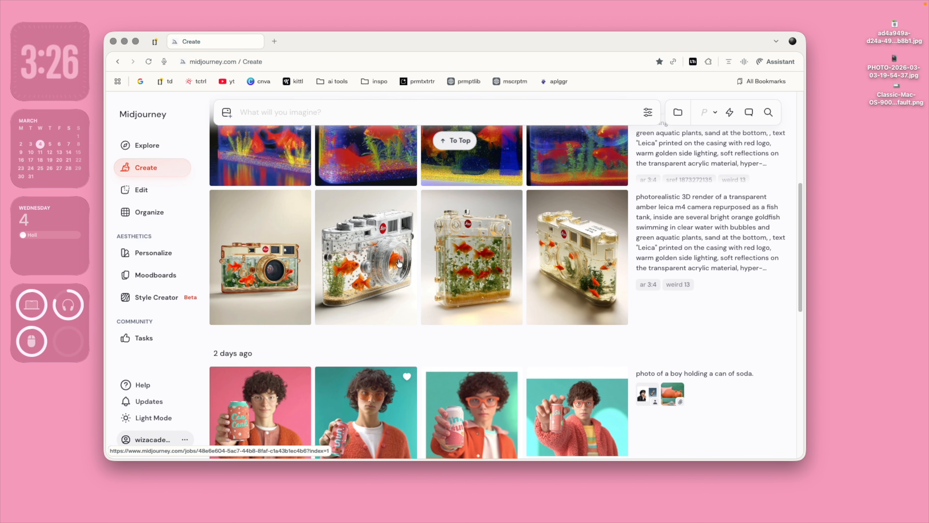
pyautogui.scroll(1, 399, 263)
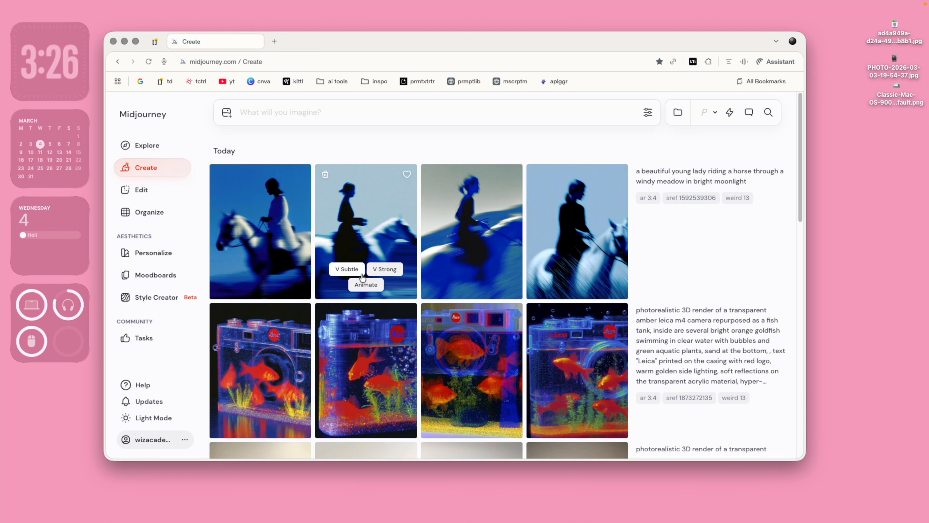
# Generate a subtle variation set and a strong variation set from the second original horse-rider picture.
pyautogui.click(359, 271)
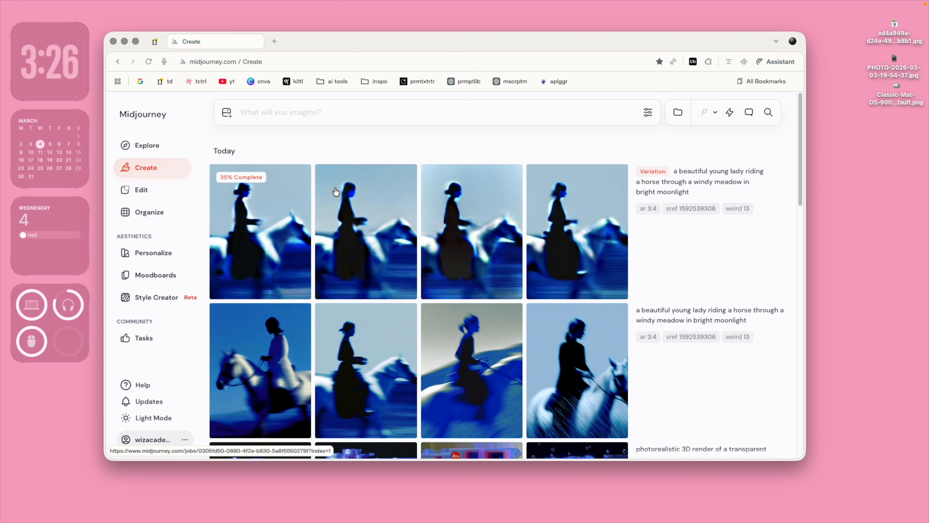
pyautogui.moveTo(347, 365)
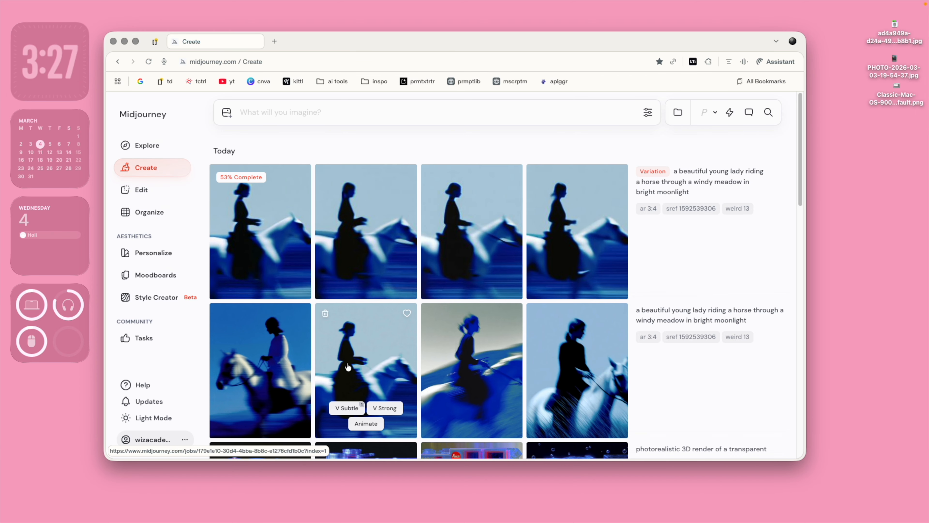
pyautogui.scroll(-1, 362, 346)
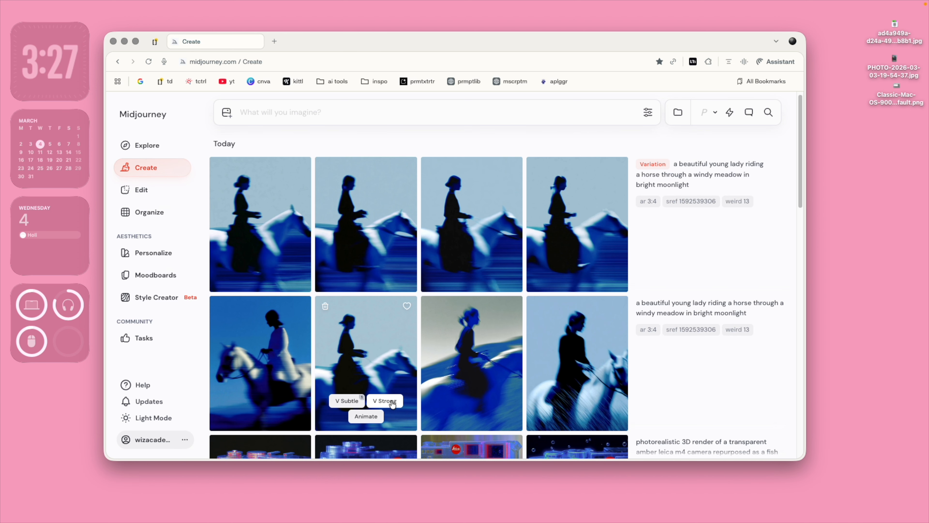
pyautogui.click(392, 402)
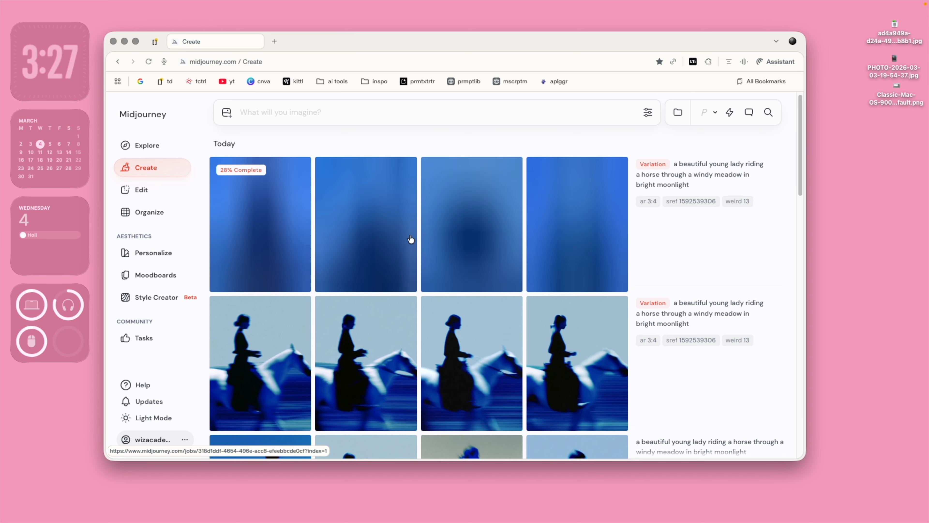
# Compare the strong variations with the subtle variations and the original horse-rider pictures.
pyautogui.scroll(-3, 578, 304)
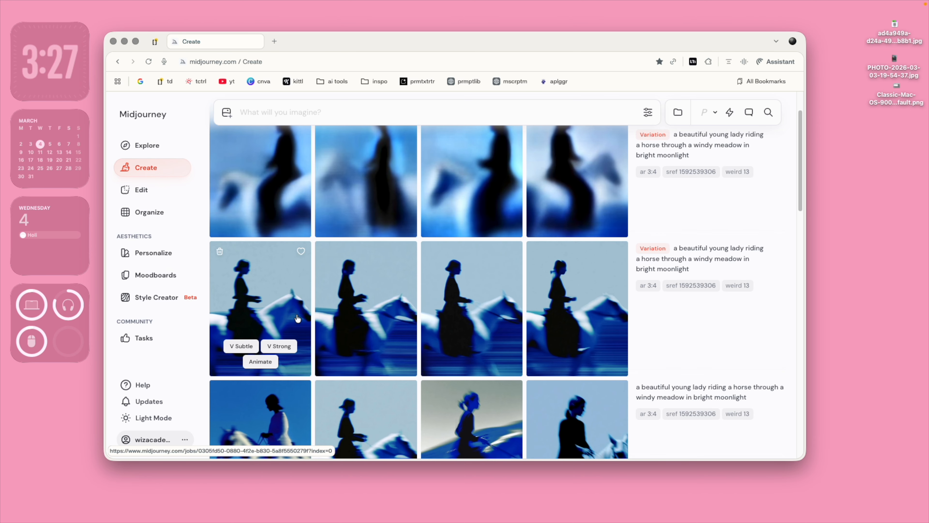
pyautogui.scroll(2, 471, 321)
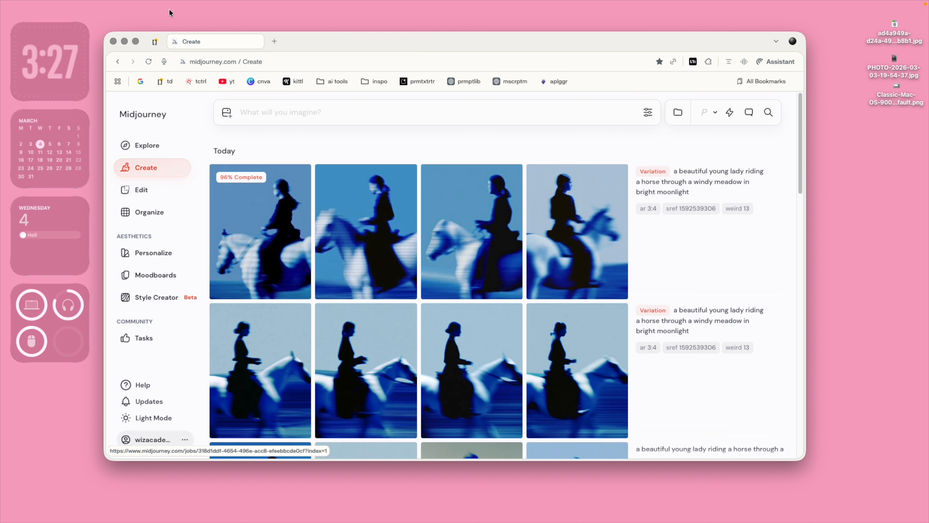
pyautogui.scroll(-2, 416, 129)
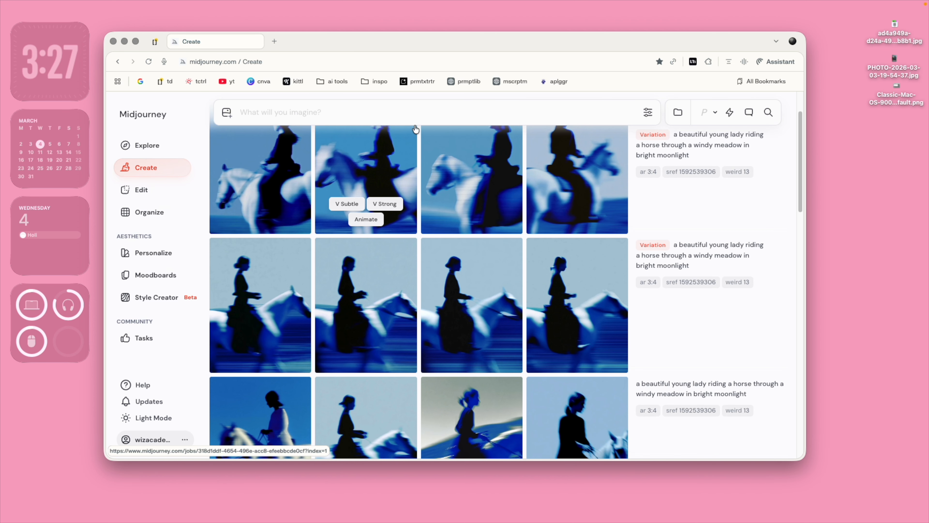
pyautogui.scroll(-3, 472, 322)
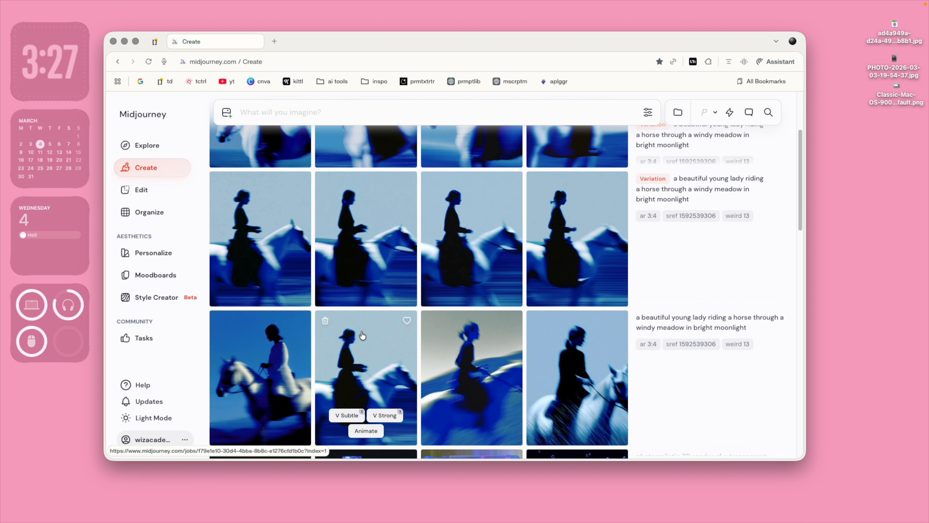
pyautogui.scroll(5, 363, 335)
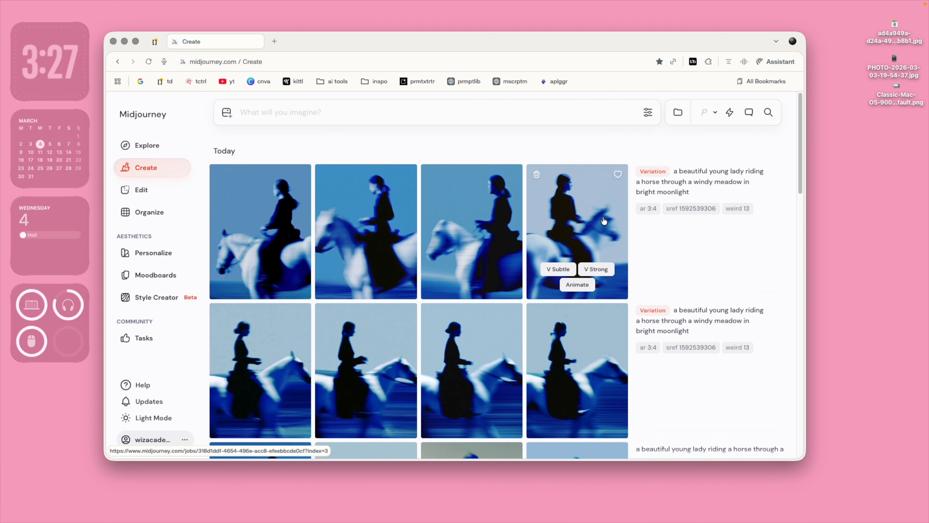
pyautogui.scroll(-3, 569, 278)
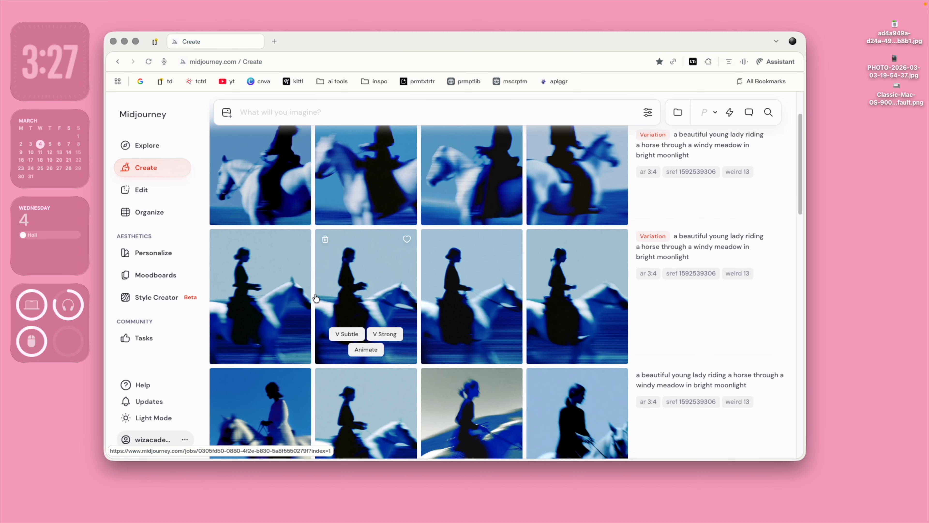
pyautogui.scroll(2, 569, 278)
pyautogui.scroll(-2, 569, 289)
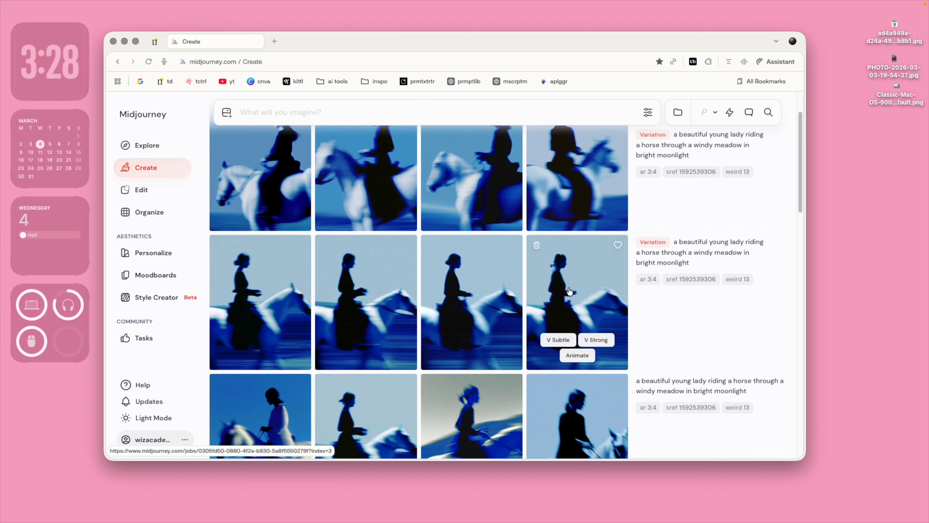
pyautogui.scroll(2, 569, 292)
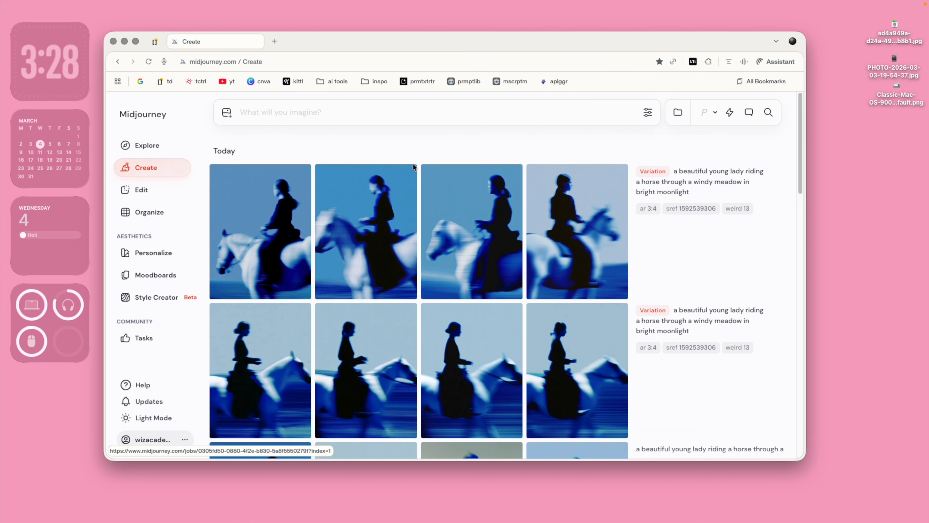
# Open the Edit page and load the blue octopus street picture from the computer.
pyautogui.click(147, 191)
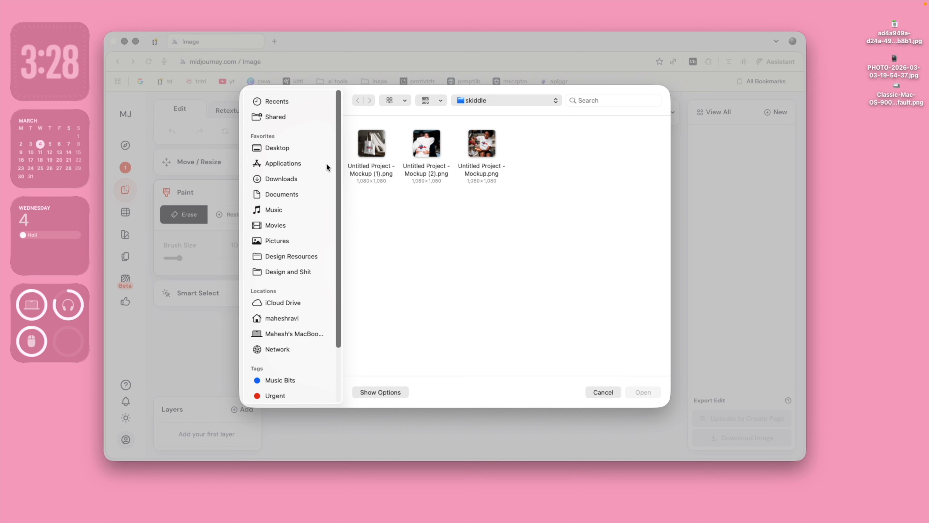
pyautogui.click(276, 152)
pyautogui.doubleClick(482, 146)
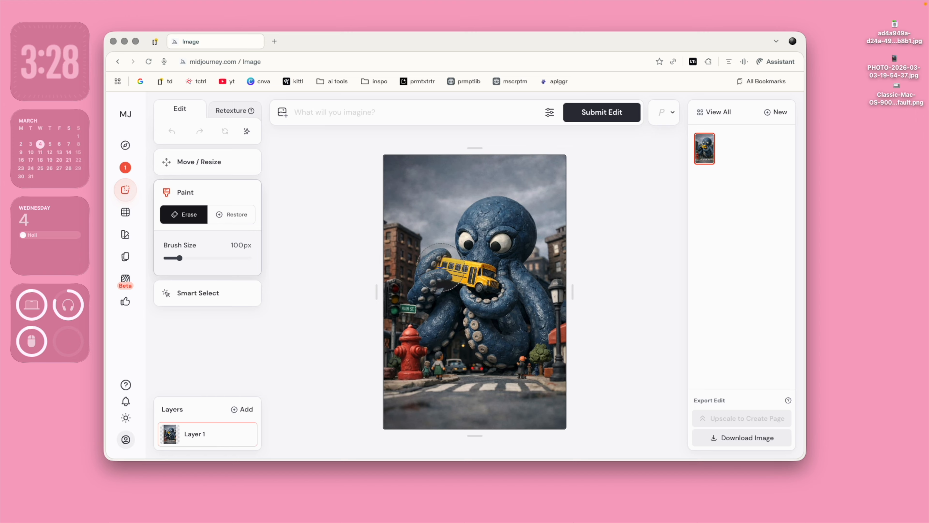
# Erase the yellow school bus from the octopus picture and submit the edit with the prompt "a red firetruck".
pyautogui.moveTo(437, 265); pyautogui.dragTo(492, 282)
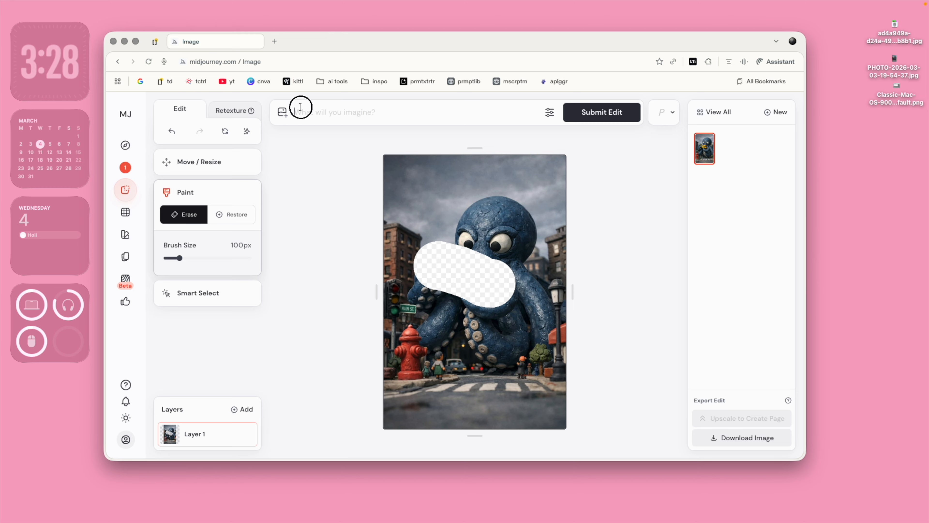
pyautogui.click(463, 120)
pyautogui.write('a re')
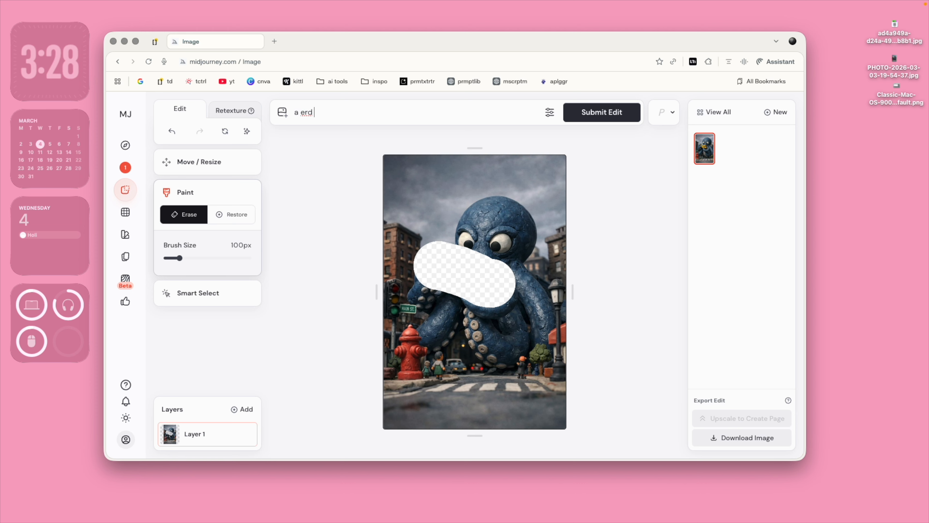
pyautogui.write('d fr')
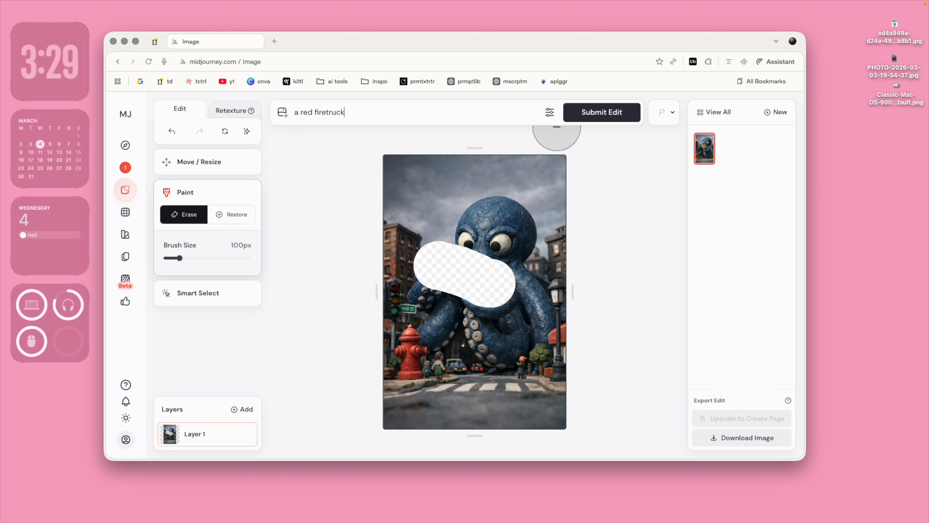
pyautogui.click(596, 116)
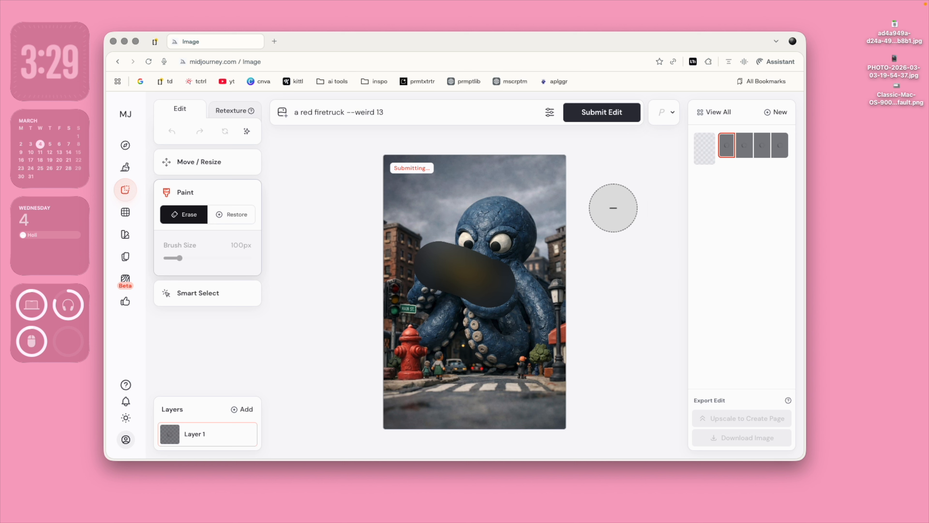
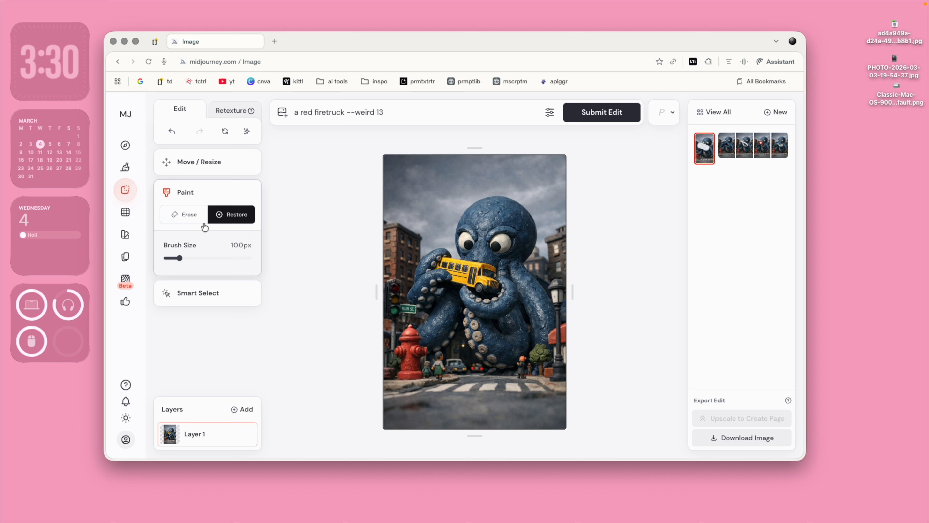
# Use Smart Select to include the octopus and the sky, then exclude the octopus from the selection.
pyautogui.click(182, 292)
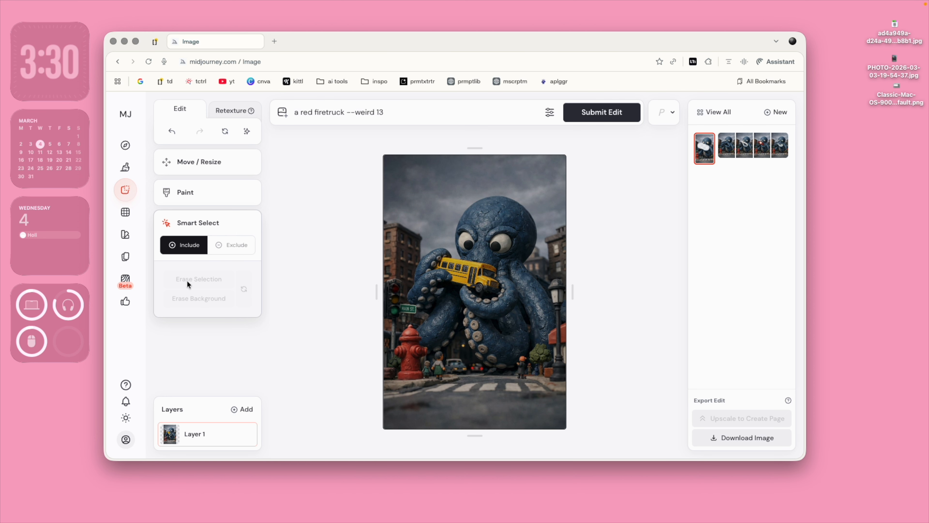
pyautogui.click(493, 212)
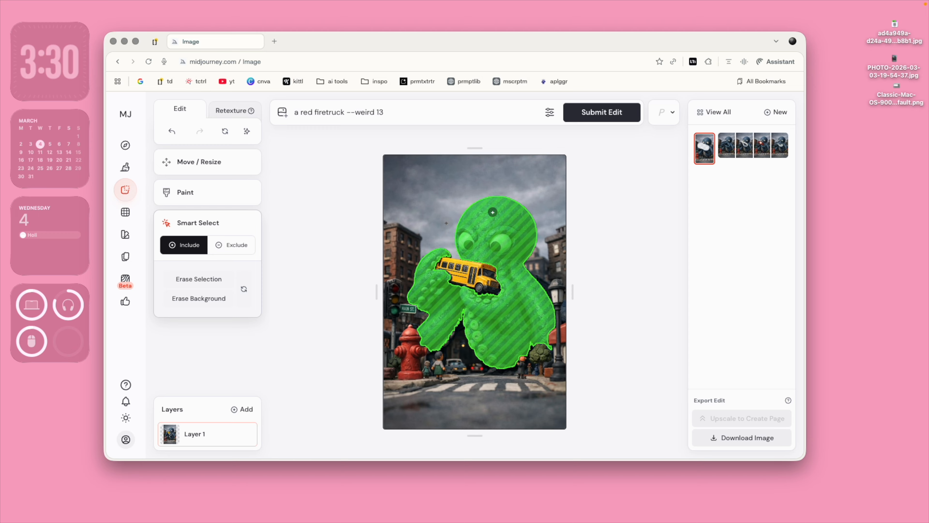
pyautogui.click(432, 210)
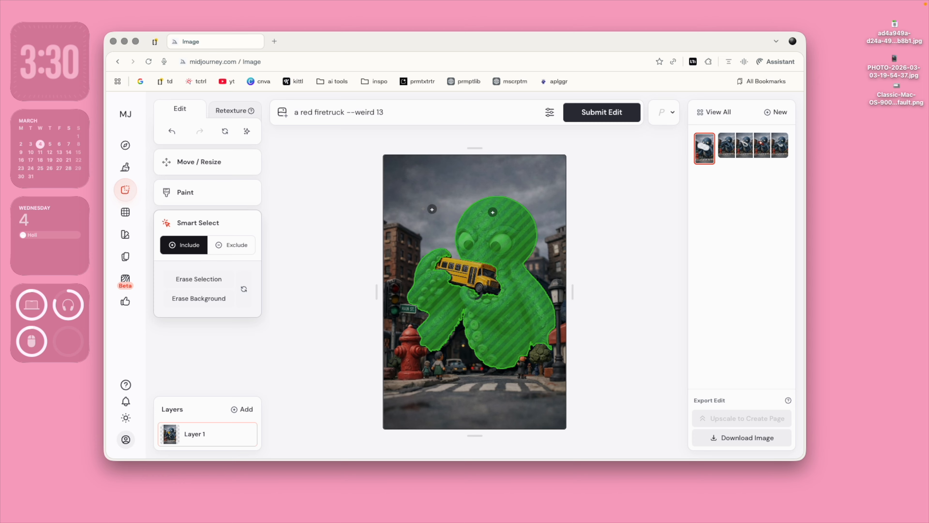
pyautogui.click(230, 245)
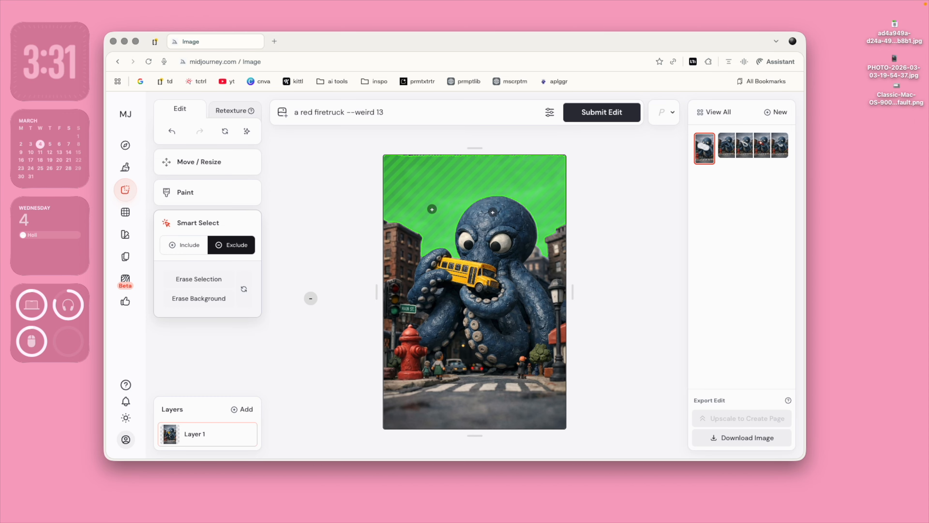
pyautogui.click(179, 128)
# Open the Organize page and examine the image gallery and its filters, trying the Image and Video media types.
pyautogui.click(121, 211)
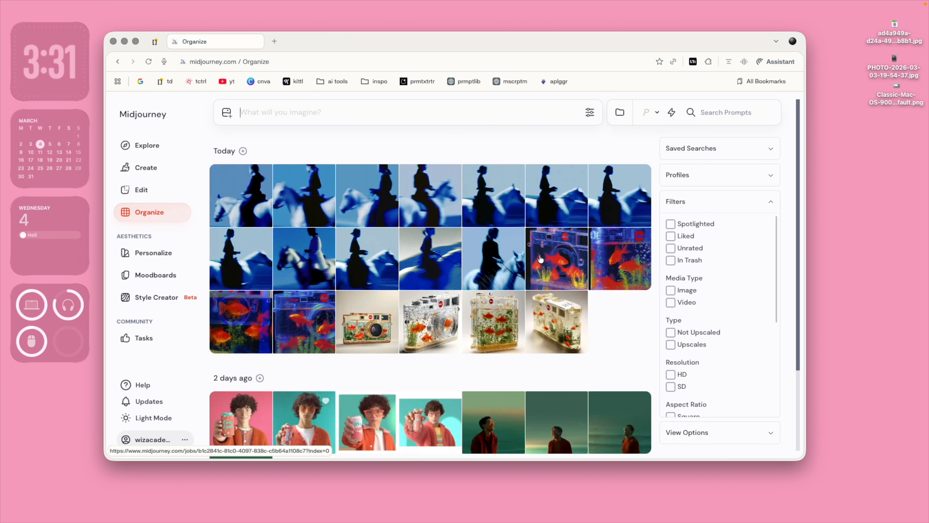
pyautogui.scroll(-2, 546, 255)
pyautogui.scroll(3, 545, 254)
pyautogui.click(671, 290)
pyautogui.click(671, 292)
pyautogui.click(671, 302)
pyautogui.click(672, 300)
pyautogui.scroll(-5, 692, 330)
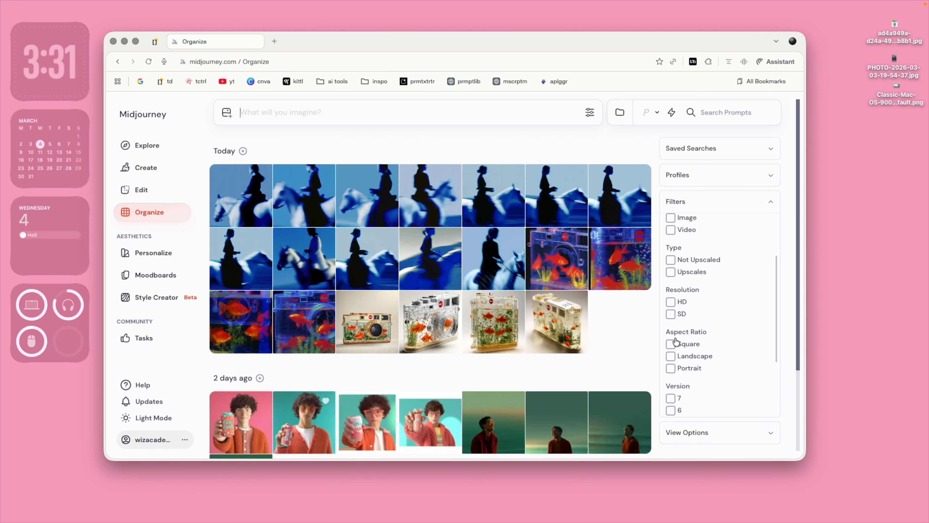
pyautogui.scroll(-4, 673, 364)
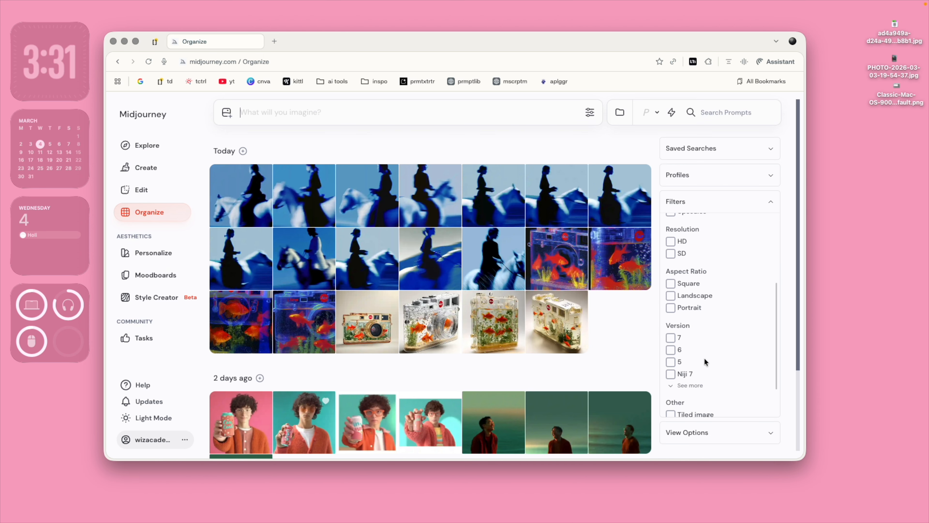
pyautogui.scroll(9, 673, 352)
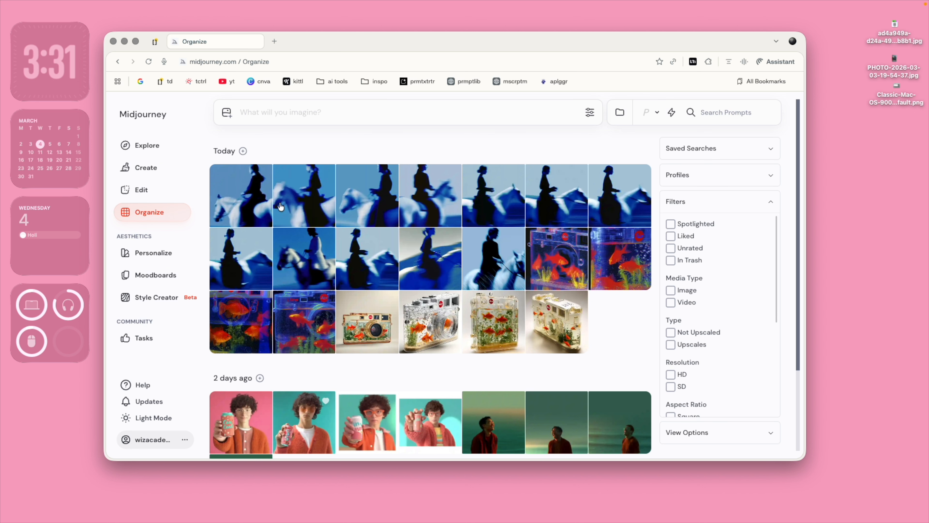
# Select all of today's images to view the bulk actions, deselect them and show the folders.
pyautogui.click(242, 151)
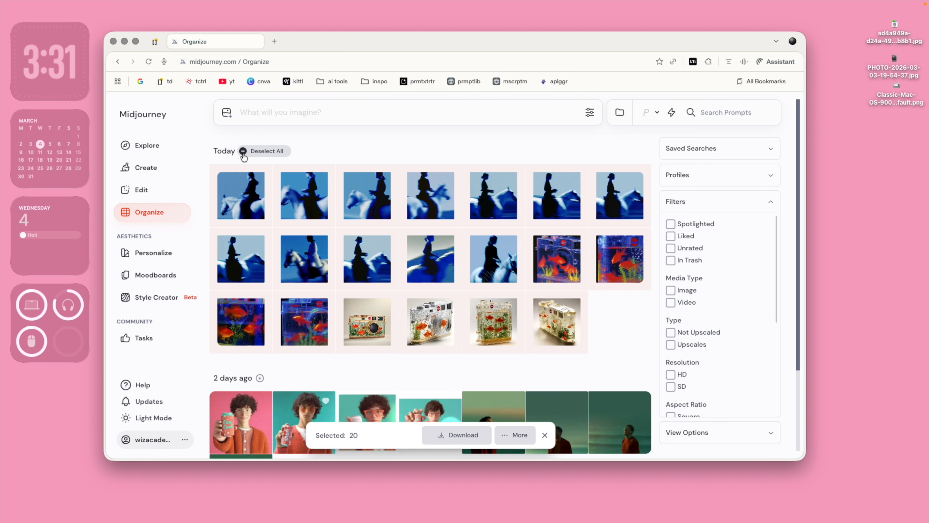
pyautogui.click(509, 439)
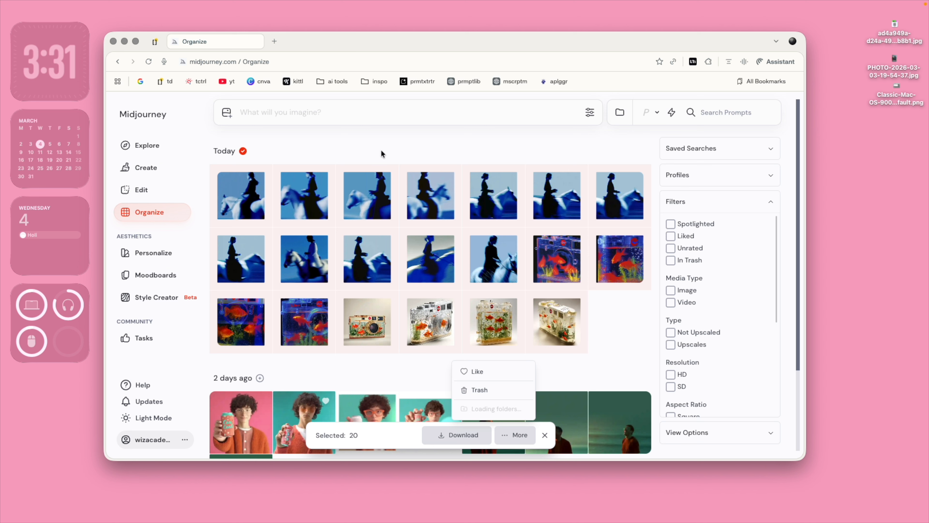
pyautogui.click(242, 150)
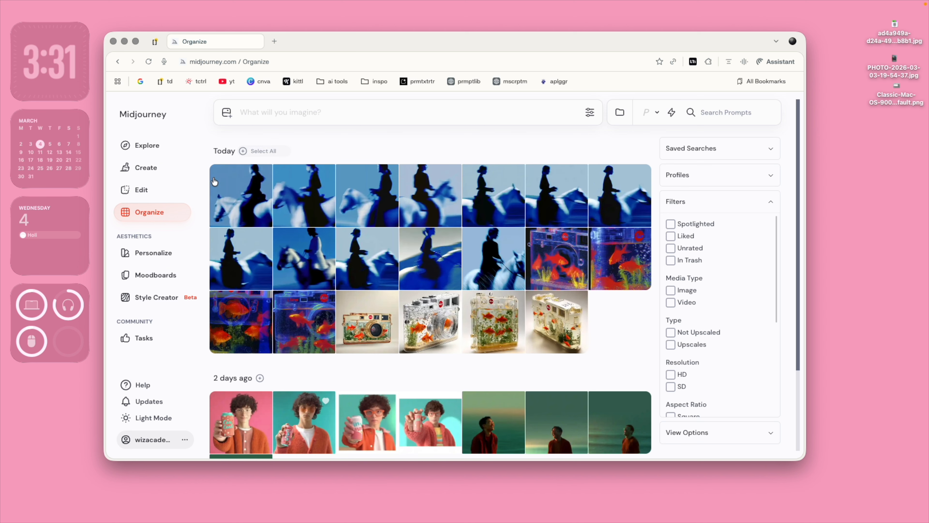
pyautogui.click(619, 112)
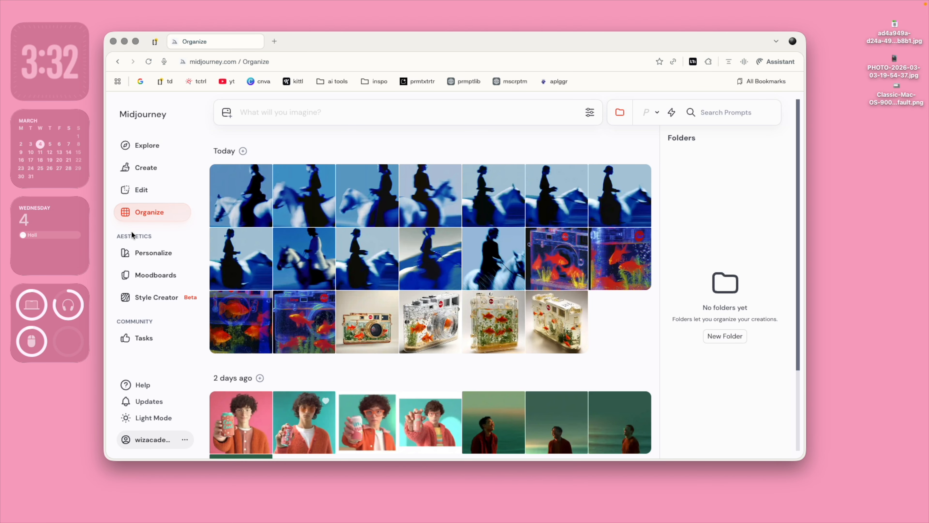
# Open the Personalize page and review its introduction, the personalization lock and the profile sections.
pyautogui.click(153, 249)
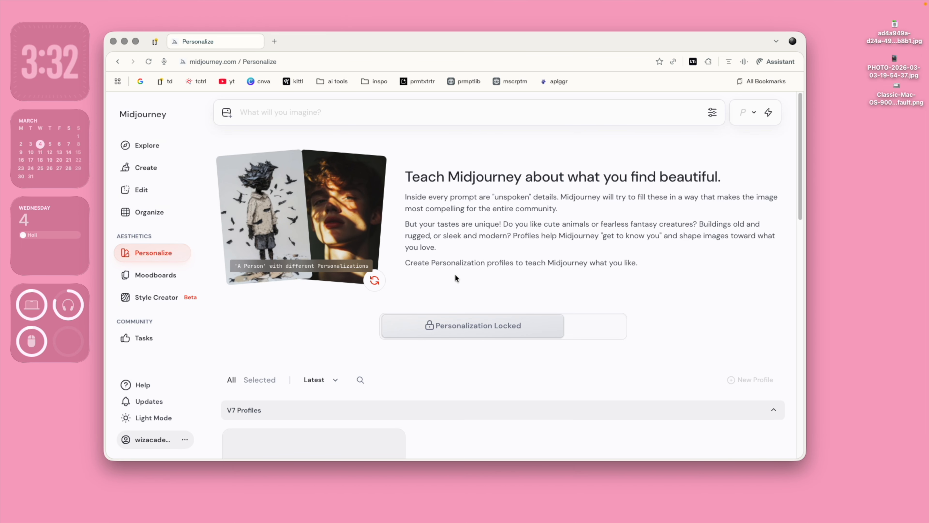
pyautogui.scroll(-5, 448, 248)
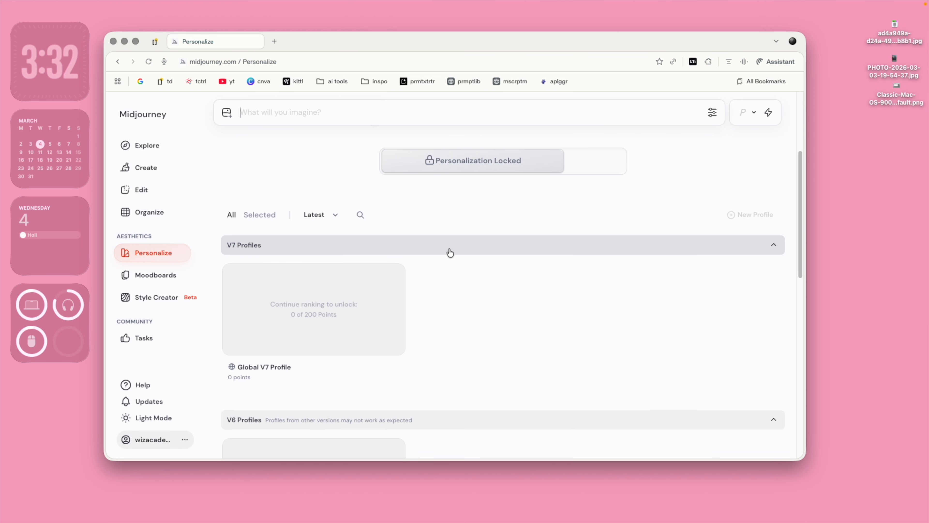
pyautogui.scroll(4, 450, 253)
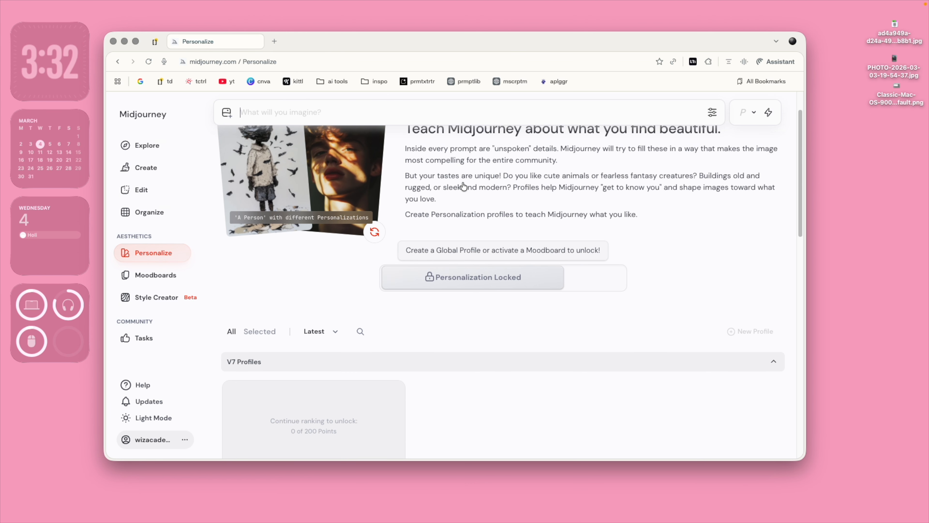
pyautogui.scroll(1, 462, 183)
pyautogui.moveTo(450, 294)
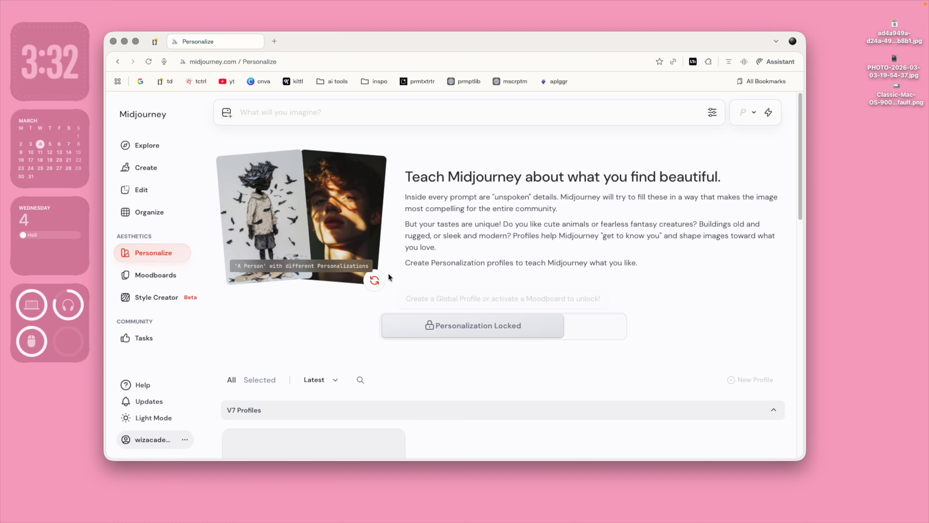
# Go to the Moodboards page and open My First Moodboard.
pyautogui.click(146, 275)
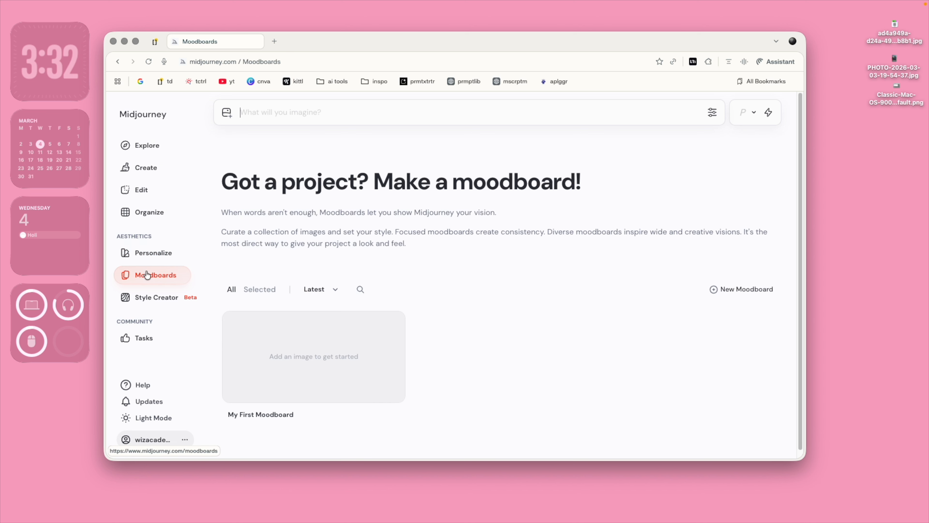
pyautogui.scroll(-1, 598, 262)
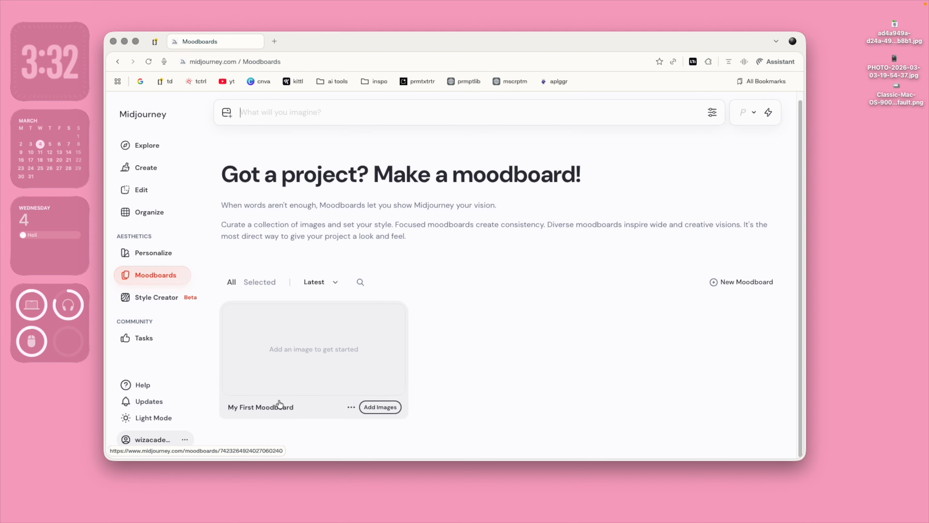
pyautogui.click(329, 361)
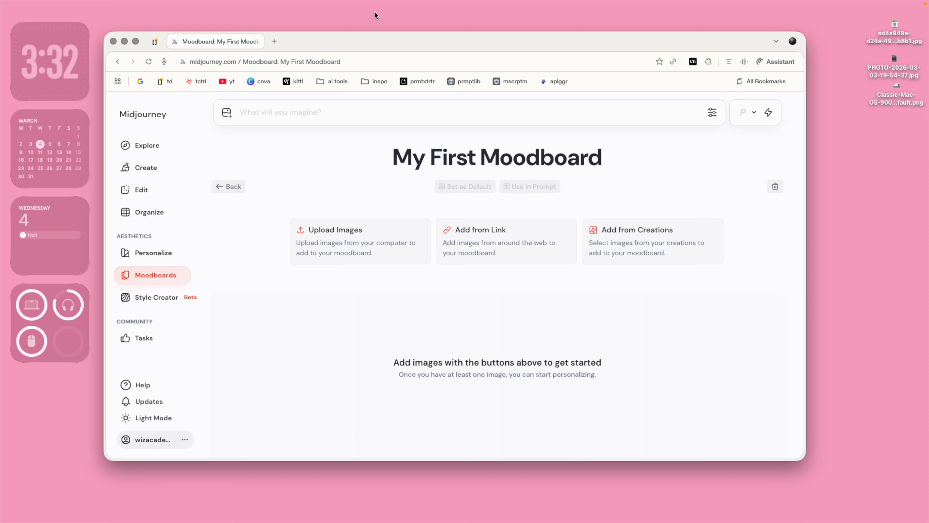
# Open pinterest.com in a new browser tab, browse the home feed and search for "color portrait".
pyautogui.click(275, 40)
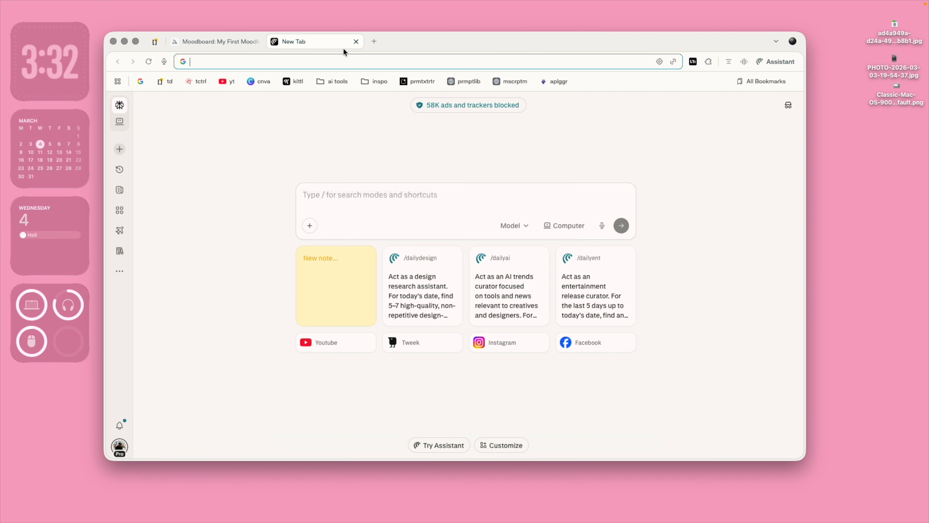
pyautogui.write('pinterest.com')
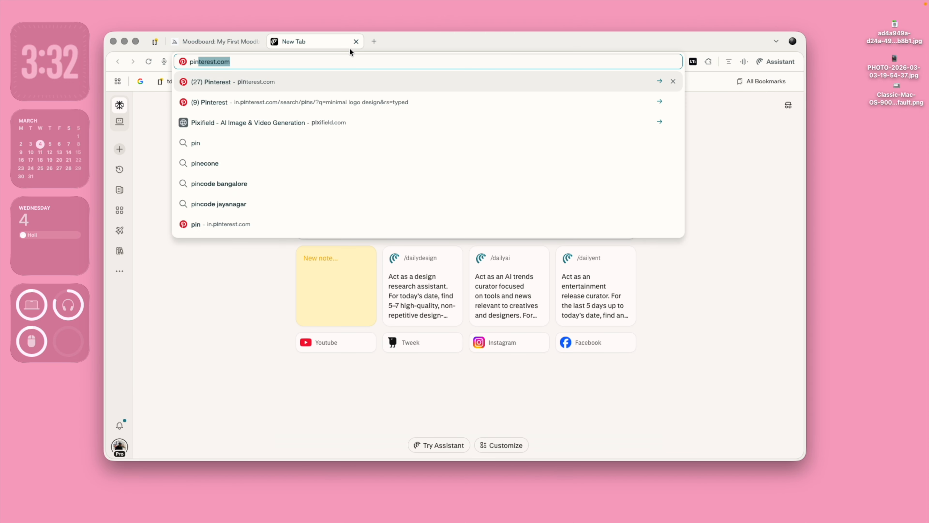
pyautogui.press('Return')
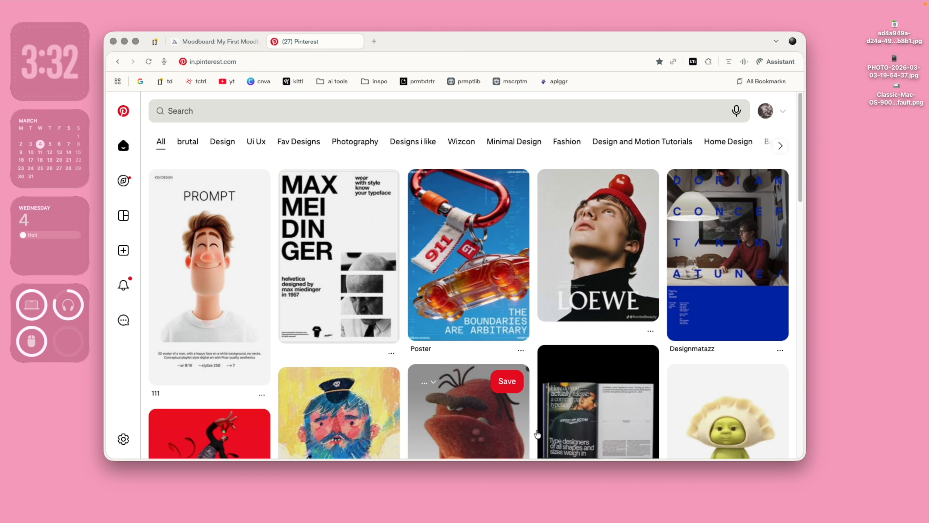
pyautogui.scroll(-8, 587, 403)
pyautogui.scroll(8, 587, 403)
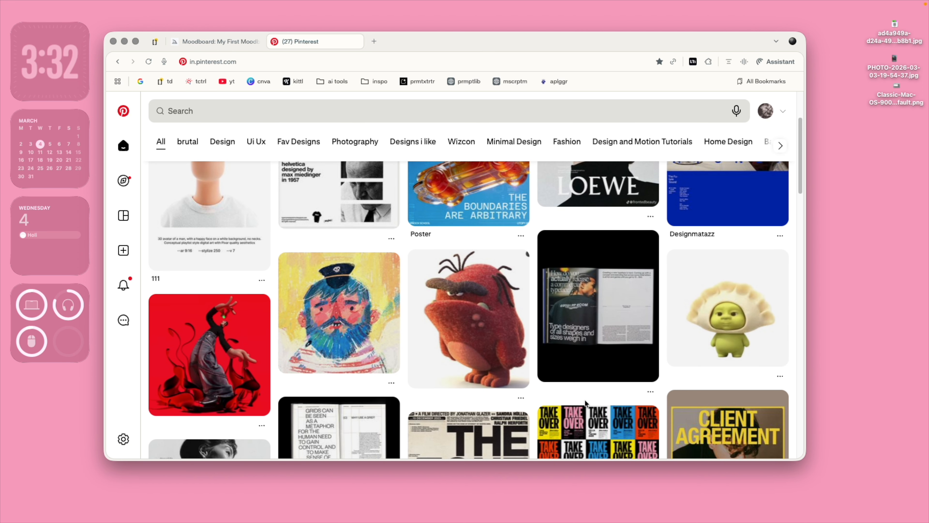
pyautogui.scroll(-1, 587, 403)
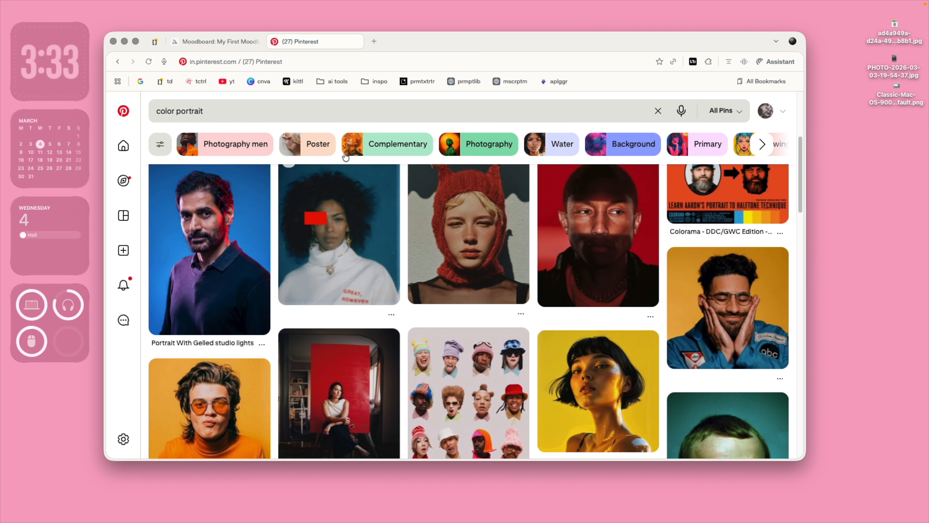
pyautogui.scroll(1, 476, 220)
# Save the red half-shadowed face portrait and the related dark-haired portrait on red from Pinterest to the desktop.
pyautogui.click(586, 248)
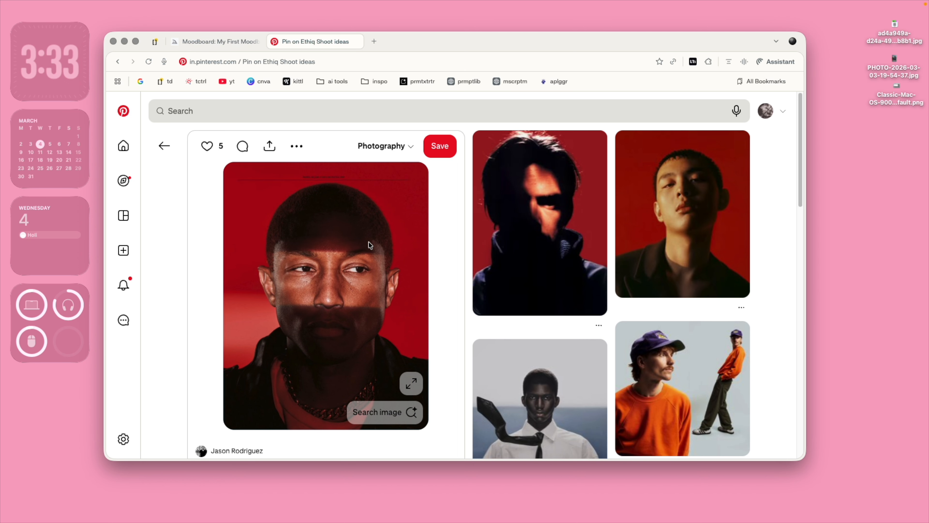
pyautogui.moveTo(352, 260); pyautogui.dragTo(870, 179)
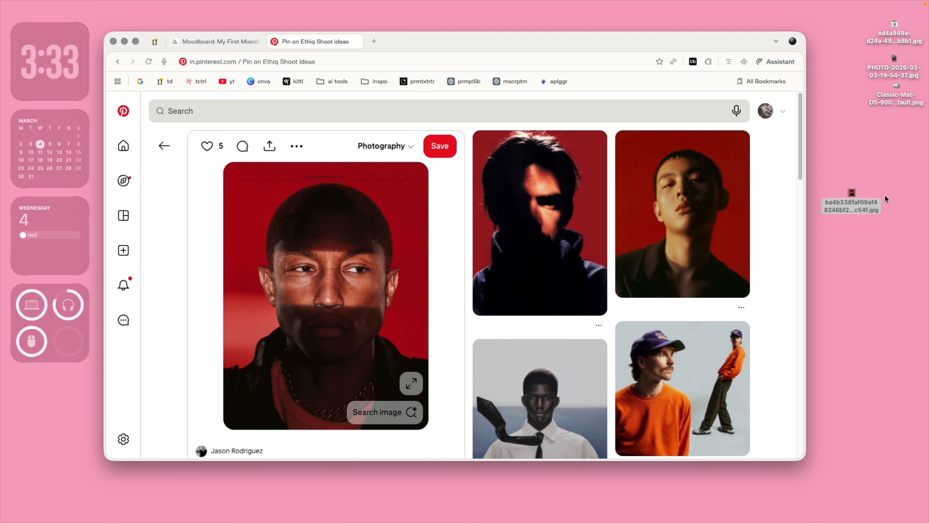
pyautogui.click(515, 241)
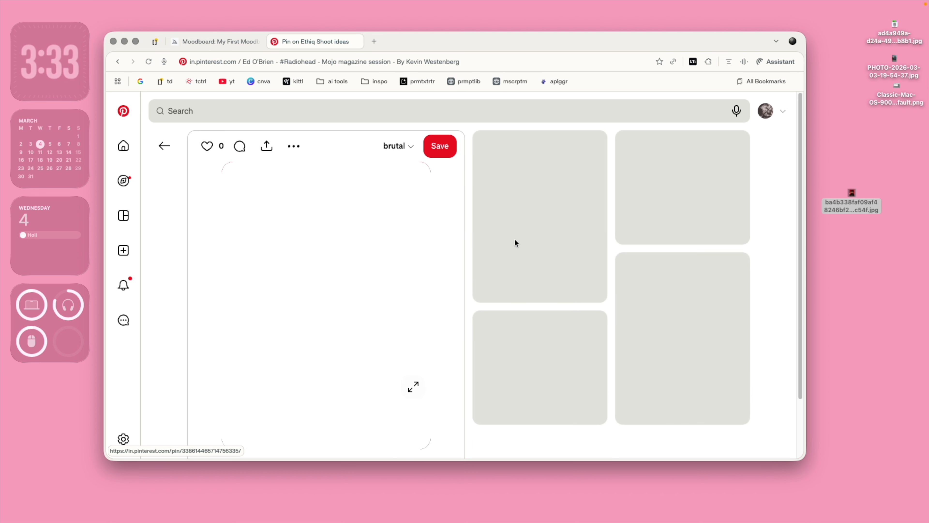
pyautogui.moveTo(341, 292); pyautogui.dragTo(853, 283)
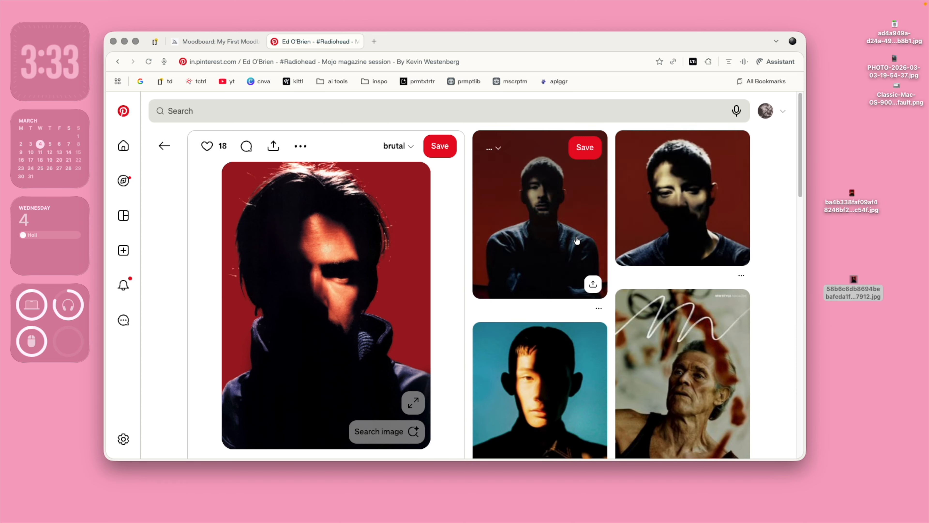
# Save the portrait of the man in a dark sweater and the short-haired man on red from Pinterest to the desktop.
pyautogui.click(552, 230)
pyautogui.moveTo(323, 286); pyautogui.dragTo(882, 232)
pyautogui.scroll(-5, 549, 293)
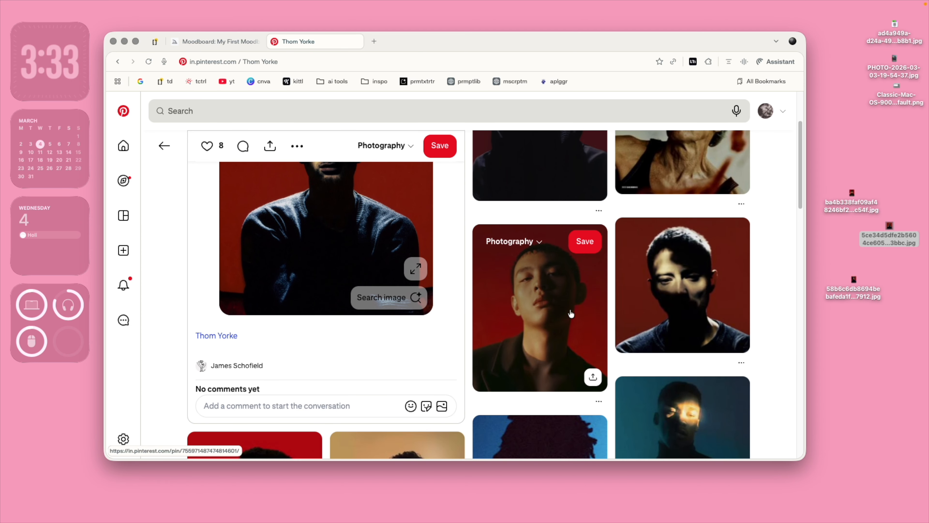
pyautogui.click(569, 317)
pyautogui.moveTo(297, 257); pyautogui.dragTo(842, 243)
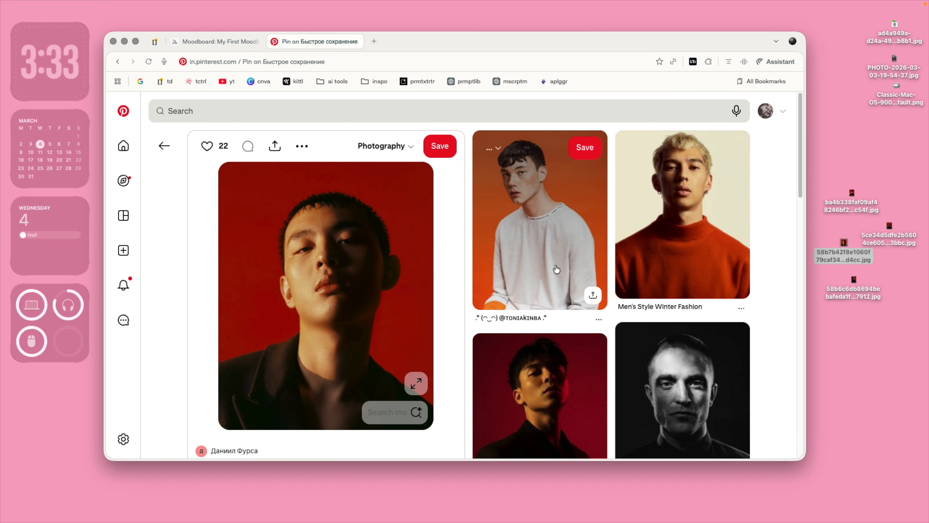
# Save two side-profile silhouette portraits on red, one facing left and one facing right, from Pinterest to the desktop.
pyautogui.scroll(-6, 536, 321)
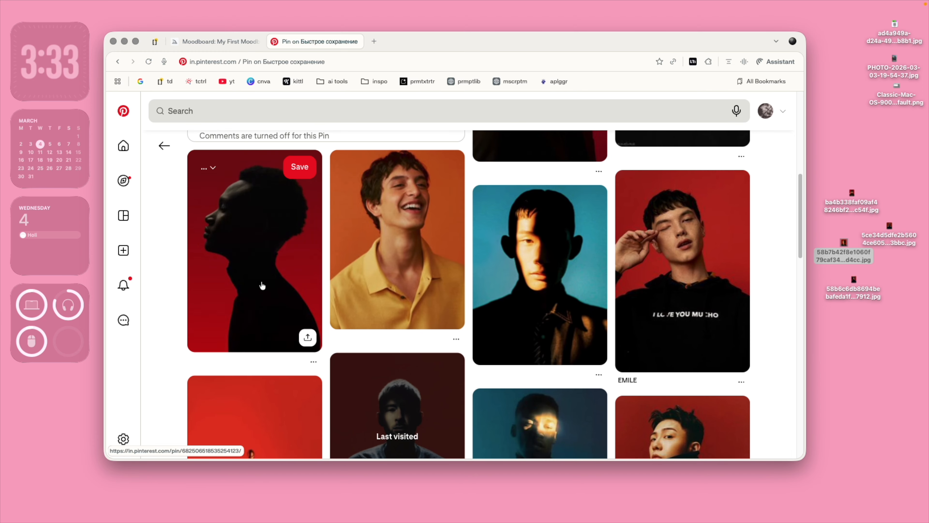
pyautogui.click(273, 269)
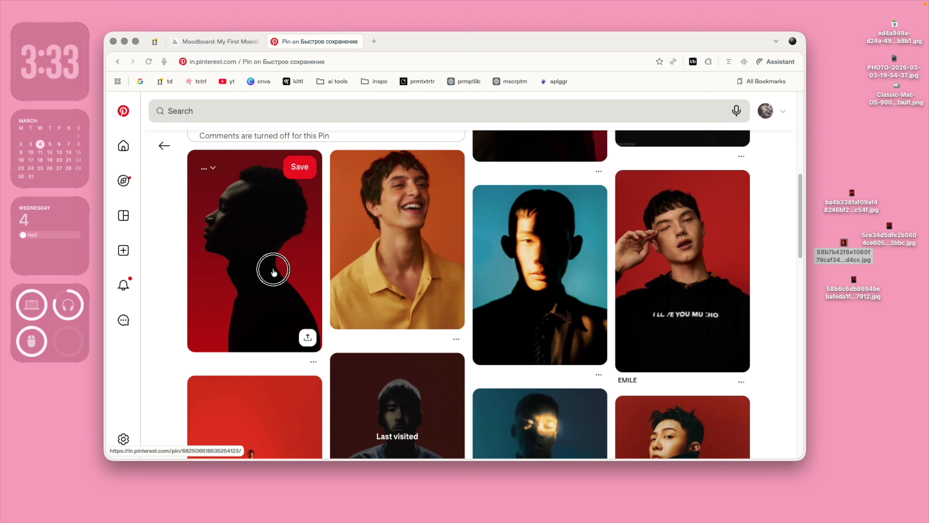
pyautogui.moveTo(315, 241); pyautogui.dragTo(819, 245)
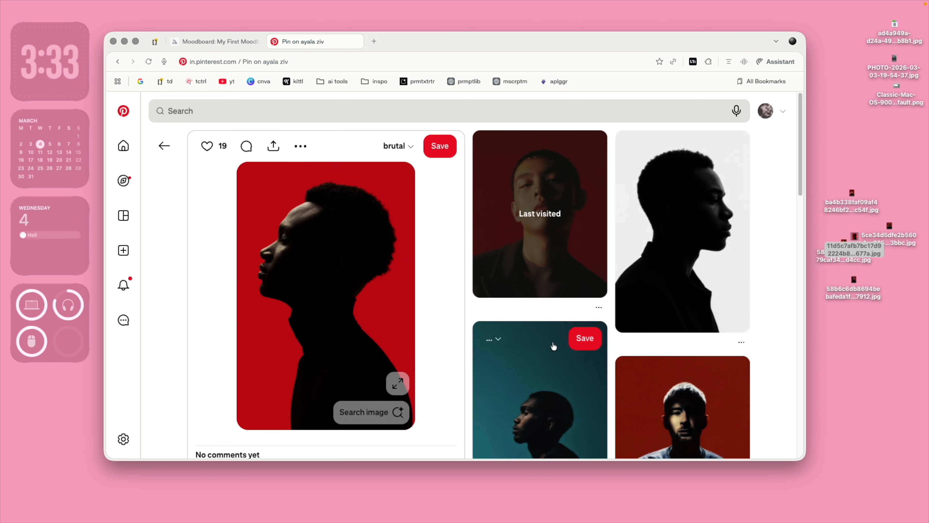
pyautogui.scroll(-10, 553, 346)
pyautogui.scroll(-10, 553, 345)
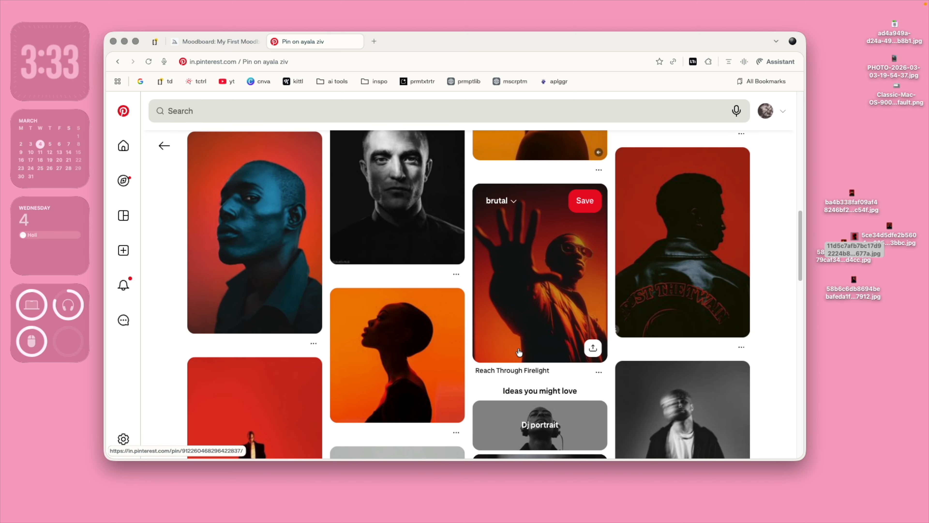
pyautogui.scroll(-10, 325, 380)
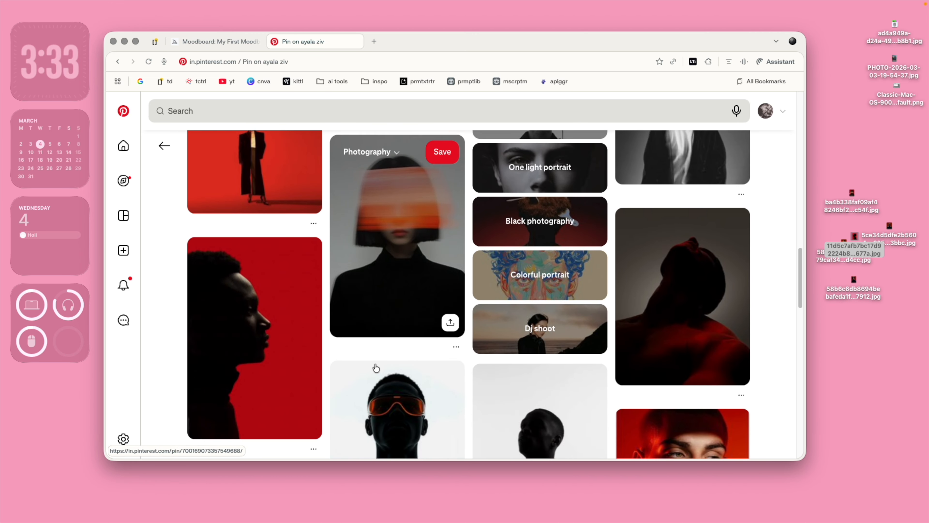
pyautogui.click(253, 342)
pyautogui.moveTo(356, 239)
pyautogui.mouseDown()
pyautogui.moveTo(809, 211)
pyautogui.moveTo(856, 235)
pyautogui.mouseUp()
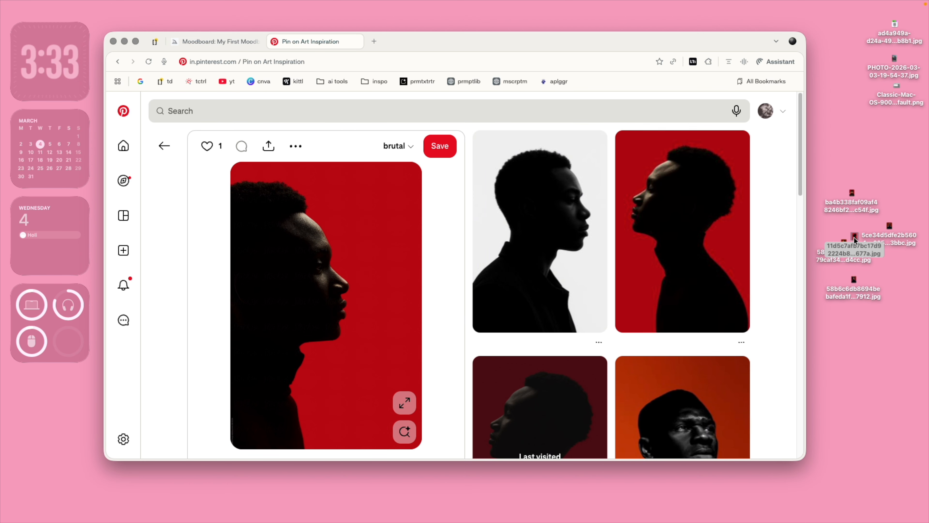
# Switch back to Midjourney and upload only the six red portraits from the desktop to My First Moodboard.
pyautogui.click(223, 43)
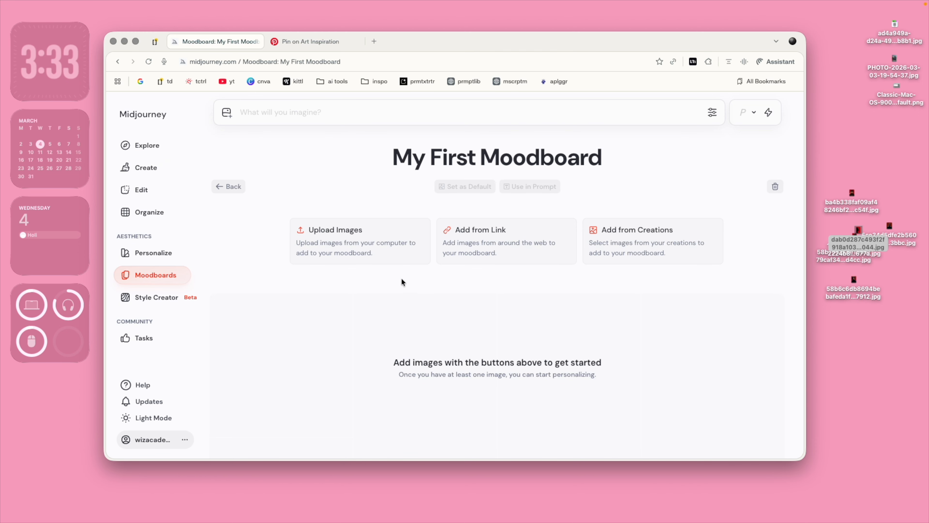
pyautogui.click(377, 244)
pyautogui.moveTo(370, 259); pyautogui.dragTo(679, 146)
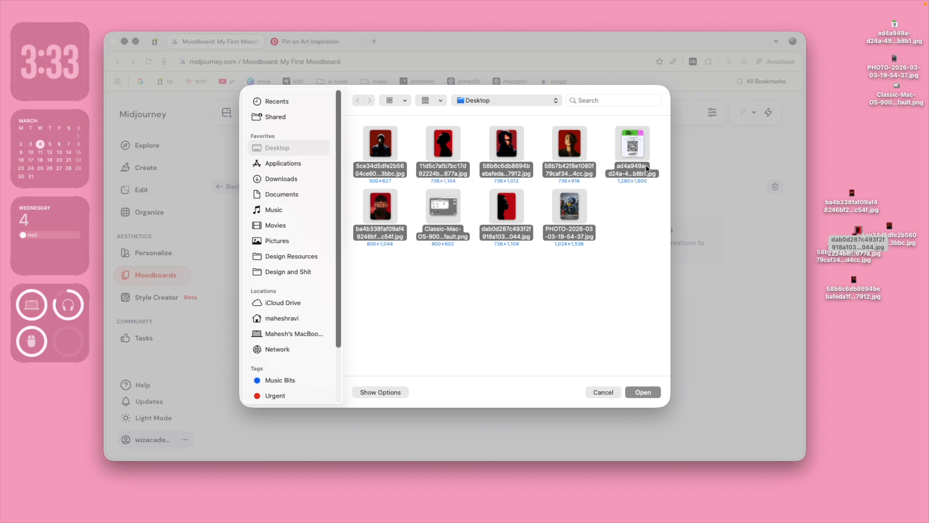
pyautogui.keyDown('super'); pyautogui.click(630, 149); pyautogui.keyUp('super')
pyautogui.keyDown('super'); pyautogui.click(445, 211); pyautogui.keyUp('super')
pyautogui.keyDown('super'); pyautogui.click(569, 200); pyautogui.keyUp('super')
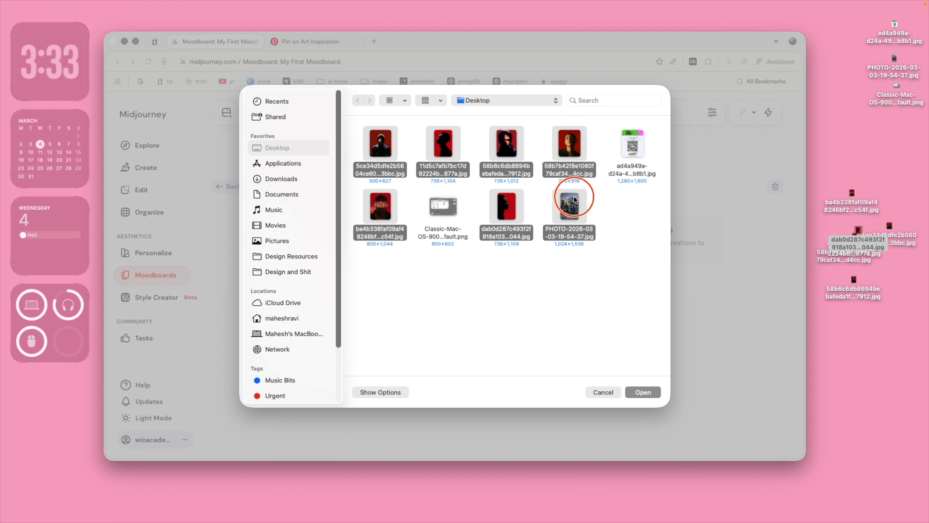
pyautogui.click(652, 392)
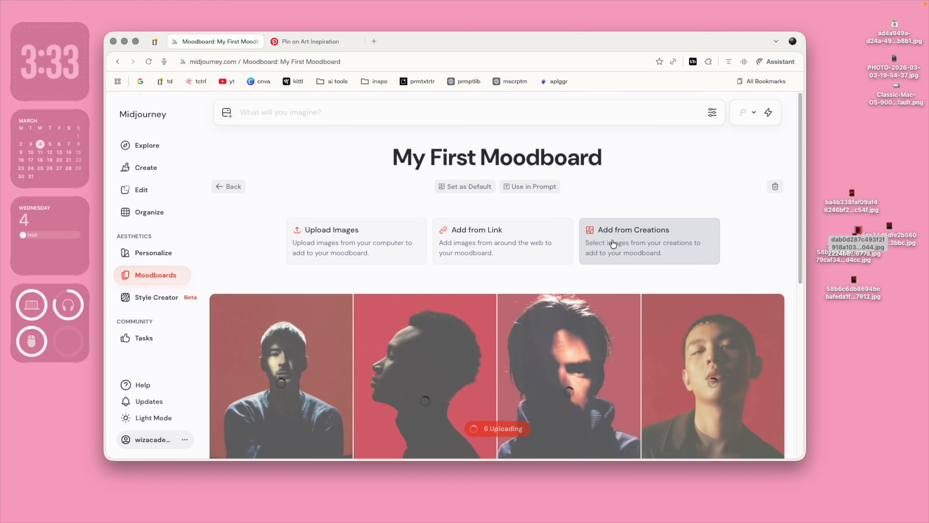
pyautogui.scroll(5, 576, 244)
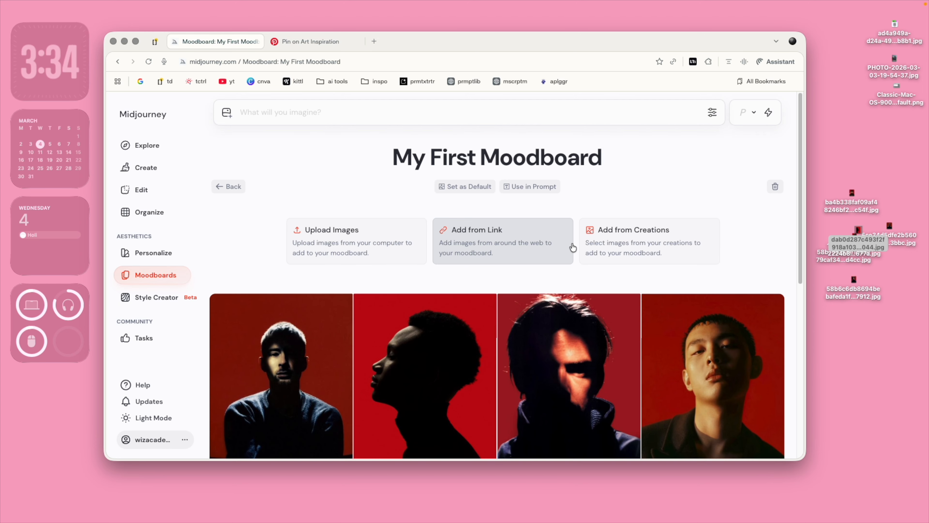
pyautogui.scroll(-8, 573, 248)
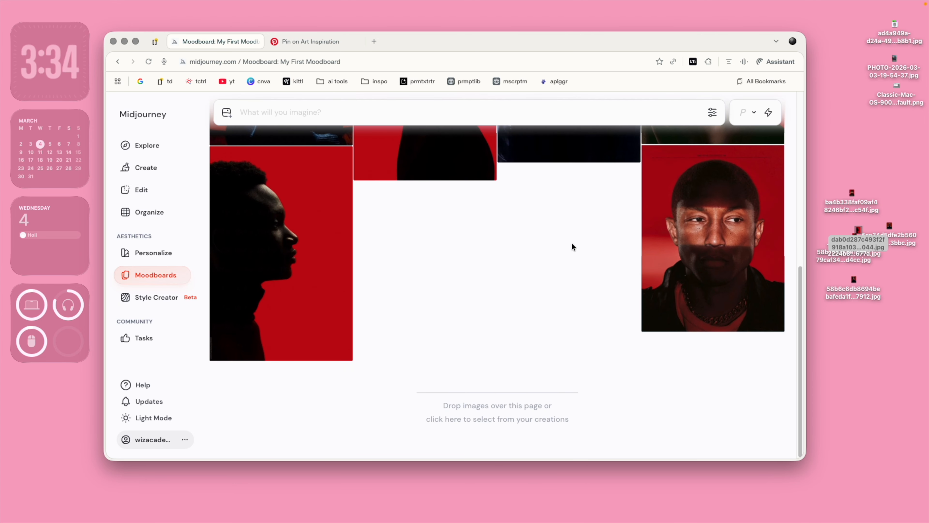
pyautogui.scroll(10, 570, 250)
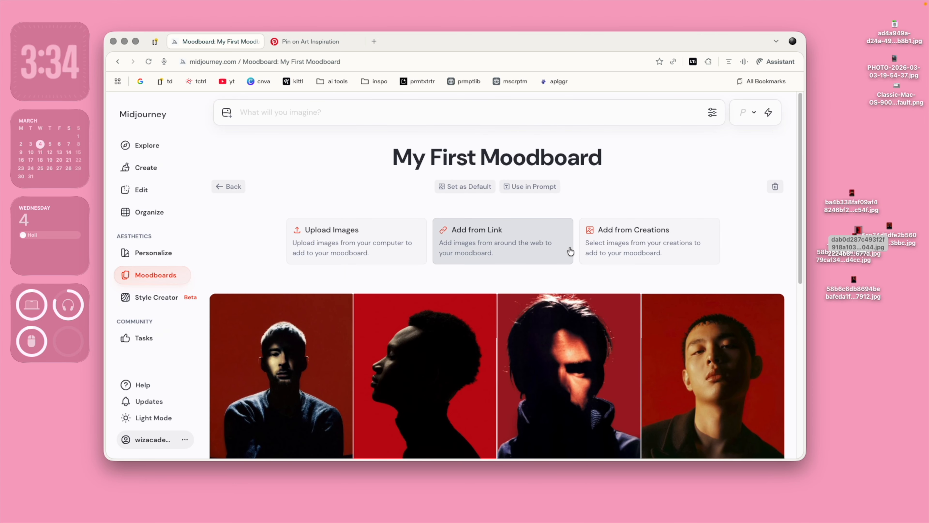
# Rename the moodboard to "Red Vibe" and return to the Moodboards overview.
pyautogui.tripleClick(478, 160)
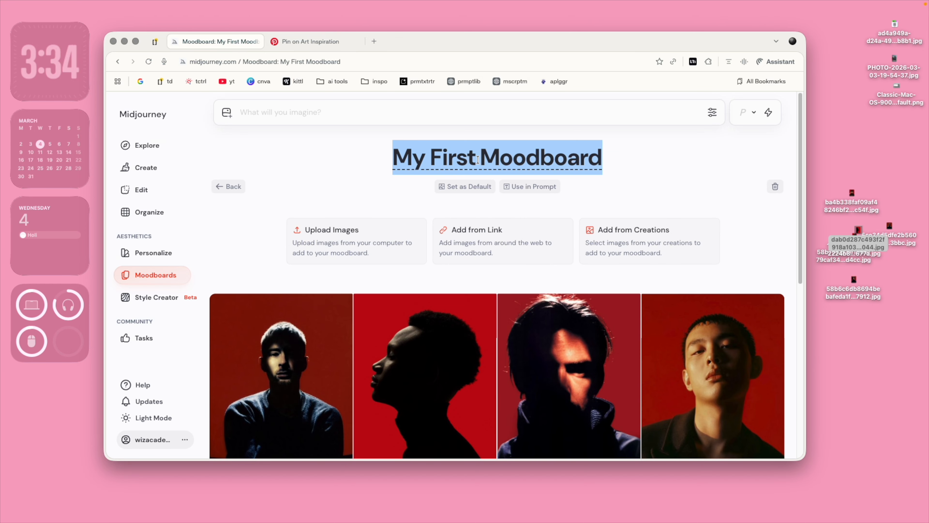
pyautogui.write('R')
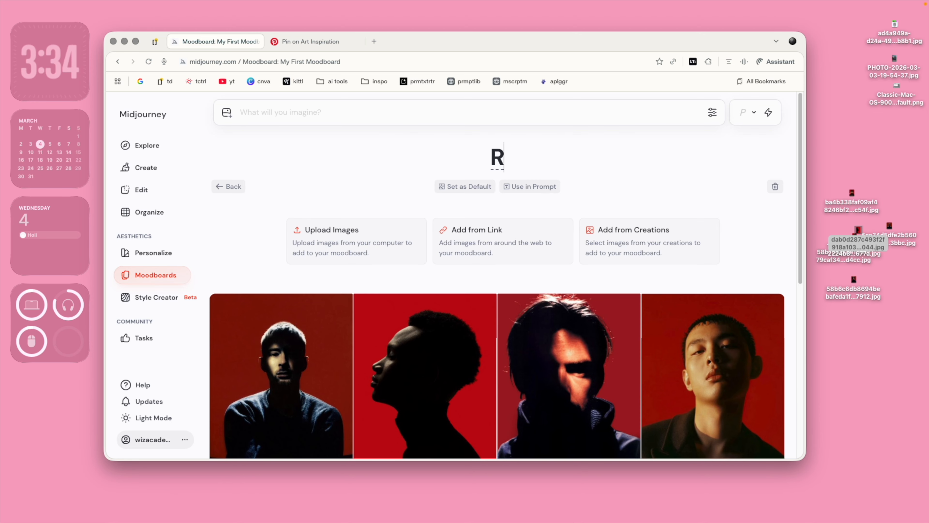
pyautogui.write('ed Vine')
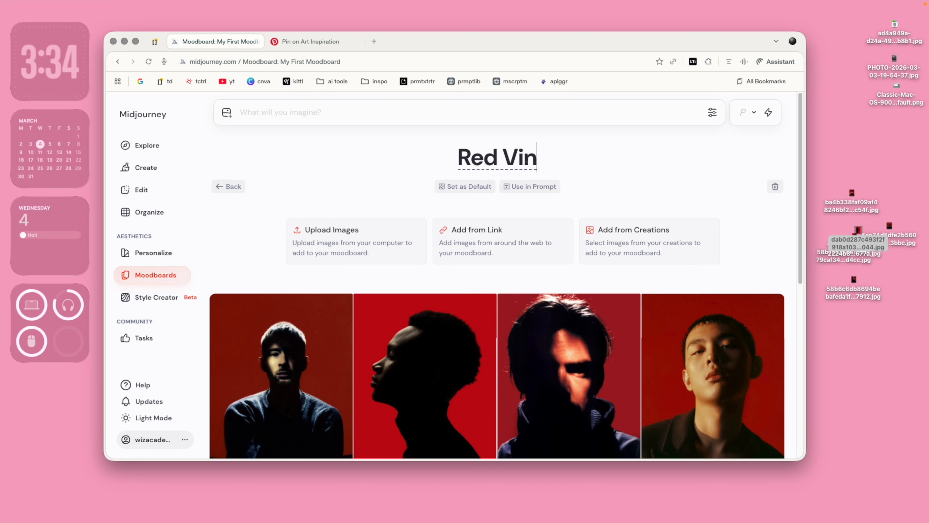
pyautogui.press('BackSpace')
pyautogui.press('BackSpace')
pyautogui.write('be')
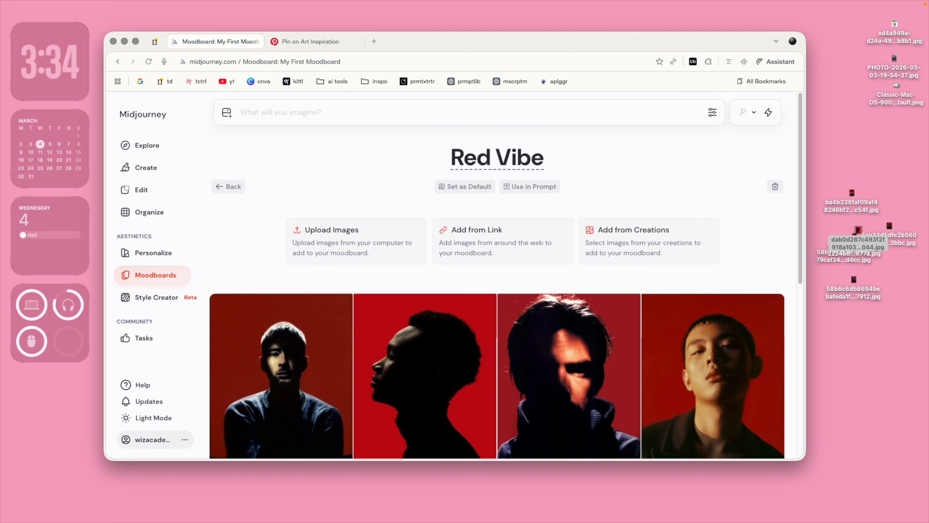
pyautogui.click(613, 182)
pyautogui.scroll(-2, 629, 216)
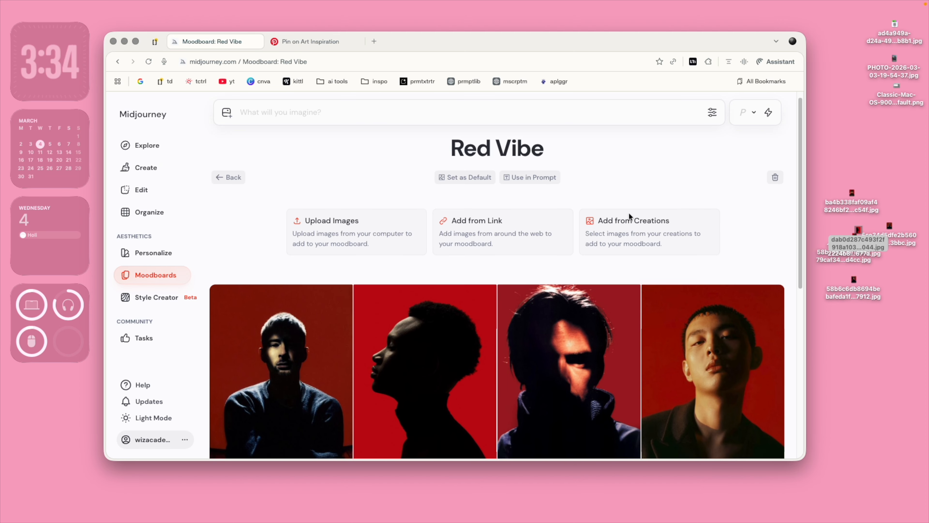
pyautogui.scroll(2, 630, 217)
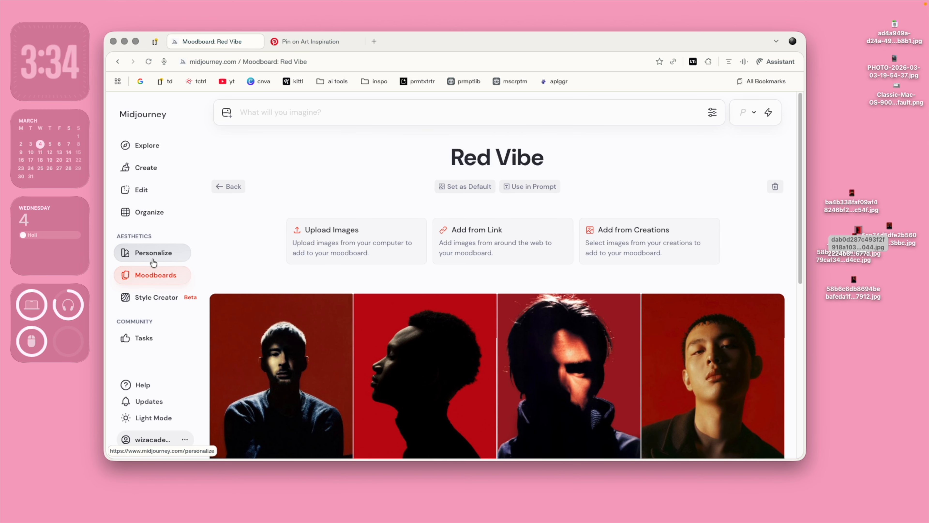
pyautogui.click(152, 273)
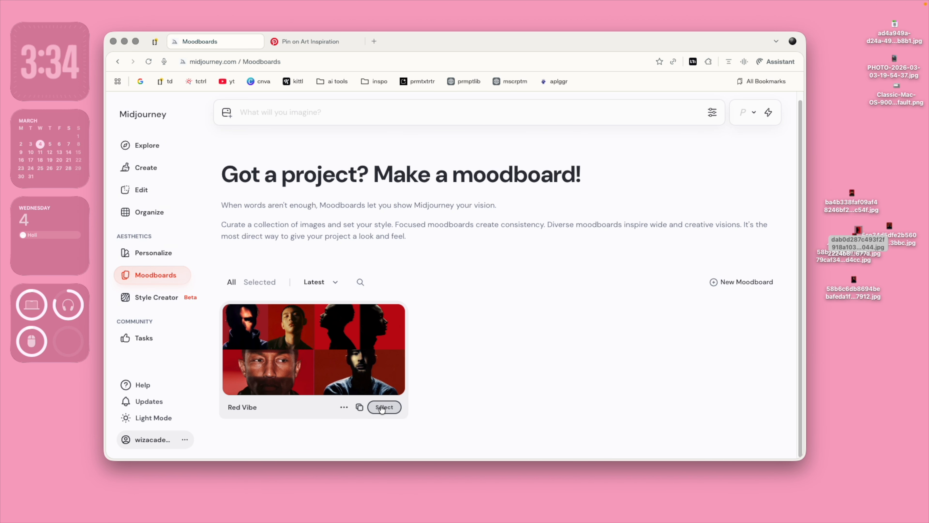
# Select and deselect the Red Vibe moodboard twice to compare the prompt bar, and briefly visit the Personalize page.
pyautogui.click(384, 406)
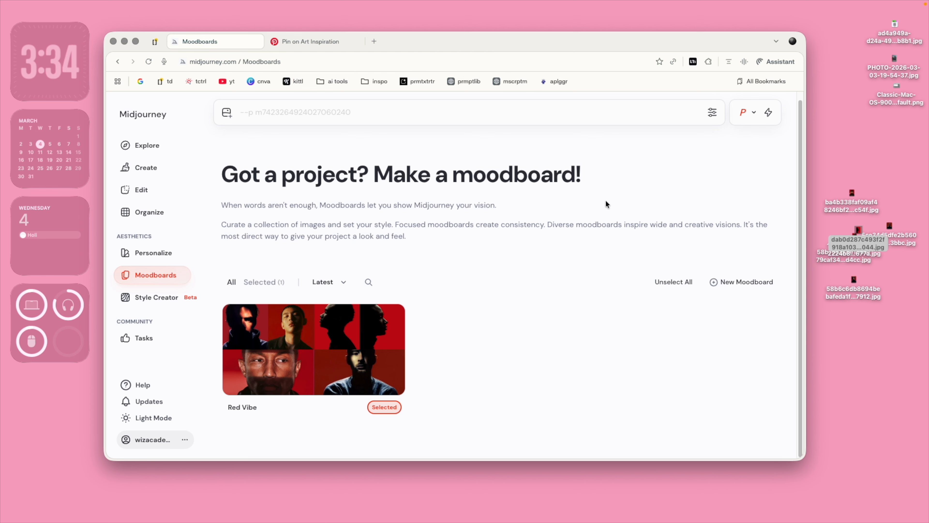
pyautogui.click(384, 407)
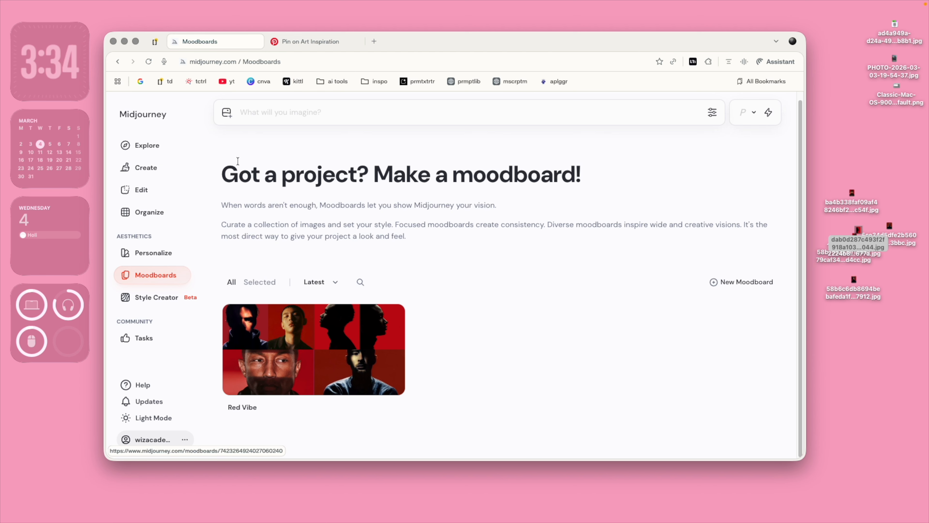
pyautogui.click(286, 115)
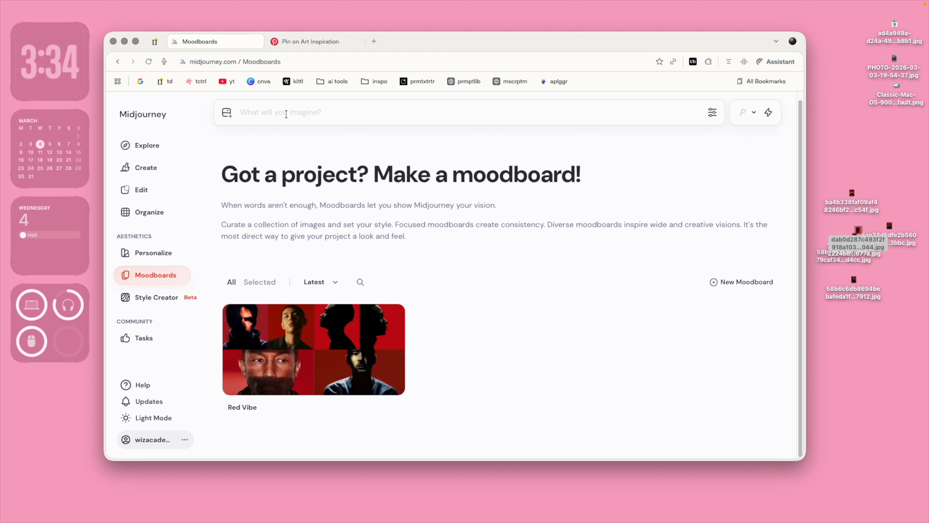
pyautogui.click(384, 407)
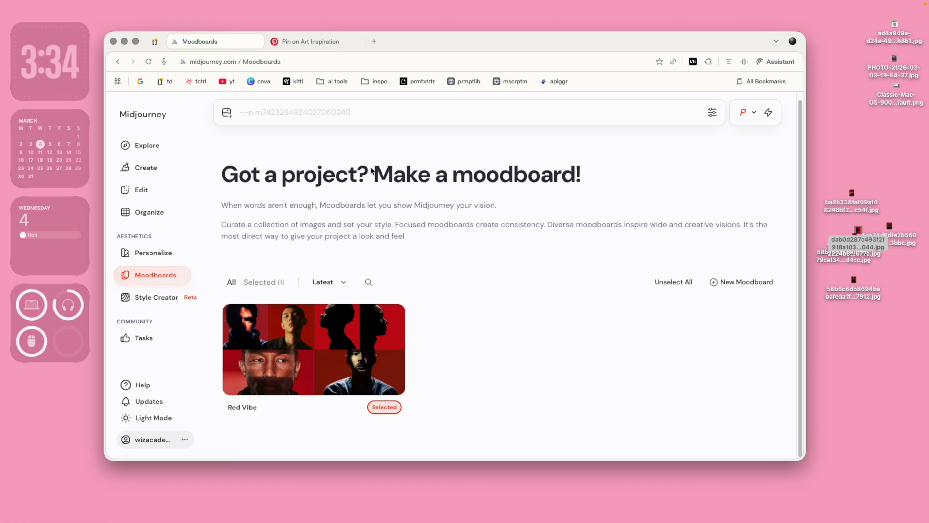
pyautogui.click(391, 406)
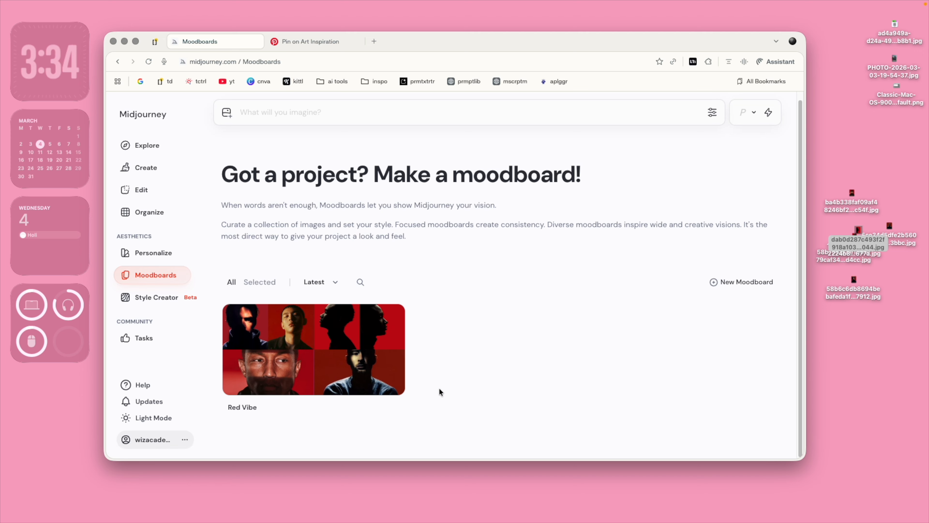
pyautogui.moveTo(370, 379)
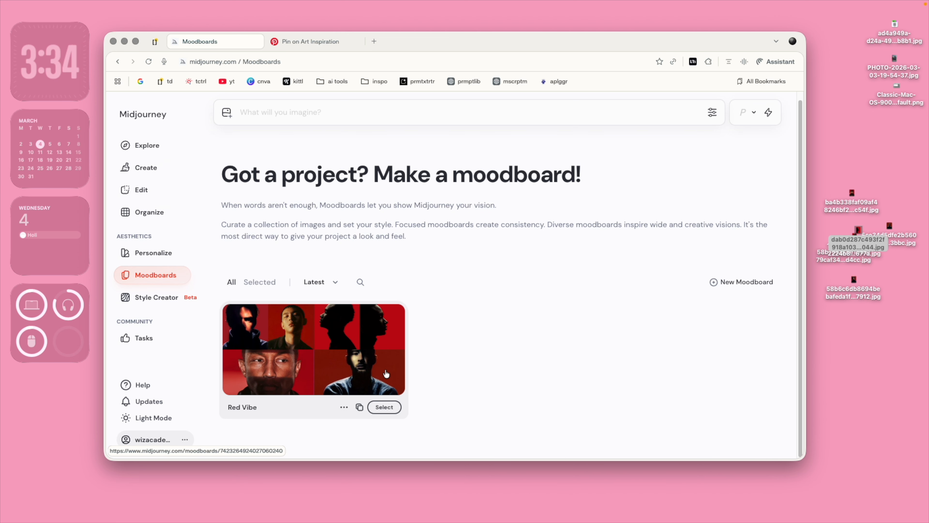
pyautogui.click(155, 257)
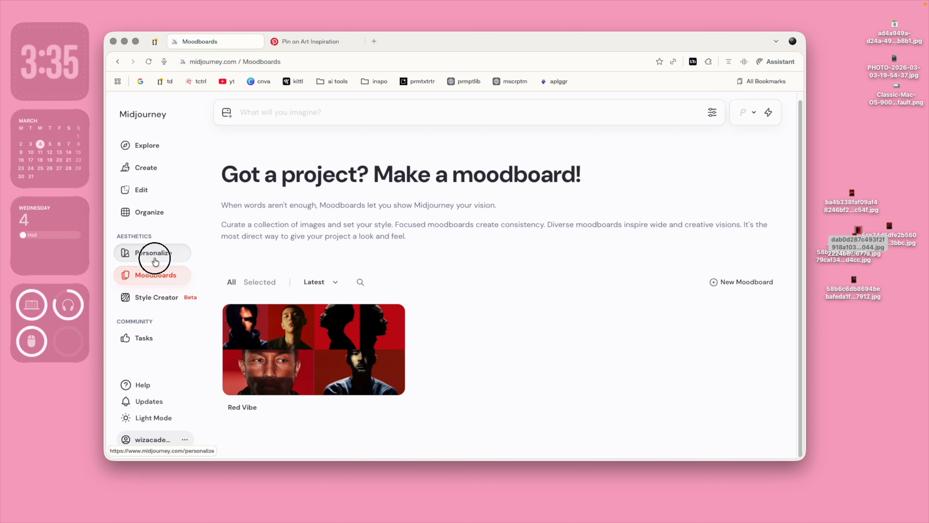
pyautogui.click(152, 275)
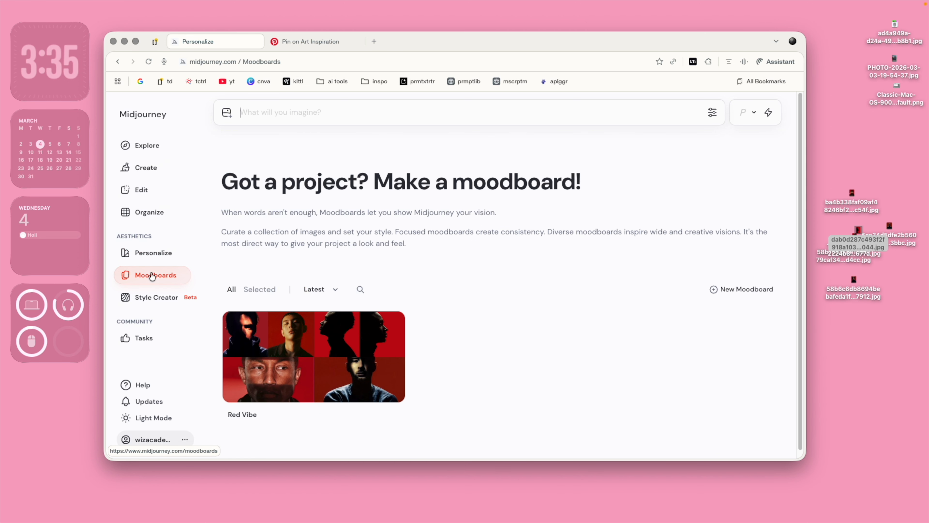
# Select the Red Vibe moodboard and generate the prompt "young beautiful woman sitting in a red chair looking weird, sad and with messy hair".
pyautogui.click(380, 422)
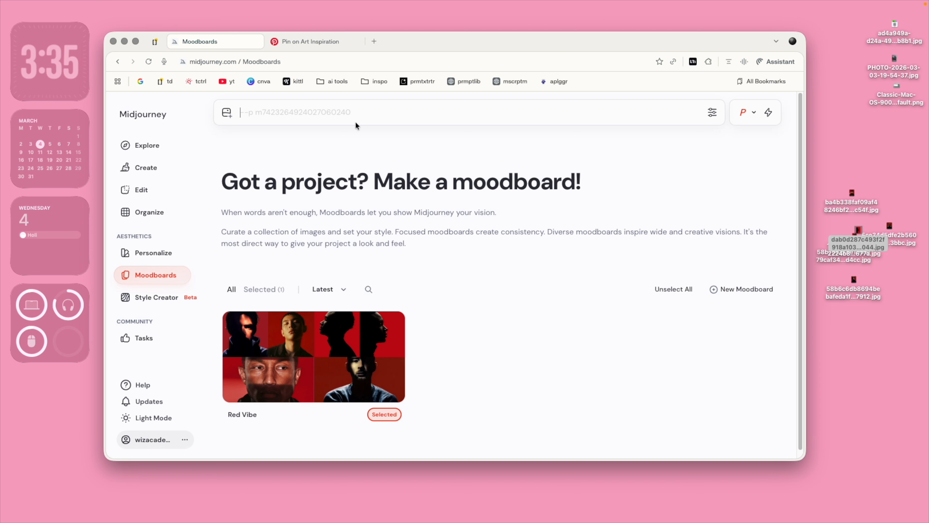
pyautogui.write('a young beau')
pyautogui.write('tiful')
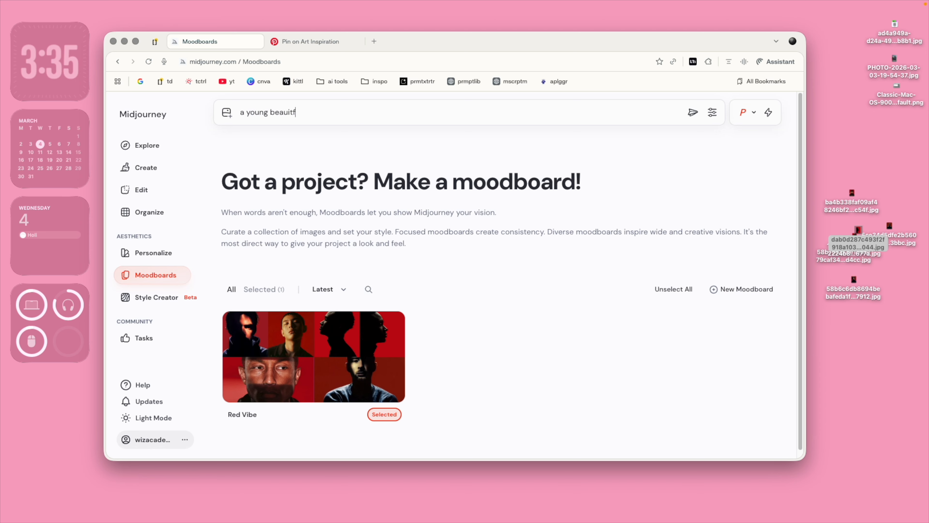
pyautogui.press('super+BackSpace')
pyautogui.write('yoiung')
pyautogui.press('BackSpace')
pyautogui.press('BackSpace')
pyautogui.press('BackSpace')
pyautogui.press('BackSpace')
pyautogui.write('ung beautiful woman sitting in a red chair ina')
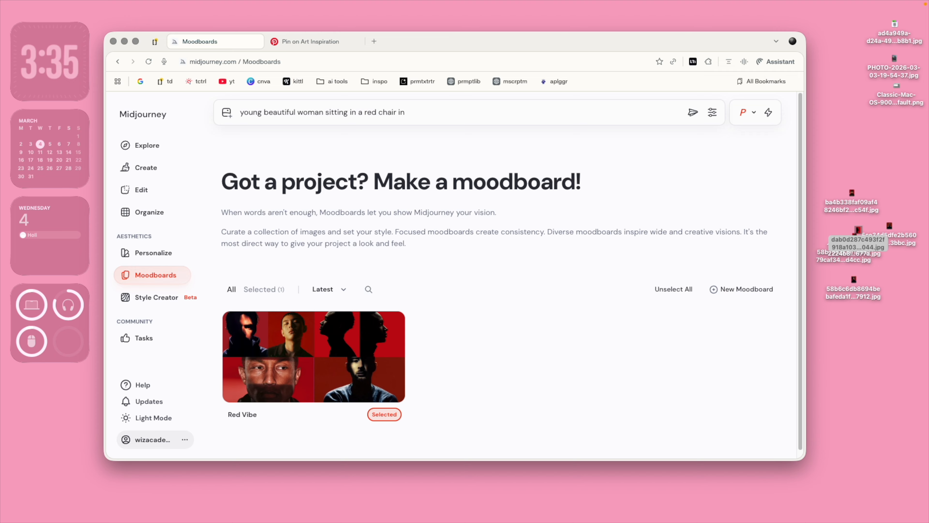
pyautogui.press('BackSpace')
pyautogui.press('BackSpace')
pyautogui.press('BackSpace')
pyautogui.write('looking')
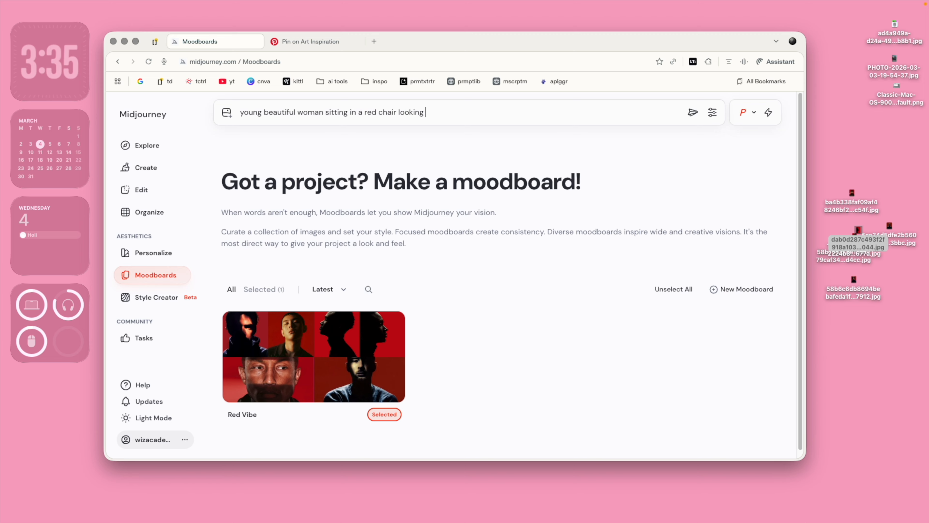
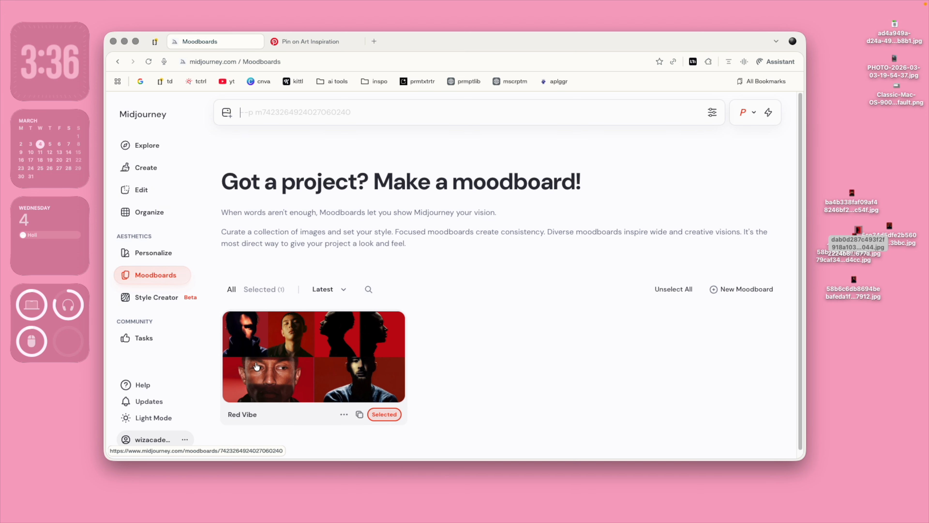
# Go to the Create page and enlarge the first image generated with the Red Vibe moodboard.
pyautogui.click(155, 167)
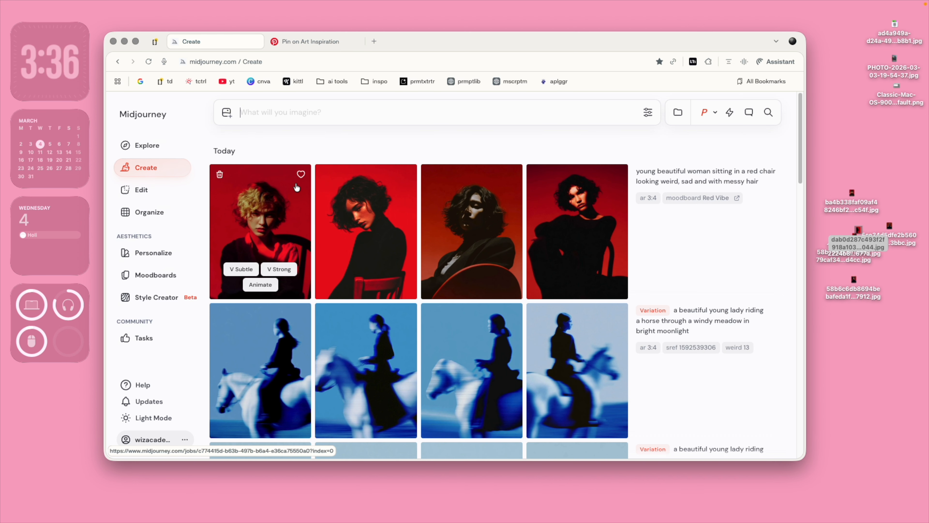
pyautogui.click(288, 216)
pyautogui.click(586, 285)
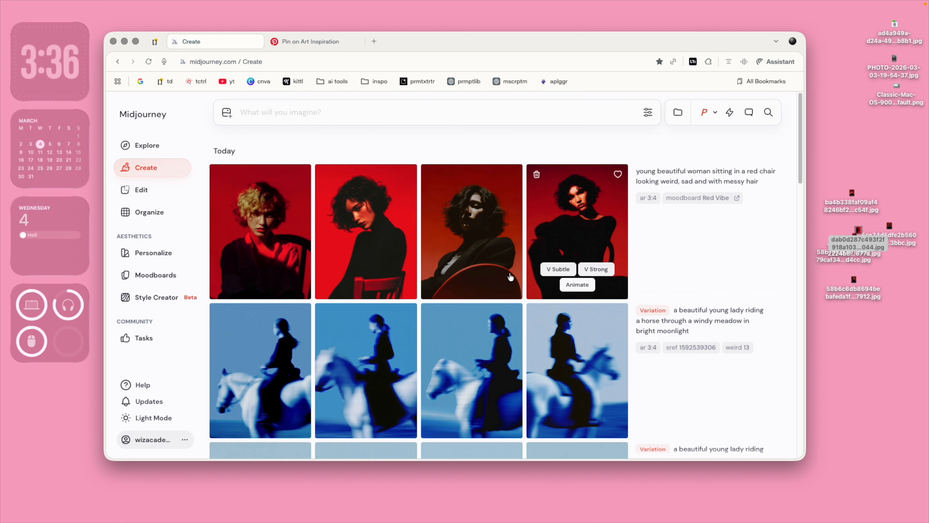
pyautogui.click(371, 253)
pyautogui.click(547, 257)
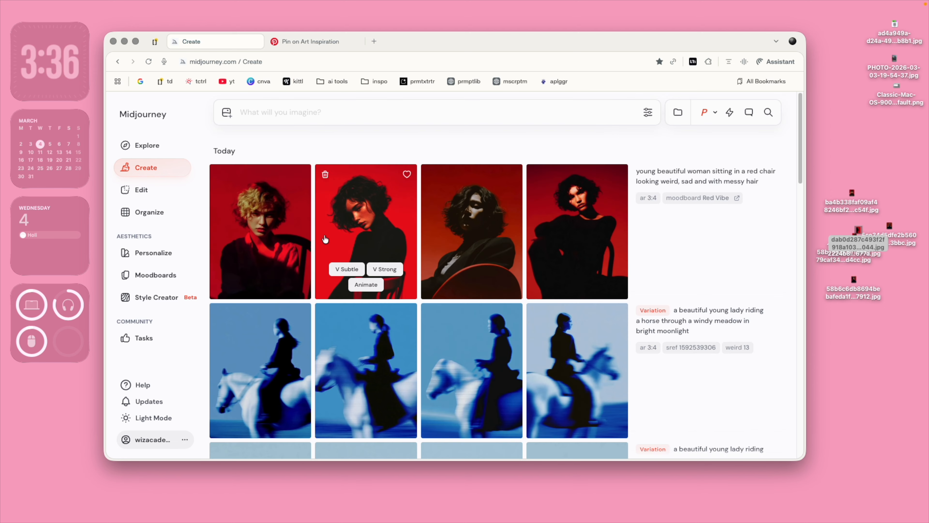
pyautogui.click(269, 237)
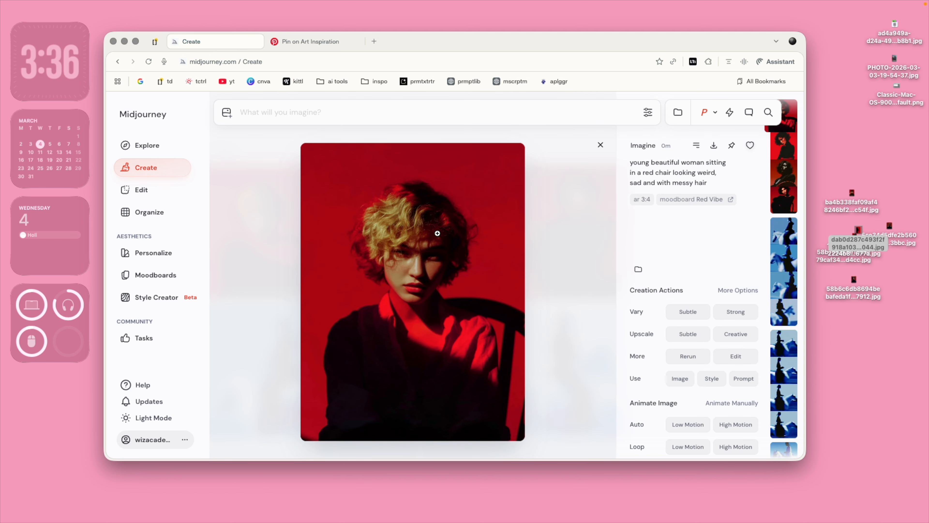
# View the generated portraits of the woman in a red chair one by one at full size and return to the gallery.
pyautogui.click(559, 223)
pyautogui.click(497, 212)
pyautogui.click(536, 211)
pyautogui.click(554, 187)
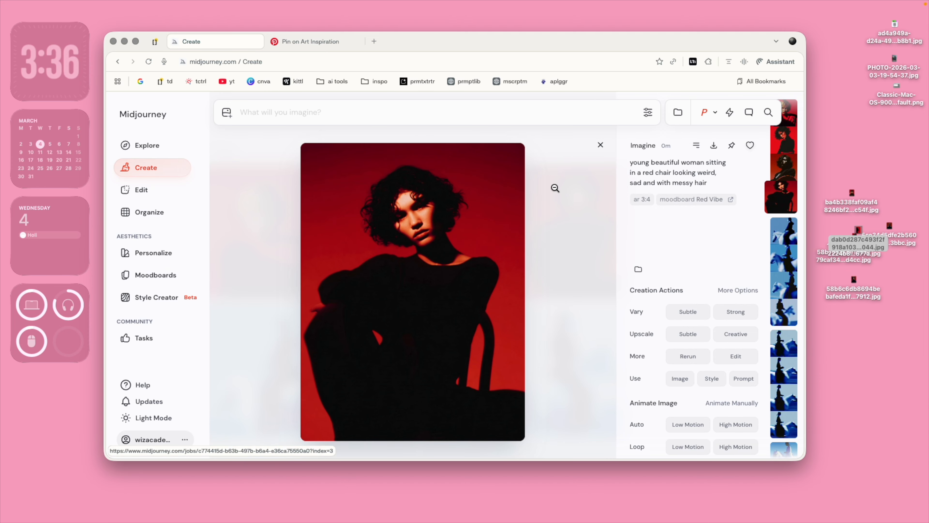
pyautogui.click(600, 145)
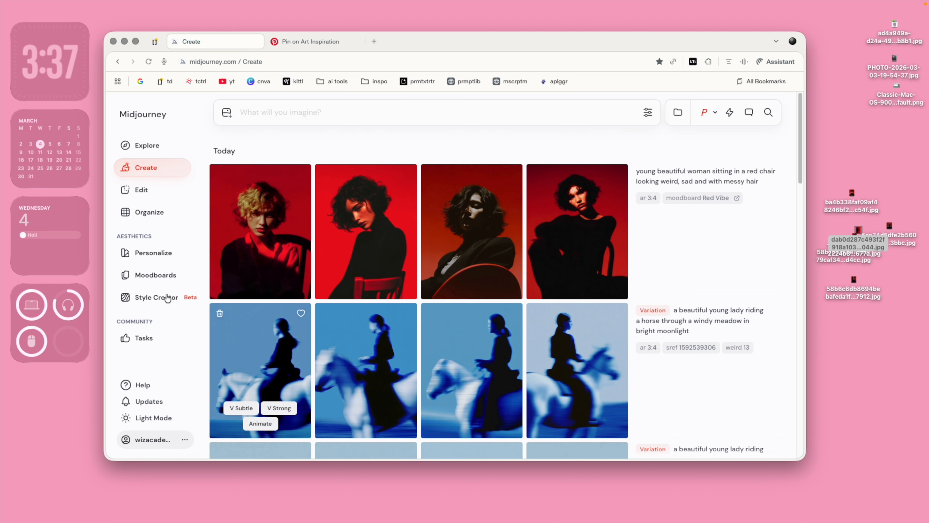
# Start a Style Creator session from the recent "young beautiful woman sitting in a red chair" prompt with aspect ratio 3:4.
pyautogui.click(166, 280)
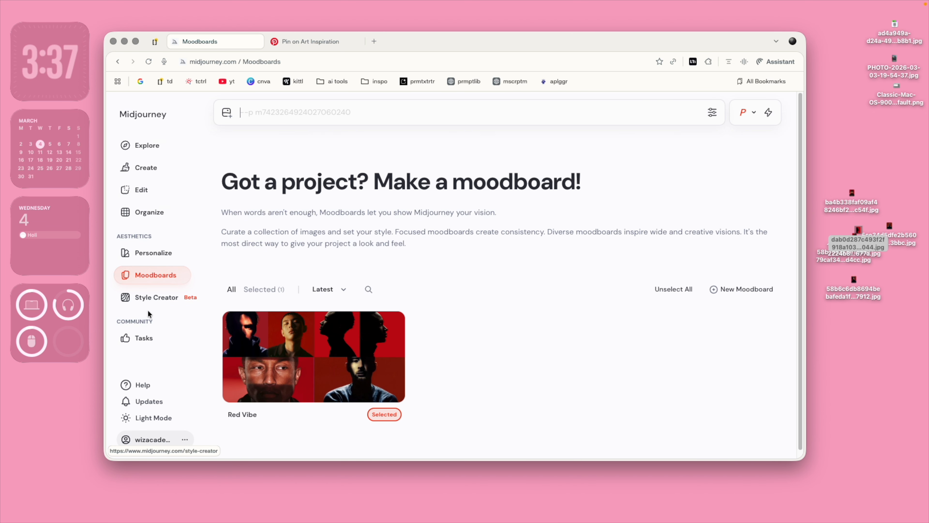
pyautogui.click(150, 297)
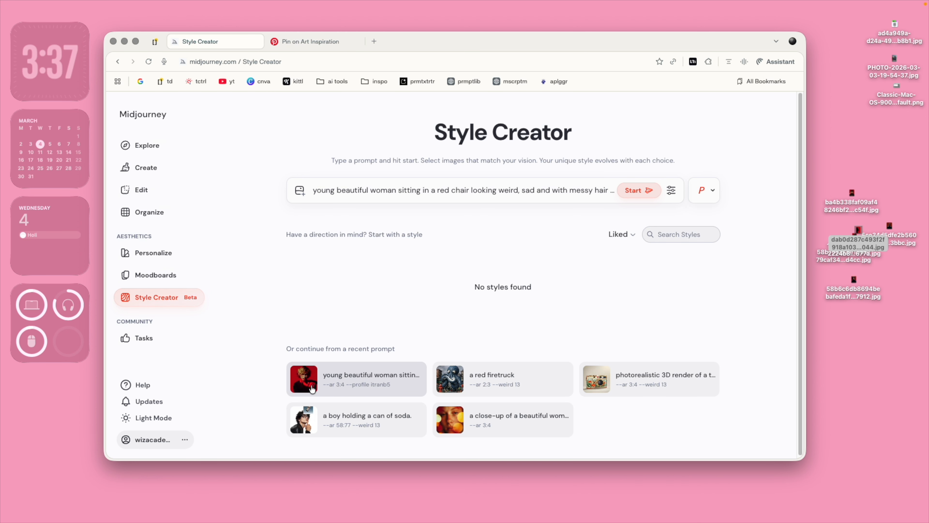
pyautogui.click(323, 378)
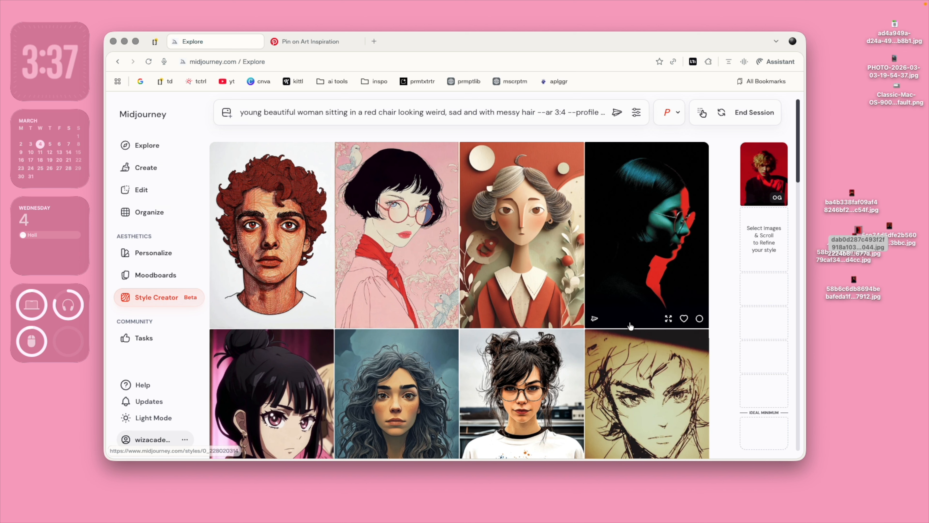
pyautogui.scroll(-1, 630, 326)
pyautogui.scroll(1, 630, 326)
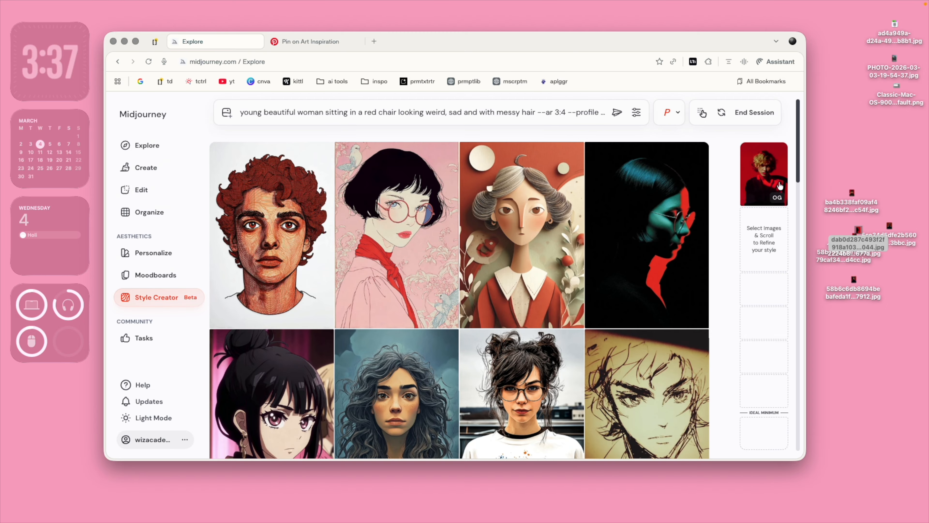
pyautogui.moveTo(740, 37); pyautogui.dragTo(675, 41)
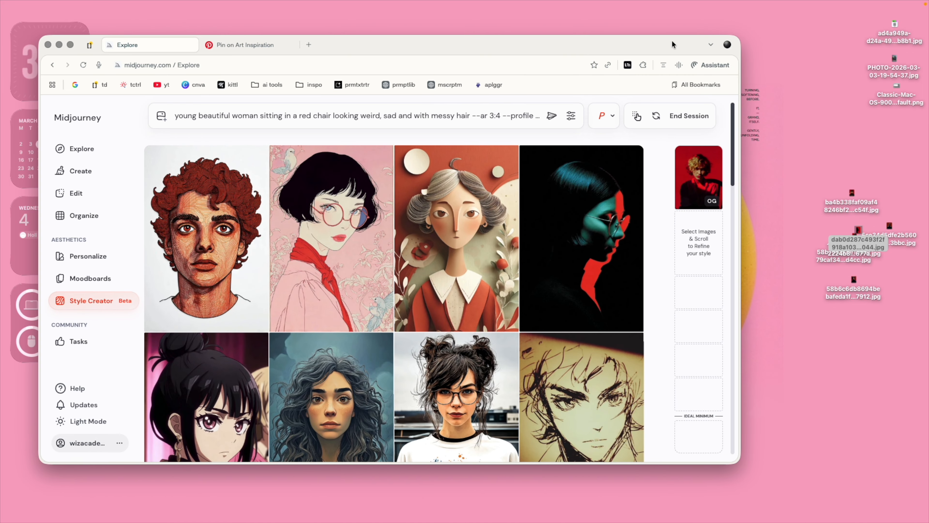
# Pin the original (OG) preview beside the style grid and enlarge its fourth image.
pyautogui.scroll(-5, 736, 235)
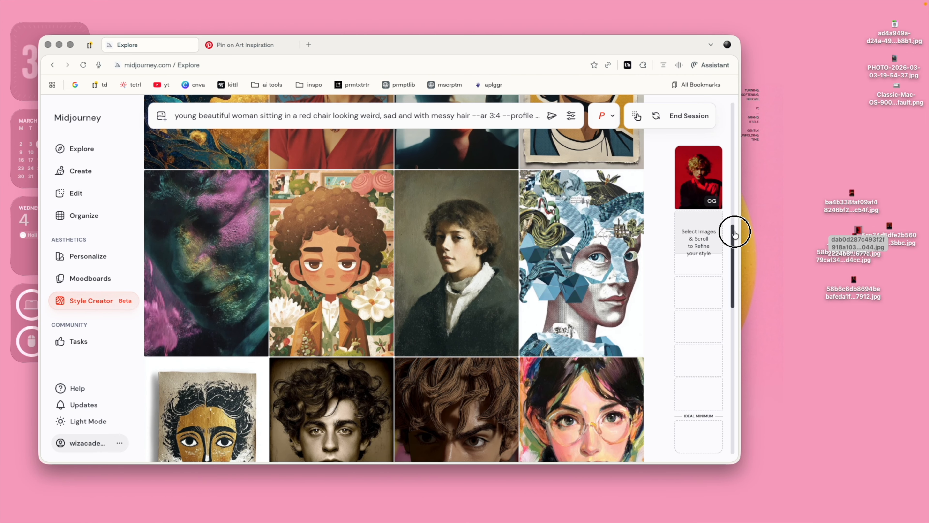
pyautogui.click(702, 185)
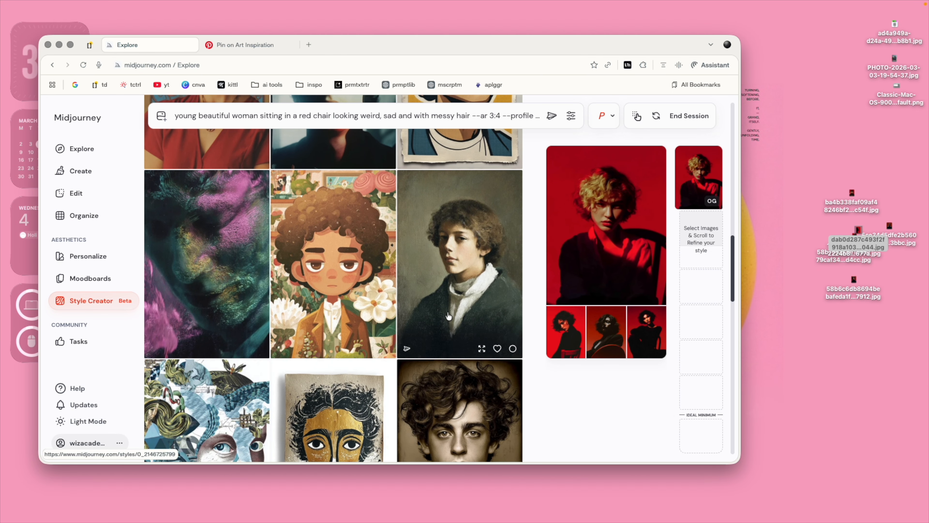
pyautogui.scroll(5, 527, 271)
pyautogui.click(638, 327)
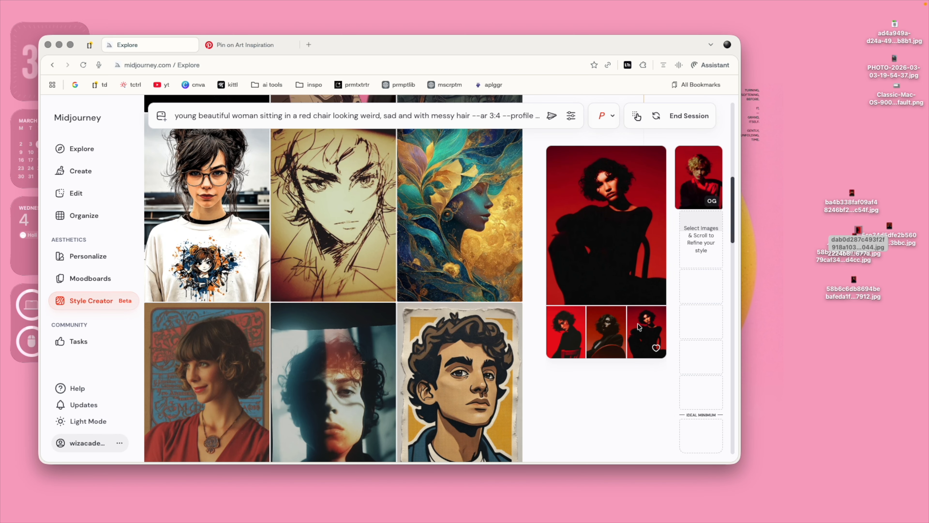
# Browse the style images and select the blue-lit curly-haired face against the pink-red striped background.
pyautogui.scroll(-10, 368, 277)
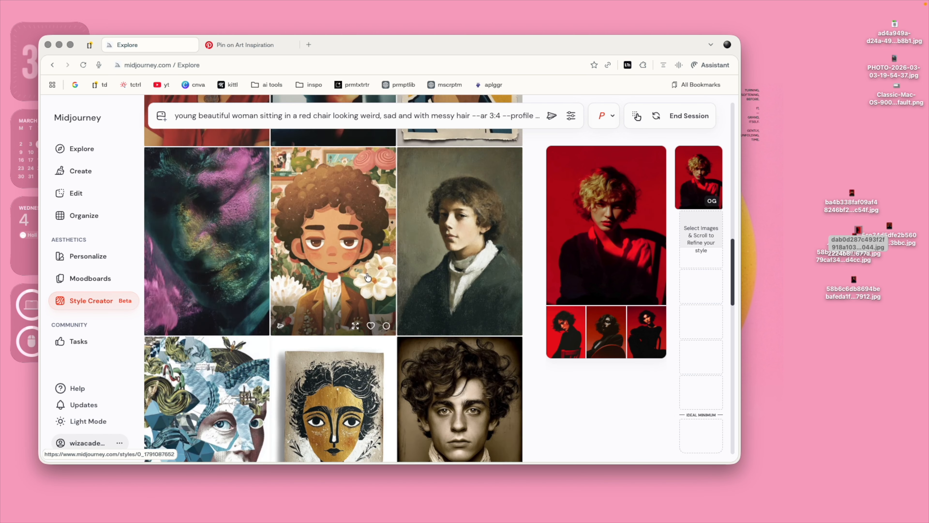
pyautogui.scroll(-10, 368, 277)
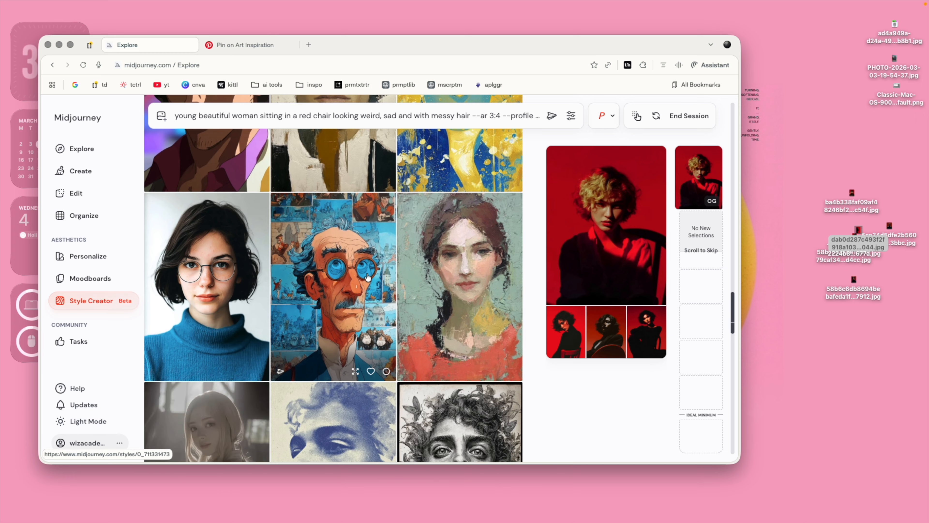
pyautogui.scroll(-10, 367, 277)
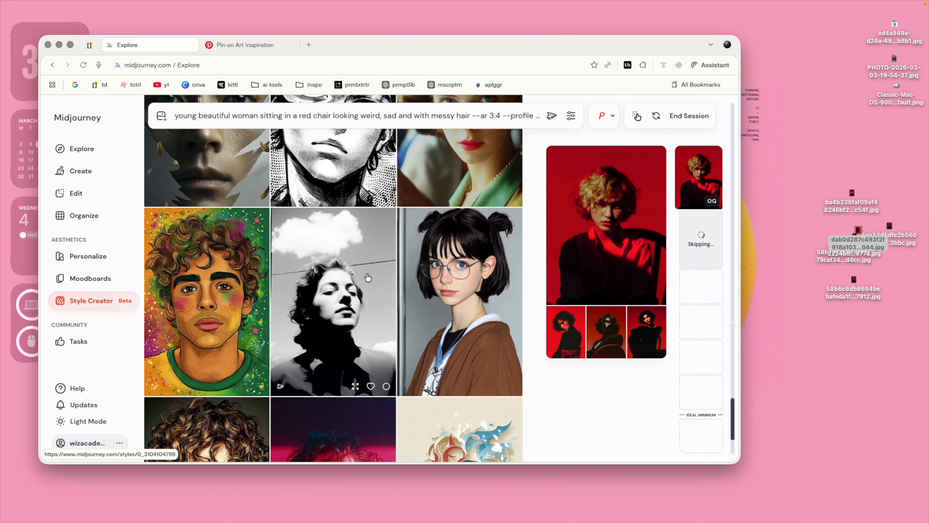
pyautogui.scroll(-1, 368, 278)
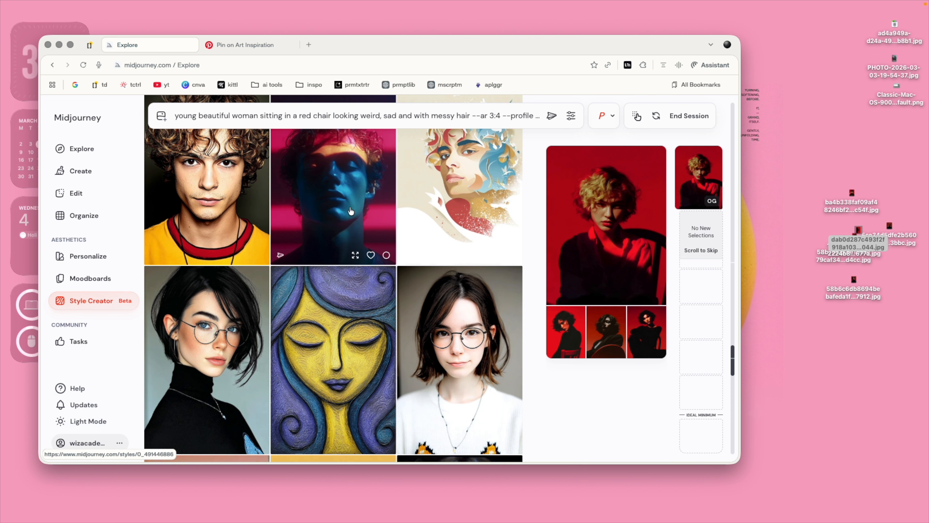
pyautogui.scroll(4, 487, 323)
pyautogui.scroll(-4, 313, 240)
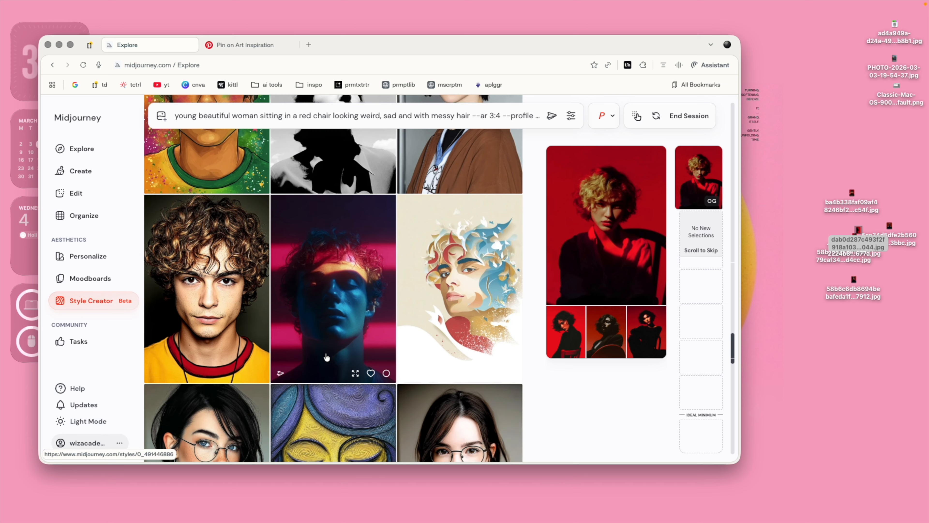
pyautogui.click(312, 240)
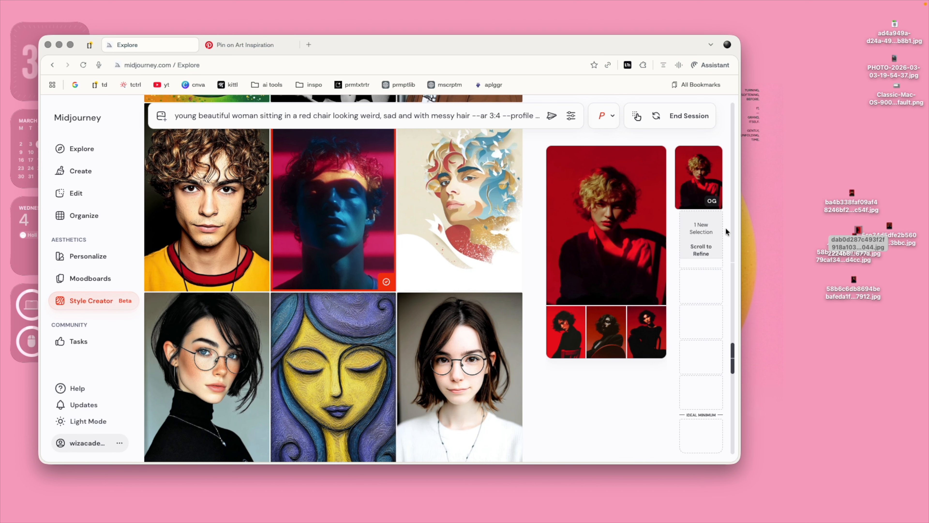
# Refine the style and select the two red-toned portraits: the man before a red horizon and the figure in dark glasses.
pyautogui.scroll(-12, 347, 307)
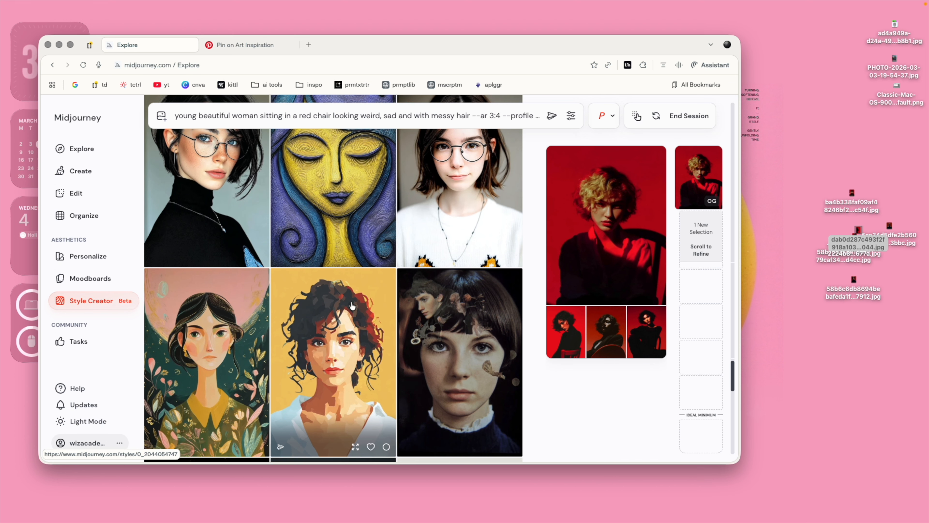
pyautogui.scroll(-5, 352, 306)
pyautogui.scroll(-2, 386, 385)
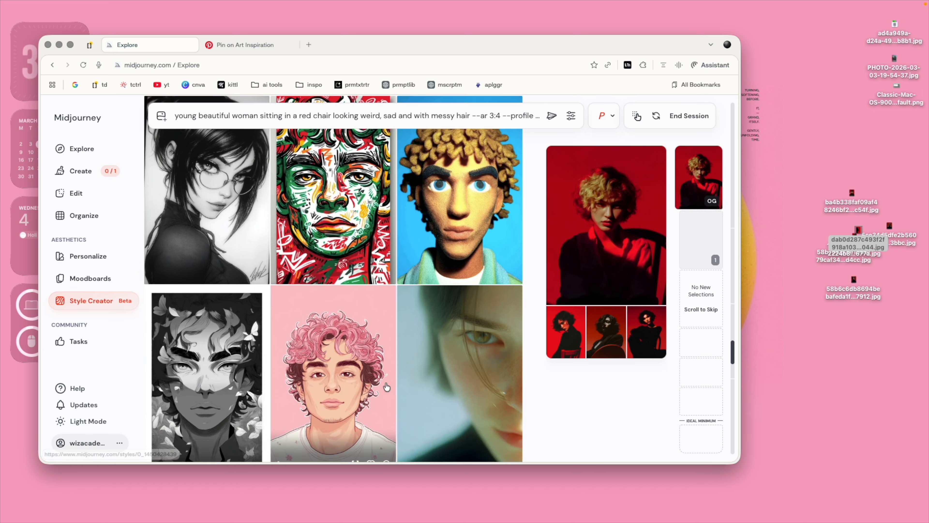
pyautogui.scroll(-8, 386, 385)
pyautogui.scroll(-15, 386, 385)
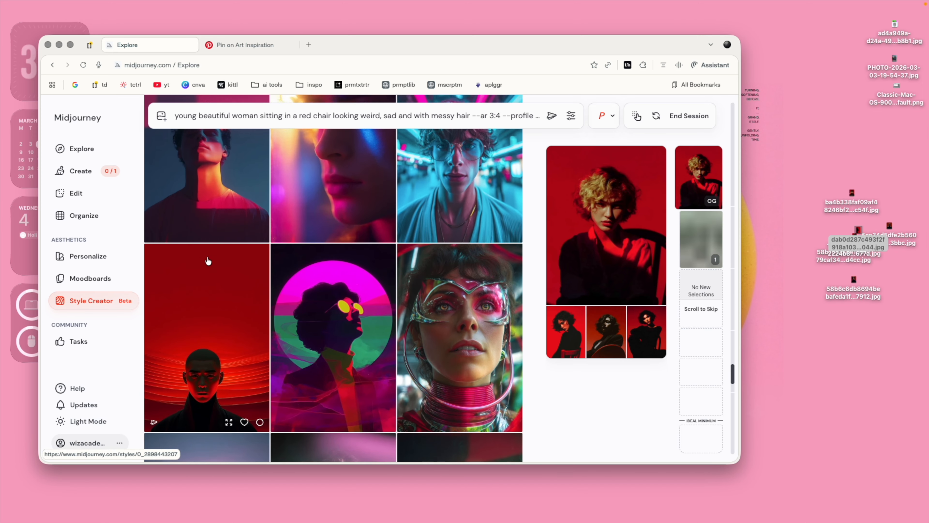
pyautogui.click(215, 325)
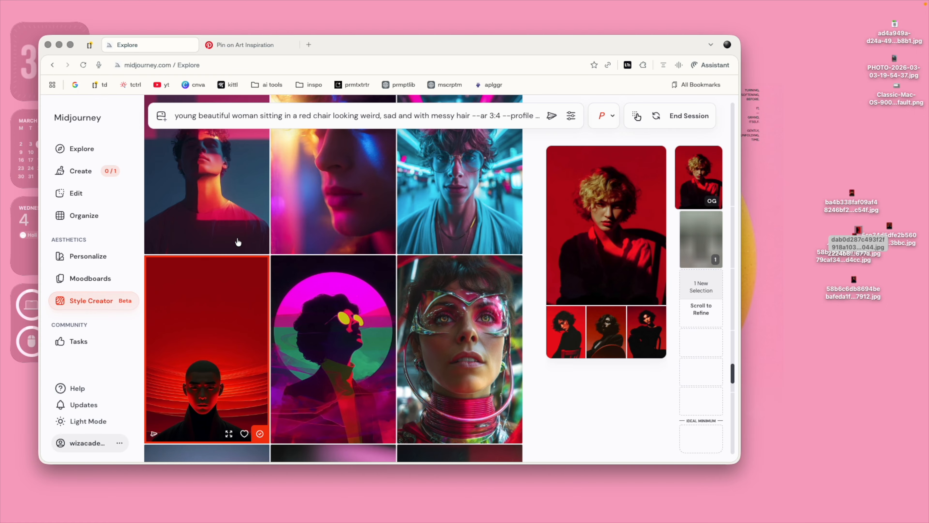
pyautogui.click(207, 197)
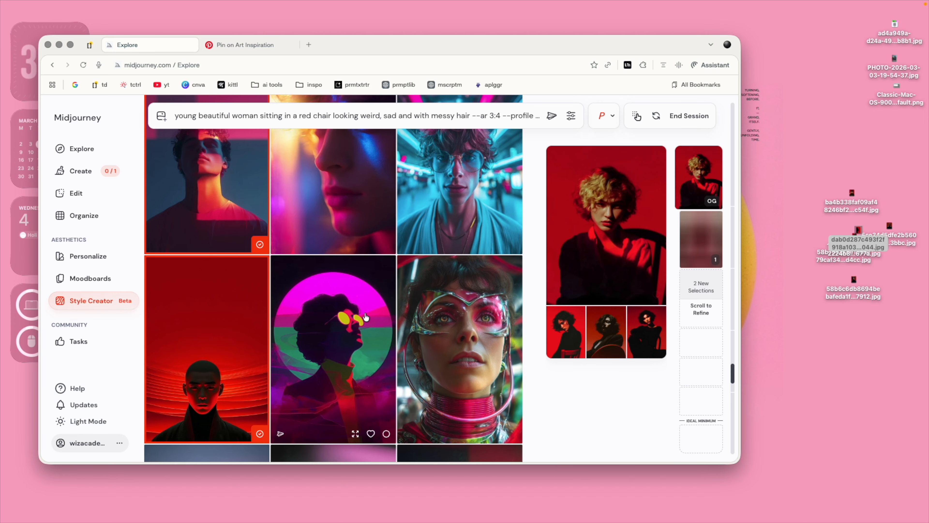
# Continue refining the style by selecting the black profile silhouette on a red background, checking the generated previews.
pyautogui.scroll(-2, 263, 304)
pyautogui.scroll(-2, 264, 303)
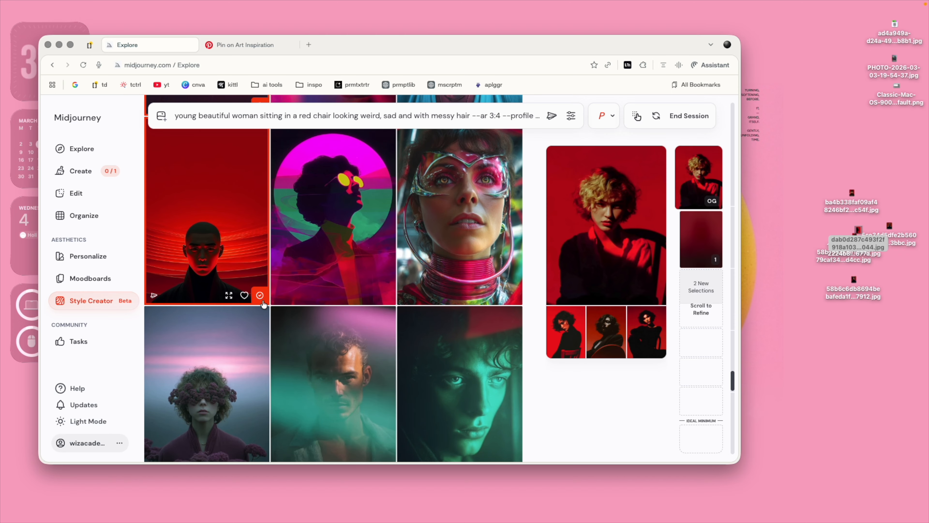
pyautogui.scroll(-5, 298, 316)
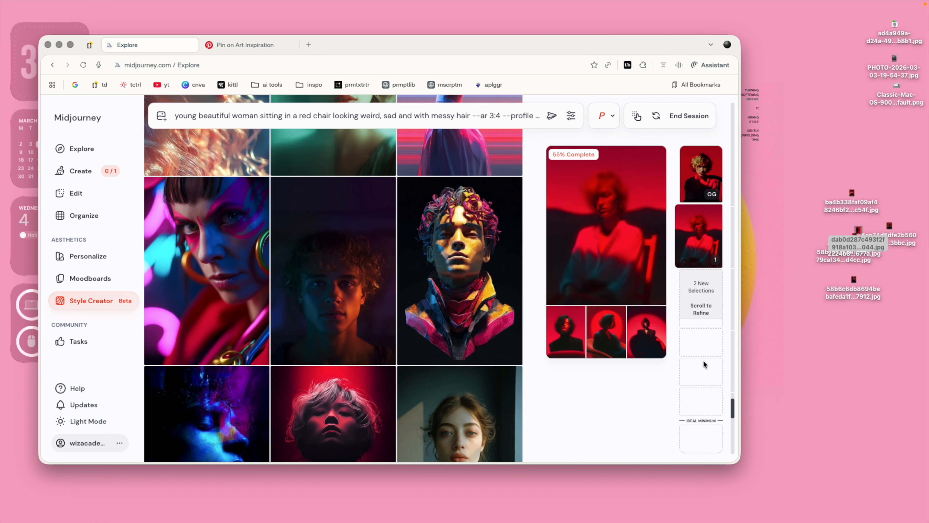
pyautogui.scroll(-15, 298, 315)
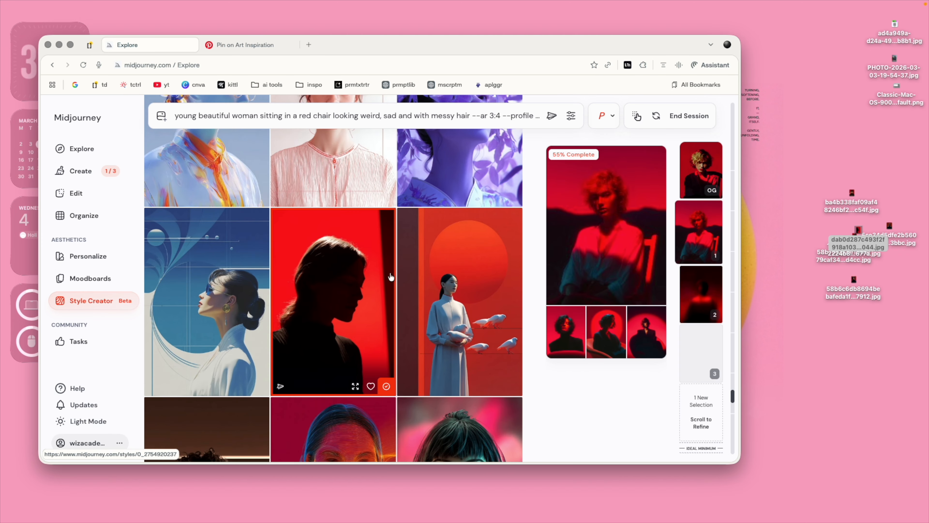
pyautogui.scroll(-15, 389, 279)
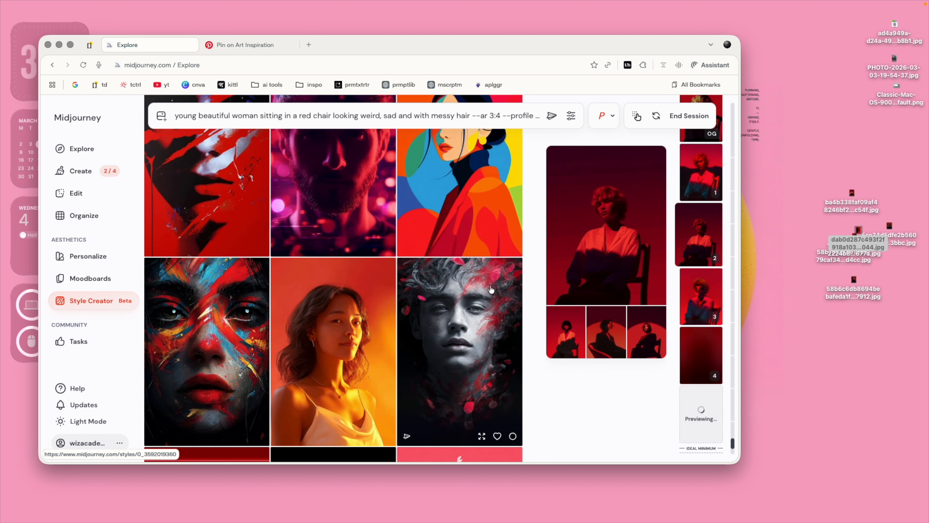
# Add more matching styles from the refined grid, including the short-haired woman in profile on a bright red background.
pyautogui.click(184, 348)
pyautogui.scroll(-5, 681, 271)
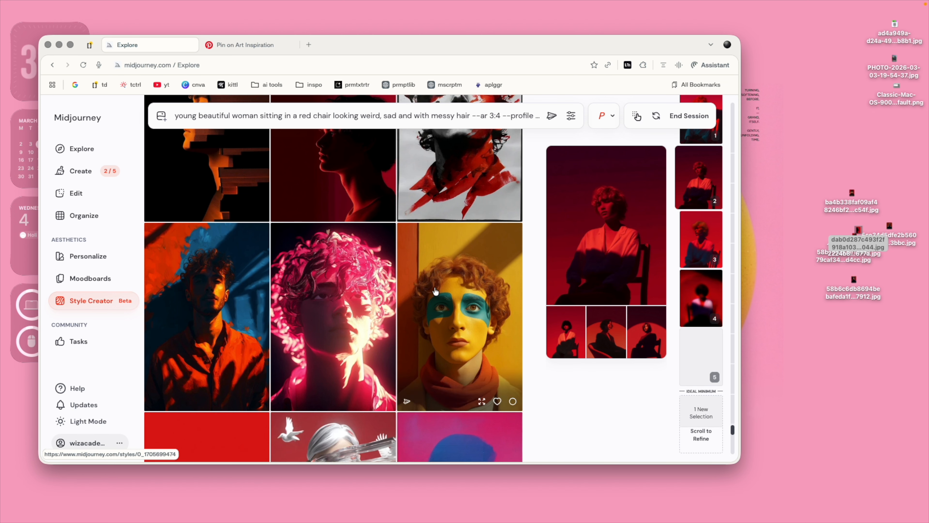
pyautogui.scroll(3, 702, 249)
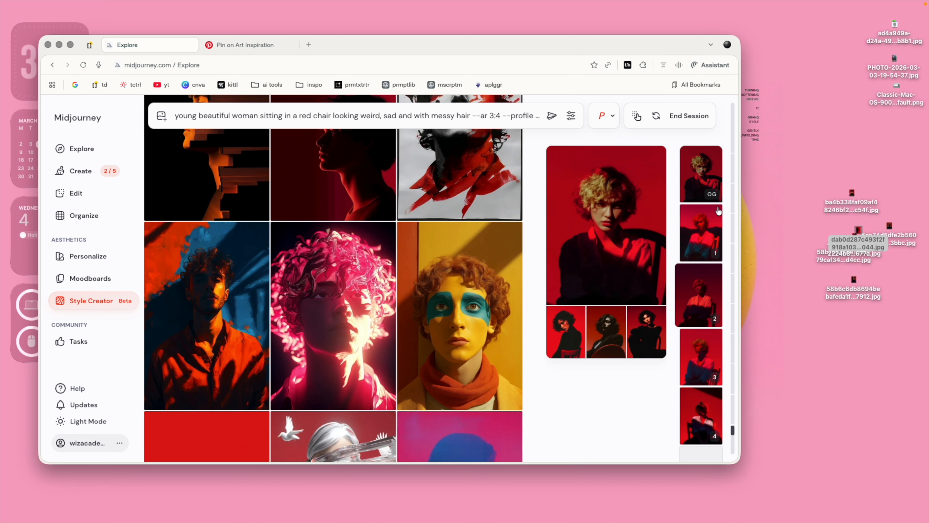
pyautogui.scroll(-3, 697, 257)
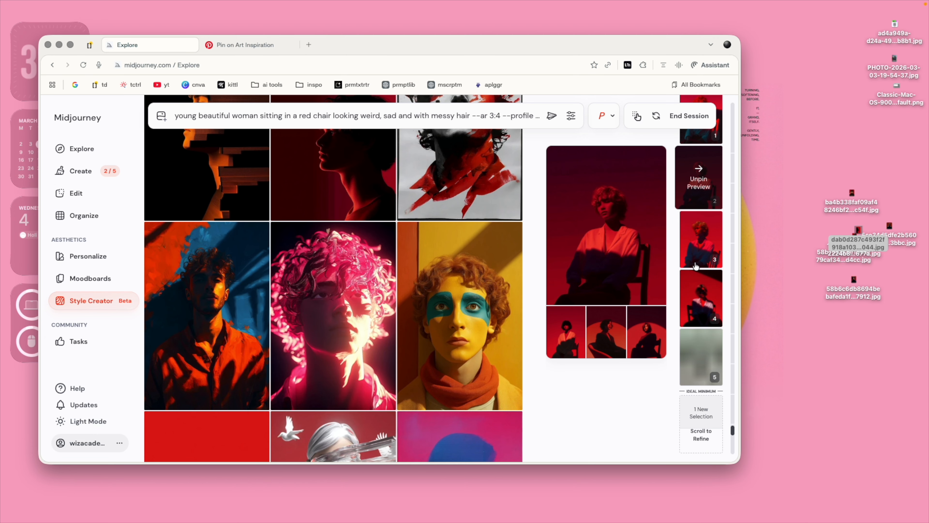
pyautogui.click(373, 291)
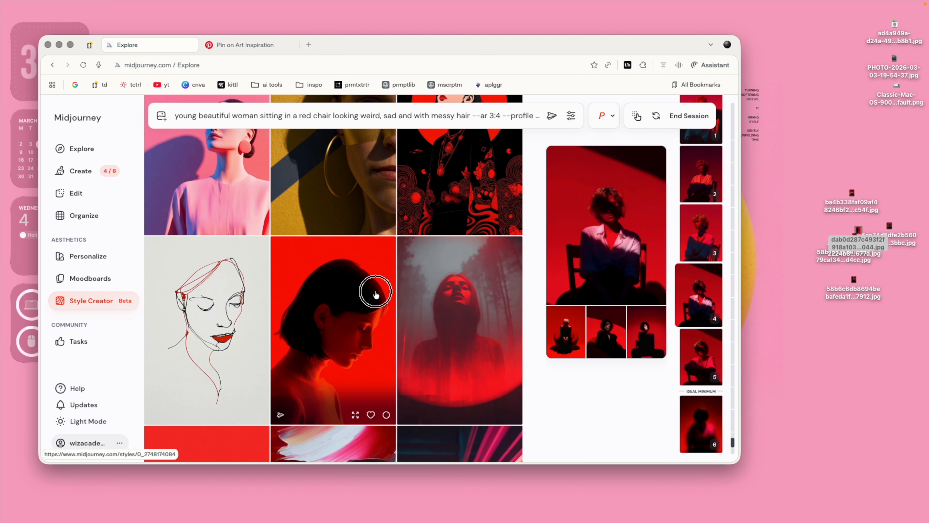
# Compare the numbered style previews with the original (OG) result.
pyautogui.click(610, 208)
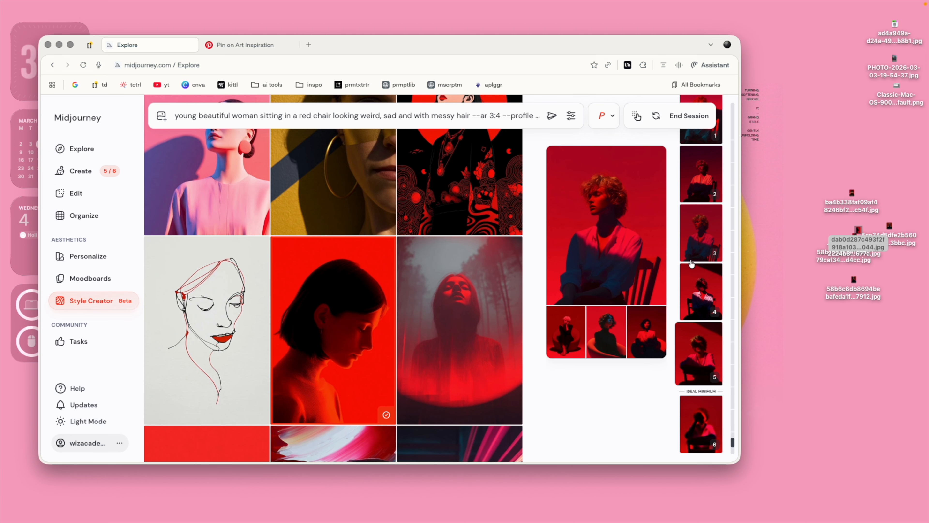
pyautogui.scroll(3, 691, 275)
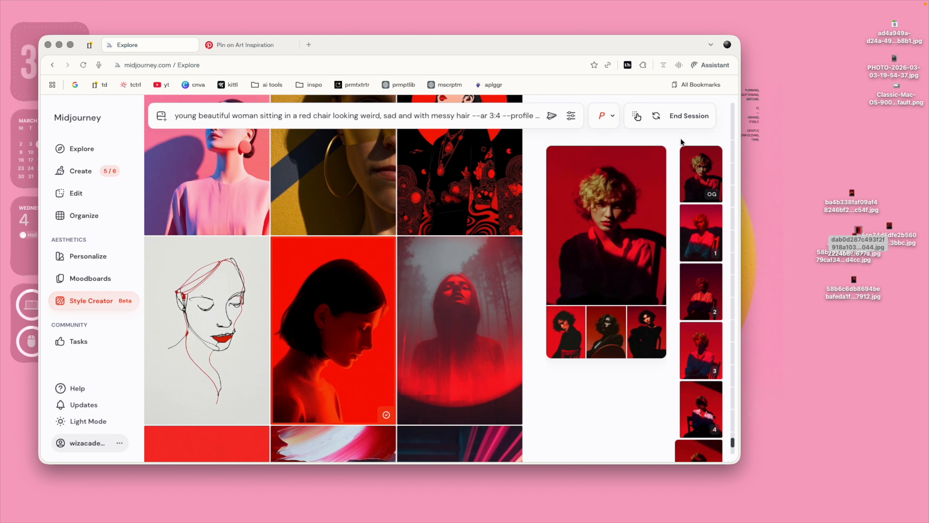
pyautogui.scroll(-3, 700, 220)
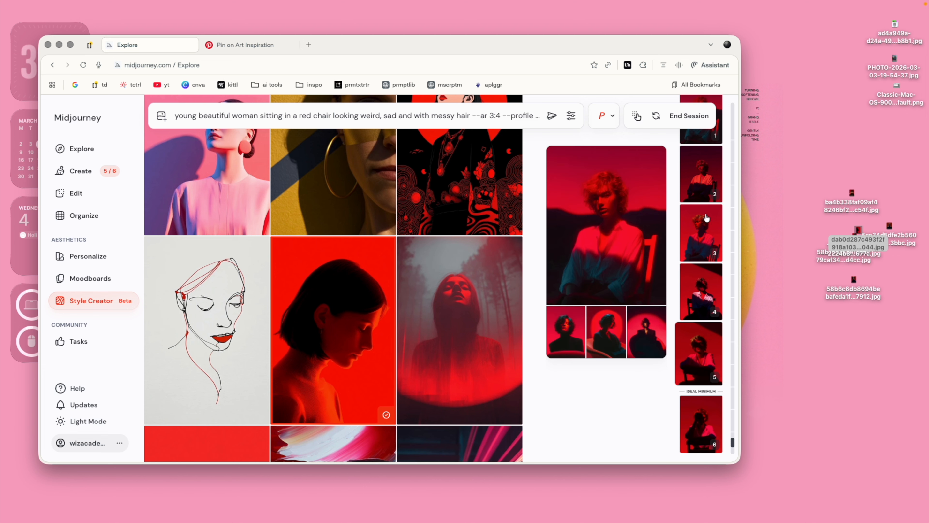
# Start a fresh style session for the same prompt and browse its new style images.
pyautogui.click(697, 124)
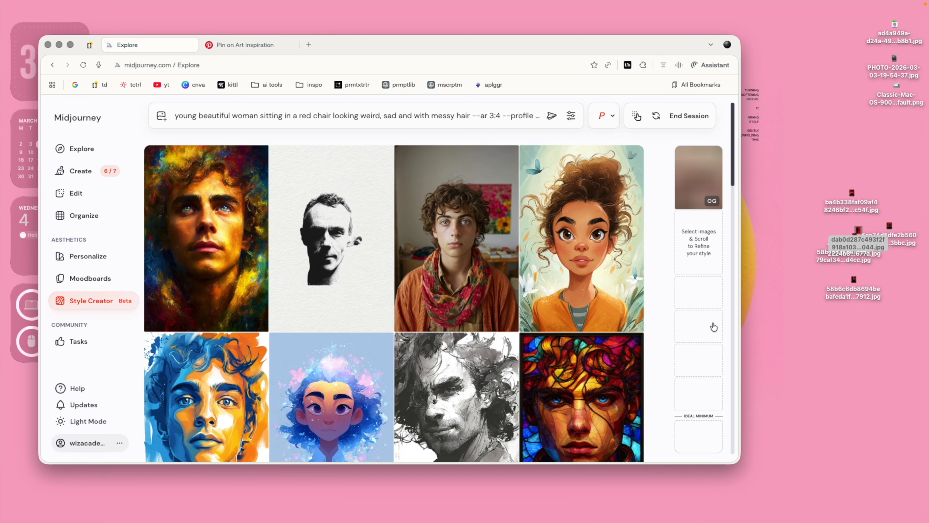
pyautogui.scroll(-12, 669, 396)
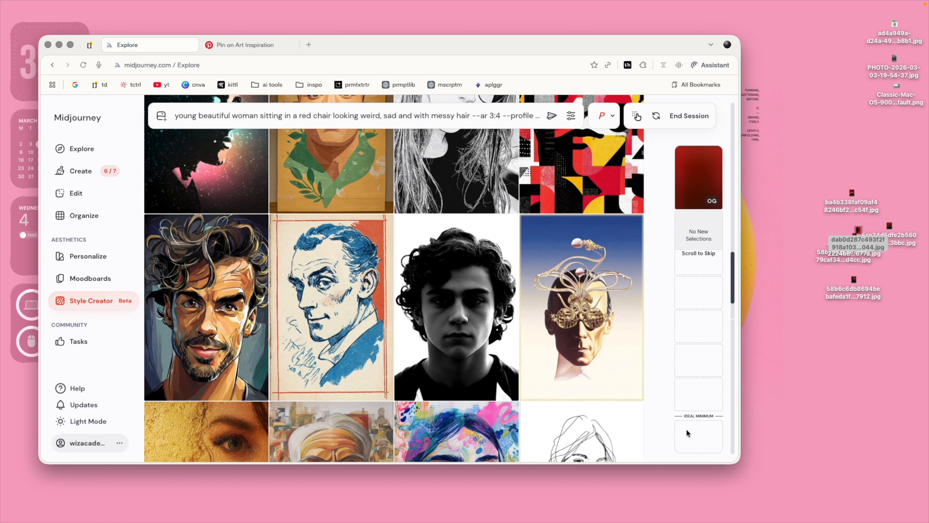
pyautogui.scroll(-3, 541, 184)
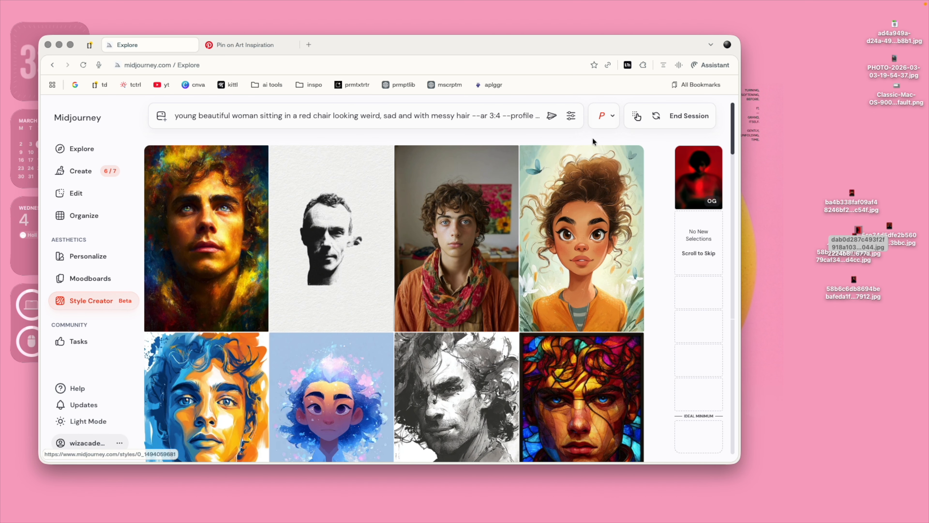
# Open the prompt's personalization options and start Unlock Personalization.
pyautogui.click(607, 117)
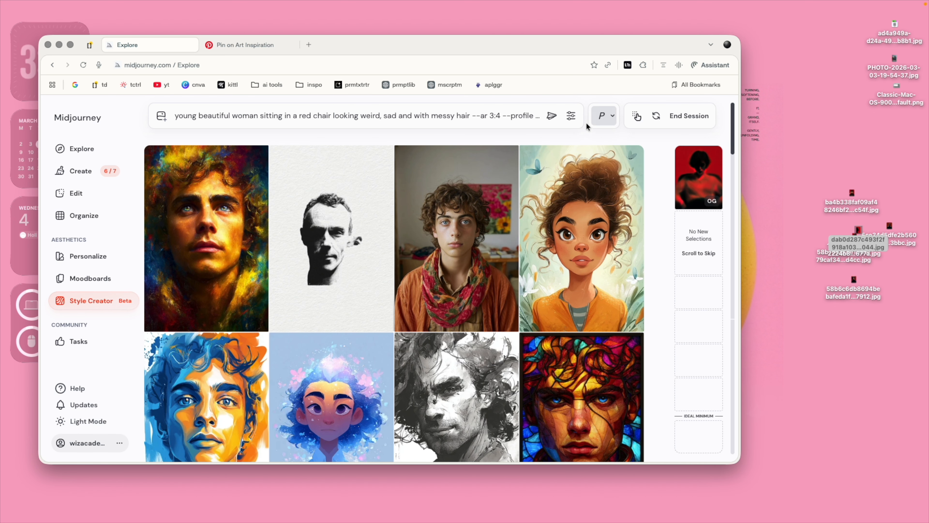
pyautogui.click(604, 116)
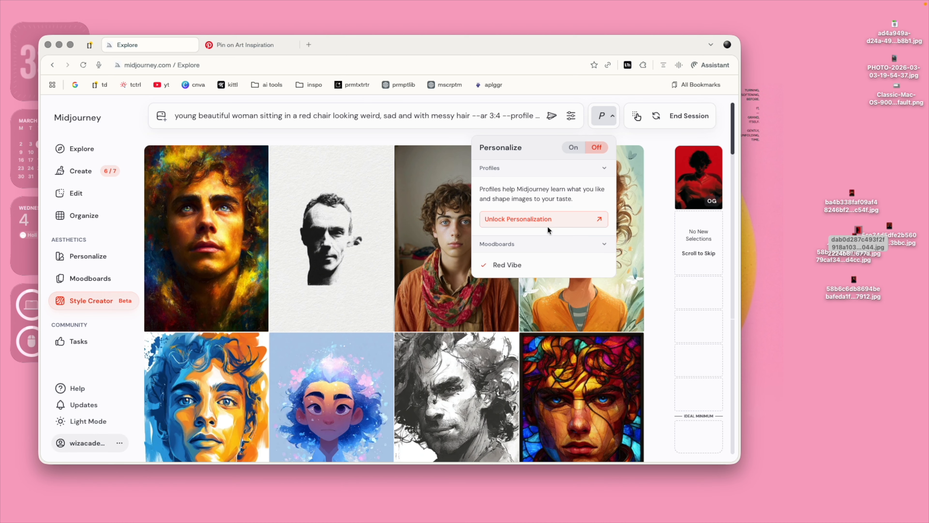
pyautogui.click(556, 218)
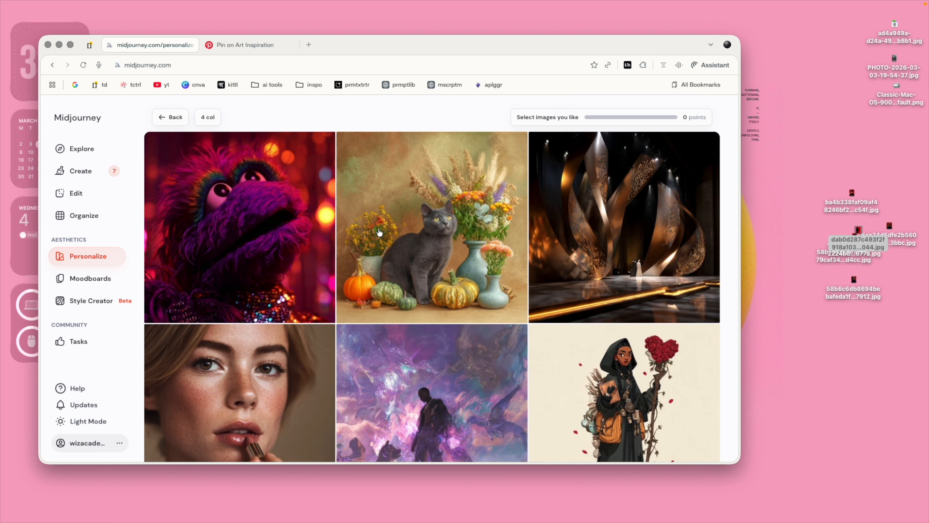
# Browse the personalization image grid and mark the close-up of the glowing, freckled face as a liked image.
pyautogui.scroll(-10, 379, 232)
pyautogui.scroll(-10, 380, 232)
pyautogui.scroll(9, 379, 233)
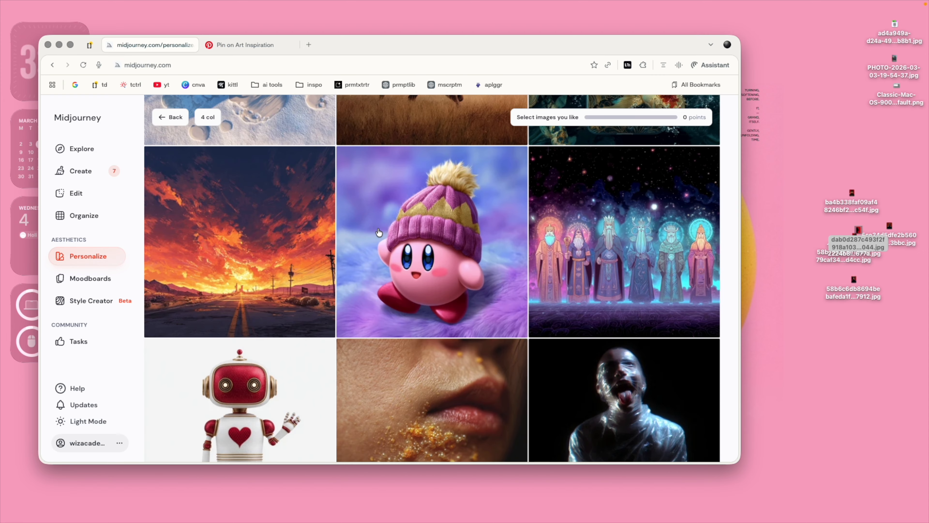
pyautogui.scroll(-5, 379, 232)
pyautogui.scroll(-2, 379, 233)
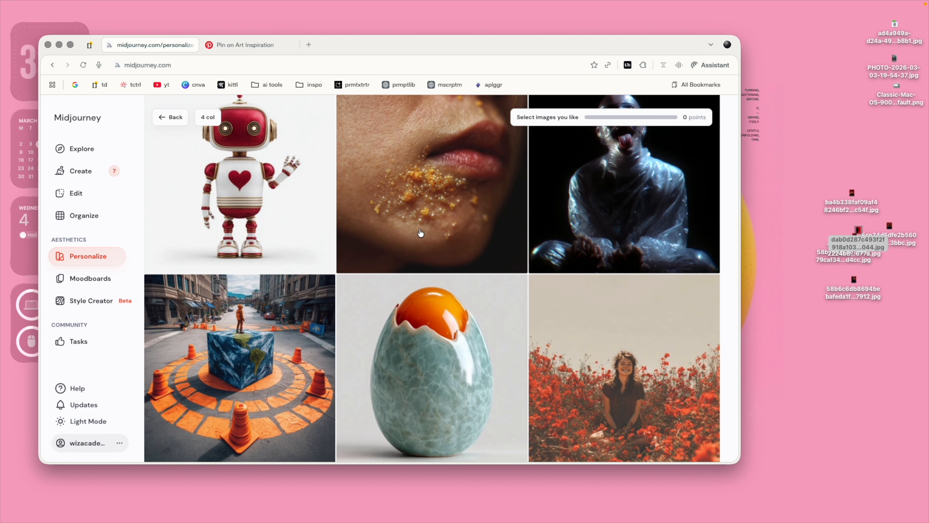
pyautogui.scroll(-5, 418, 234)
pyautogui.scroll(-12, 358, 174)
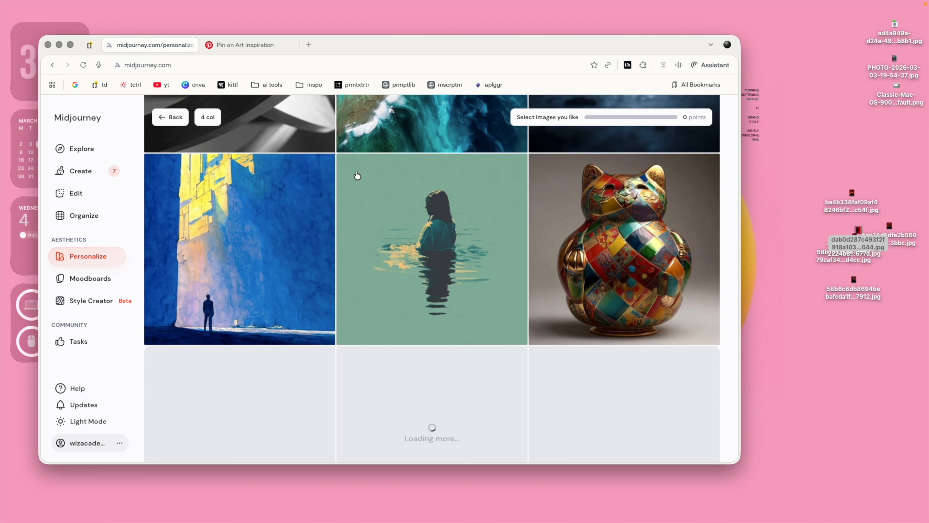
pyautogui.scroll(-8, 357, 173)
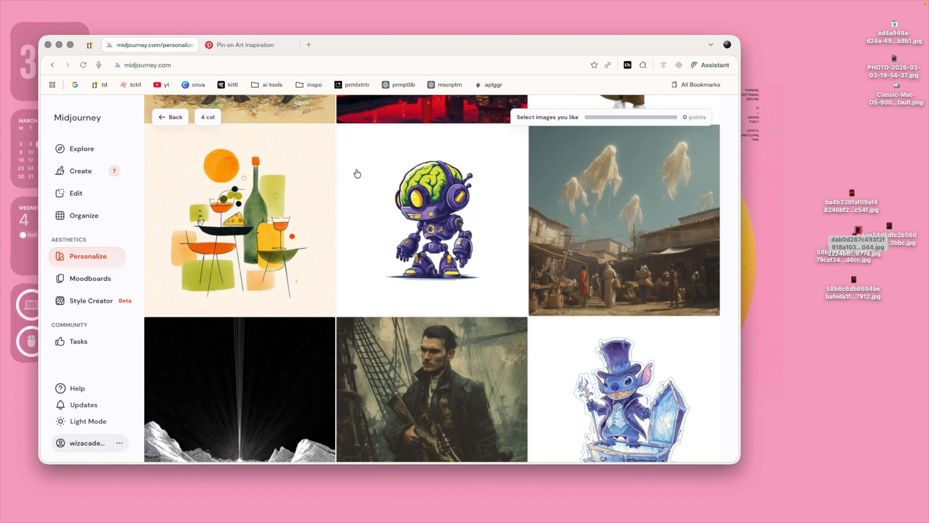
pyautogui.scroll(-4, 357, 173)
pyautogui.scroll(-14, 357, 174)
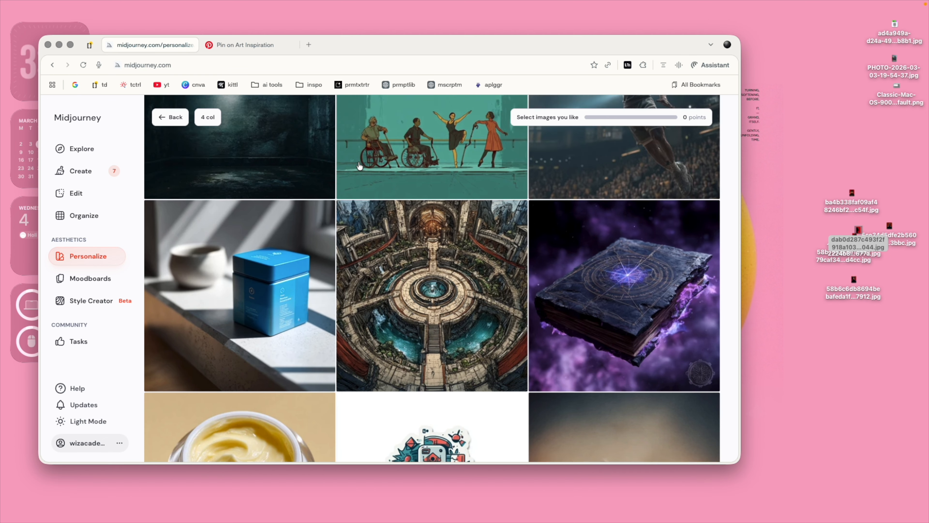
pyautogui.scroll(-6, 360, 167)
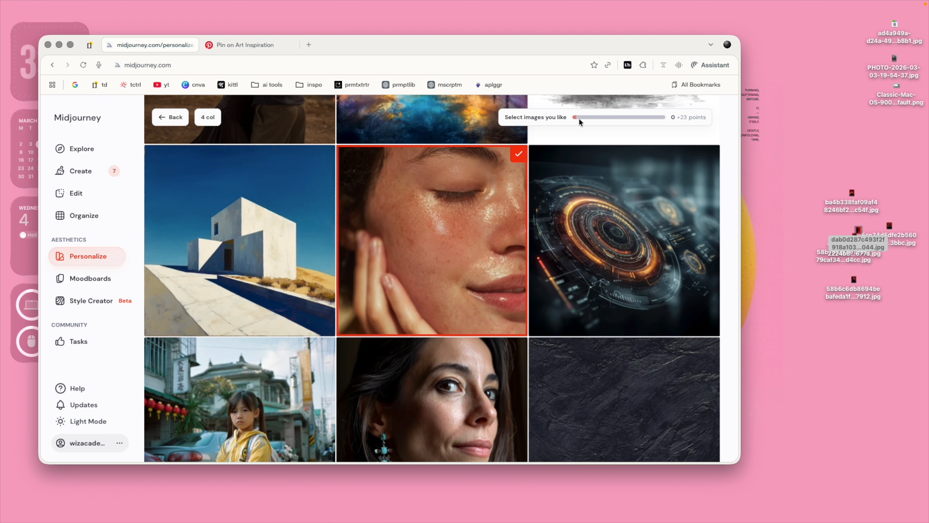
# Like more images further down the personalization grid to build up points toward unlocking the profile.
pyautogui.scroll(-6, 397, 309)
pyautogui.scroll(-3, 397, 304)
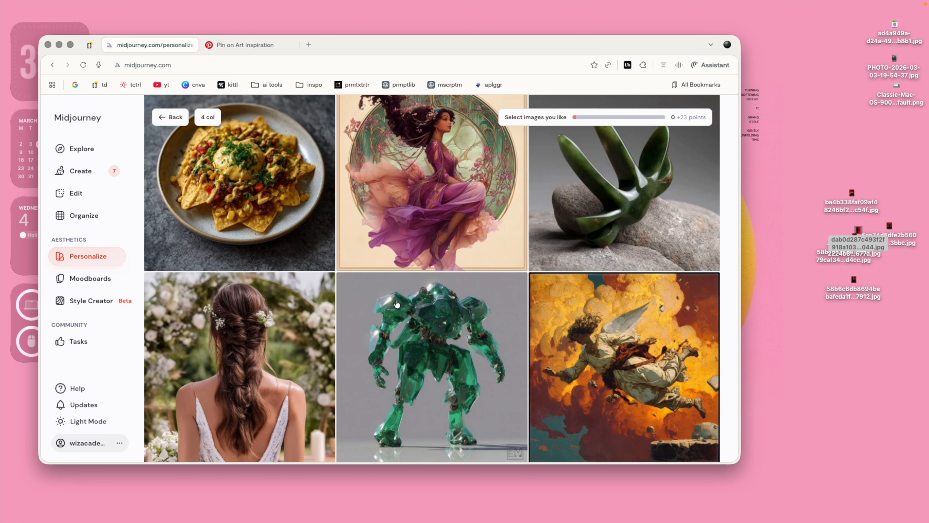
pyautogui.scroll(-20, 502, 234)
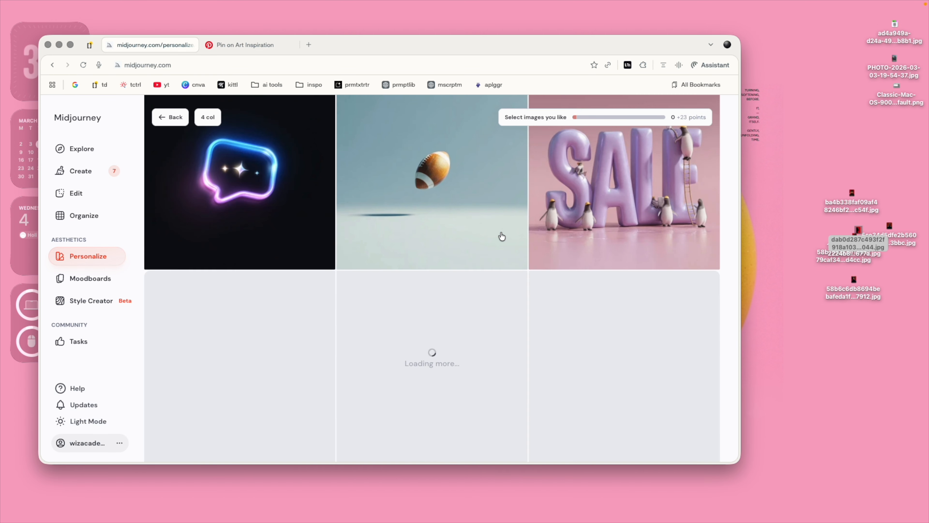
pyautogui.scroll(-20, 471, 253)
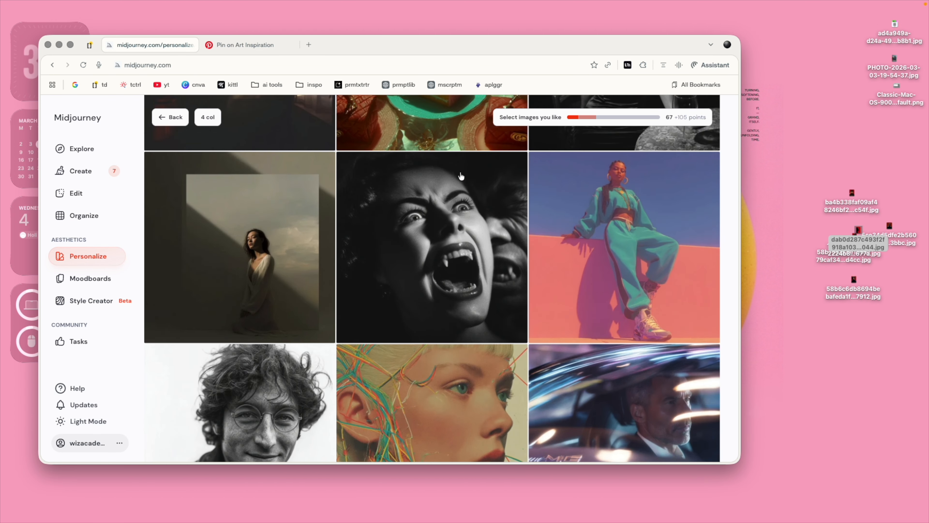
pyautogui.scroll(-4, 404, 201)
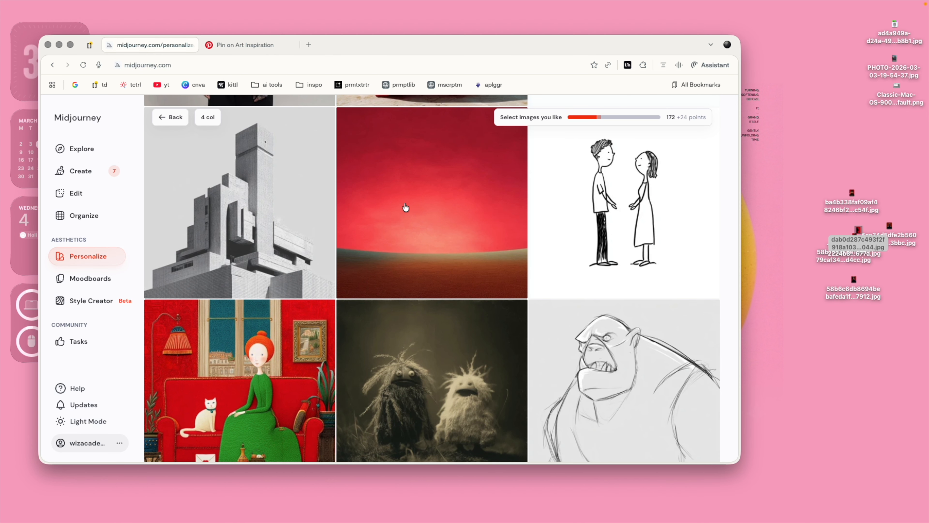
pyautogui.scroll(-4, 405, 207)
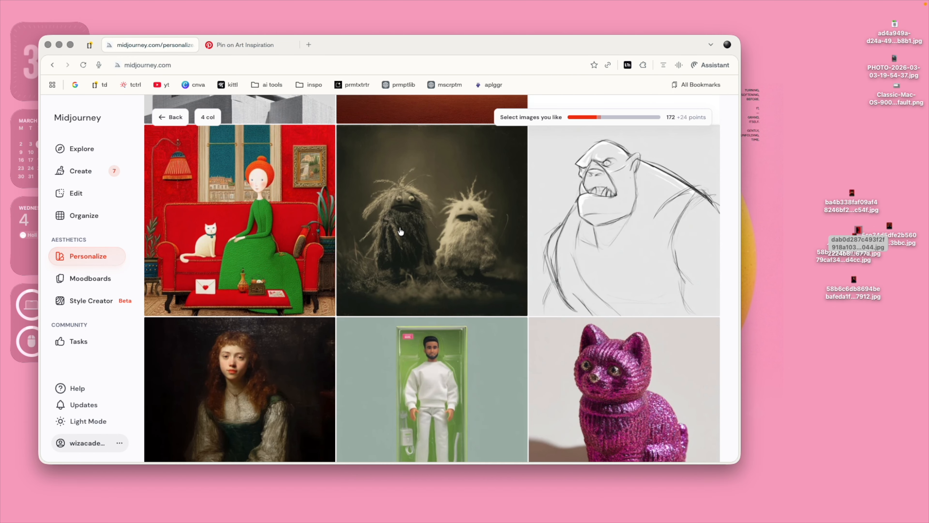
# Like the two shaggy creatures, the blurred black-and-white portrait and the illustrated boy in a white shirt on a dark background.
pyautogui.click(401, 231)
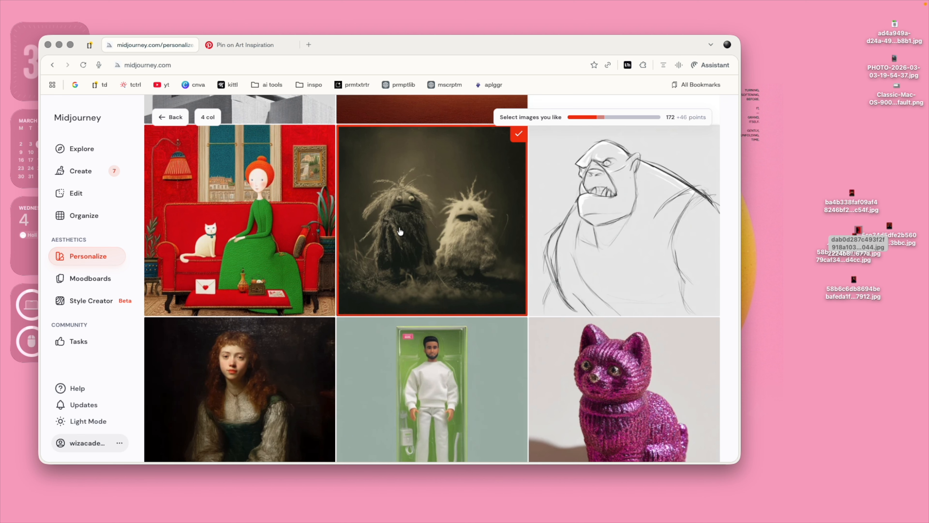
pyautogui.scroll(-4, 359, 304)
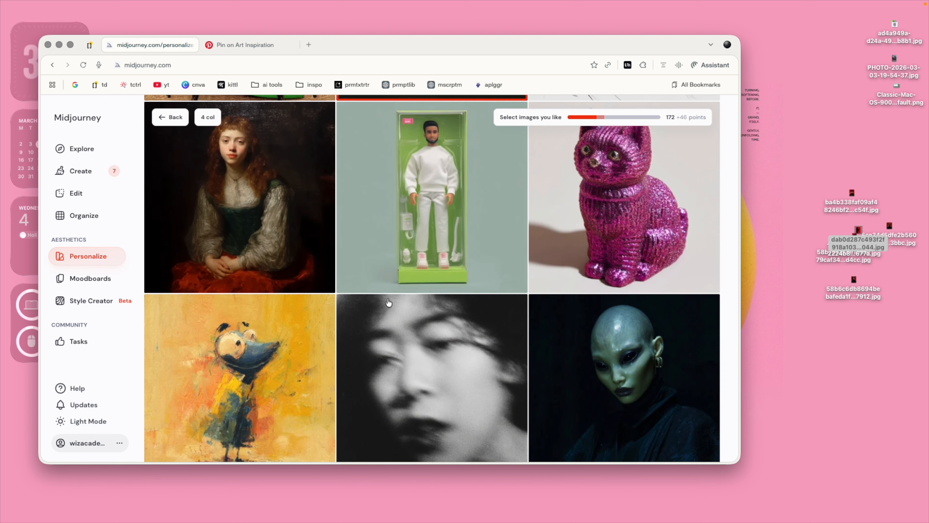
pyautogui.scroll(-4, 389, 303)
pyautogui.click(461, 244)
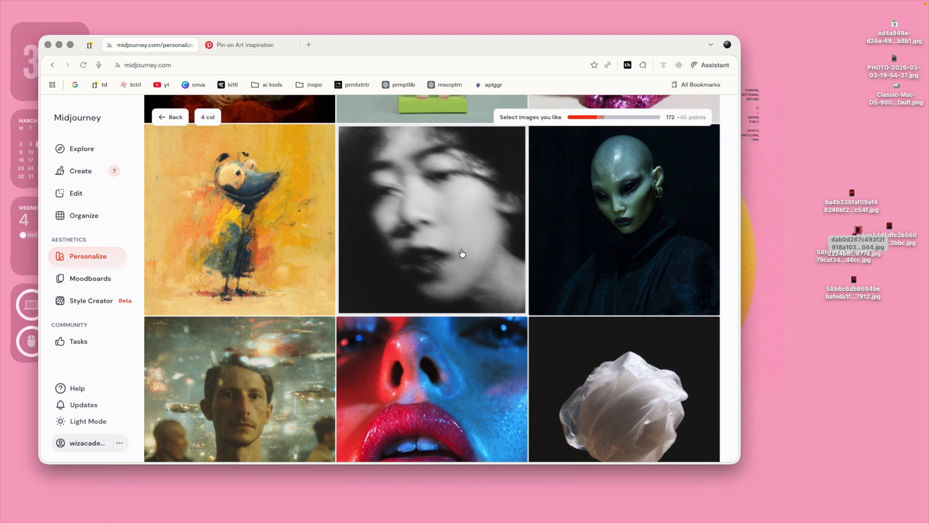
pyautogui.scroll(-4, 442, 348)
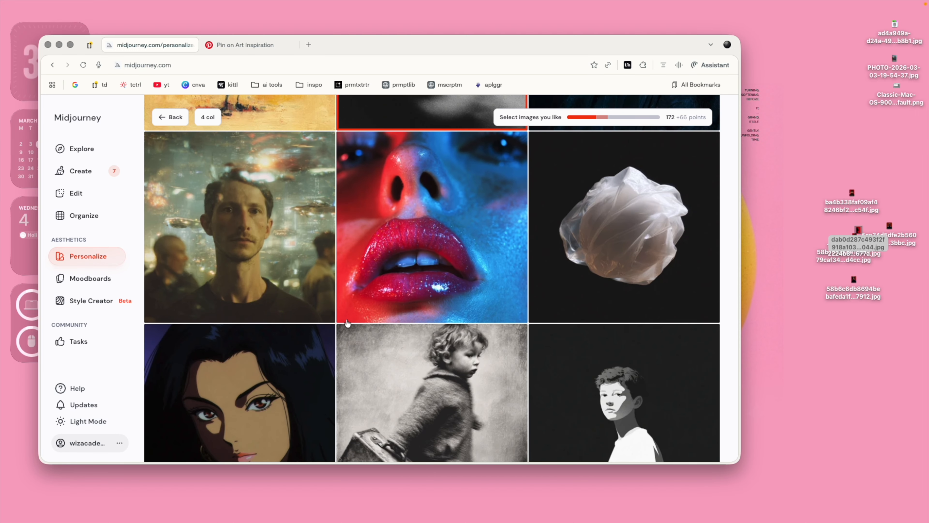
pyautogui.scroll(-5, 328, 309)
pyautogui.click(533, 273)
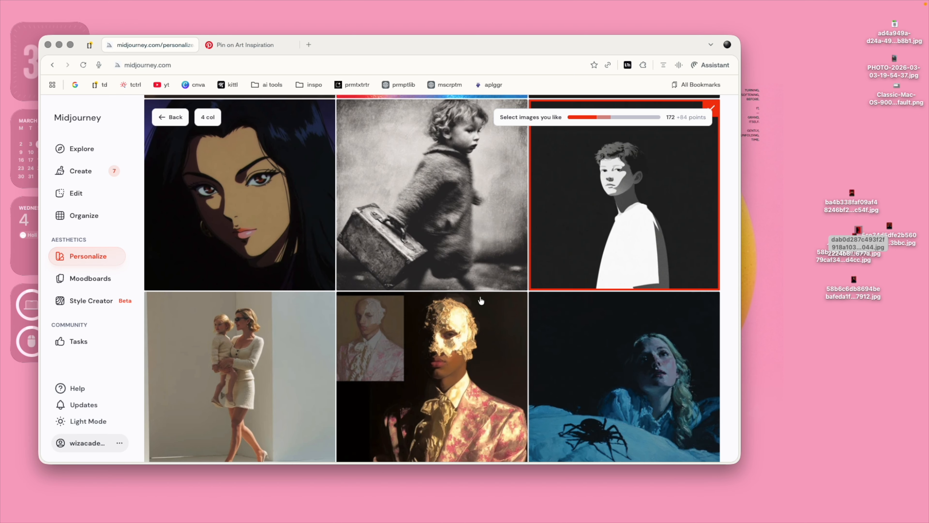
# Keep liking images, including the two small pale figures facing each other, until the personalization profile is unlocked.
pyautogui.scroll(-10, 421, 325)
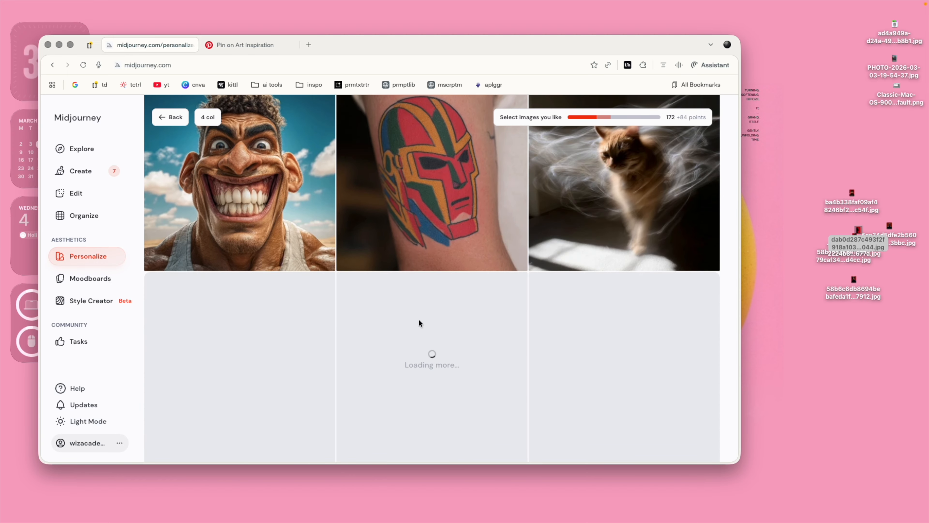
pyautogui.scroll(-12, 420, 323)
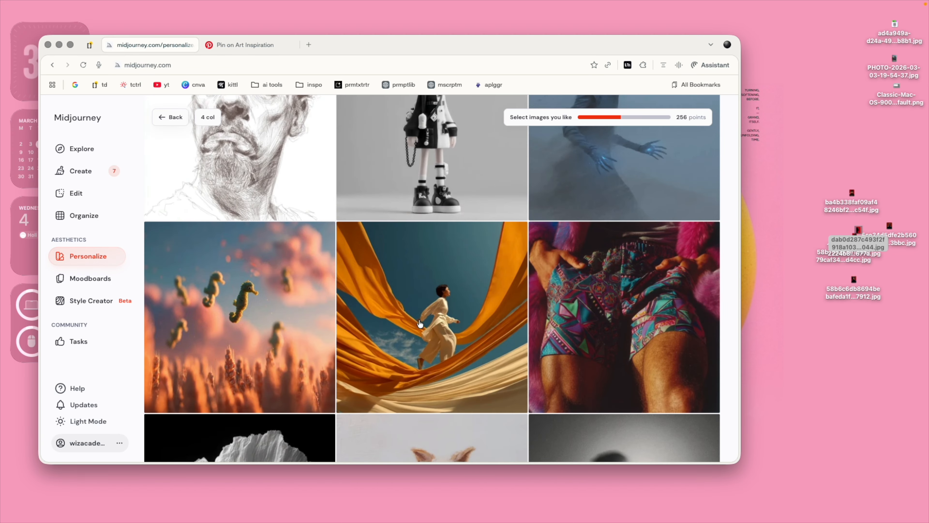
pyautogui.scroll(5, 424, 331)
pyautogui.scroll(-1, 425, 323)
pyautogui.click(536, 307)
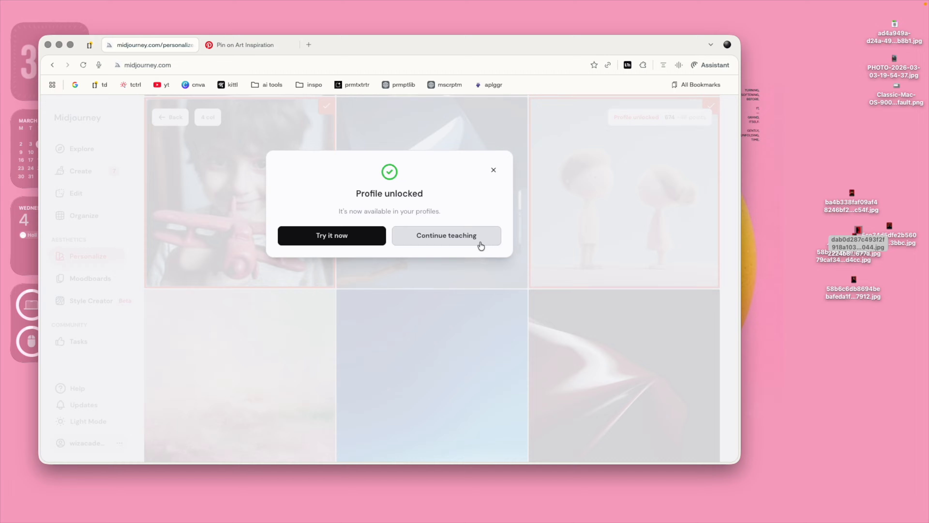
# Choose to try the unlocked profile, and review the Global V7 Profile on the Personalize page.
pyautogui.click(338, 243)
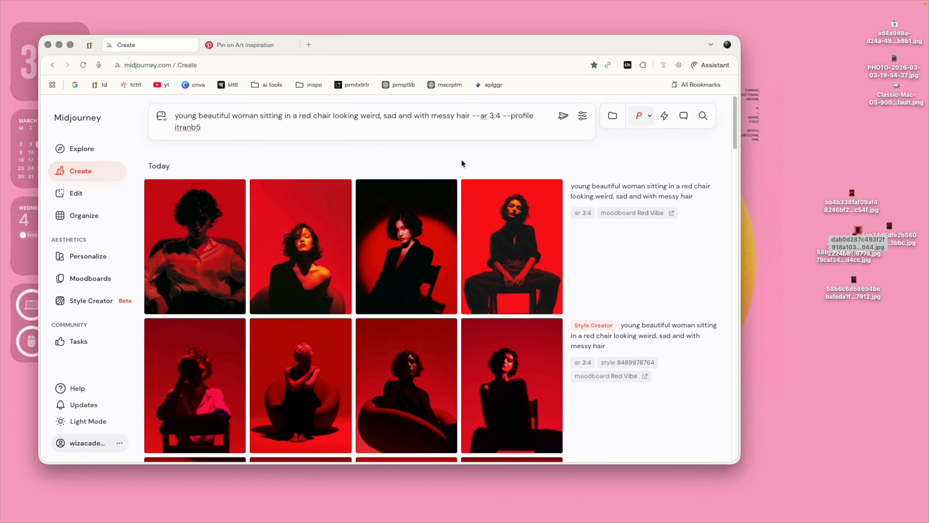
pyautogui.click(96, 257)
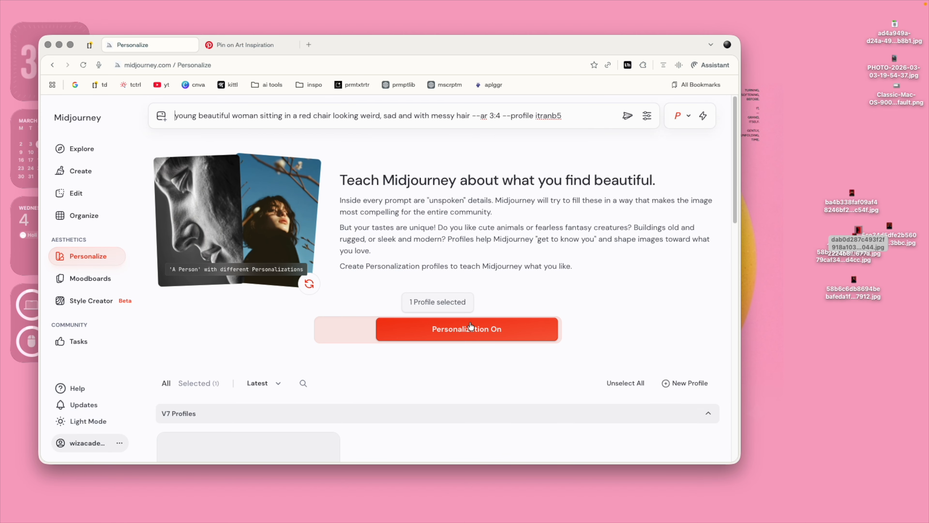
pyautogui.scroll(-5, 475, 322)
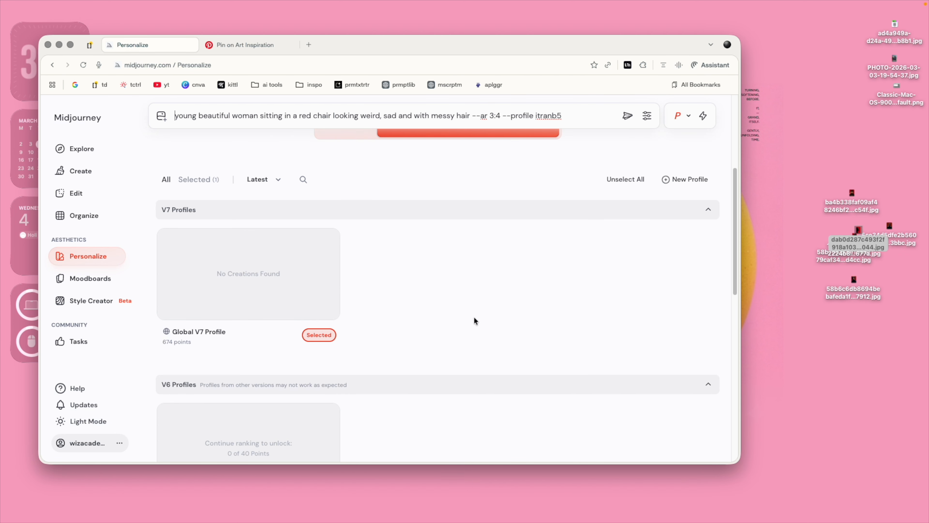
pyautogui.scroll(2, 474, 318)
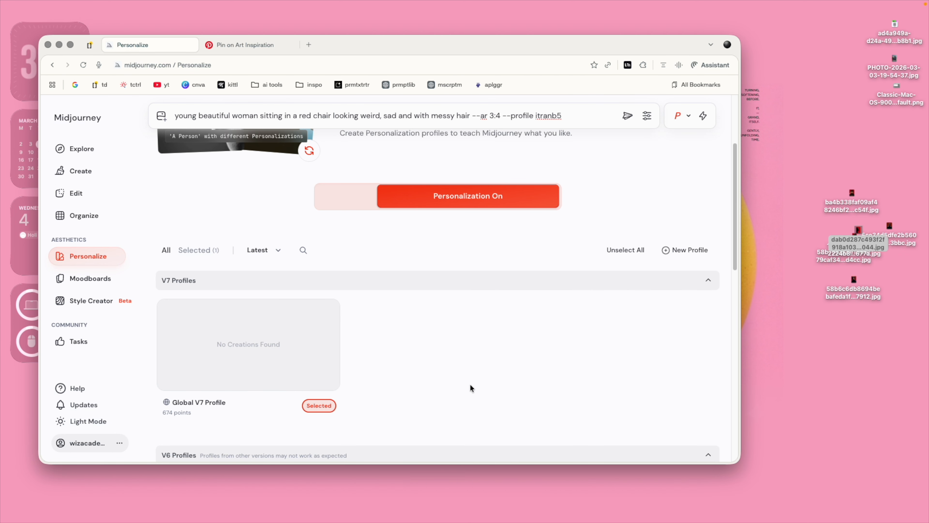
pyautogui.scroll(-2, 470, 383)
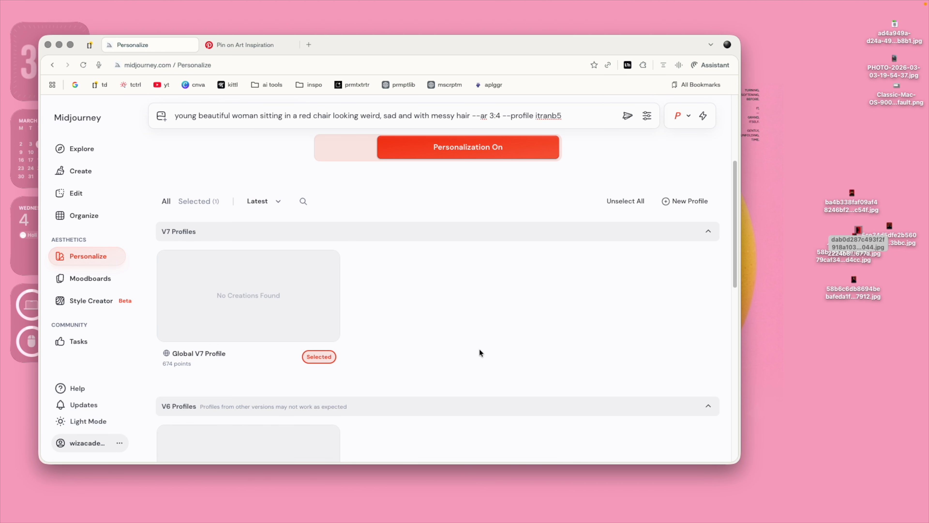
pyautogui.scroll(1, 570, 419)
# Switch Personalization off for the prompt and turn it back on.
pyautogui.click(678, 116)
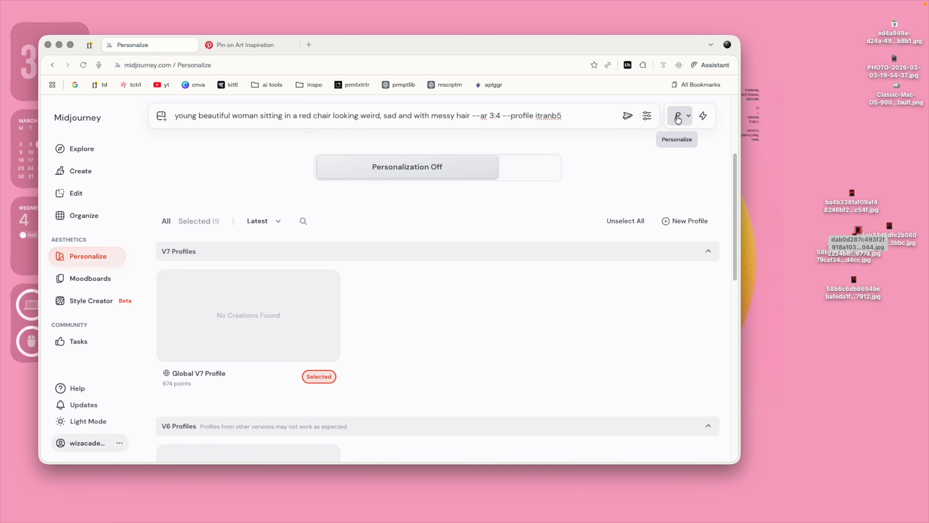
pyautogui.click(678, 117)
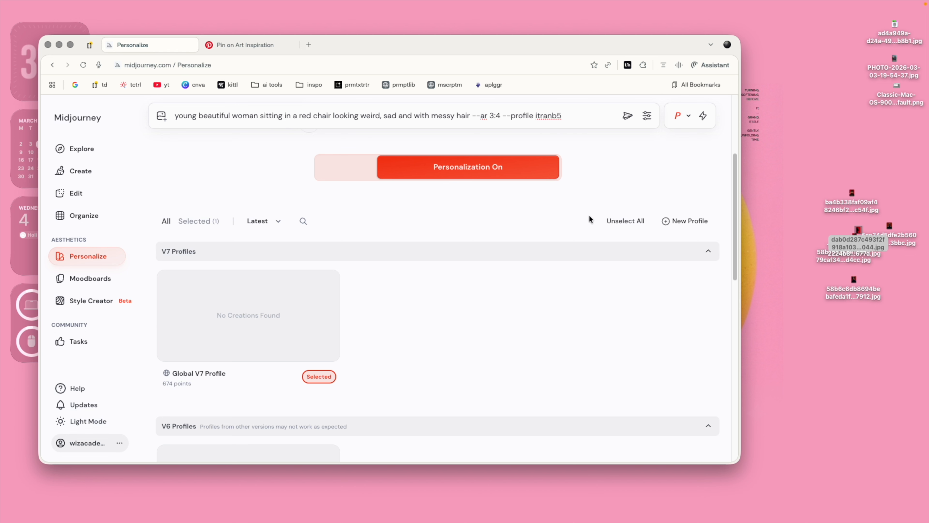
pyautogui.scroll(5, 462, 253)
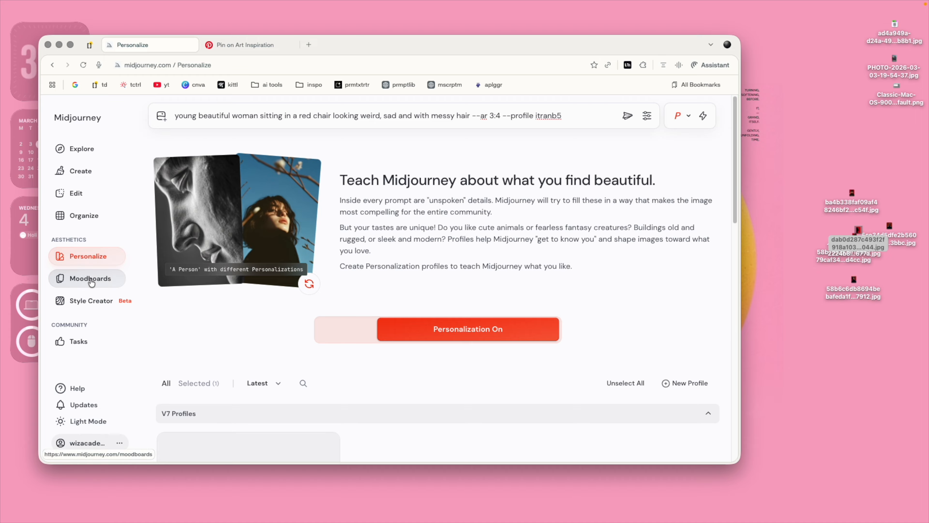
# Return to the Style Creator, browse more style images and preview the original (OG) result.
pyautogui.click(92, 300)
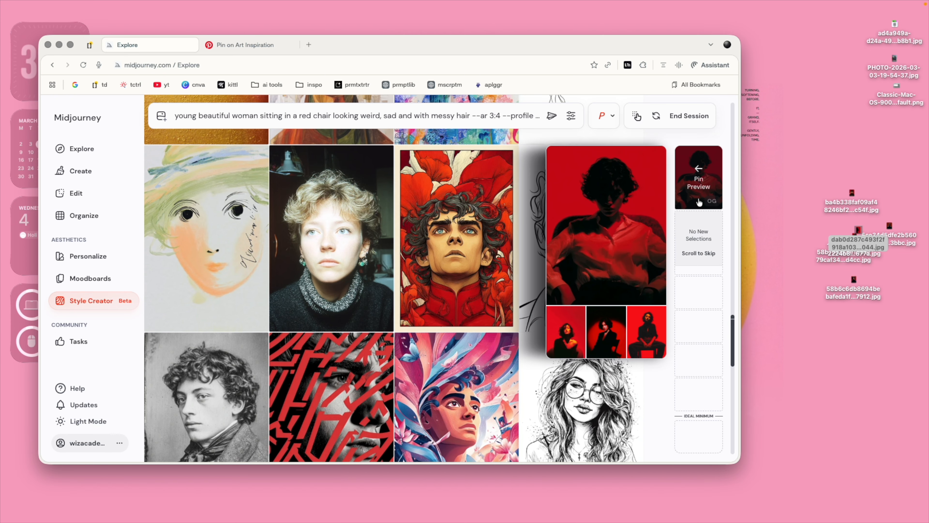
pyautogui.scroll(-15, 491, 396)
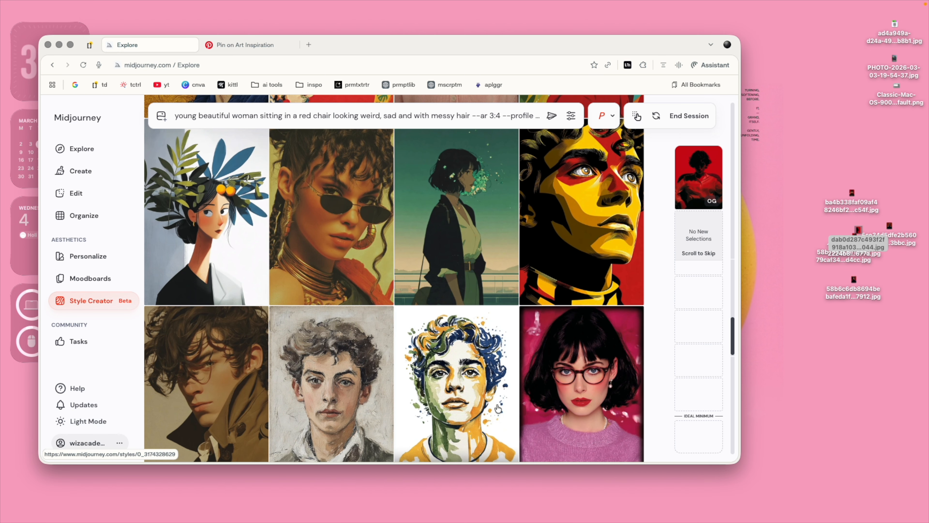
pyautogui.moveTo(701, 177)
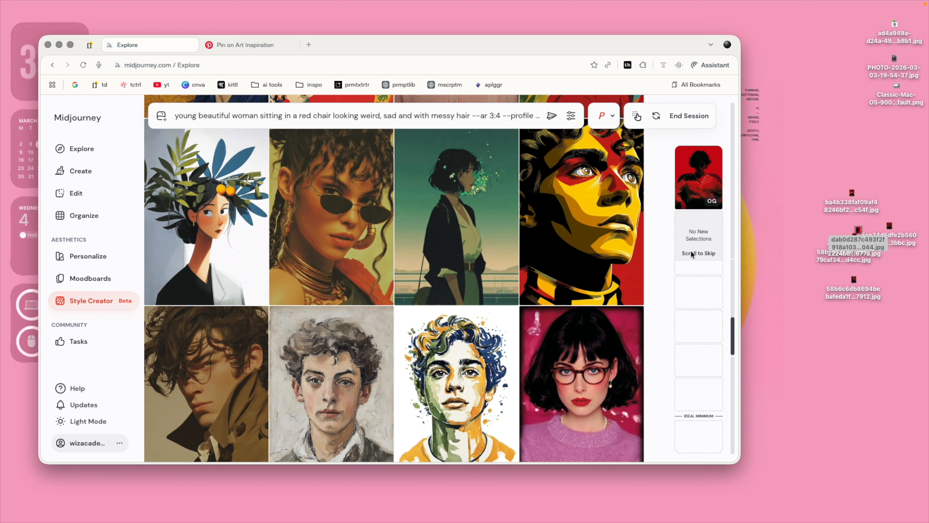
# Open the community Tasks page and look through its image rankings and surveys.
pyautogui.click(78, 341)
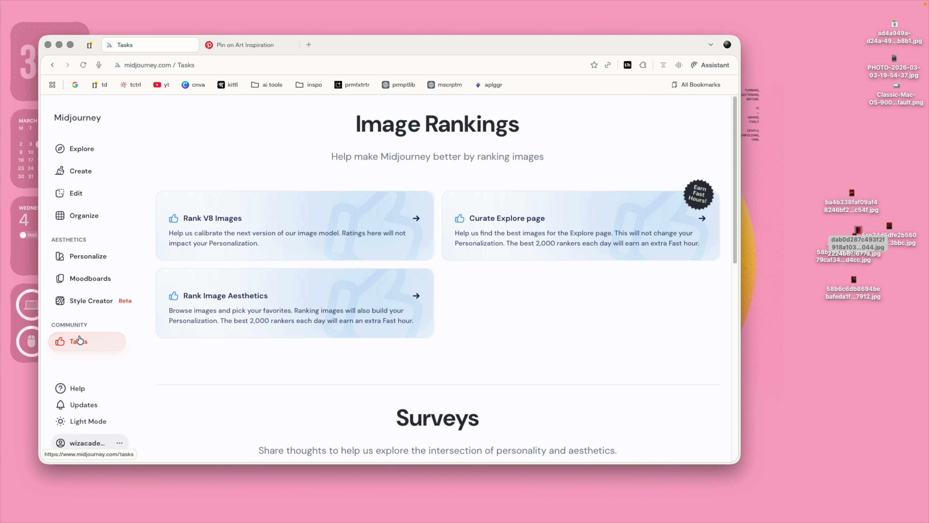
pyautogui.scroll(-10, 473, 305)
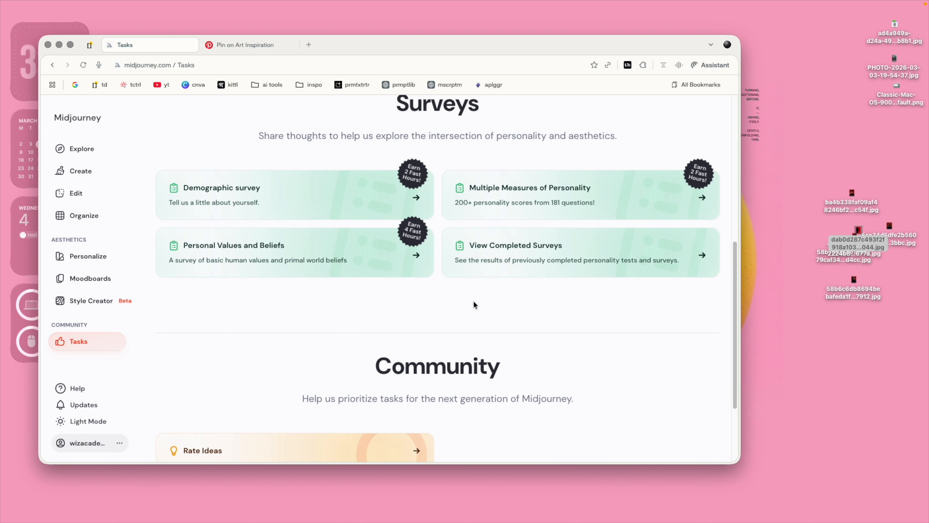
# Open the Rank V8 Images task and choose the more beautiful image in the first pairs.
pyautogui.scroll(10, 473, 305)
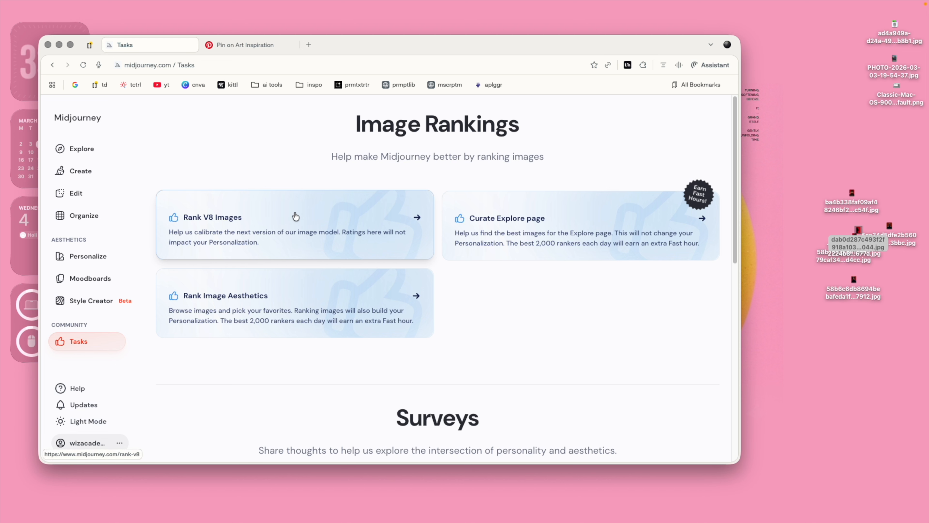
pyautogui.click(285, 212)
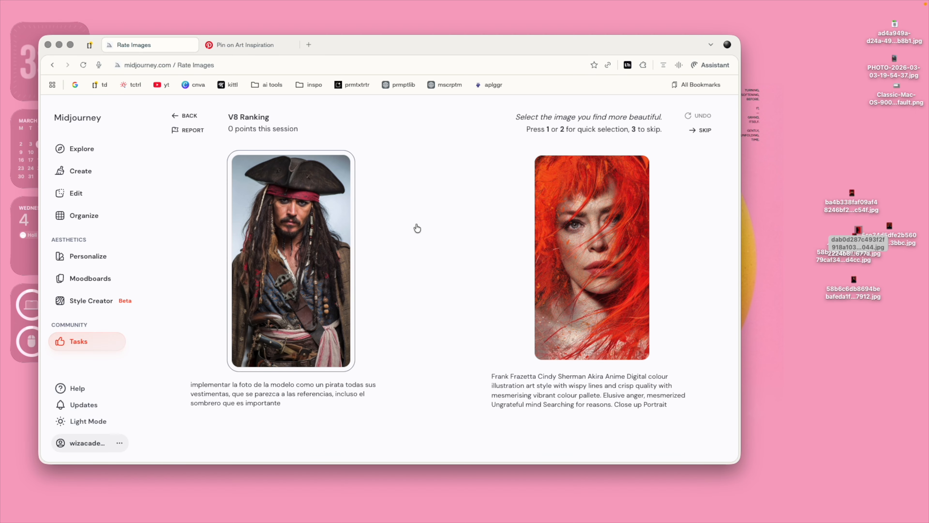
pyautogui.click(545, 228)
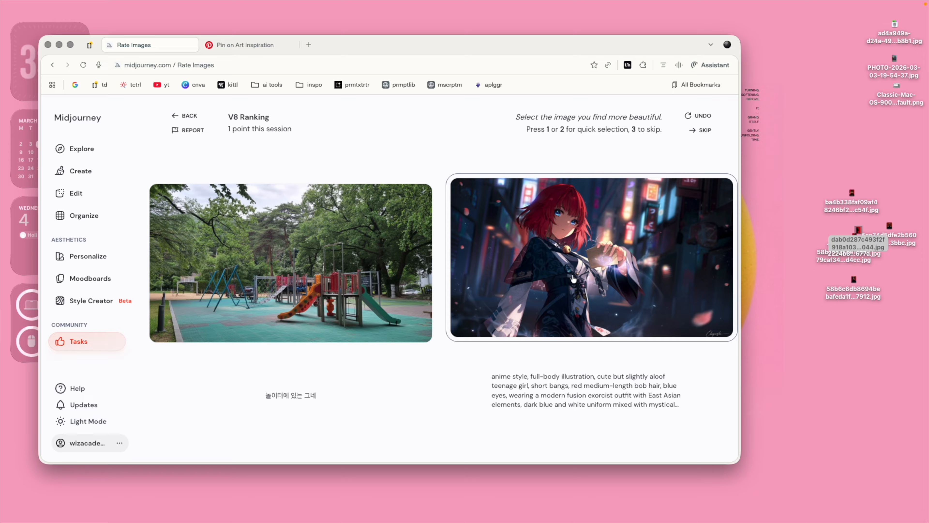
pyautogui.click(258, 267)
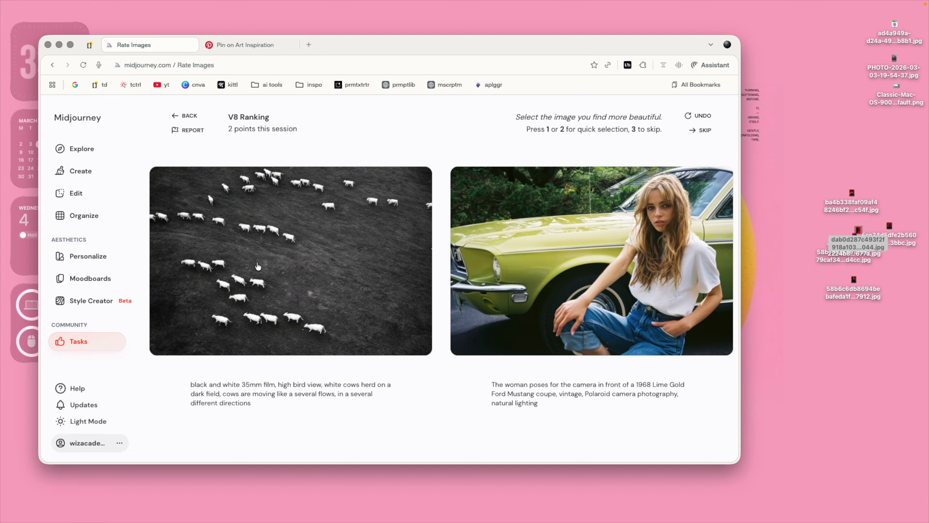
pyautogui.click(306, 261)
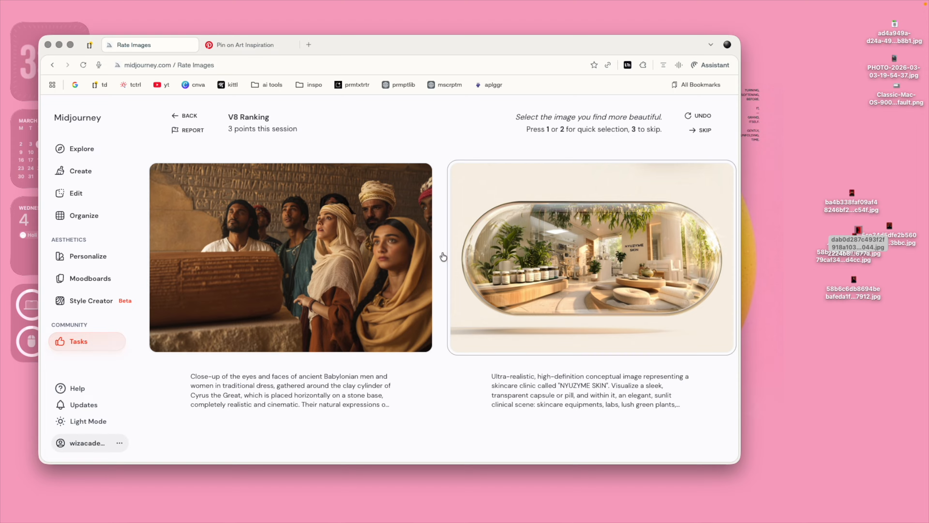
pyautogui.click(303, 265)
pyautogui.click(330, 266)
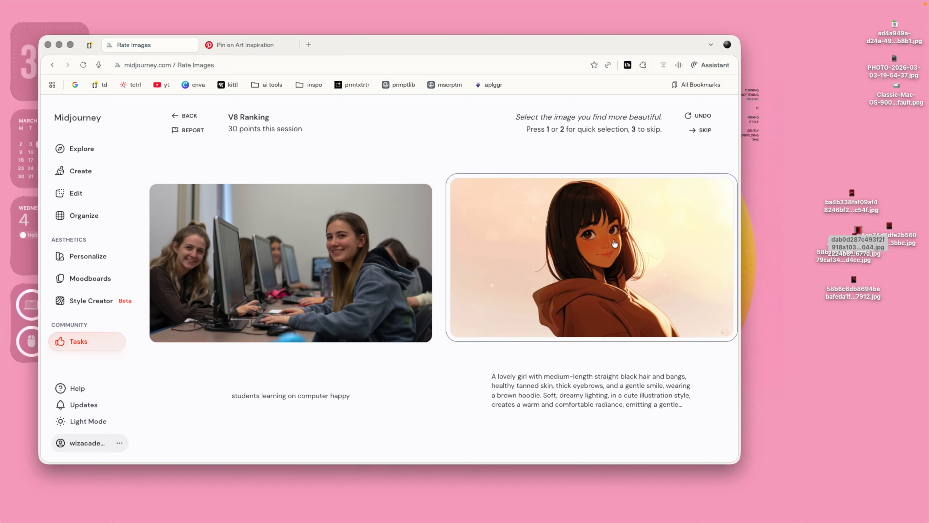
# Skip the pair with the students and the hoodie illustration, and keep choosing the more beautiful image in the following V8 pairs.
pyautogui.click(699, 130)
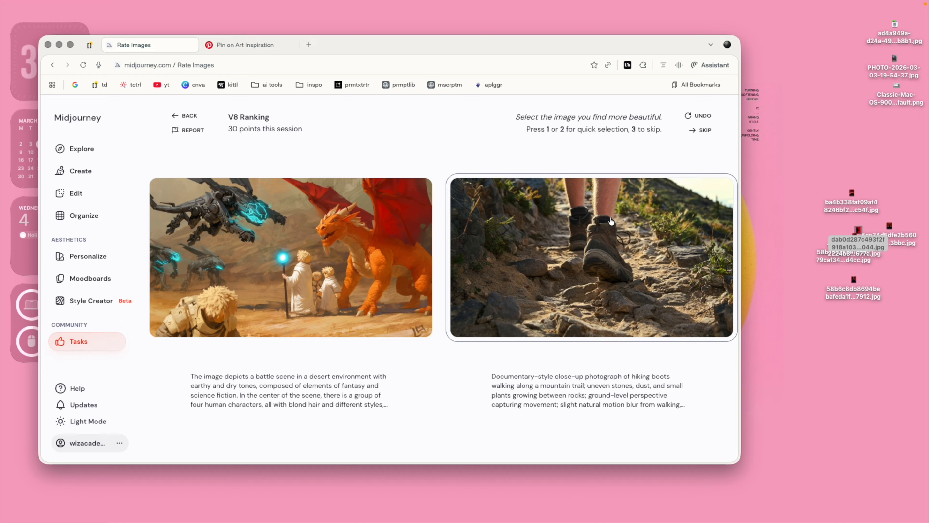
pyautogui.click(613, 244)
pyautogui.click(613, 244)
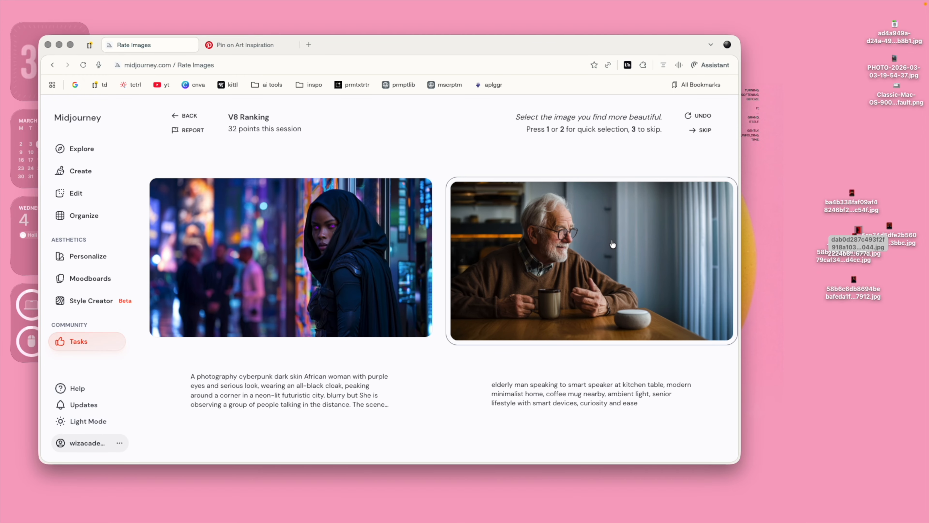
pyautogui.click(493, 256)
pyautogui.click(534, 252)
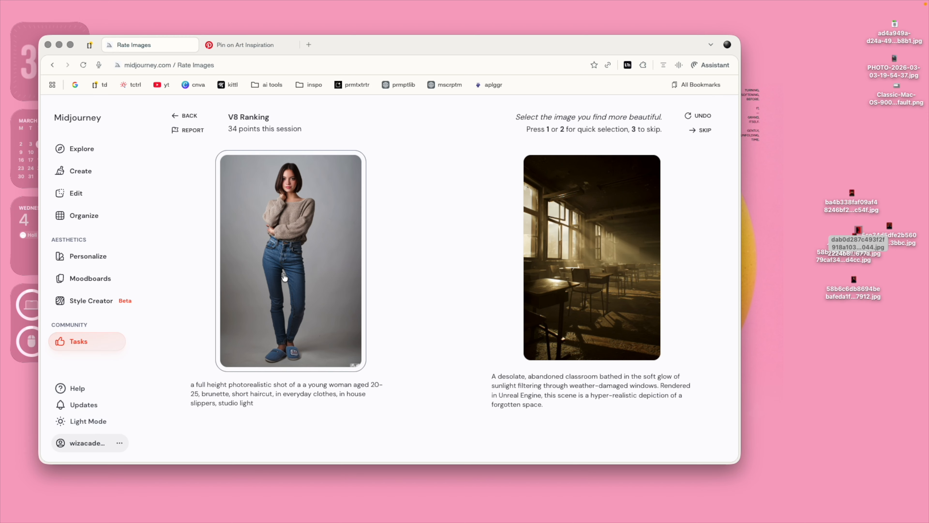
pyautogui.click(534, 252)
pyautogui.click(352, 275)
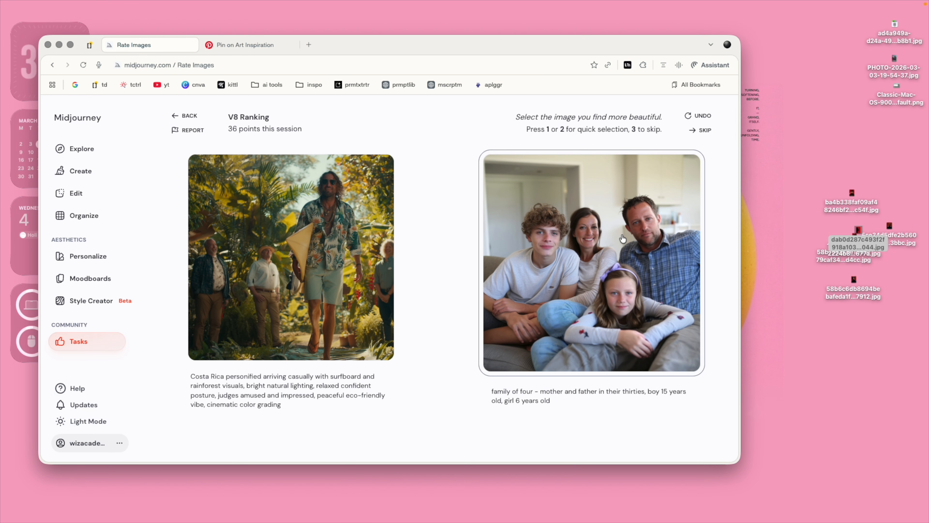
pyautogui.click(572, 202)
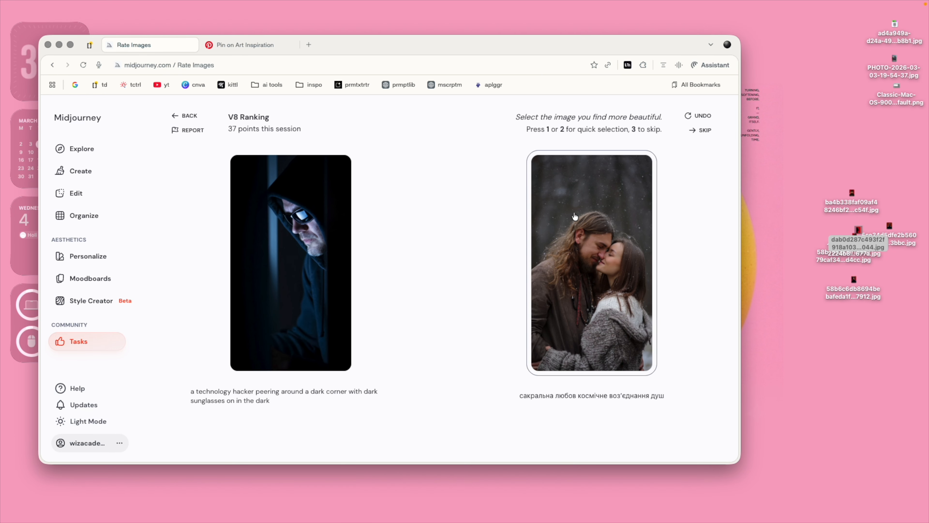
pyautogui.click(575, 216)
pyautogui.click(556, 221)
pyautogui.click(243, 242)
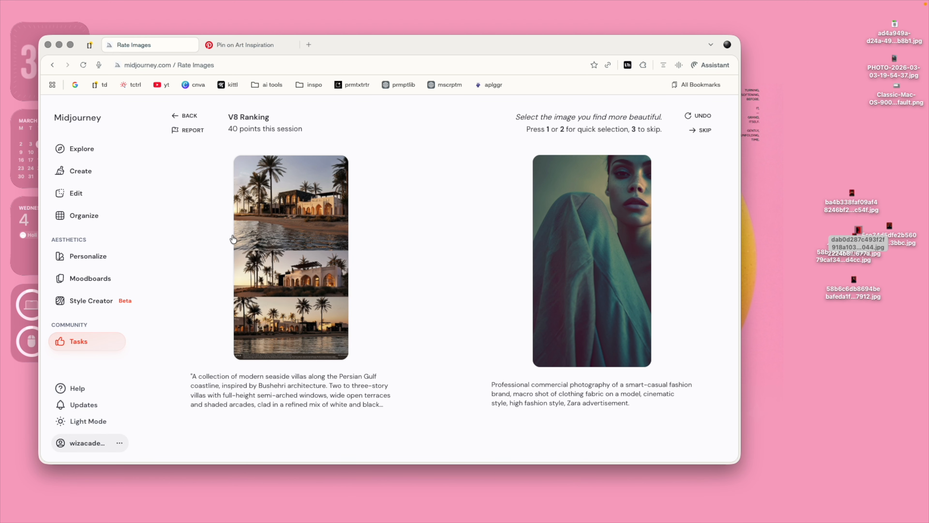
pyautogui.click(318, 154)
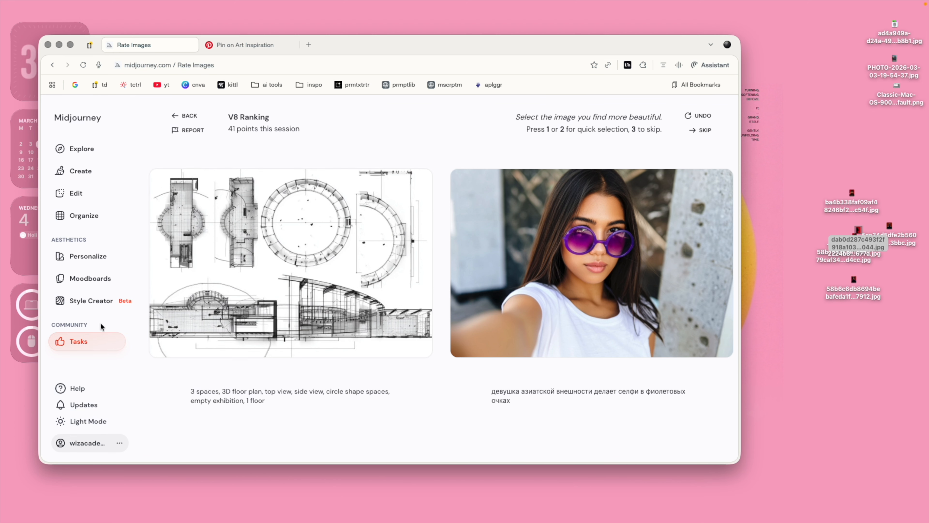
# Open the Curate Explore page task, select the image that most belongs on Explore in several grids, and return to Tasks.
pyautogui.click(86, 341)
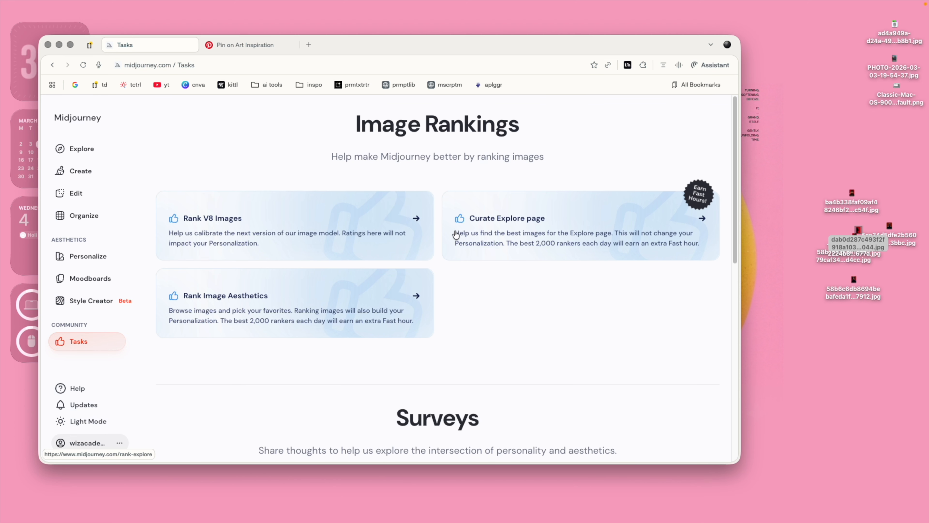
pyautogui.click(531, 223)
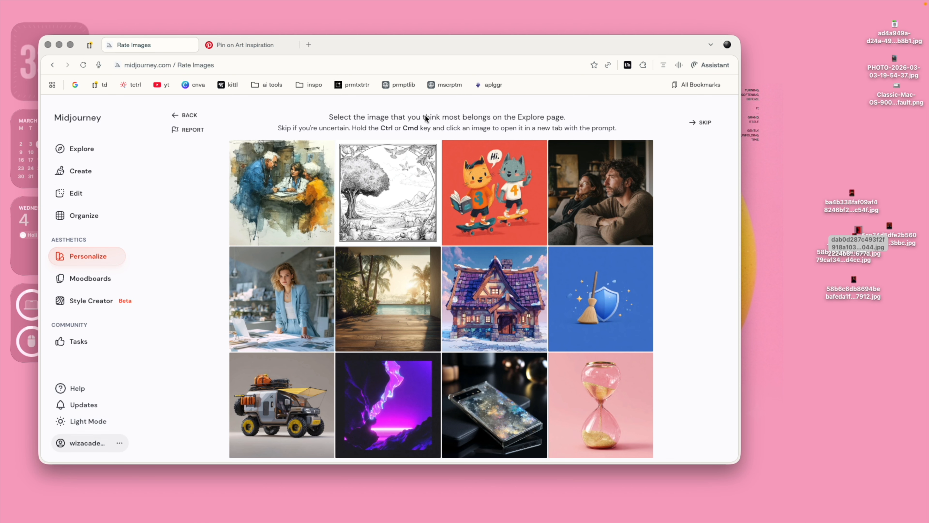
pyautogui.moveTo(364, 117); pyautogui.dragTo(466, 118)
pyautogui.click(607, 217)
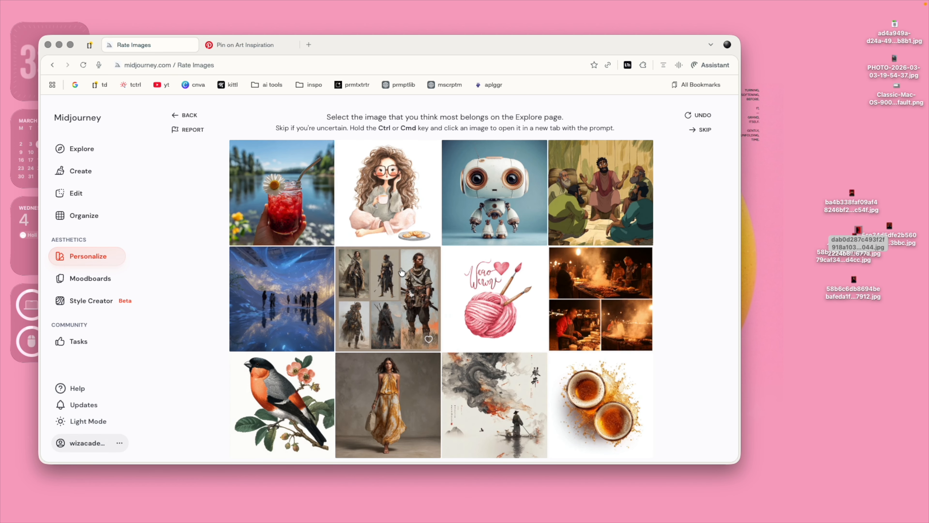
pyautogui.click(476, 203)
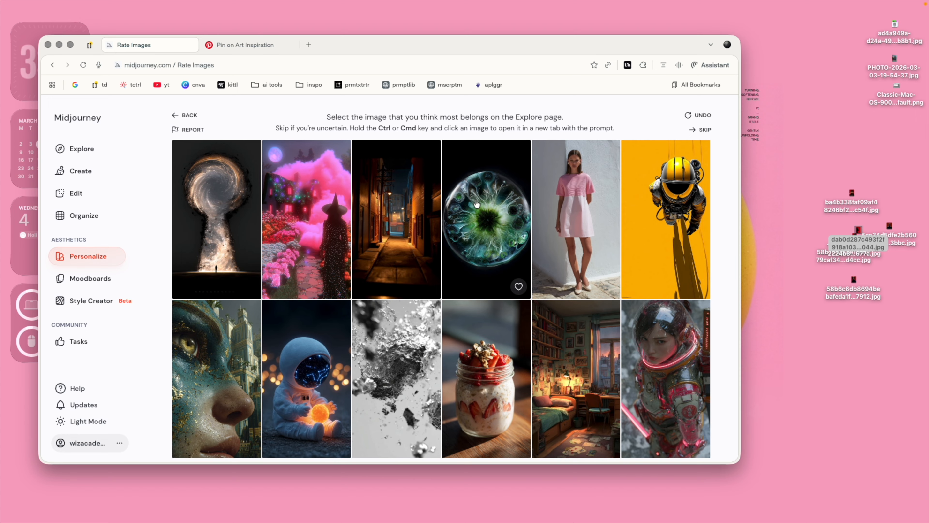
pyautogui.click(423, 317)
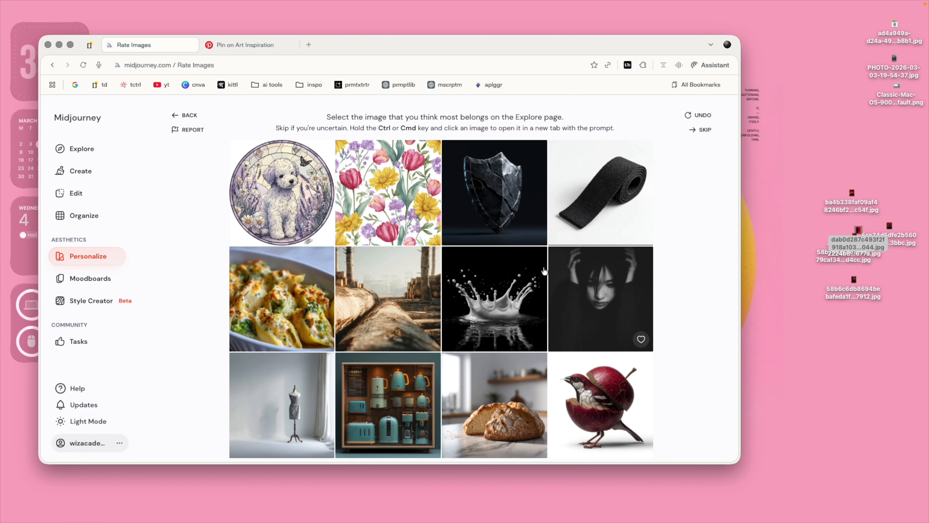
pyautogui.click(504, 385)
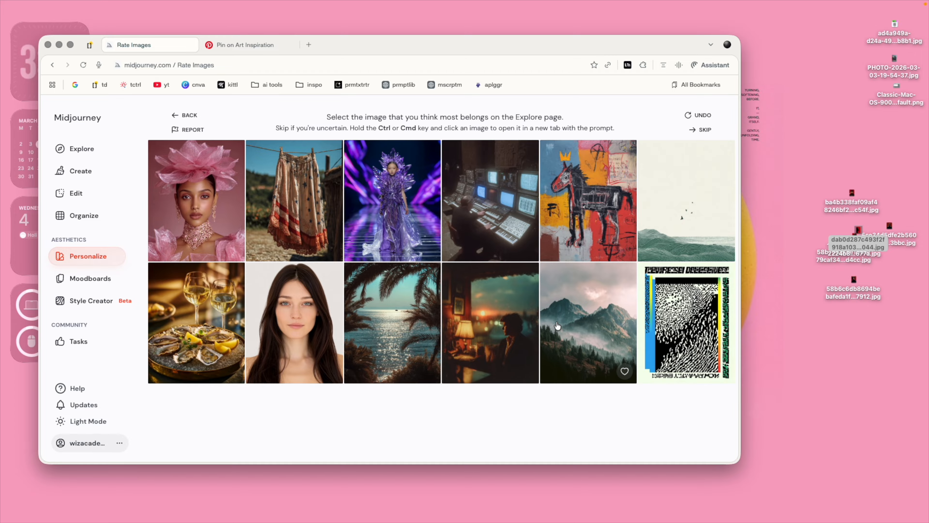
pyautogui.click(432, 332)
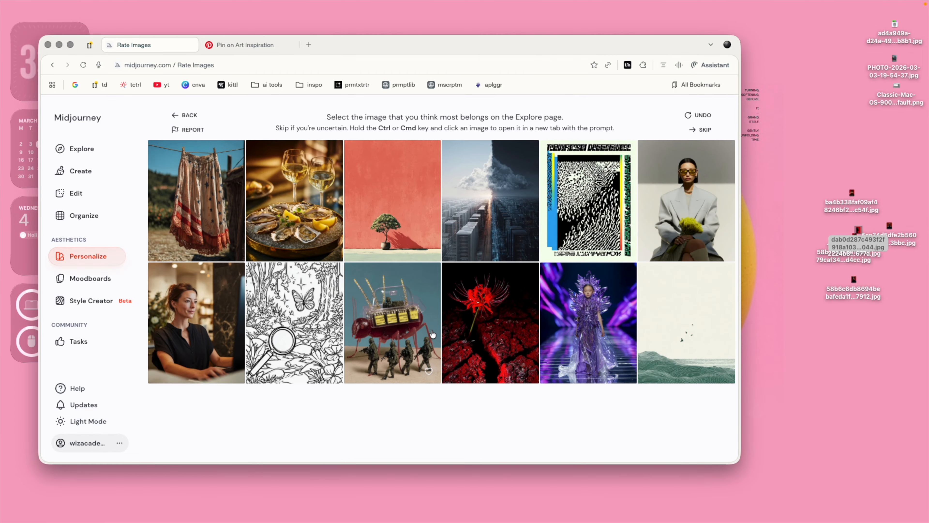
pyautogui.click(399, 253)
pyautogui.click(413, 241)
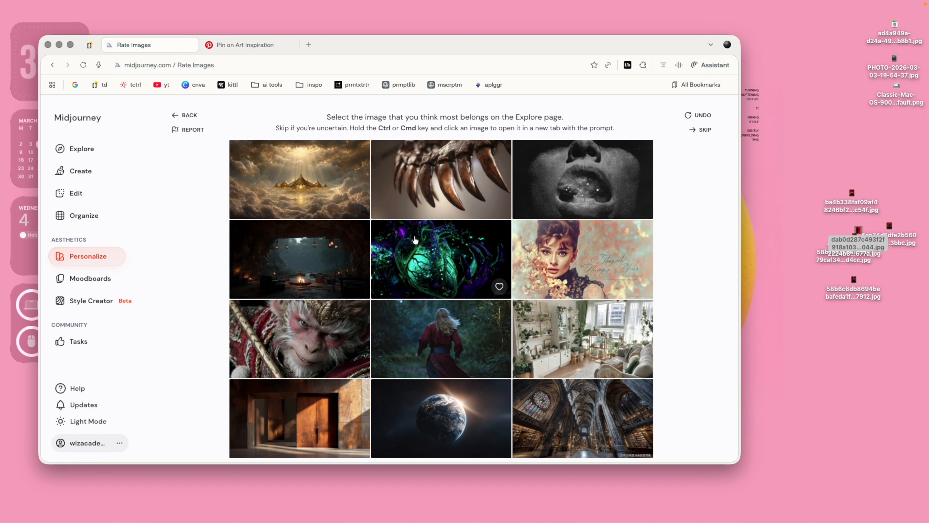
pyautogui.click(415, 240)
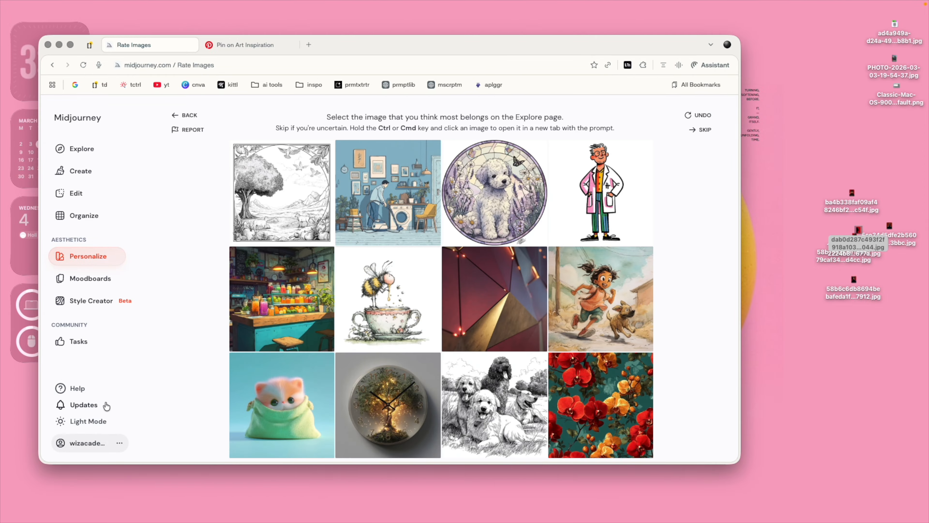
pyautogui.click(95, 348)
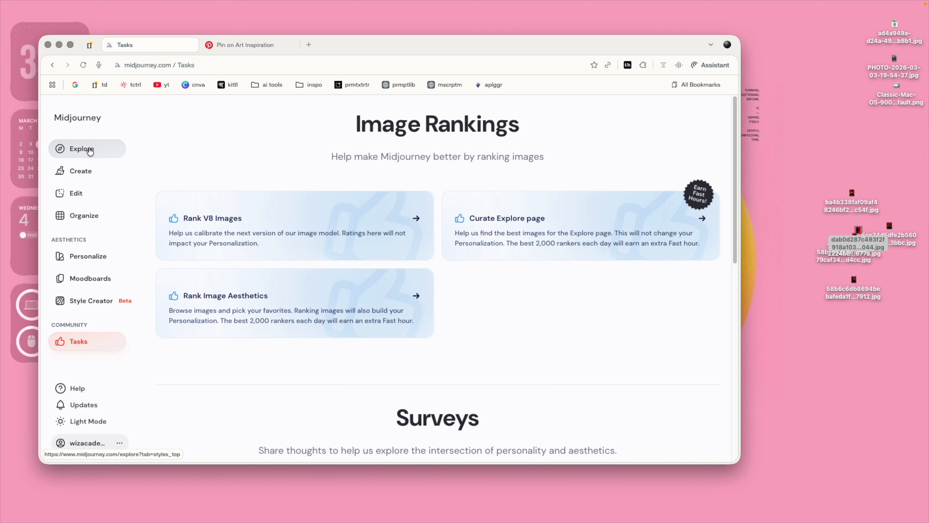
# On the Create page, replace the prompt with "a man walking in the wind, wearing an old samurai costume, something that looks like an akira kurasawa frame.".
pyautogui.click(85, 169)
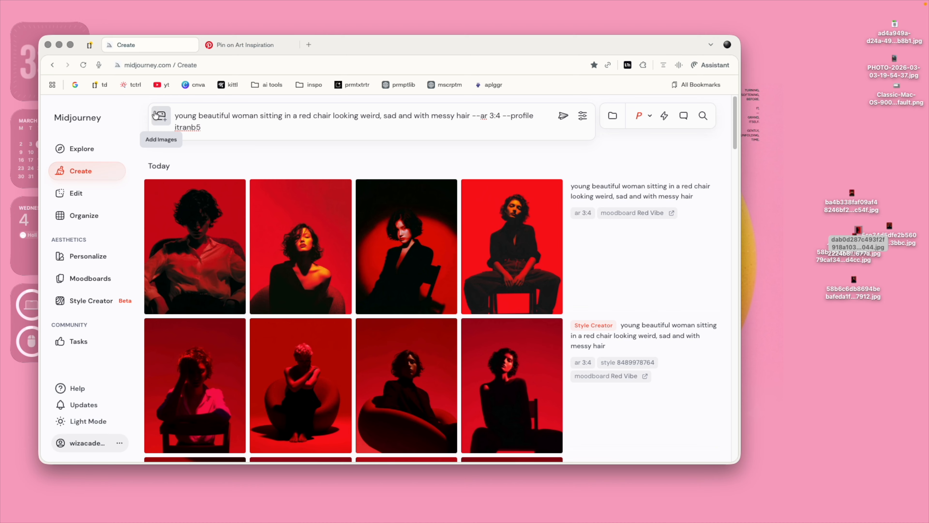
pyautogui.moveTo(176, 115); pyautogui.dragTo(238, 146)
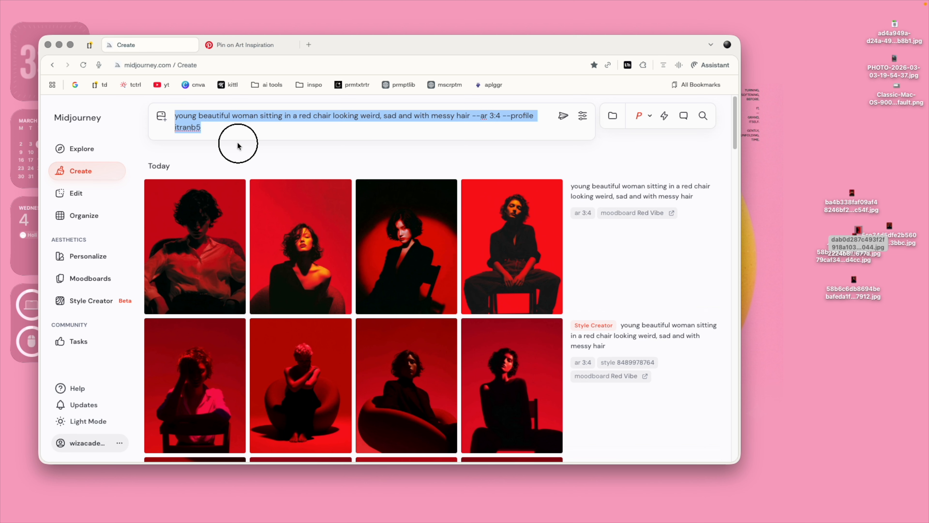
pyautogui.press('BackSpace')
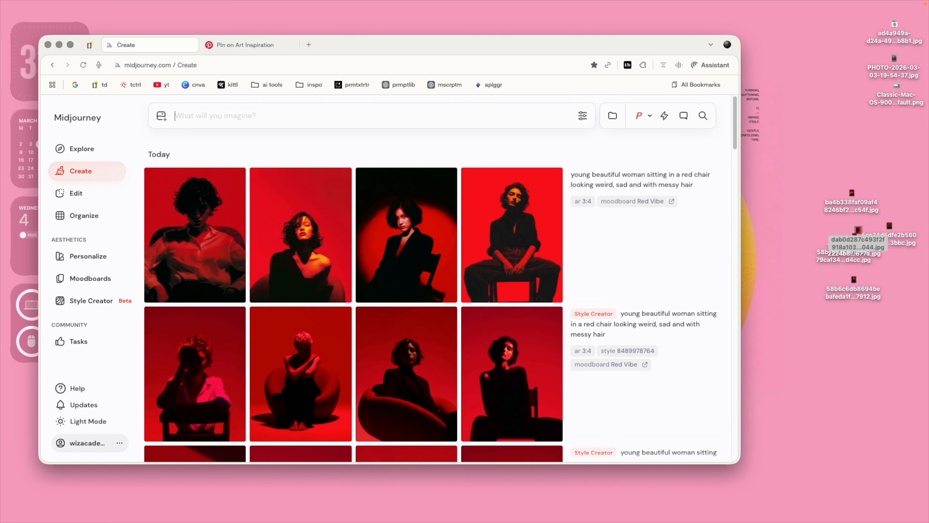
pyautogui.write('a man walking in the ')
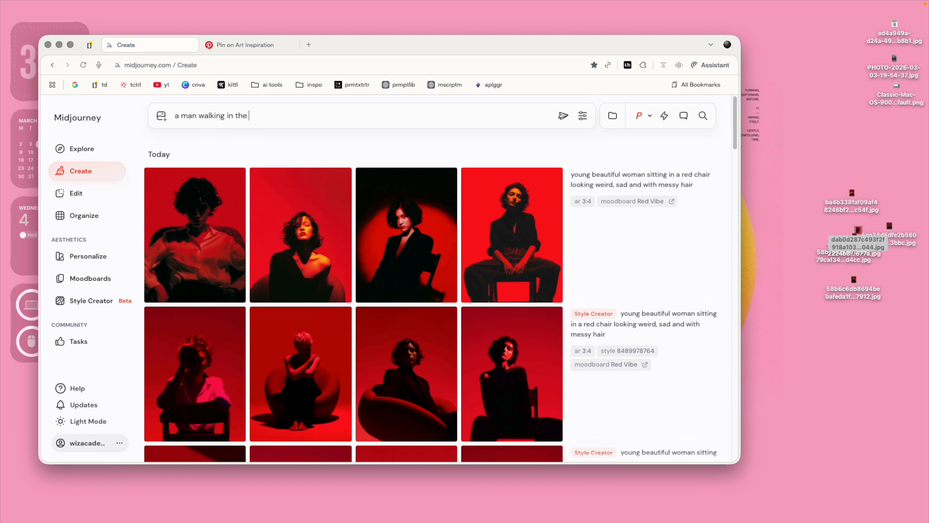
pyautogui.write('wind, waearing an old samura')
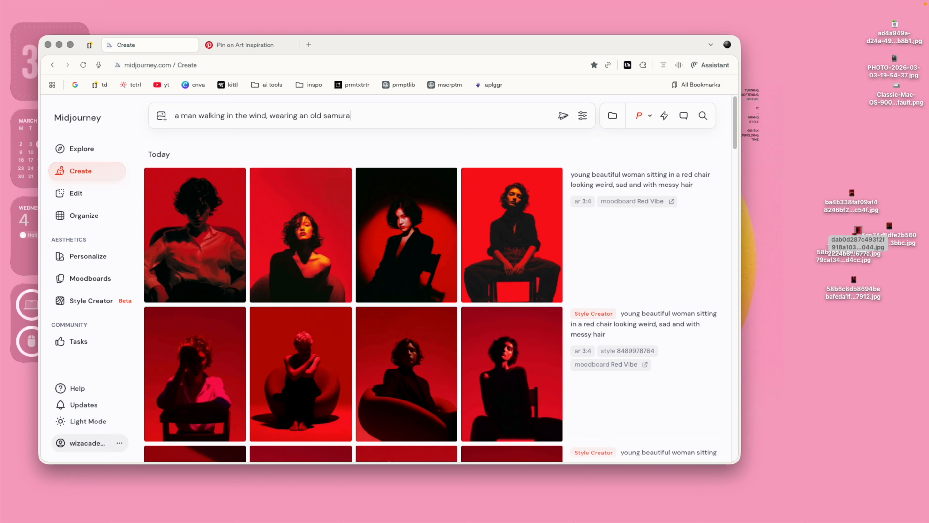
pyautogui.write('i costume, something that looks liek')
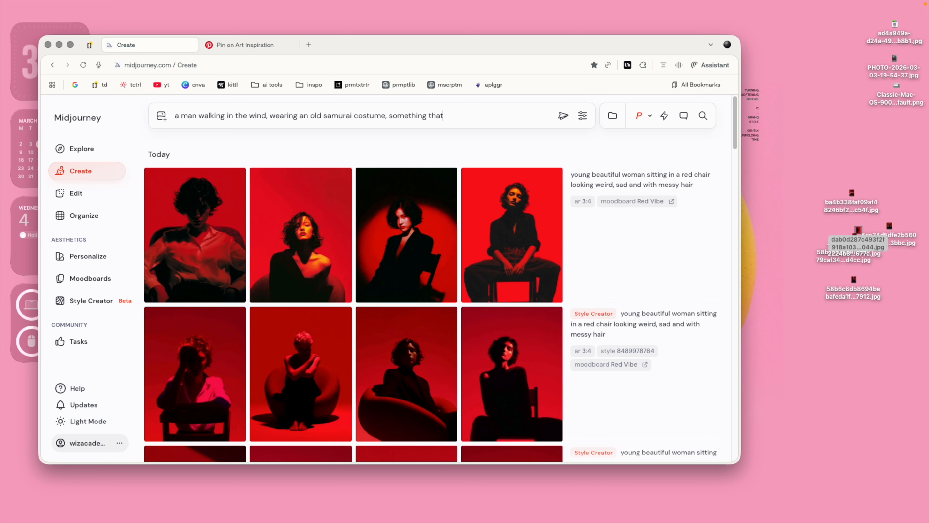
pyautogui.press('BackSpace')
pyautogui.press('BackSpace')
pyautogui.write('ke an akira kurasawa frame.')
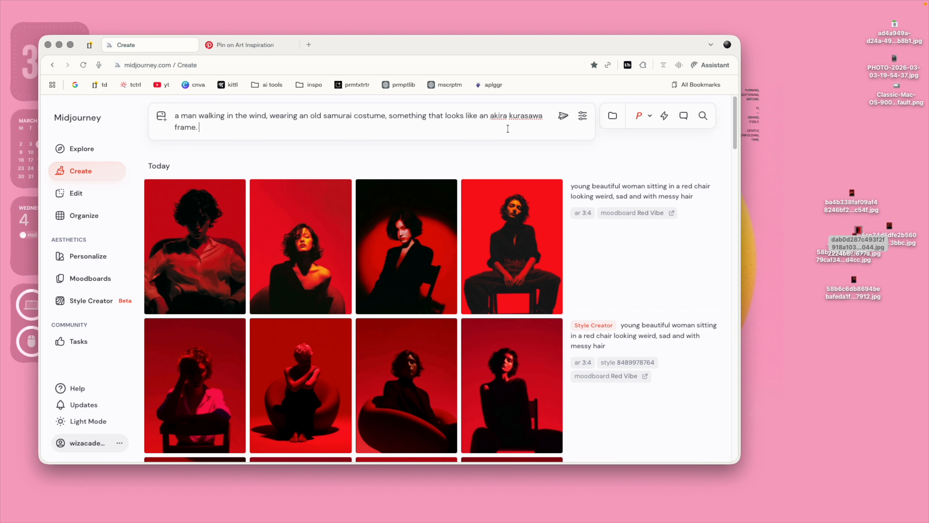
# Set the prompt's aspect ratio to landscape 16:9.
pyautogui.click(583, 115)
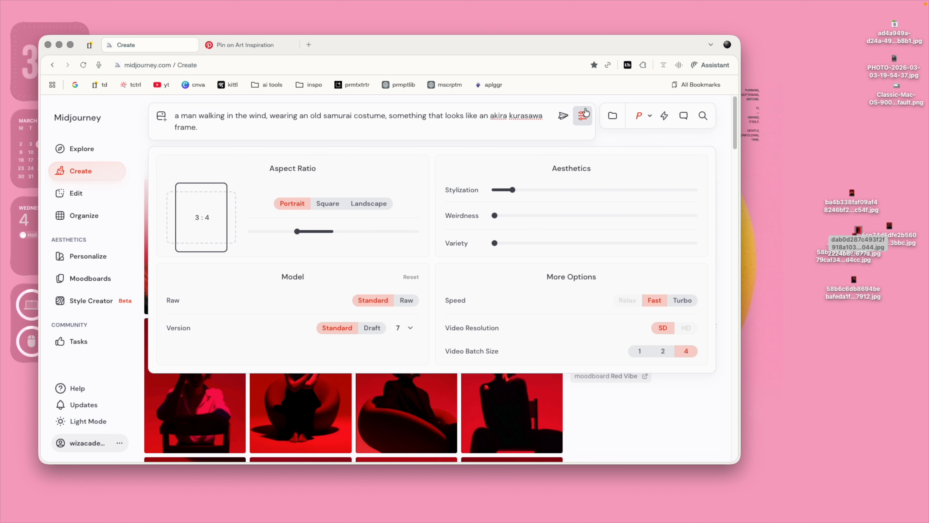
pyautogui.moveTo(494, 213)
pyautogui.click(353, 206)
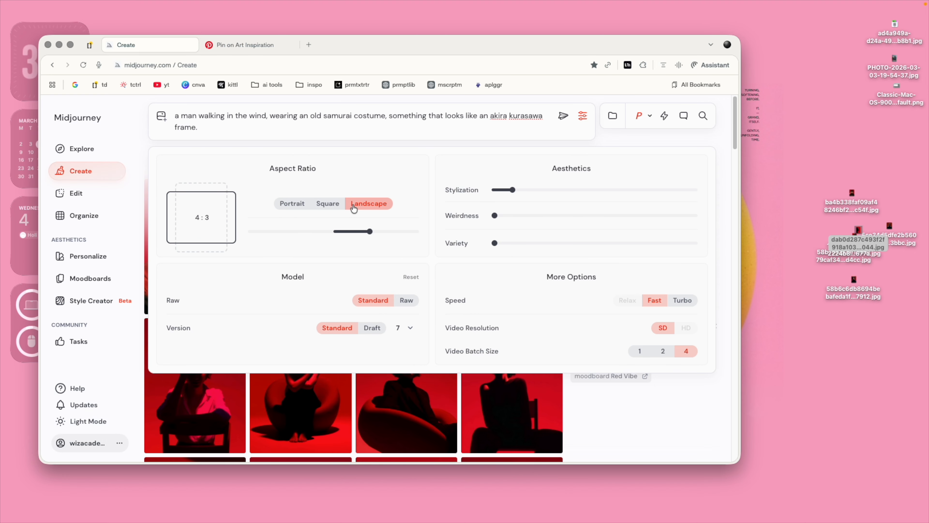
pyautogui.moveTo(368, 230); pyautogui.dragTo(394, 231)
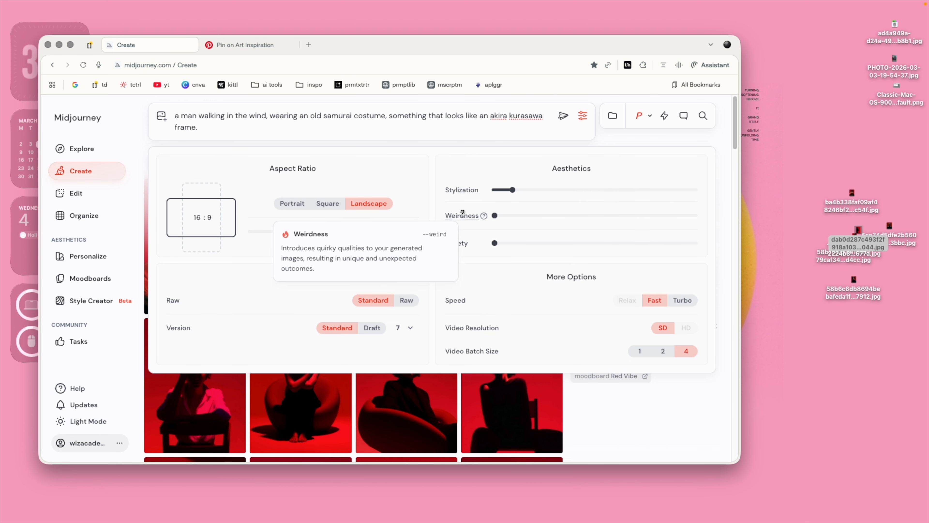
# Raise the Stylization and Weirdness values slightly for the samurai prompt.
pyautogui.moveTo(513, 192)
pyautogui.moveTo(513, 190); pyautogui.dragTo(522, 190)
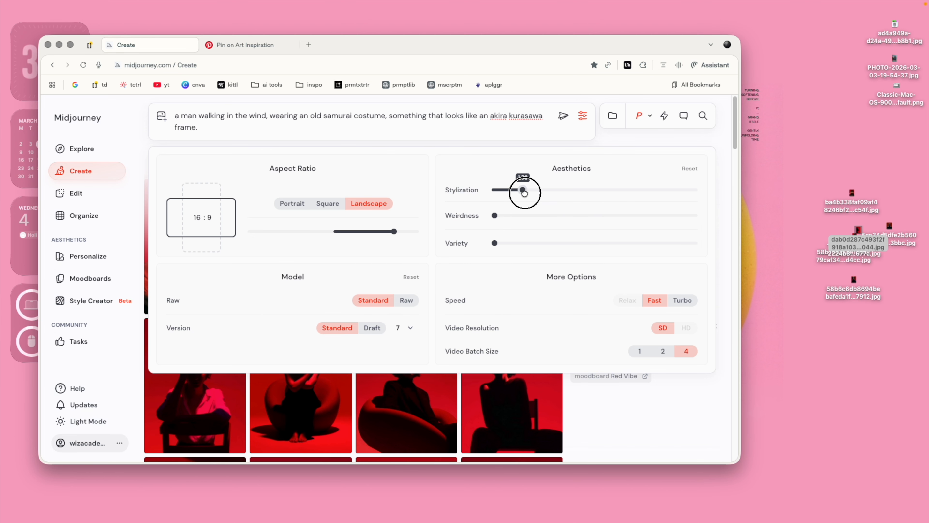
pyautogui.moveTo(484, 218)
pyautogui.moveTo(495, 216); pyautogui.dragTo(506, 215)
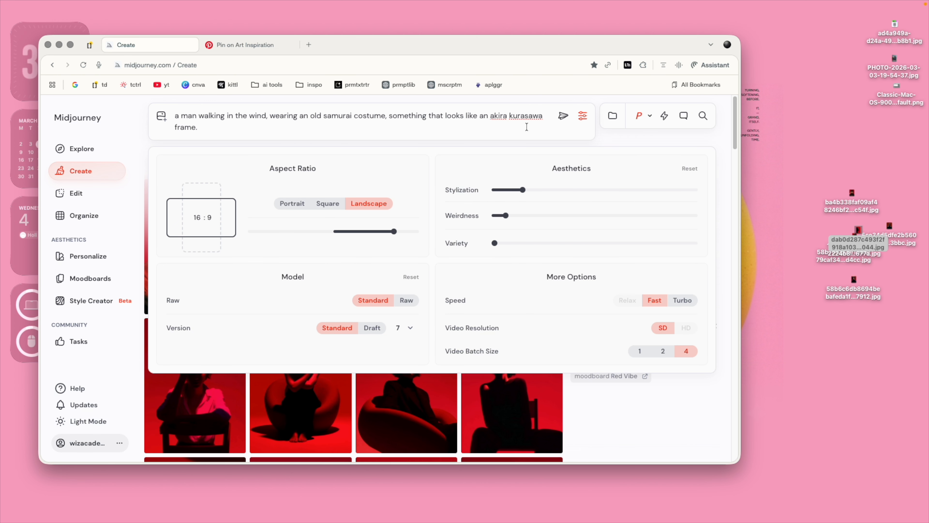
# Generate images from the samurai prompt and view two of the resulting landscape images enlarged.
pyautogui.click(620, 408)
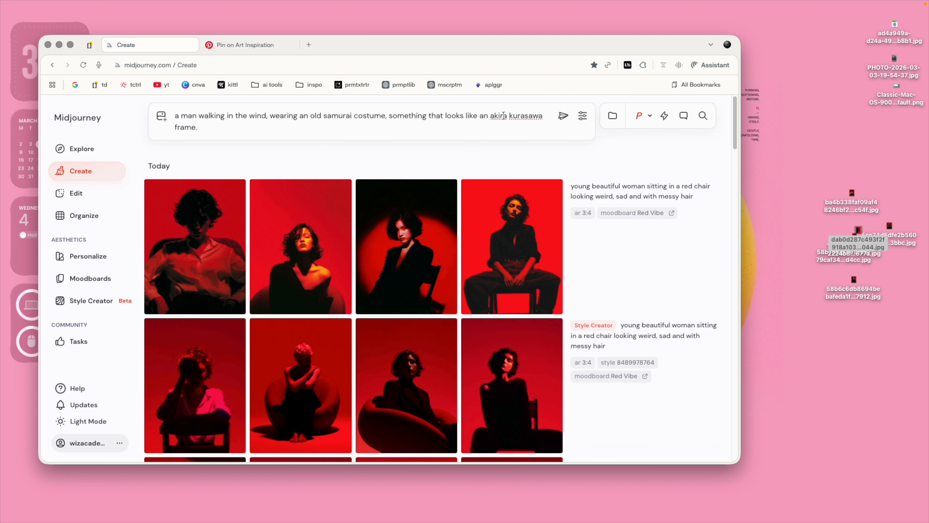
pyautogui.click(564, 116)
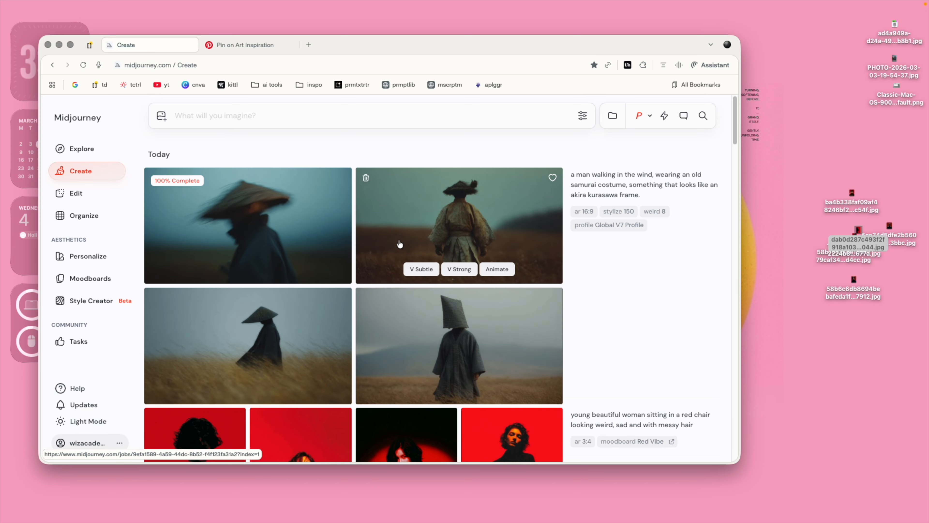
pyautogui.click(292, 210)
pyautogui.click(534, 148)
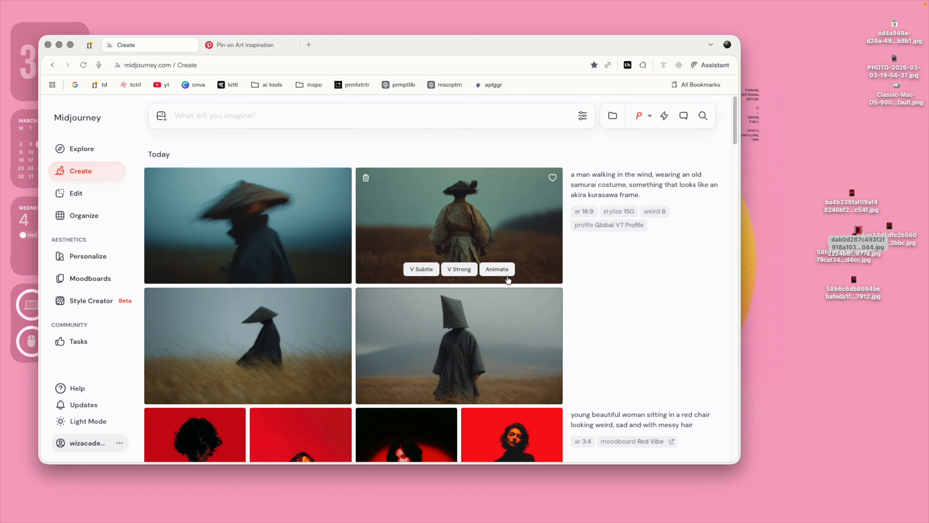
pyautogui.click(453, 215)
pyautogui.click(246, 161)
# Reuse the samurai prompt text and generate it with the parameter --ar 3:4 appended.
pyautogui.click(212, 117)
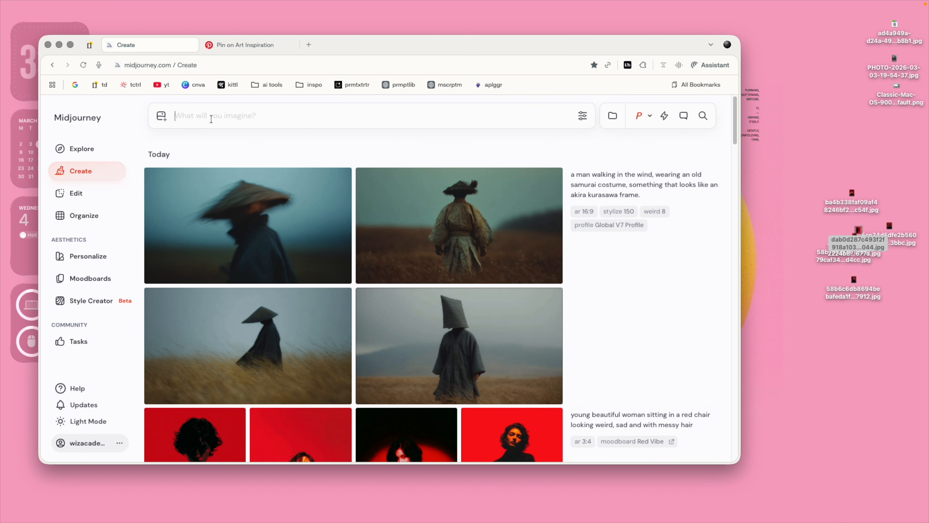
pyautogui.click(699, 196)
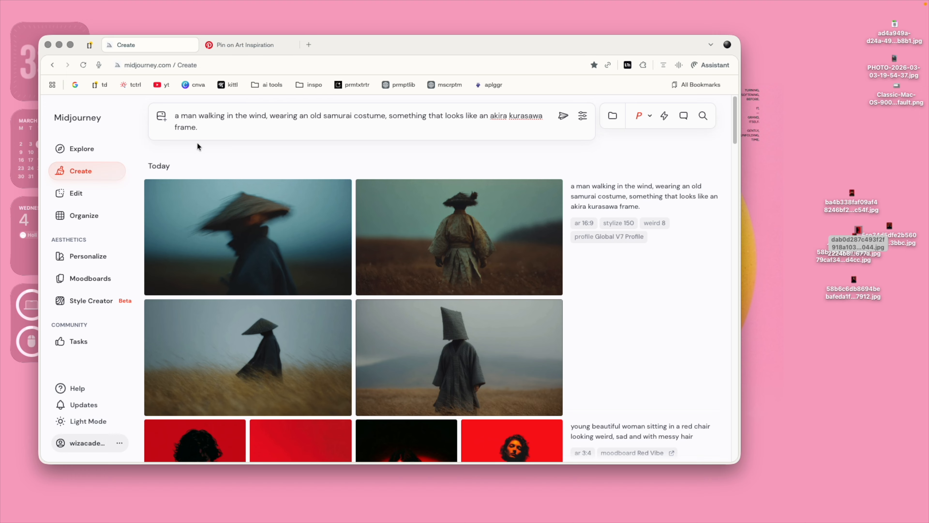
pyautogui.click(582, 113)
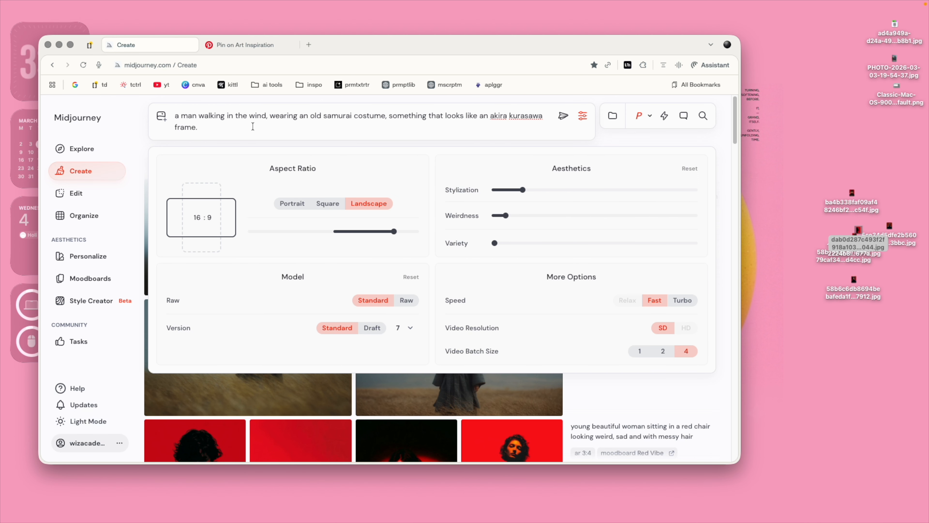
pyautogui.click(593, 377)
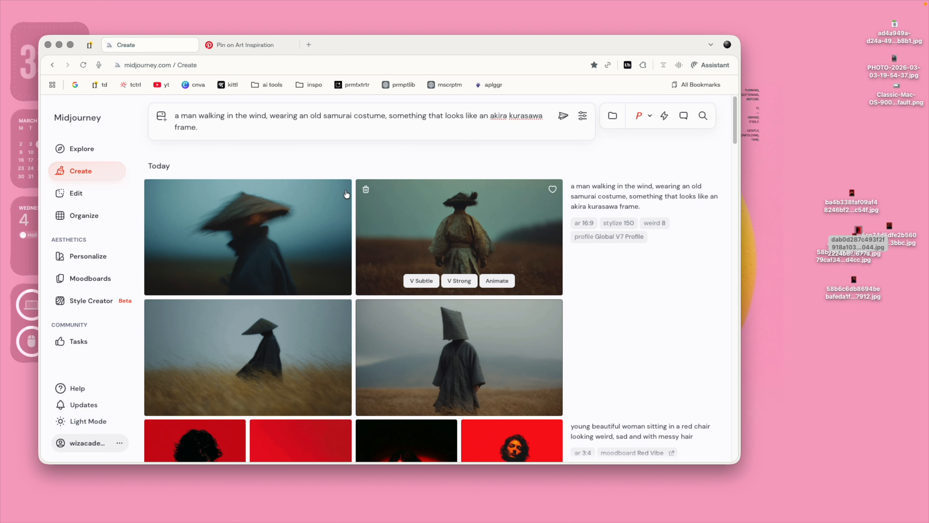
pyautogui.click(215, 132)
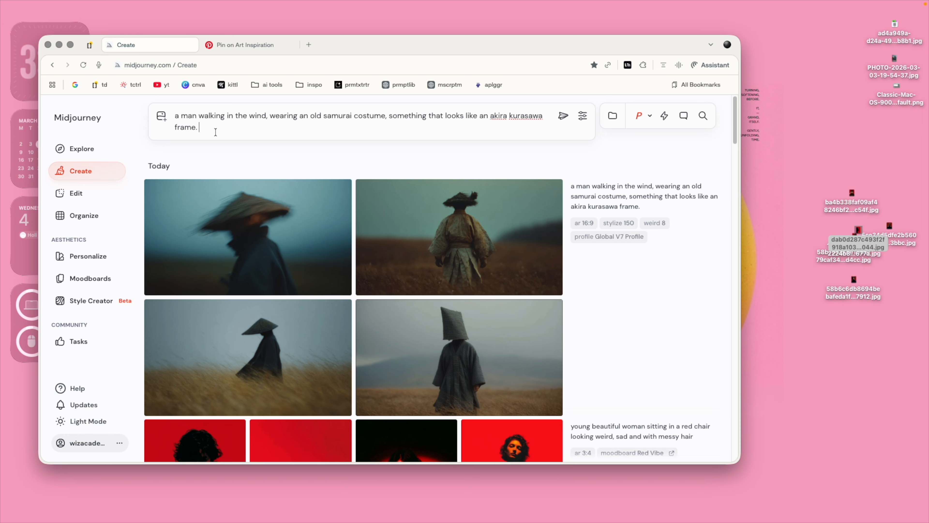
pyautogui.write('--a')
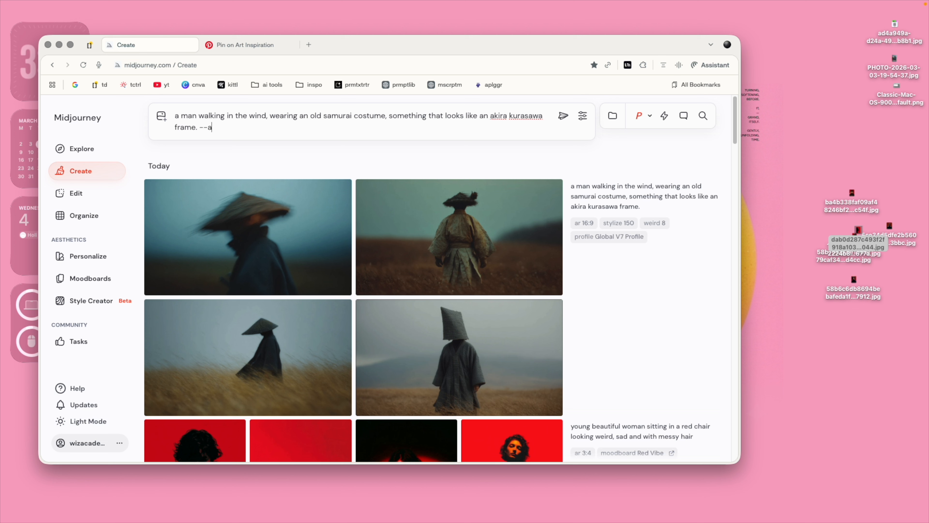
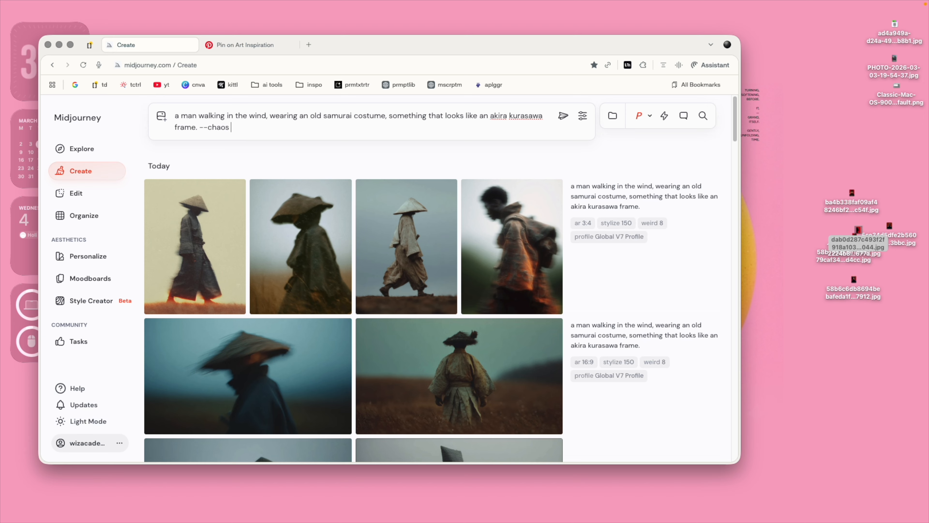
# Generate the samurai prompt with --chaos 80 and compare the new images with the earlier batches.
pyautogui.write('80')
pyautogui.press('Return')
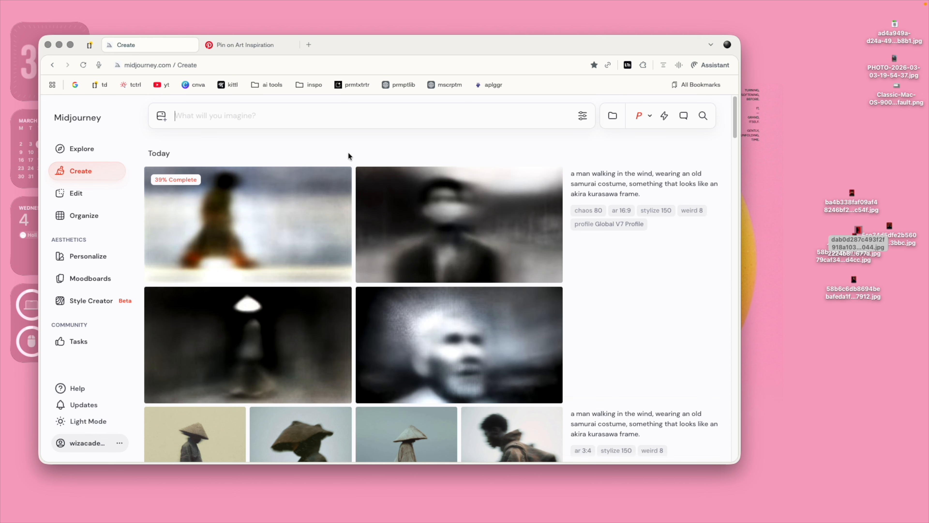
pyautogui.scroll(-2, 349, 152)
pyautogui.scroll(-7, 348, 153)
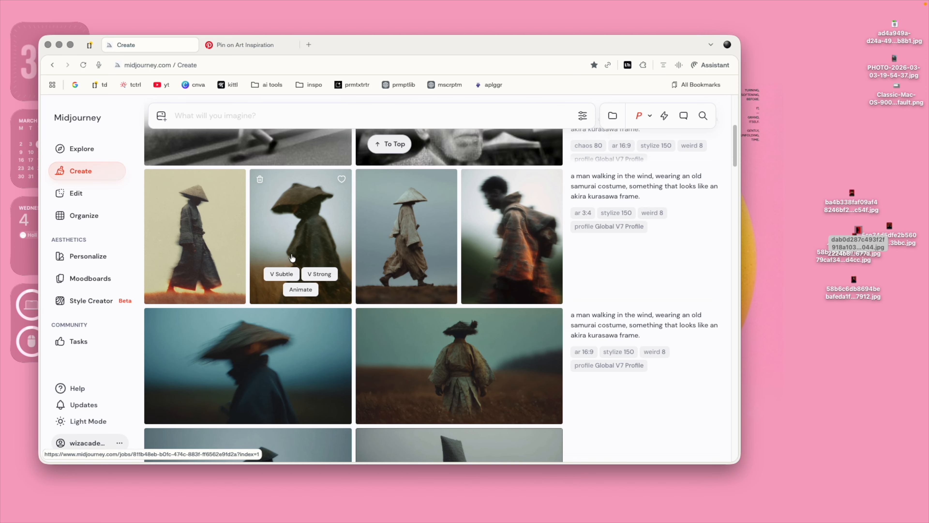
pyautogui.scroll(7, 293, 257)
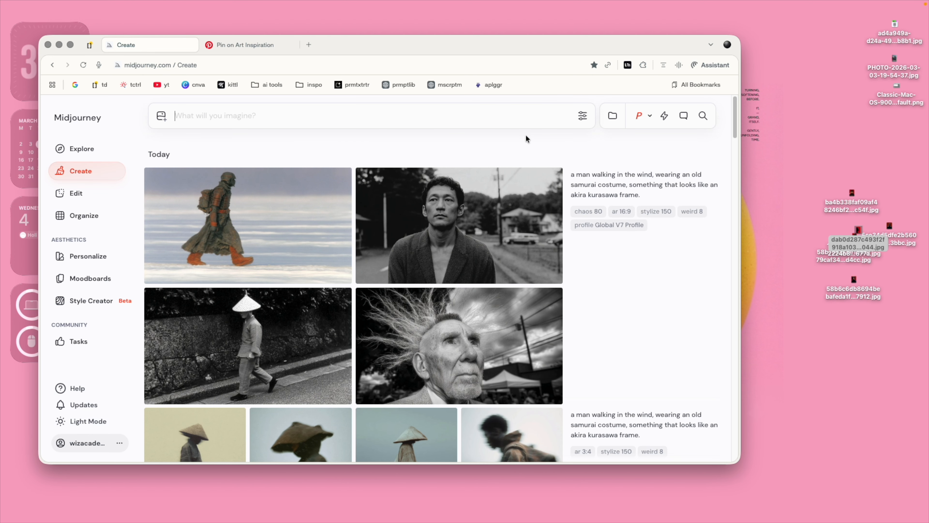
# View each of the four chaos 80 images enlarged, from the wild-haired man to the walking figure in orange boots.
pyautogui.click(473, 356)
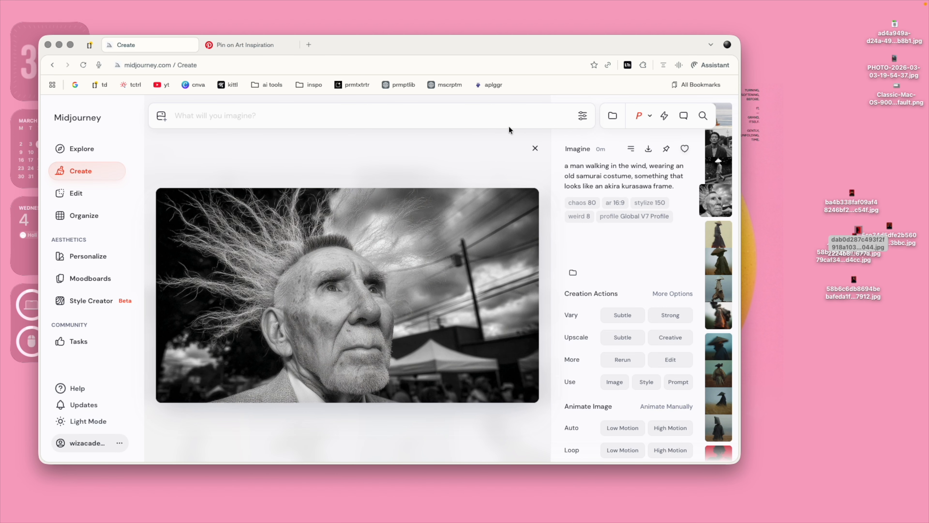
pyautogui.click(534, 149)
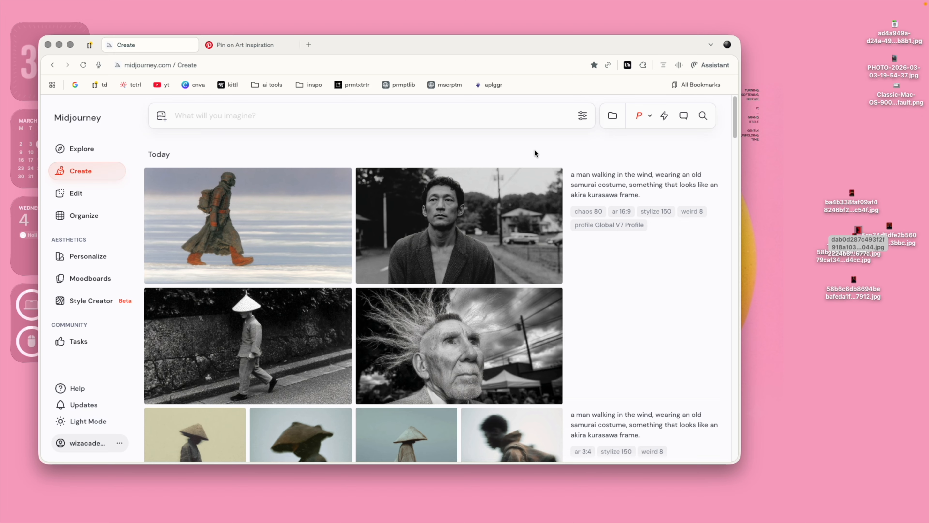
pyautogui.click(269, 369)
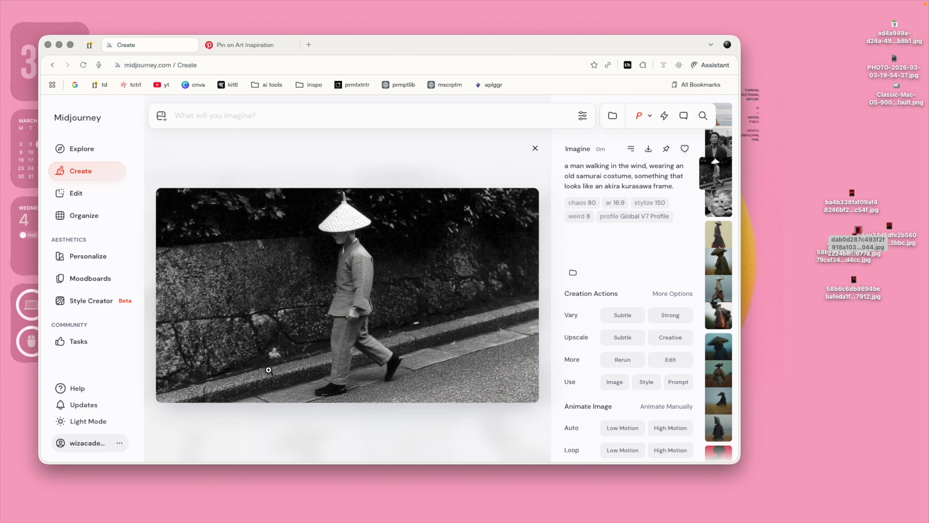
pyautogui.click(535, 148)
pyautogui.click(482, 211)
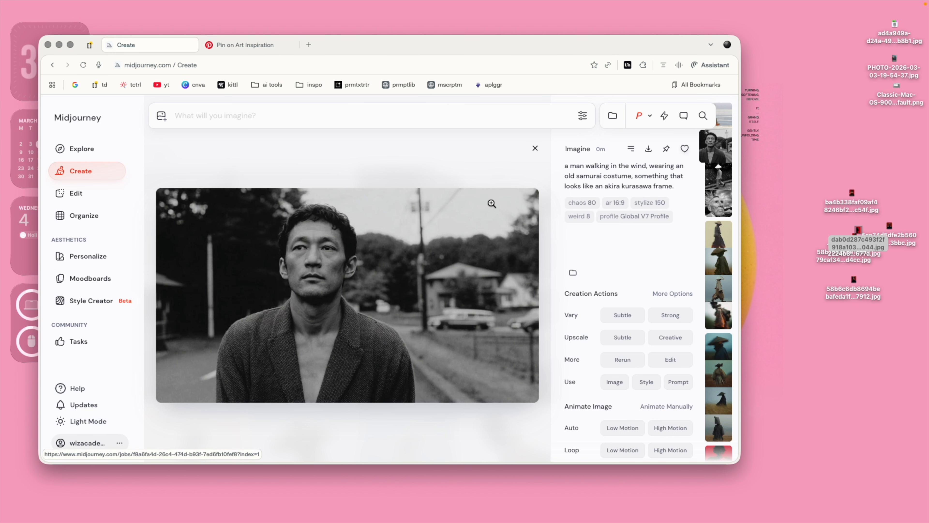
pyautogui.click(535, 148)
pyautogui.click(307, 199)
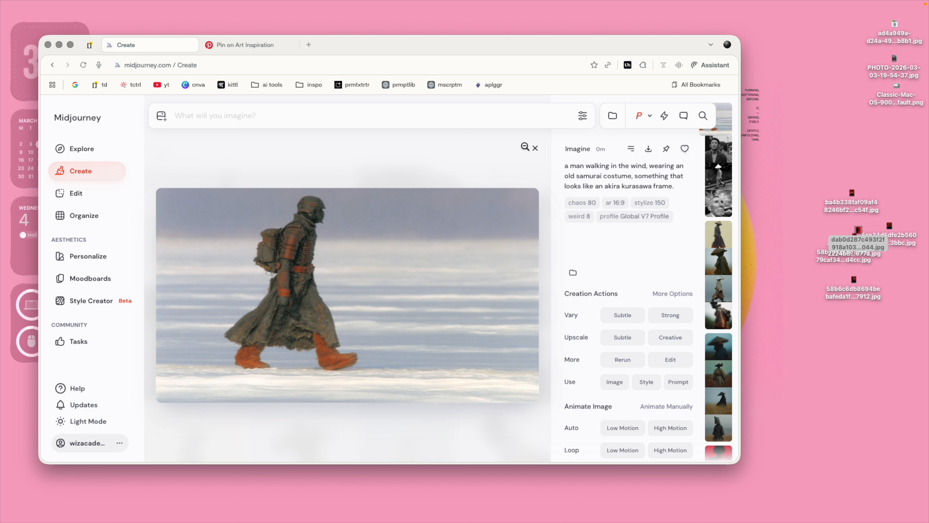
pyautogui.click(535, 148)
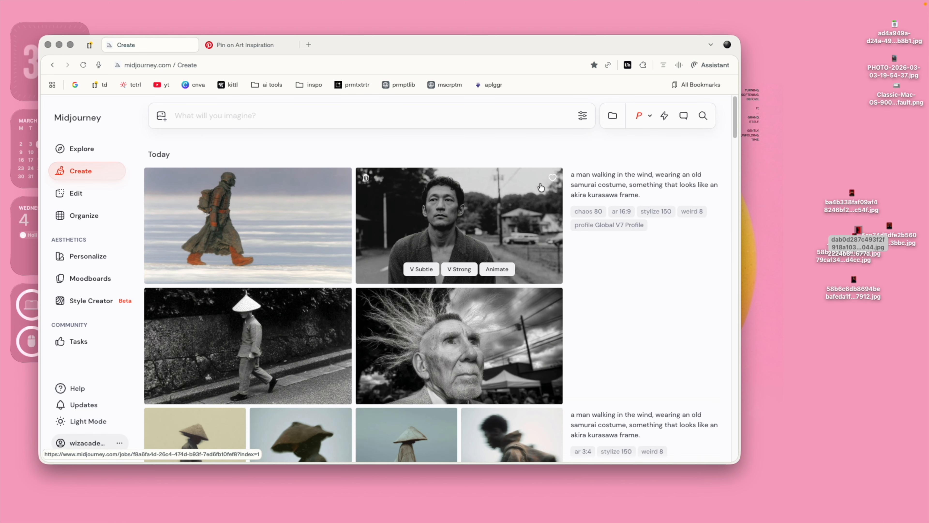
# Reuse the samurai prompt text and generate it with --stylize 0 appended.
pyautogui.click(343, 121)
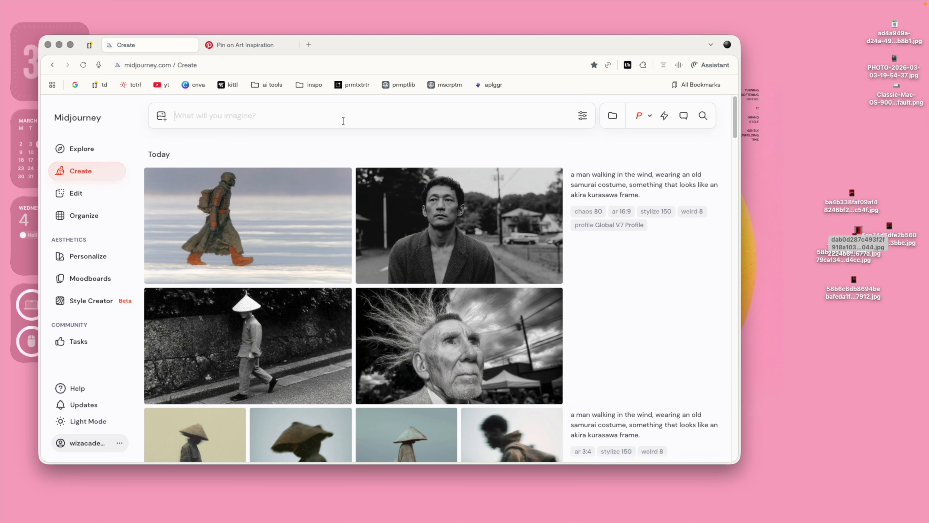
pyautogui.click(701, 194)
pyautogui.click(354, 129)
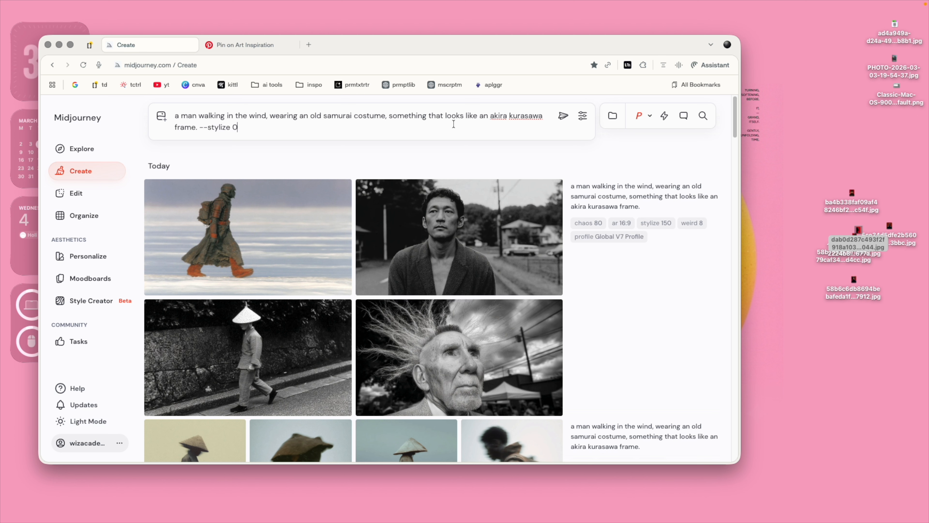
pyautogui.click(562, 115)
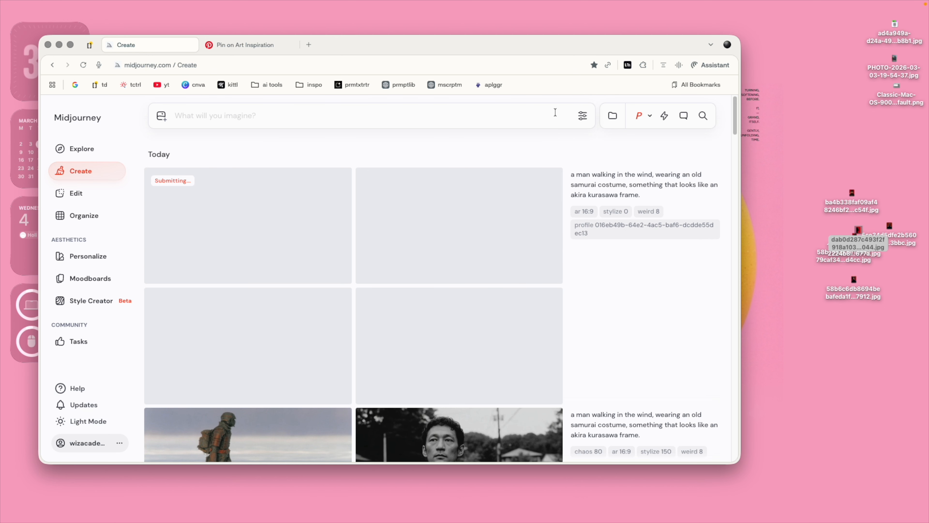
# Compare the stylize 0 images with the earlier chaos 80, 3:4 and 16:9 samurai batches.
pyautogui.scroll(-2, 692, 315)
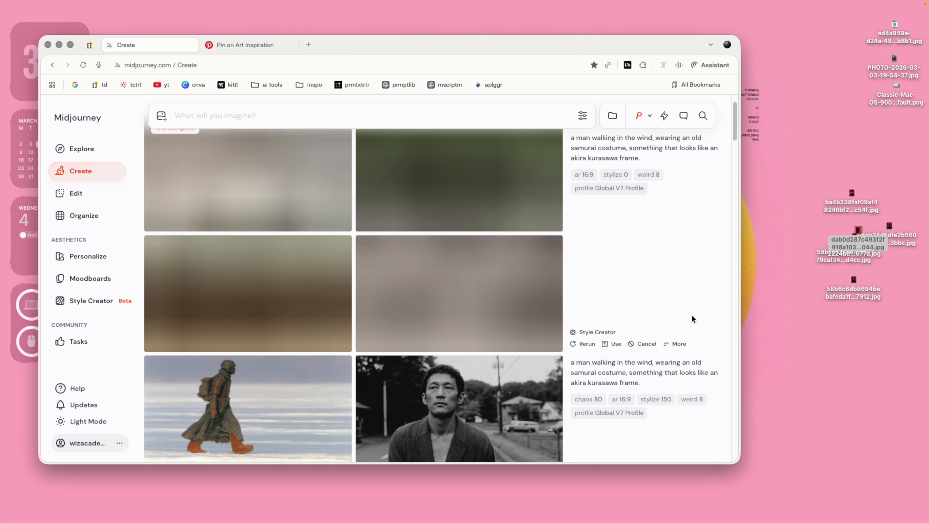
pyautogui.scroll(-3, 692, 315)
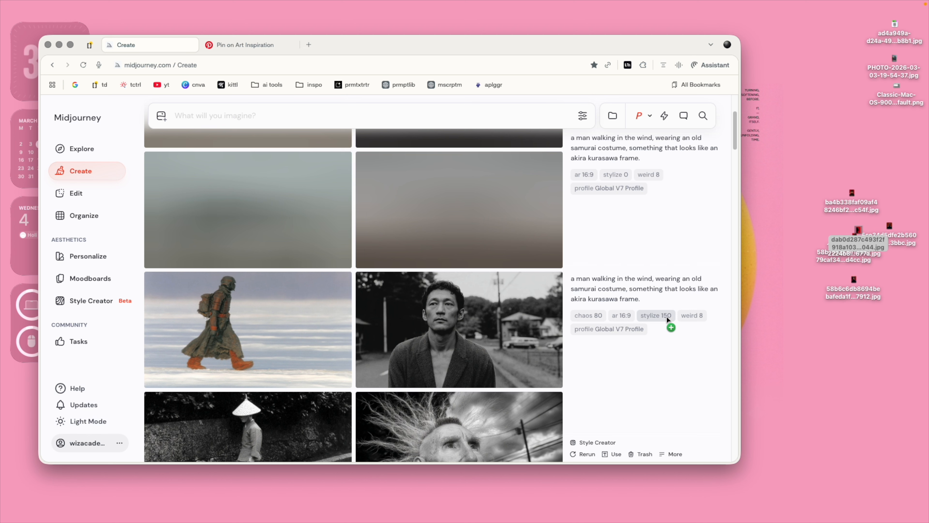
pyautogui.scroll(-2, 680, 340)
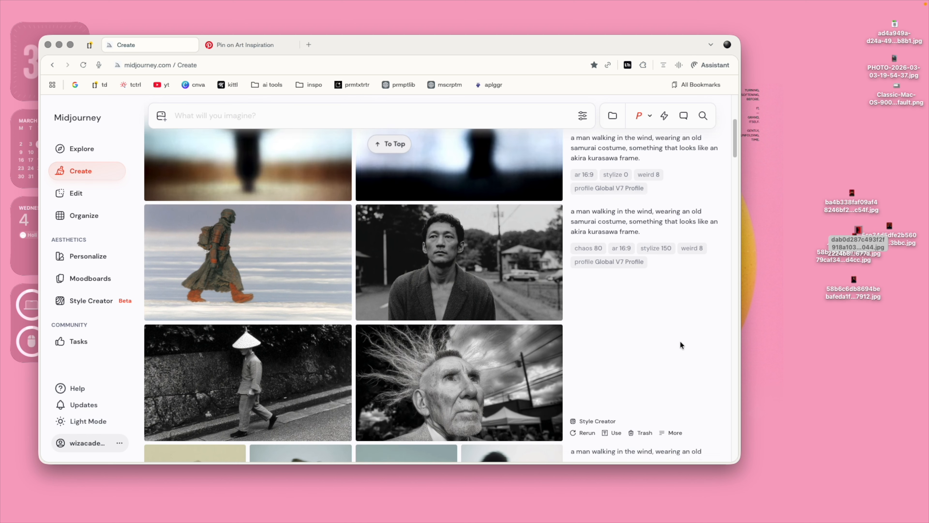
pyautogui.scroll(-5, 680, 341)
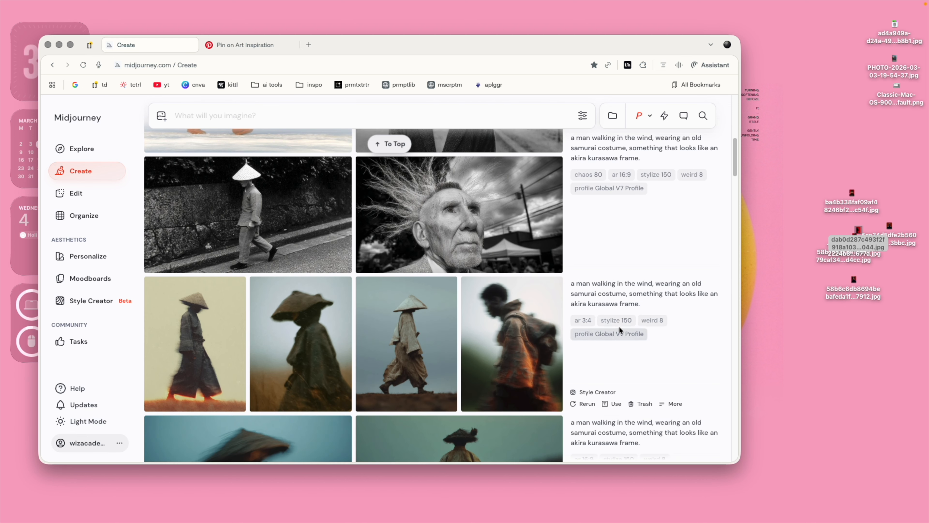
pyautogui.scroll(-4, 610, 337)
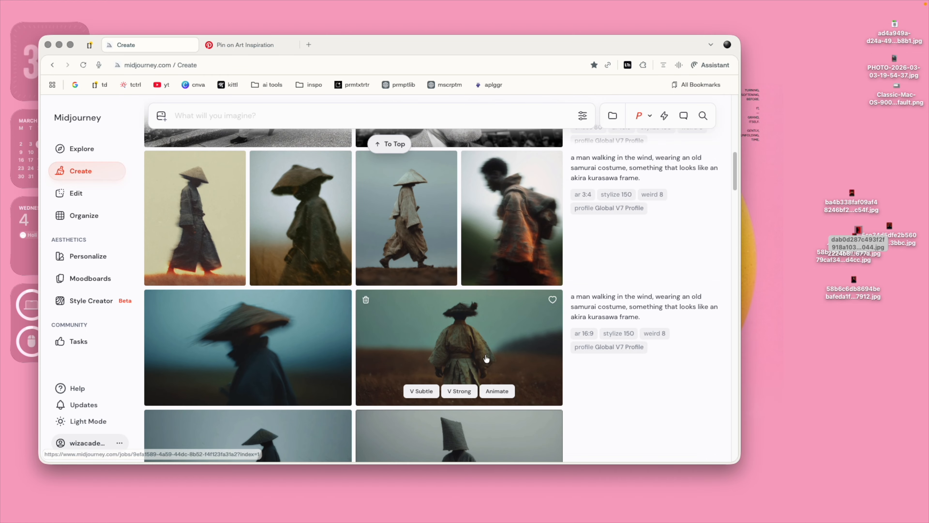
pyautogui.scroll(7, 600, 374)
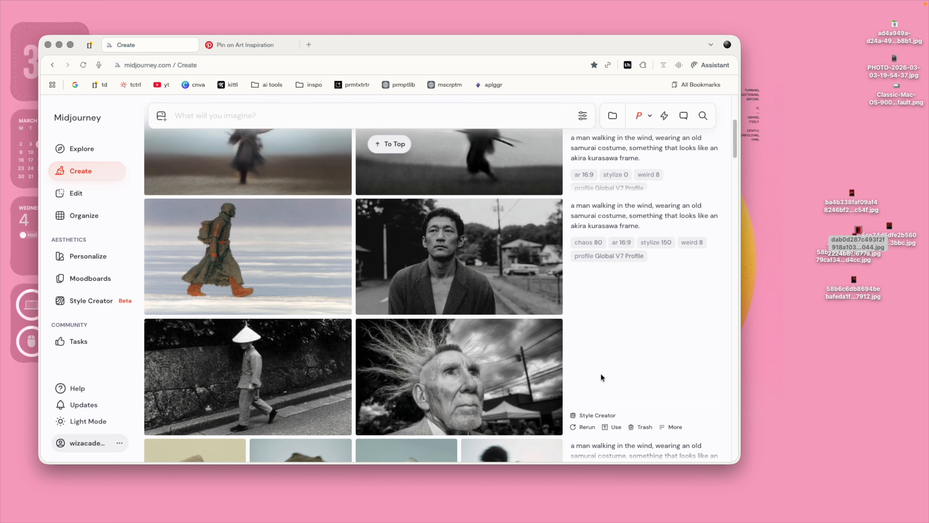
pyautogui.scroll(7, 600, 374)
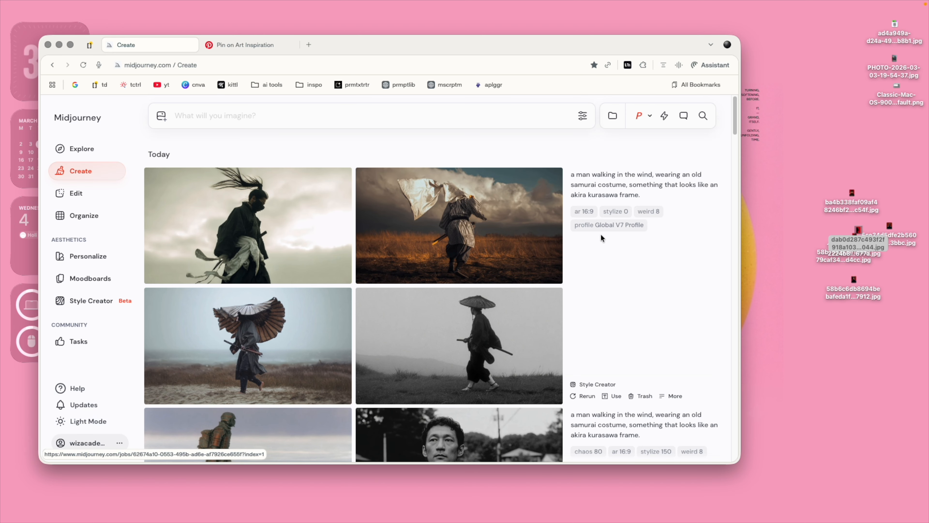
pyautogui.scroll(-10, 644, 342)
pyautogui.scroll(10, 643, 342)
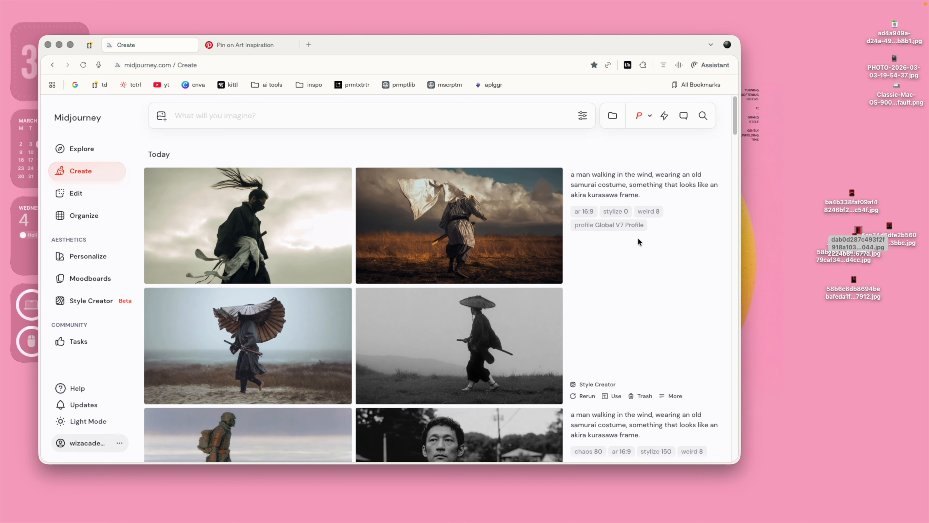
pyautogui.scroll(-5, 589, 355)
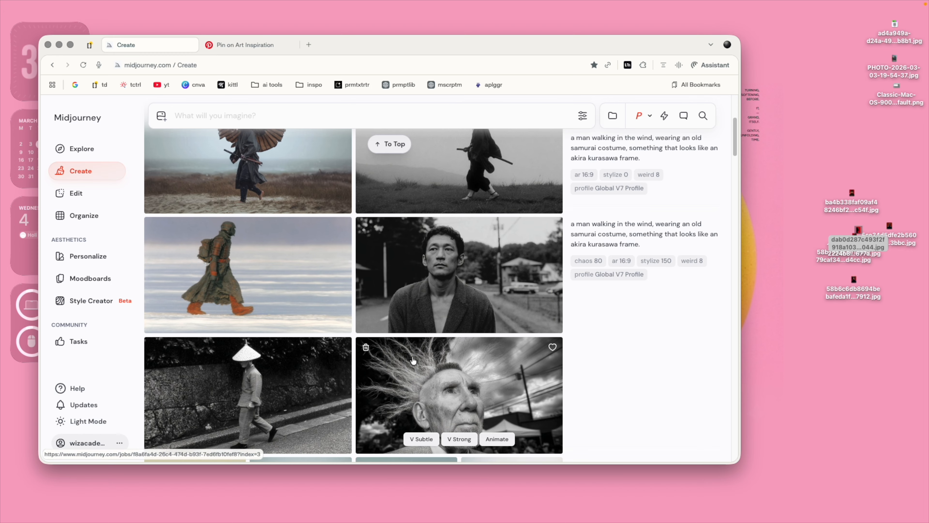
pyautogui.scroll(5, 418, 363)
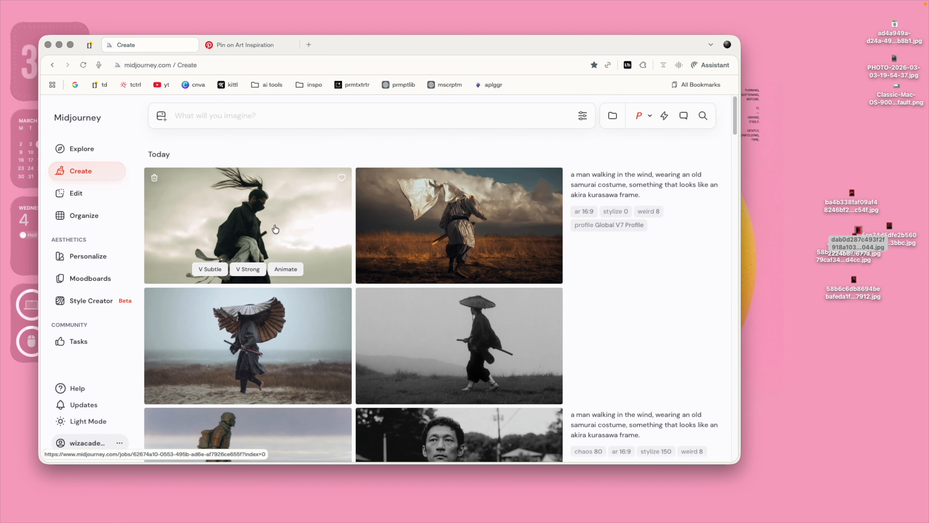
# View the first two stylize 0 samurai images enlarged and return to the image feed.
pyautogui.click(287, 225)
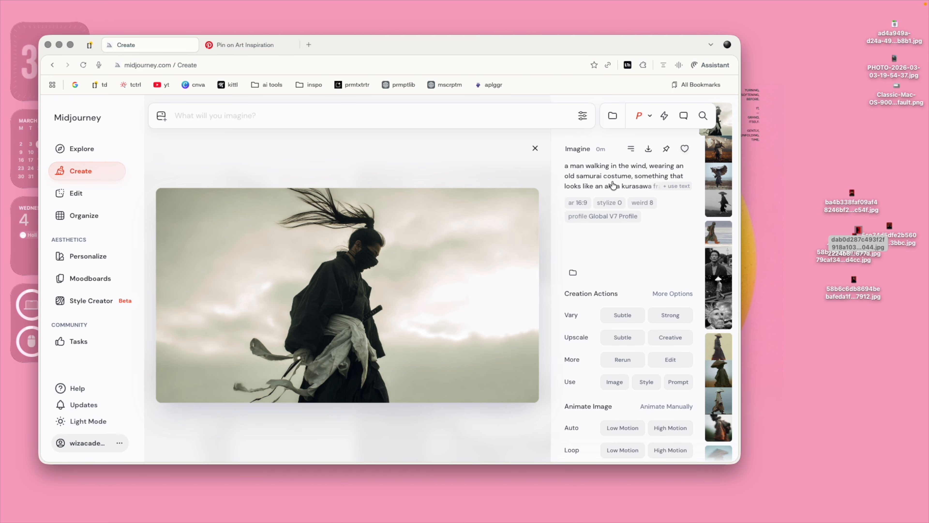
pyautogui.press('Right')
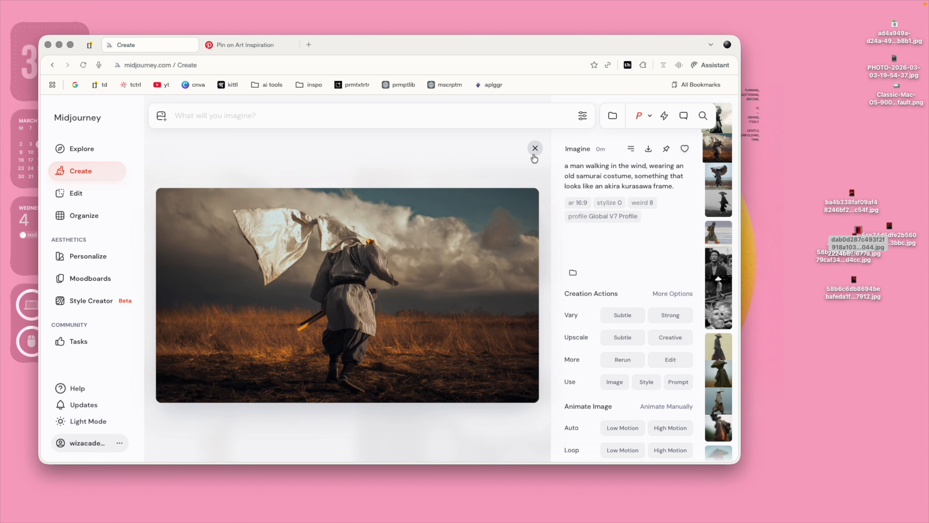
pyautogui.click(534, 148)
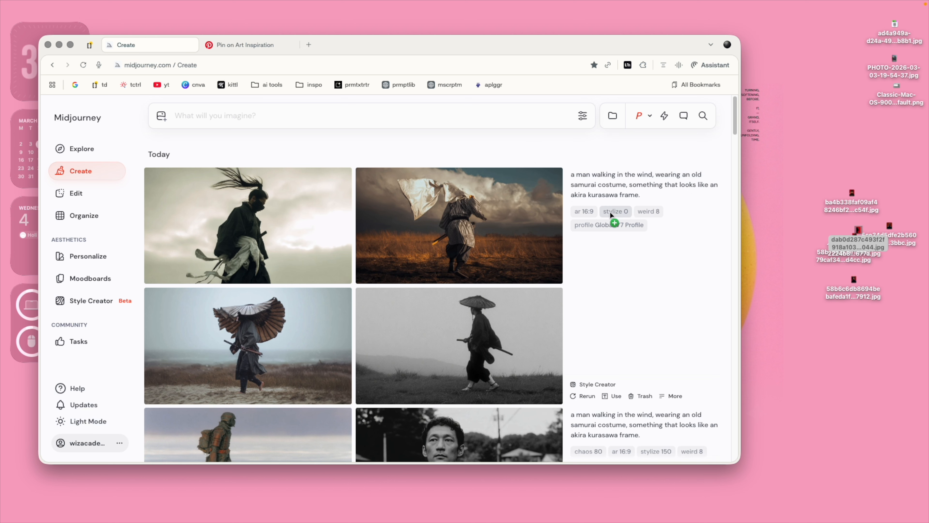
# View the remaining two stylize 0 images enlarged: the samurai with the fan-like umbrella and the black-and-white walking samurai.
pyautogui.click(292, 318)
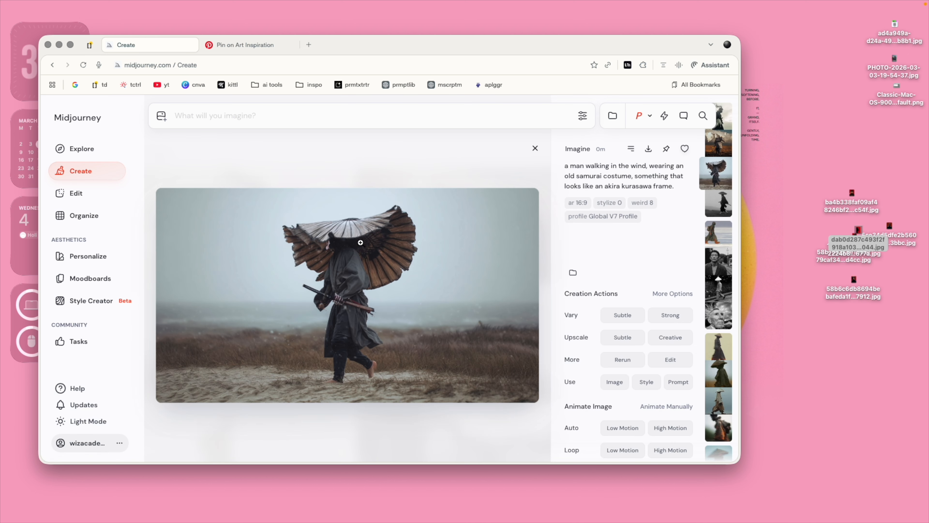
pyautogui.click(535, 148)
pyautogui.click(388, 370)
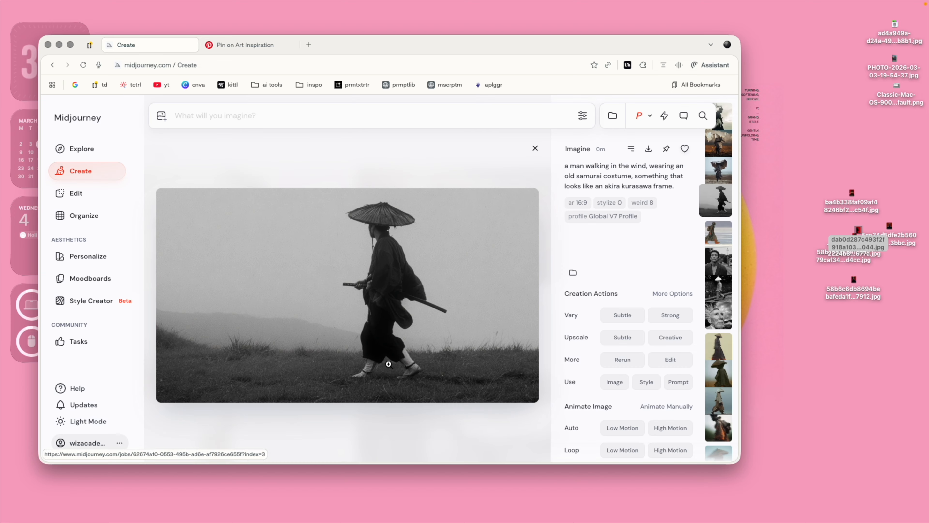
pyautogui.click(537, 152)
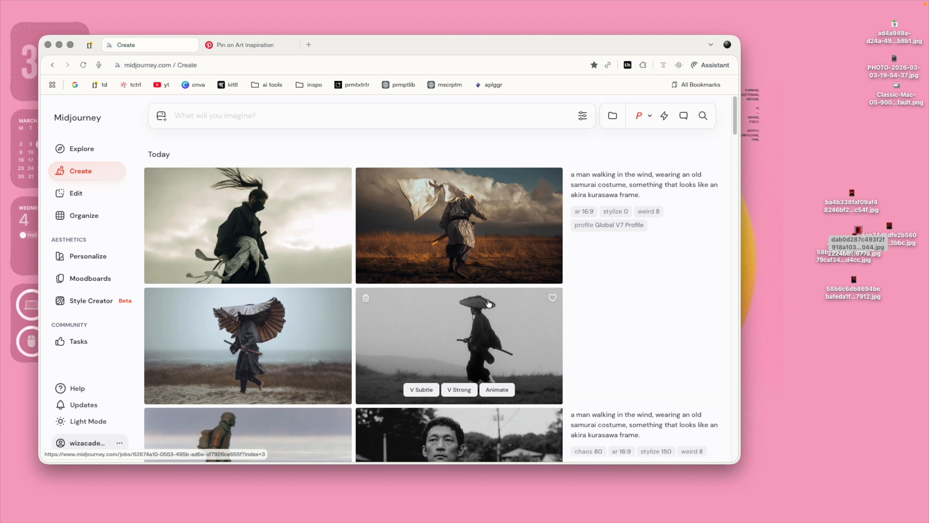
pyautogui.scroll(-1, 643, 187)
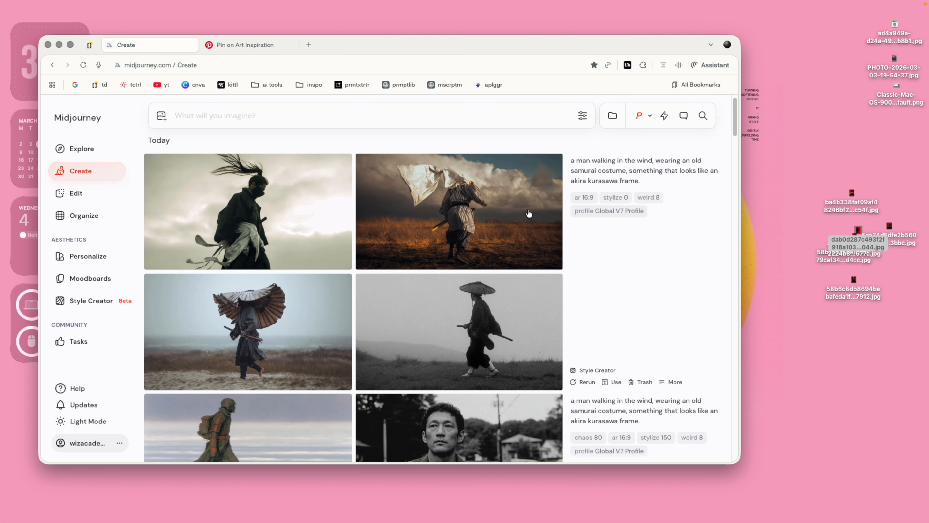
# View the chaos 80 images of the figure in orange boots and the wild-haired man enlarged for comparison.
pyautogui.scroll(-6, 463, 220)
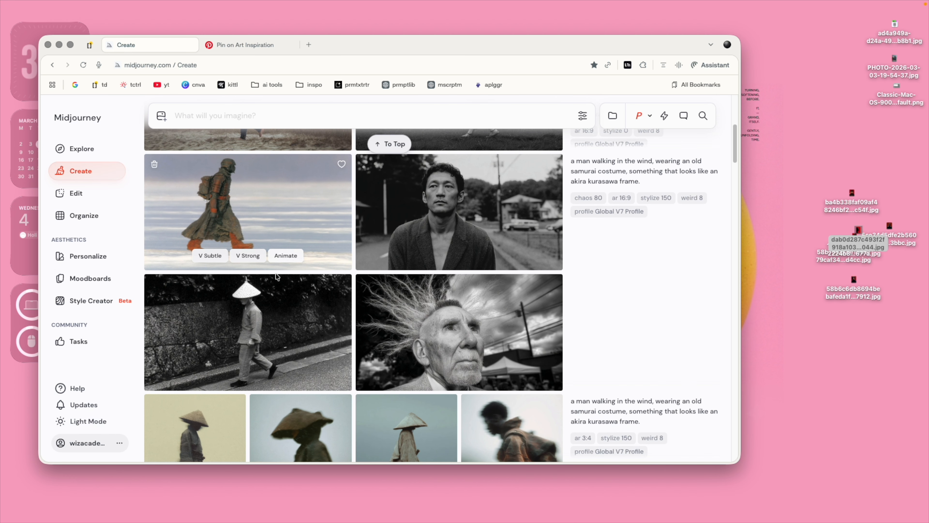
pyautogui.click(277, 270)
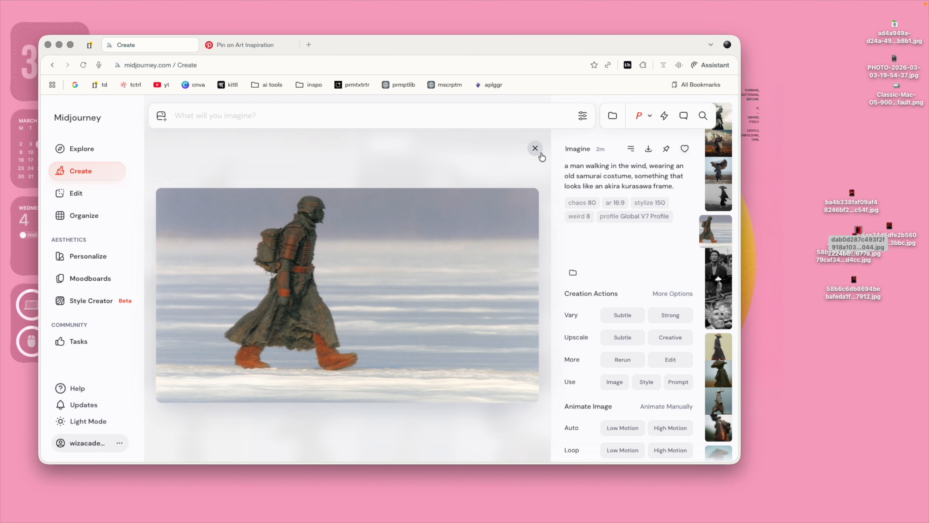
pyautogui.click(534, 149)
pyautogui.click(468, 293)
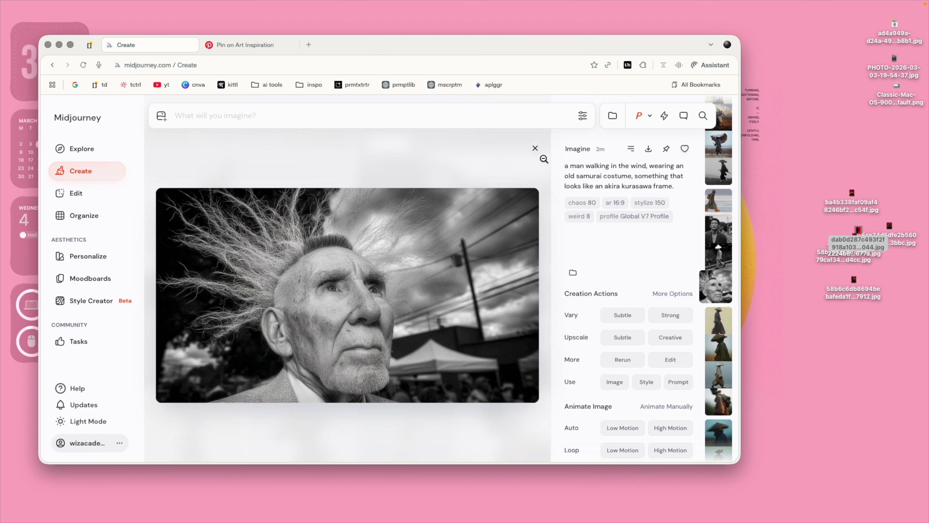
pyautogui.click(535, 149)
# View the blurred walking man and the hatted figure from the 3:4 batch enlarged, ending back at the newest batch.
pyautogui.scroll(-5, 509, 295)
pyautogui.click(509, 295)
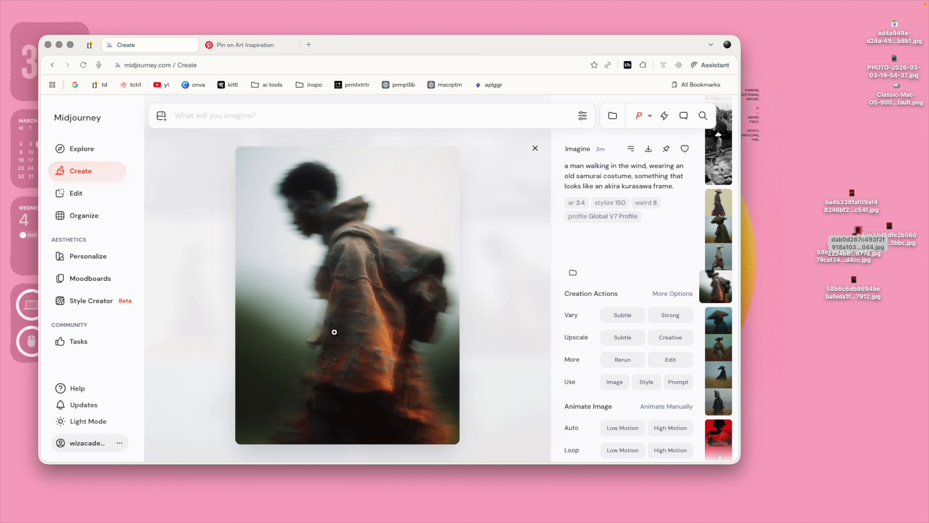
pyautogui.click(534, 148)
pyautogui.click(324, 289)
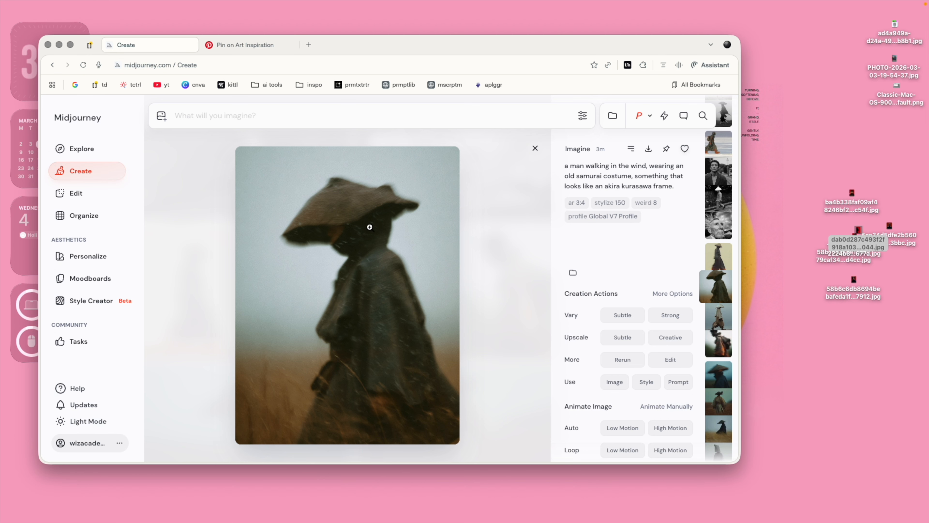
pyautogui.click(536, 147)
pyautogui.scroll(10, 571, 329)
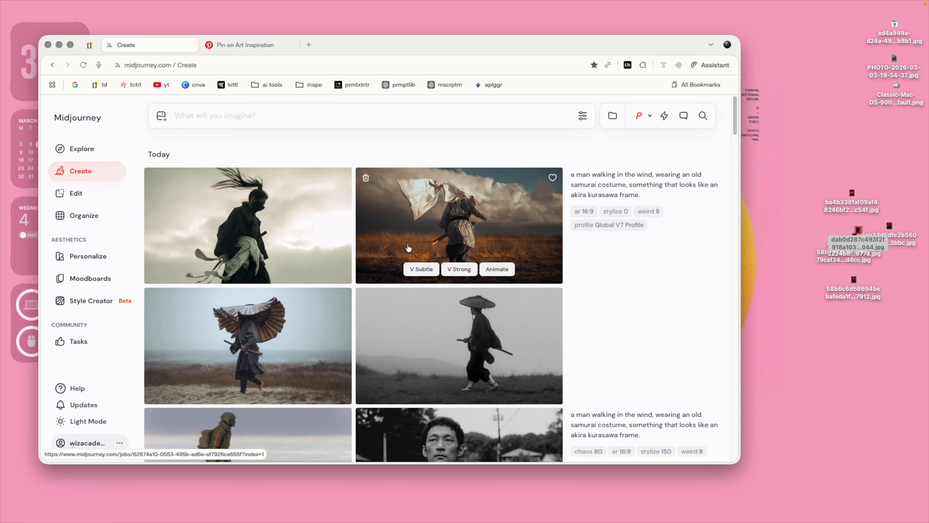
# Reuse the stylize 0 batch's samurai prompt text as a new prompt, without any parameters.
pyautogui.click(238, 116)
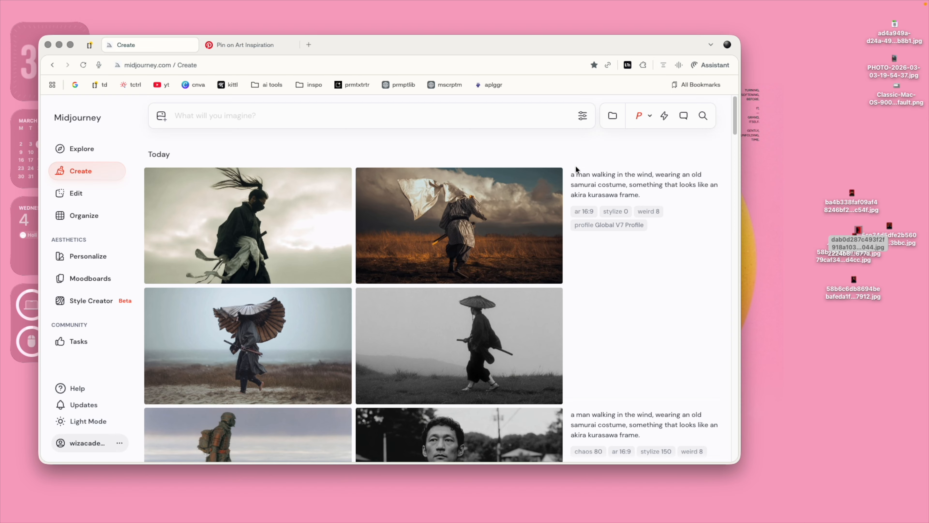
pyautogui.click(700, 195)
pyautogui.click(247, 129)
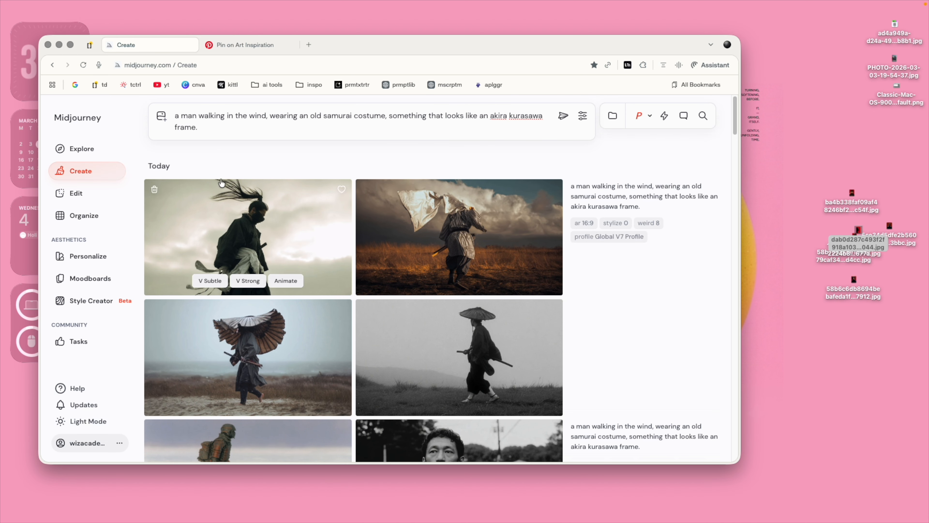
pyautogui.click(244, 45)
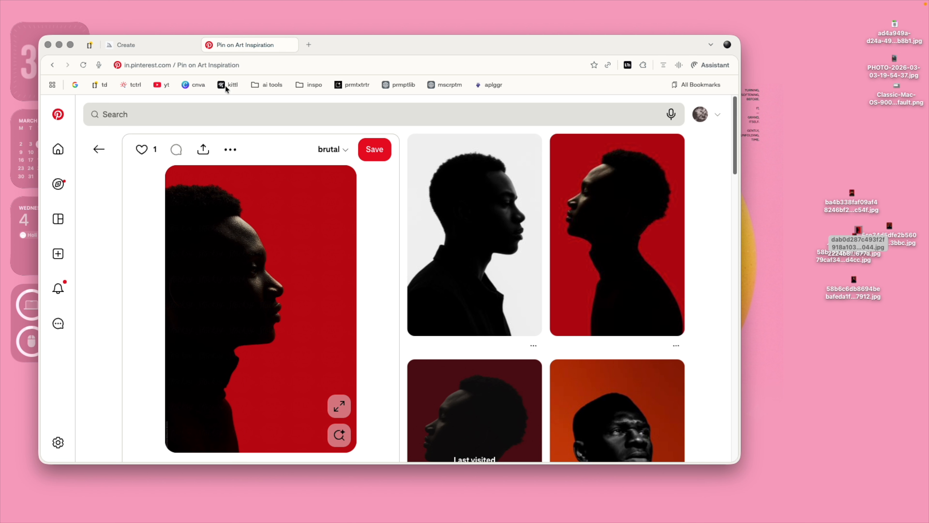
pyautogui.click(178, 51)
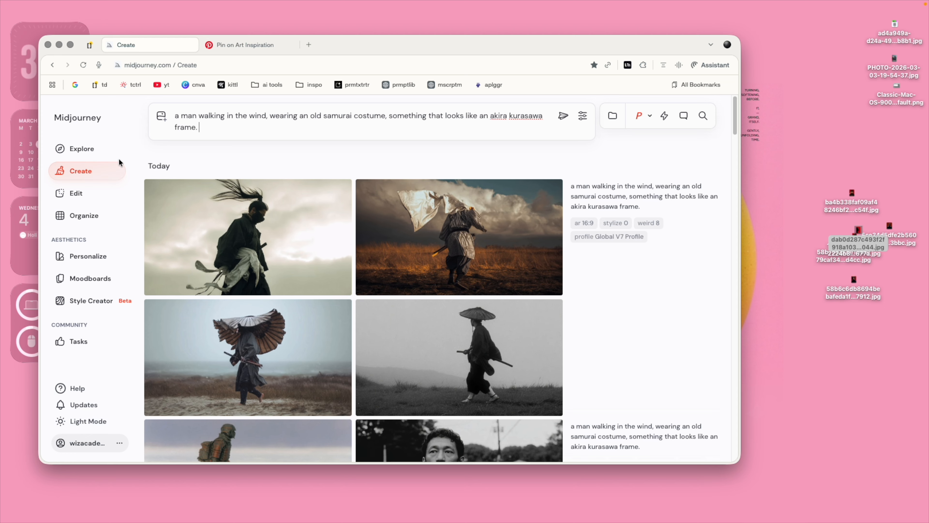
pyautogui.click(85, 153)
pyautogui.click(91, 156)
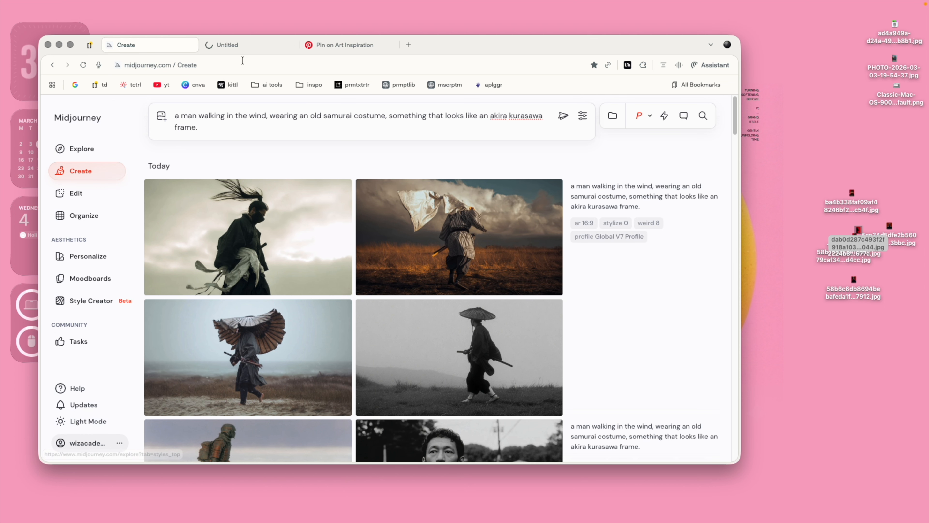
pyautogui.click(245, 50)
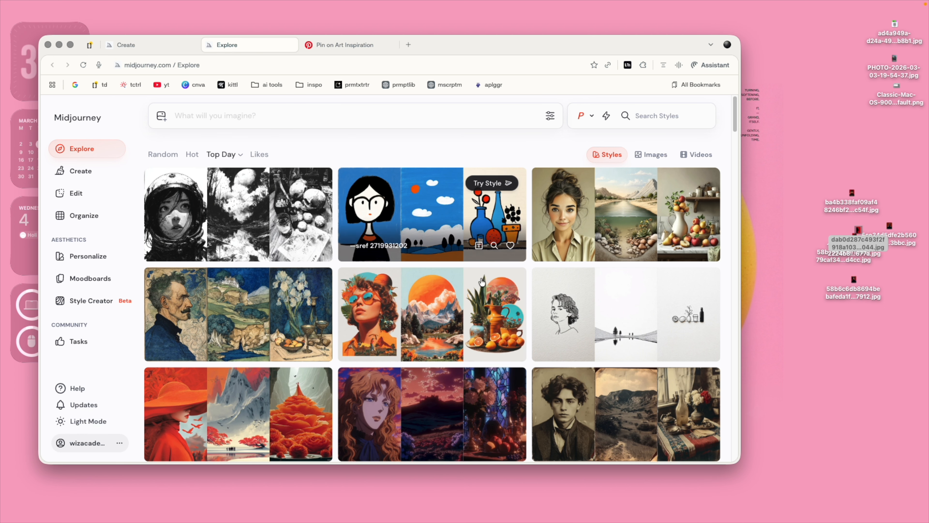
pyautogui.scroll(-12, 483, 298)
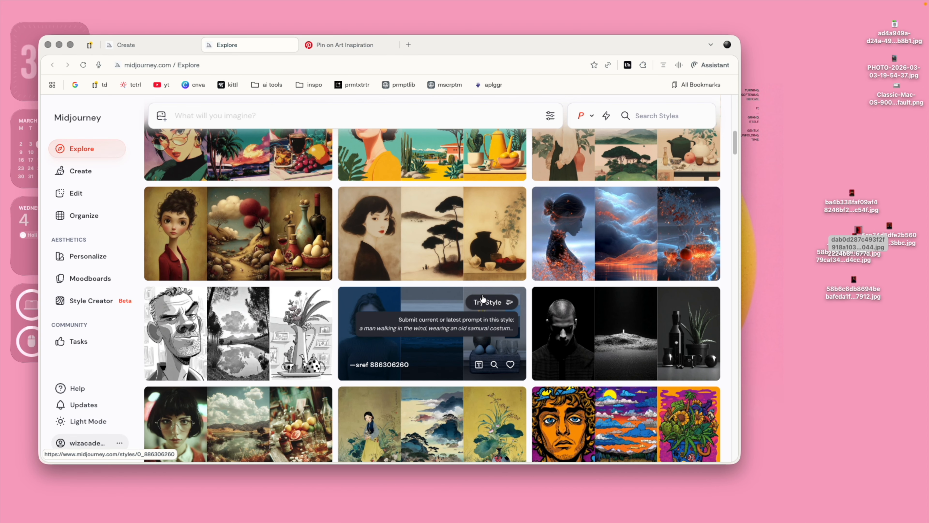
pyautogui.click(578, 238)
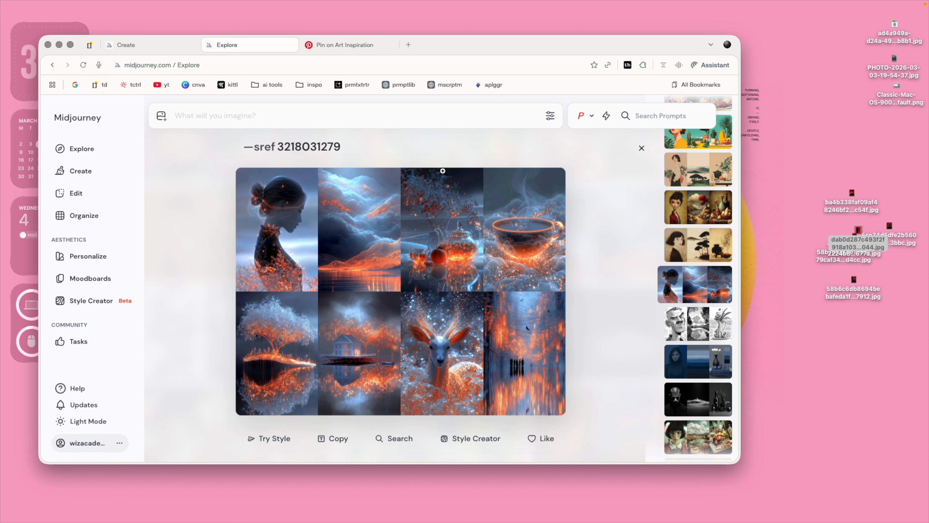
pyautogui.click(272, 147)
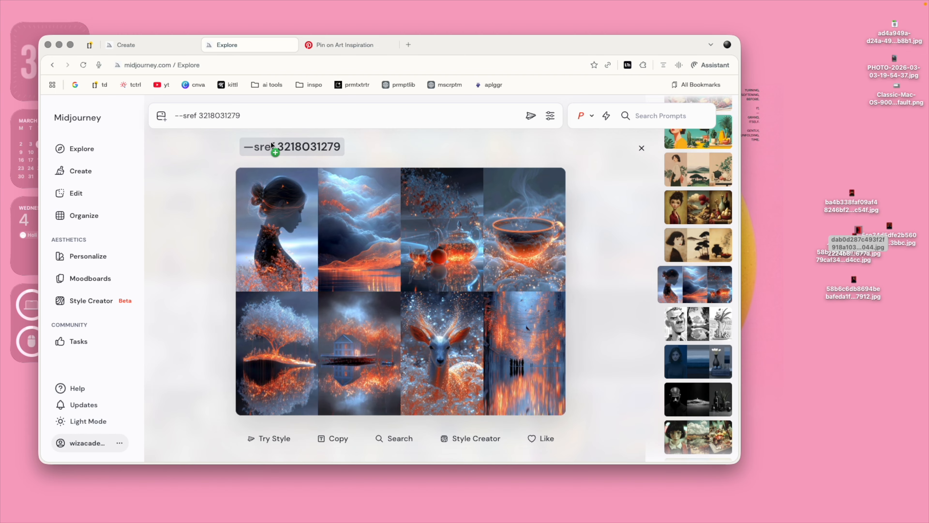
pyautogui.doubleClick(213, 116)
pyautogui.tripleClick(213, 116)
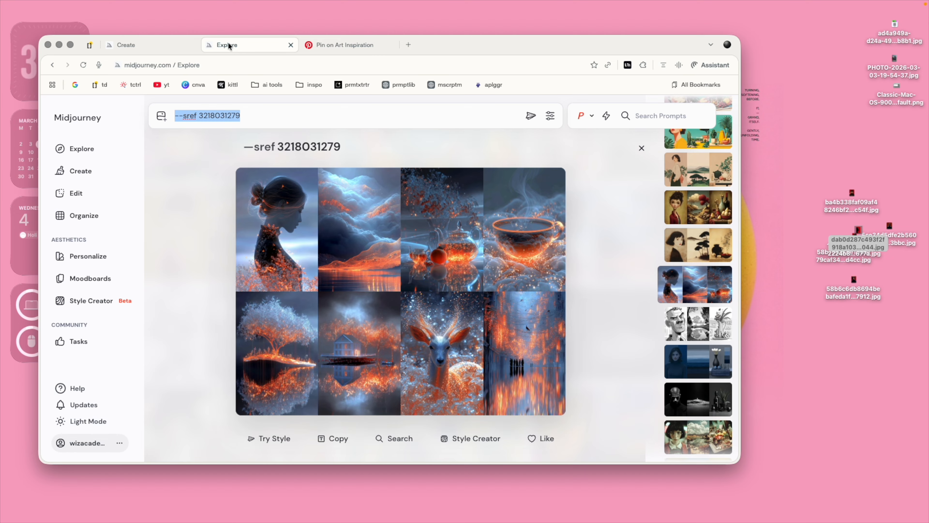
pyautogui.click(198, 45)
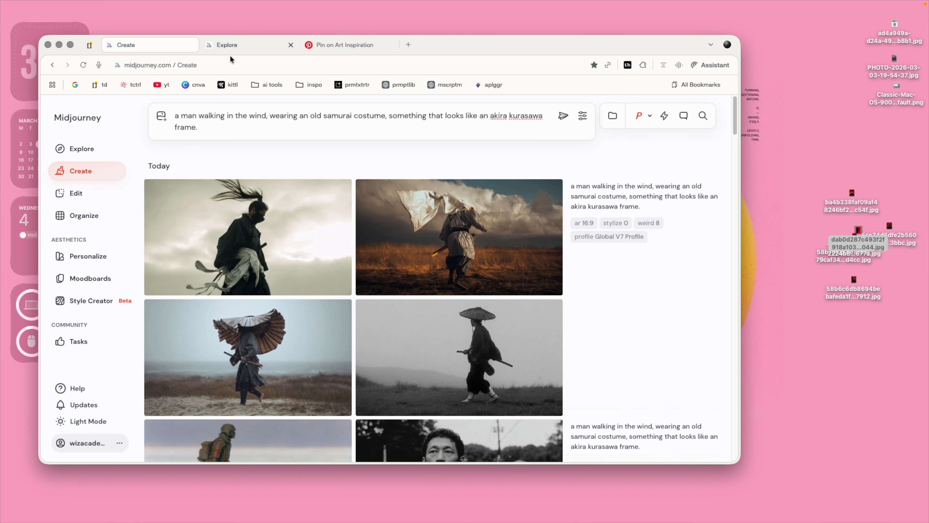
pyautogui.click(259, 133)
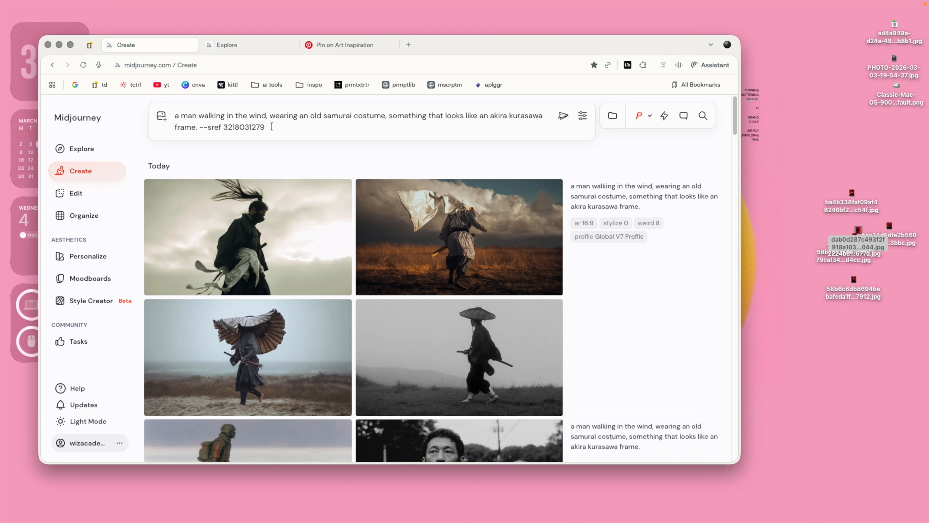
pyautogui.click(326, 44)
pyautogui.click(250, 45)
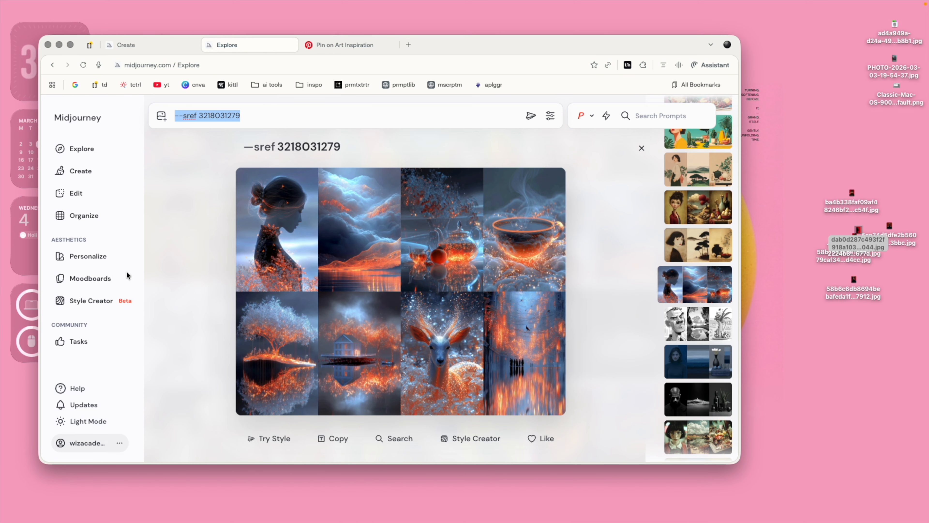
pyautogui.click(78, 149)
pyautogui.scroll(-10, 384, 257)
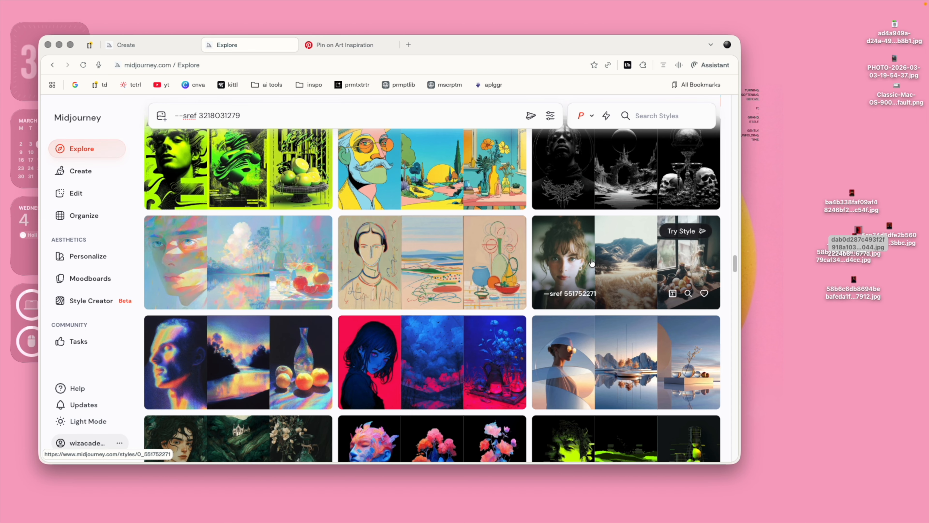
pyautogui.click(591, 262)
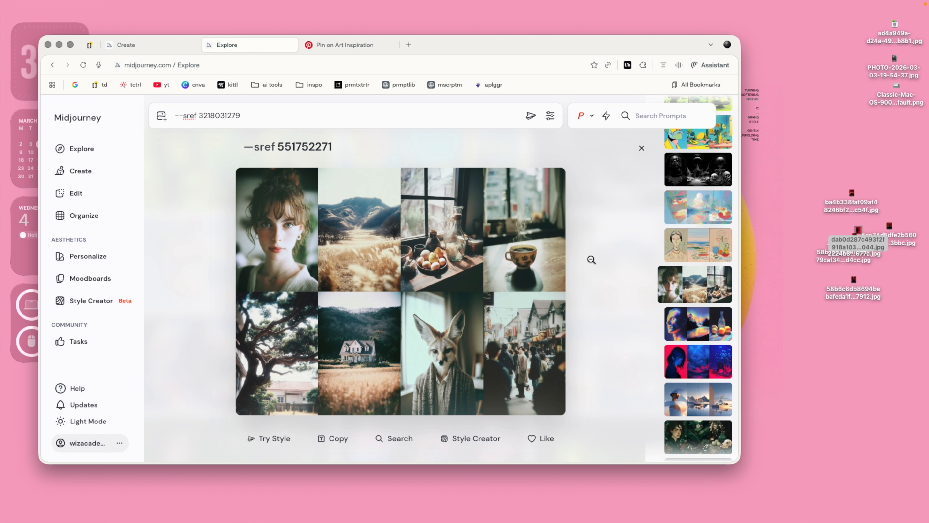
pyautogui.click(689, 359)
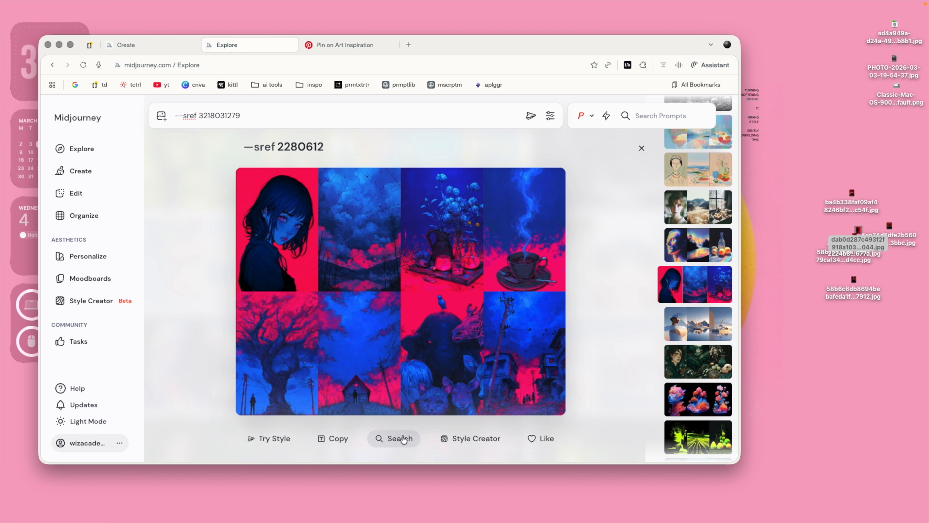
pyautogui.scroll(-1, 413, 344)
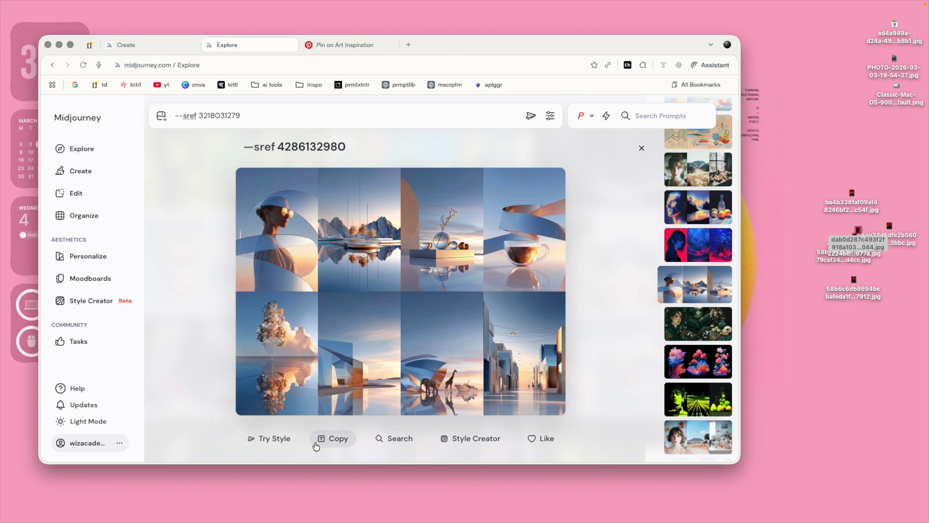
pyautogui.click(692, 257)
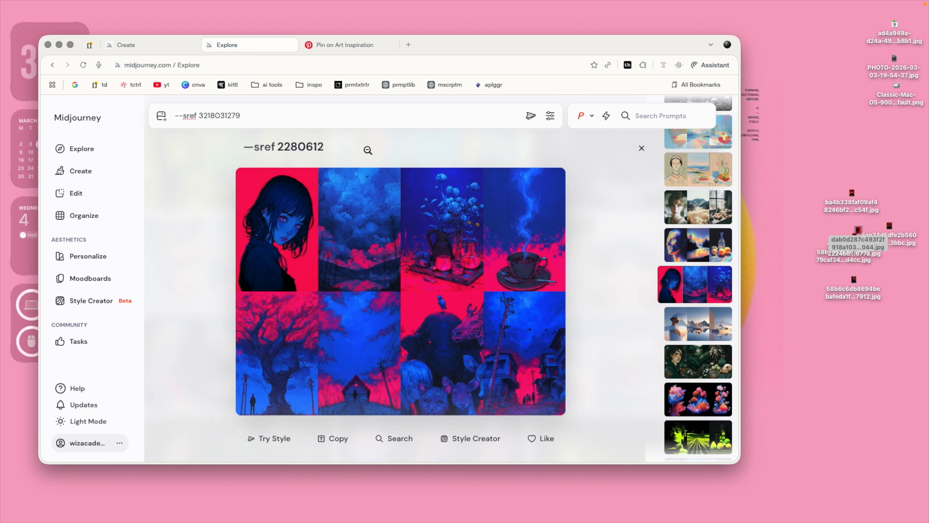
pyautogui.click(317, 151)
pyautogui.tripleClick(262, 115)
pyautogui.press('super+c')
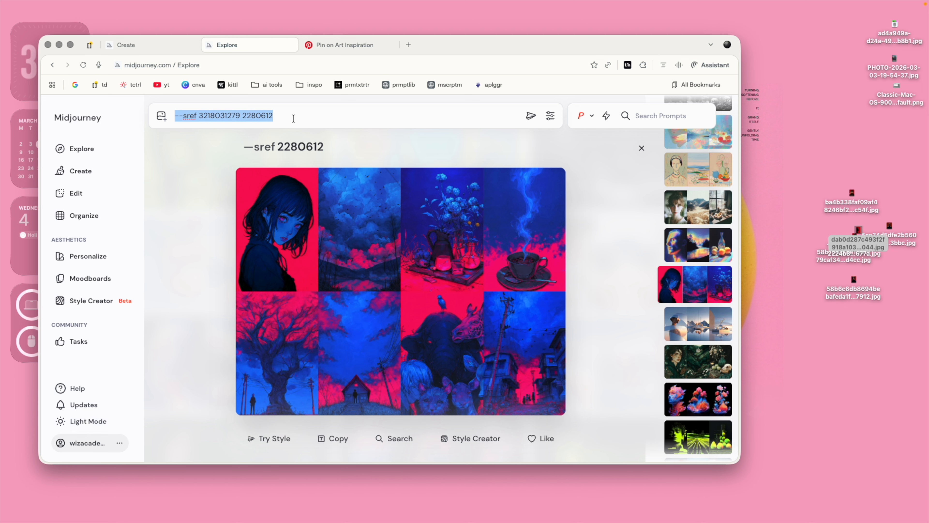
pyautogui.click(150, 46)
pyautogui.moveTo(280, 128); pyautogui.dragTo(200, 127)
pyautogui.press('super+v')
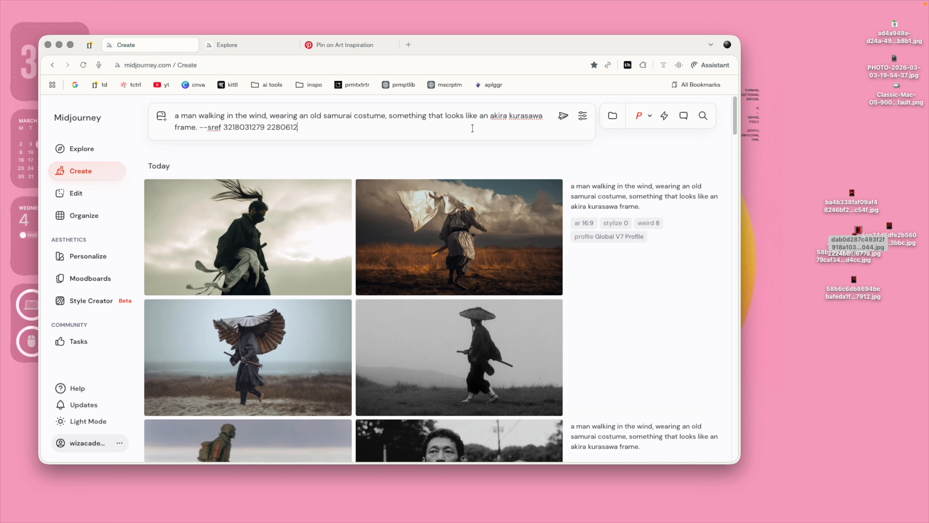
pyautogui.click(562, 122)
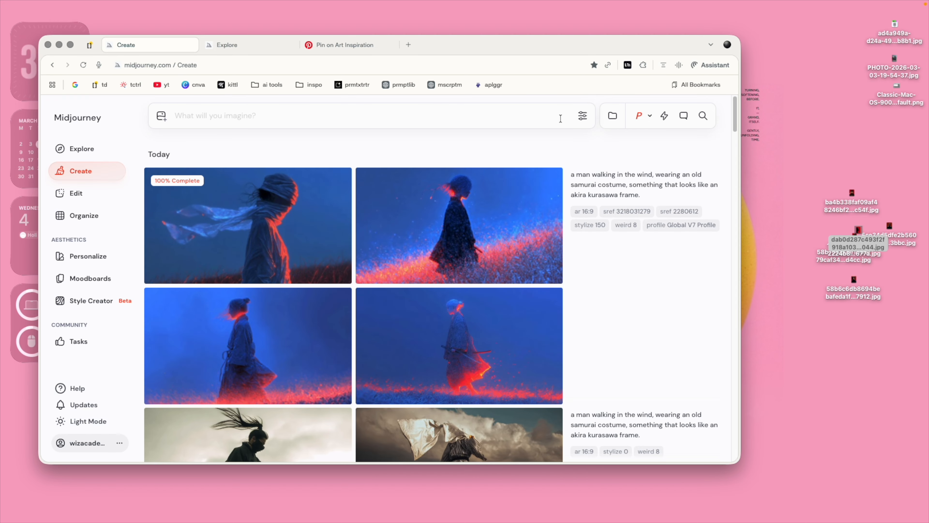
# View the first, second and fourth samurai images of the combined style reference batch enlarged.
pyautogui.click(294, 229)
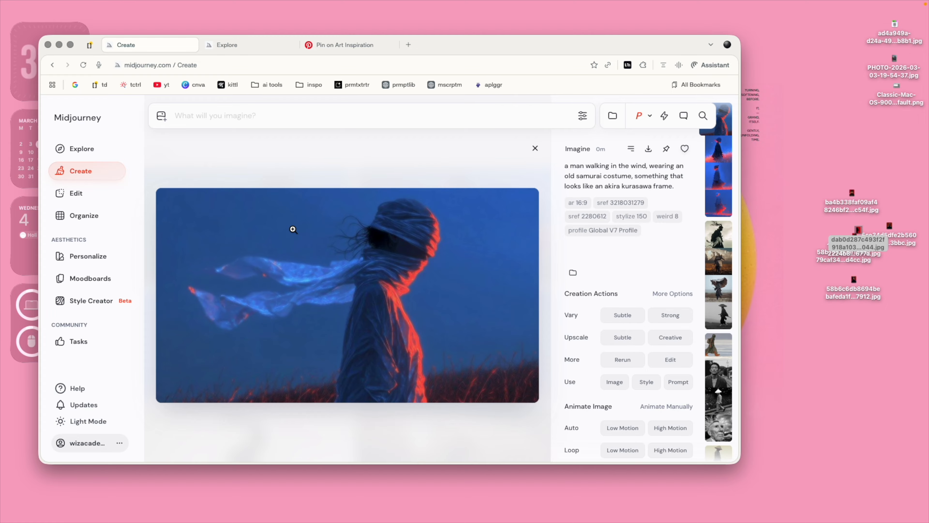
pyautogui.click(535, 148)
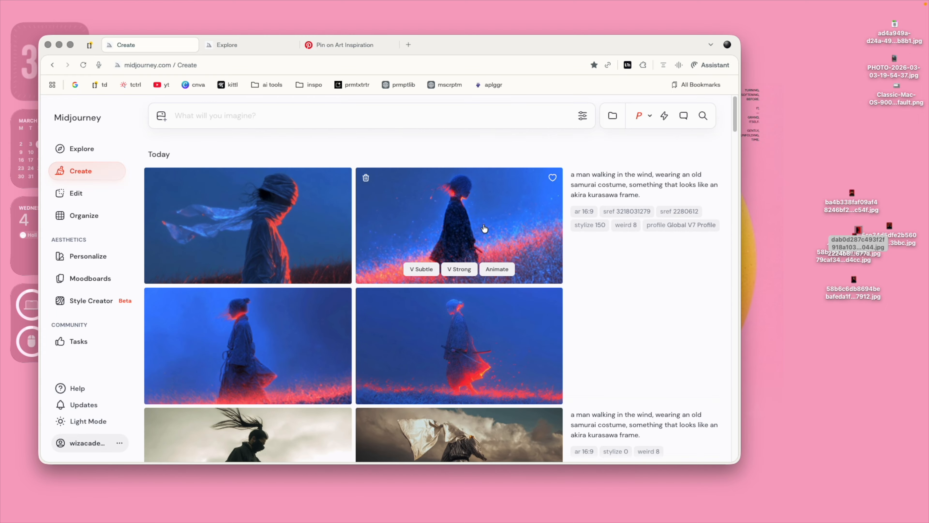
pyautogui.click(484, 228)
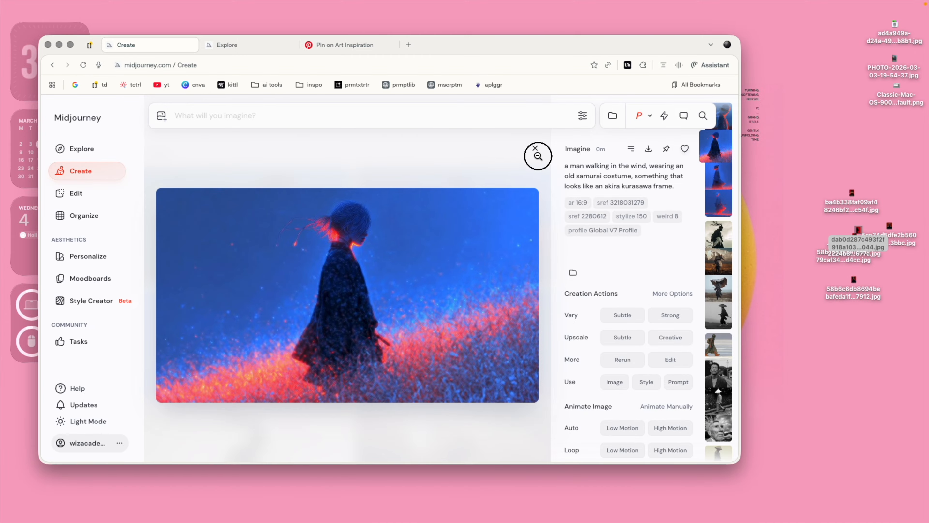
pyautogui.click(535, 148)
pyautogui.click(458, 322)
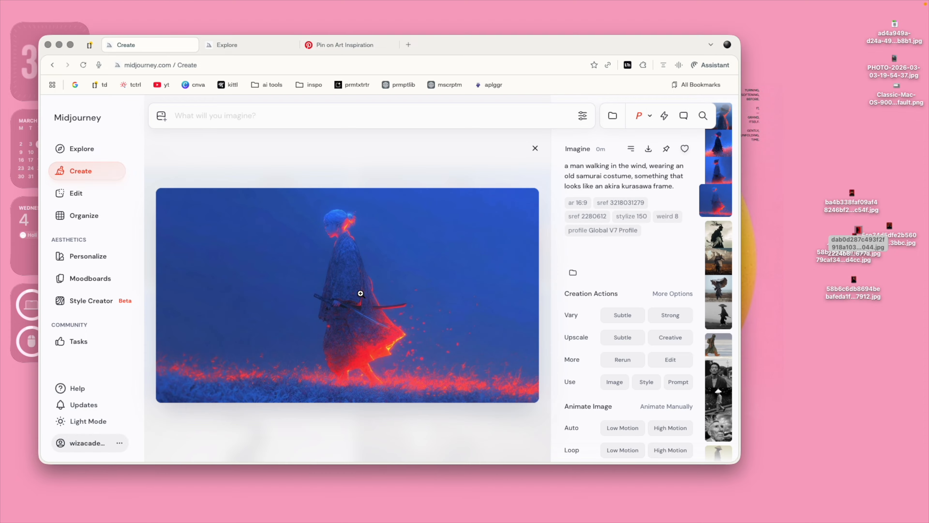
# View the fourth and third samurai images of the combined style reference batch enlarged and return to the Create gallery.
pyautogui.click(362, 286)
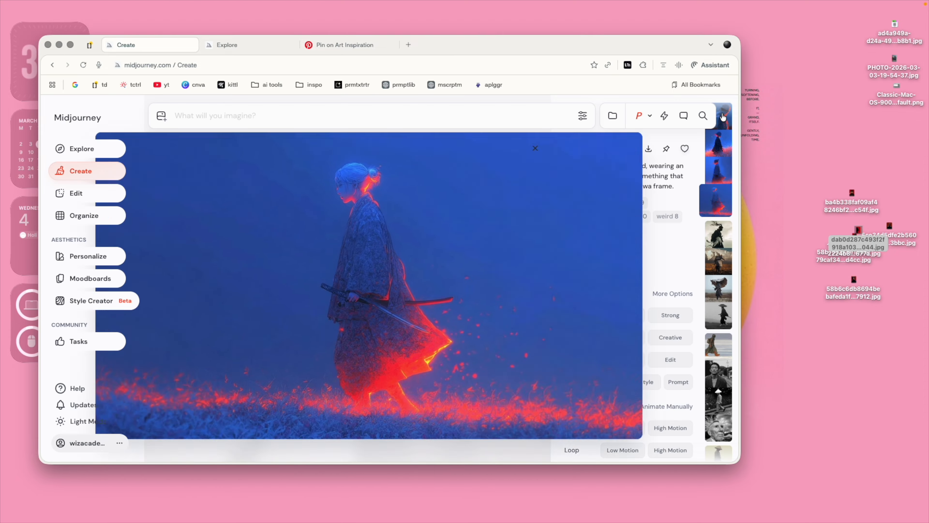
pyautogui.click(721, 112)
pyautogui.click(535, 149)
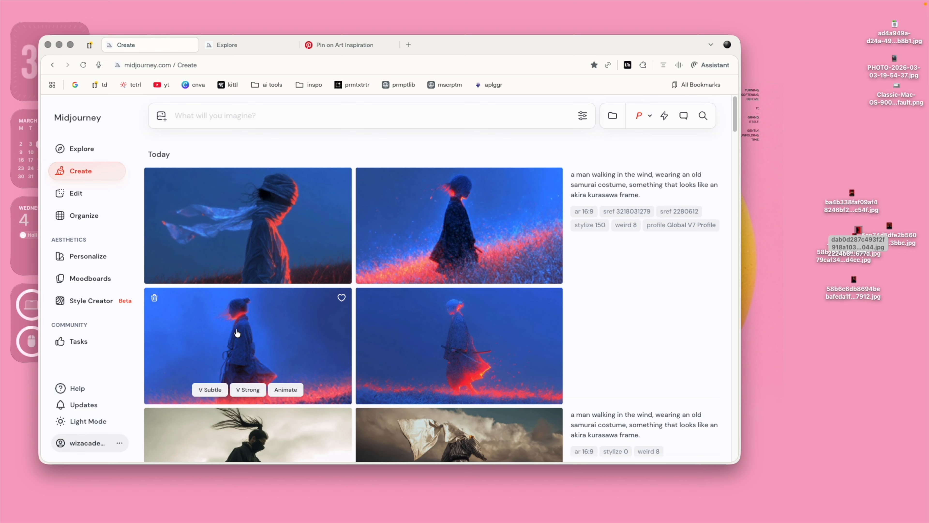
pyautogui.click(272, 260)
pyautogui.click(335, 282)
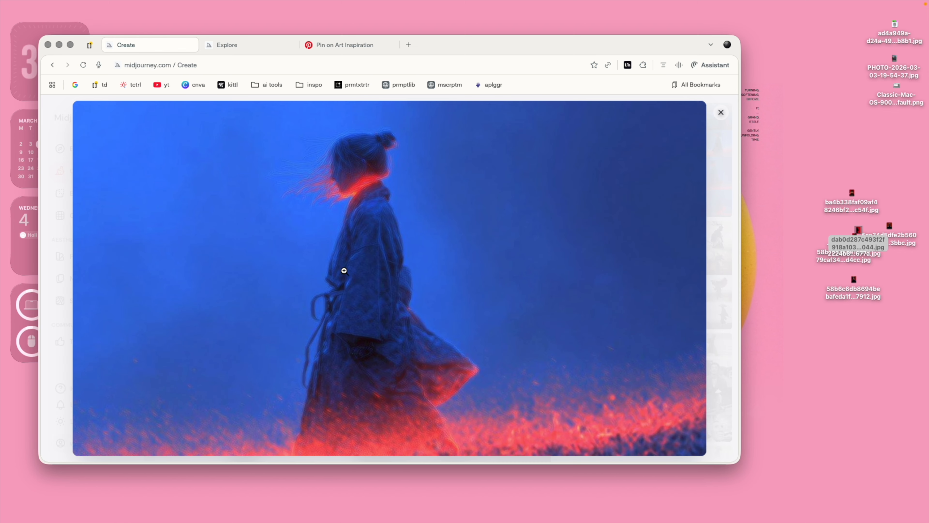
pyautogui.click(720, 112)
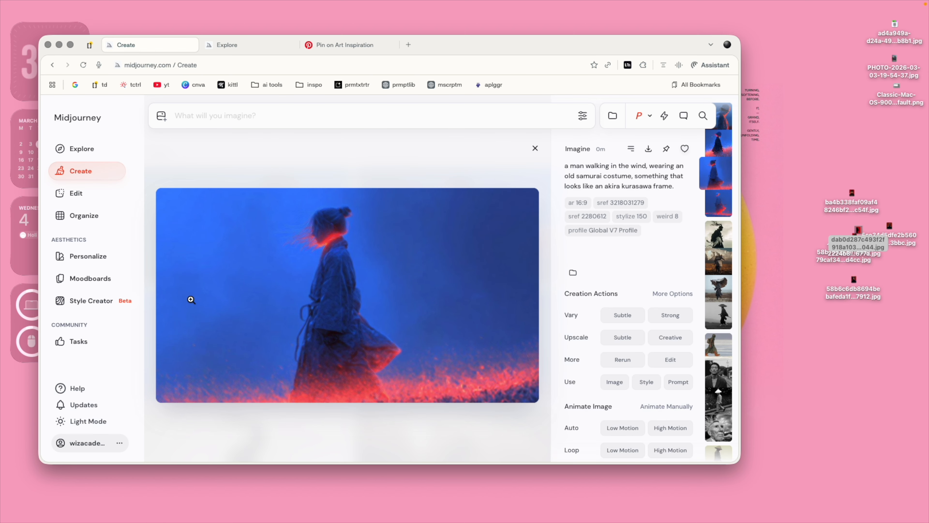
pyautogui.click(81, 171)
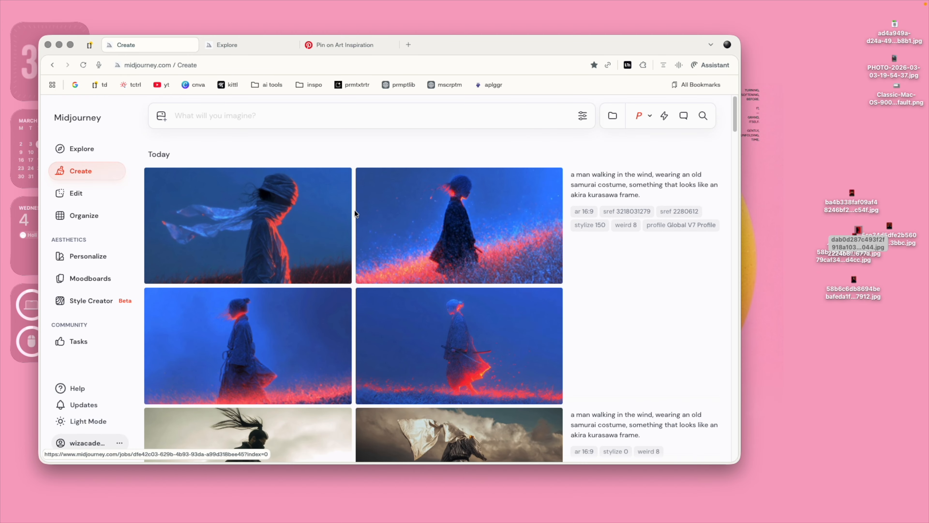
# Look back through the earlier generations on the Create page, past the red chair portraits to the blue horse-riding images.
pyautogui.scroll(-10, 354, 210)
pyautogui.scroll(-20, 361, 206)
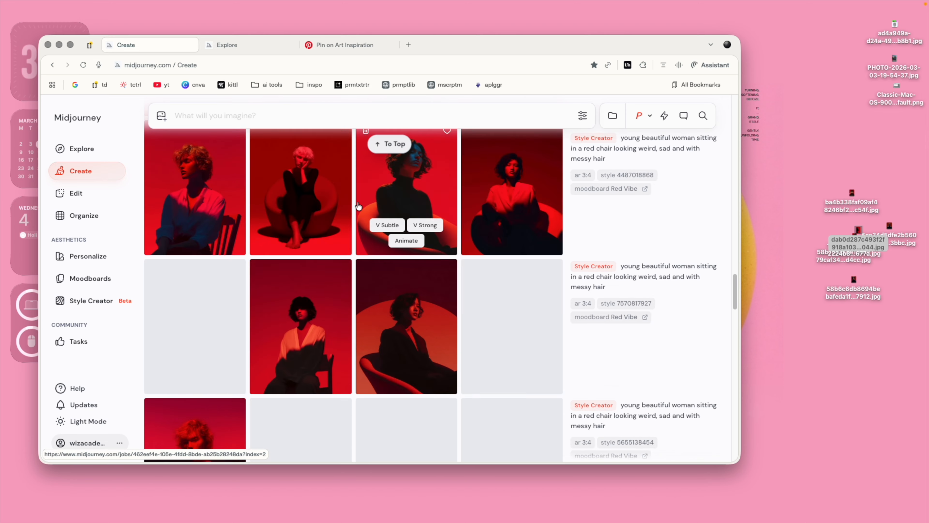
pyautogui.scroll(-1, 366, 201)
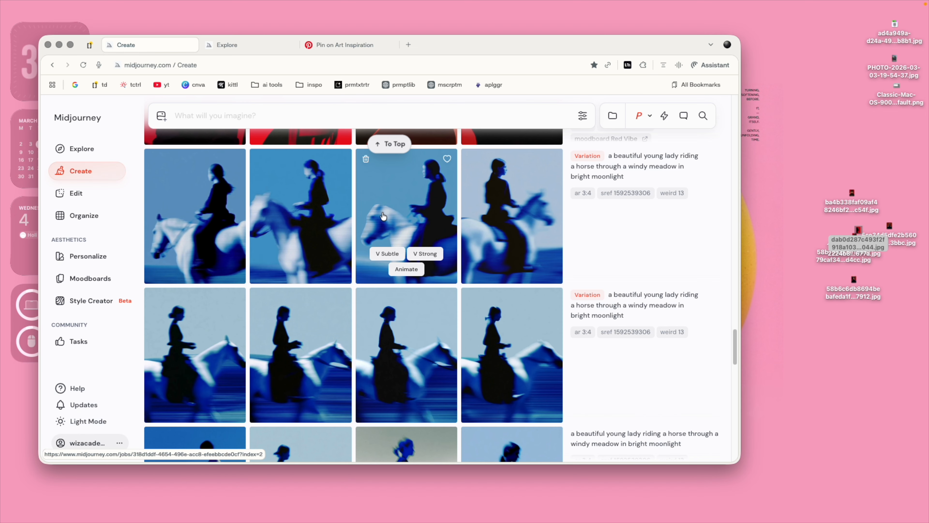
pyautogui.scroll(10, 384, 215)
pyautogui.scroll(10, 521, 210)
pyautogui.scroll(1, 521, 210)
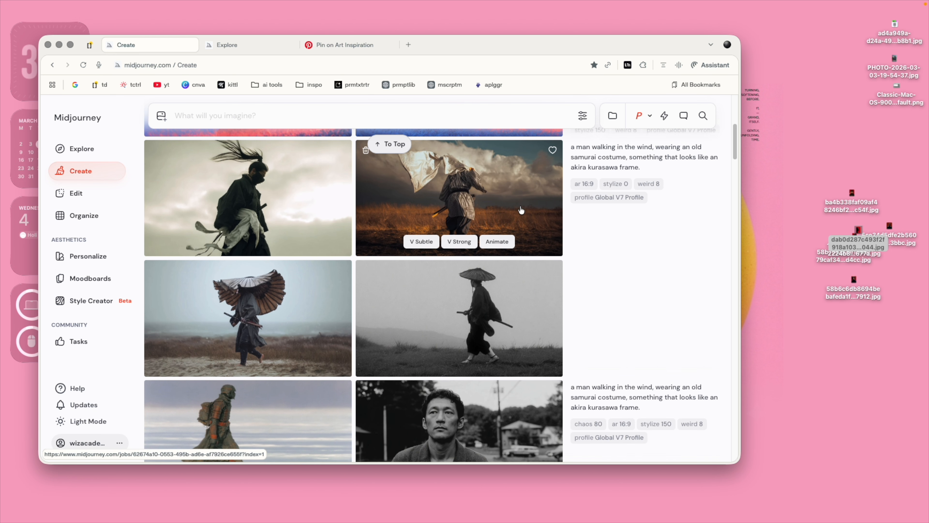
# Open the stylize 0 image of the samurai under the ribbed umbrella and animate it automatically with low motion.
pyautogui.click(311, 304)
pyautogui.press('Down')
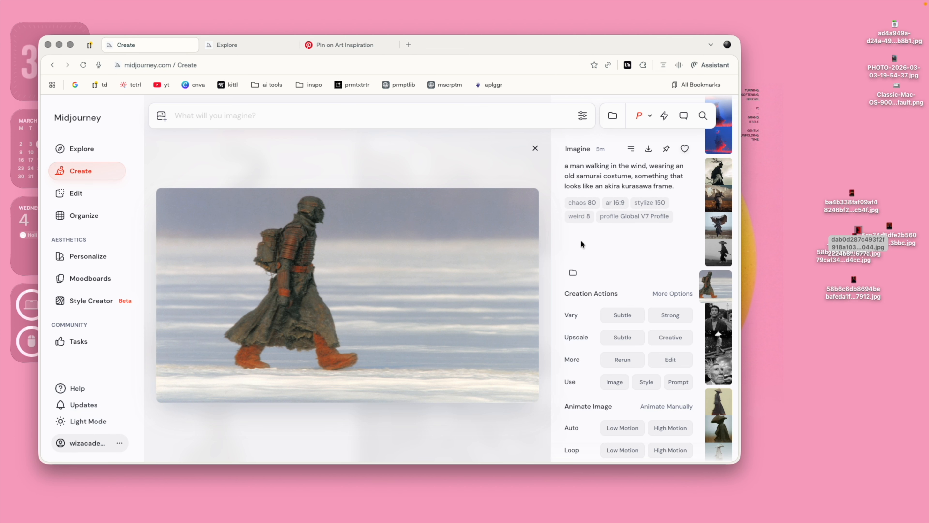
pyautogui.press('Up')
pyautogui.press('Up')
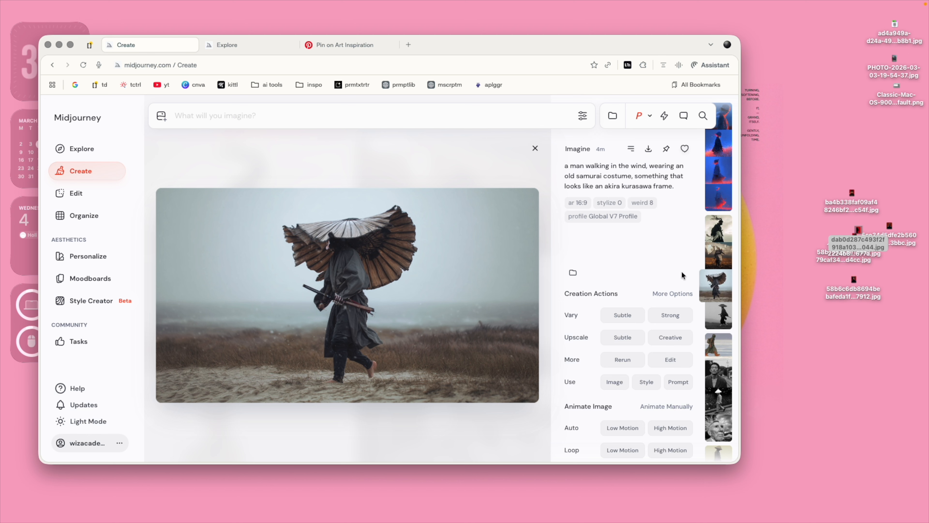
pyautogui.press('Down')
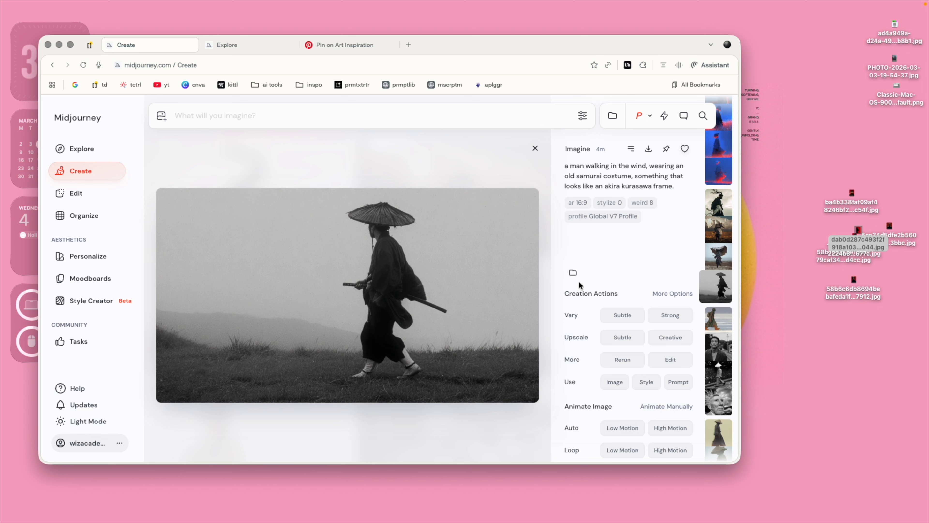
pyautogui.press('Up')
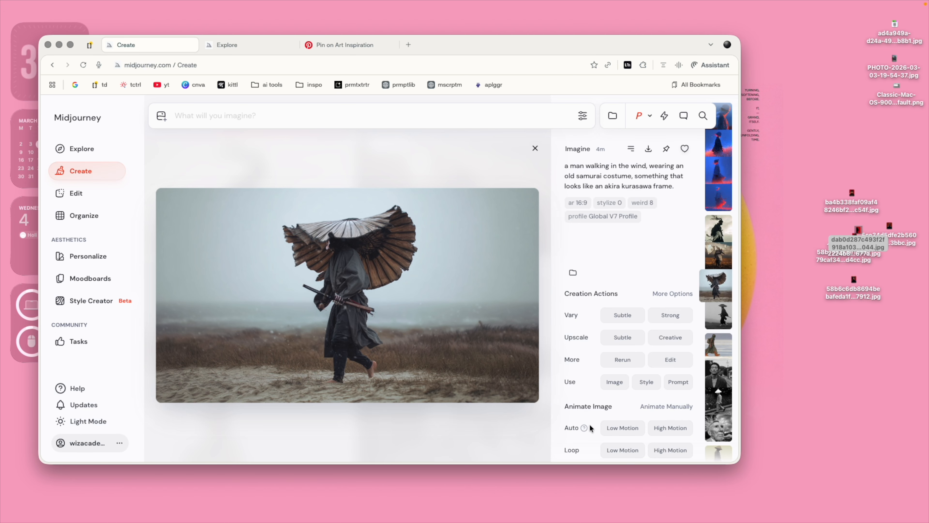
pyautogui.moveTo(584, 427)
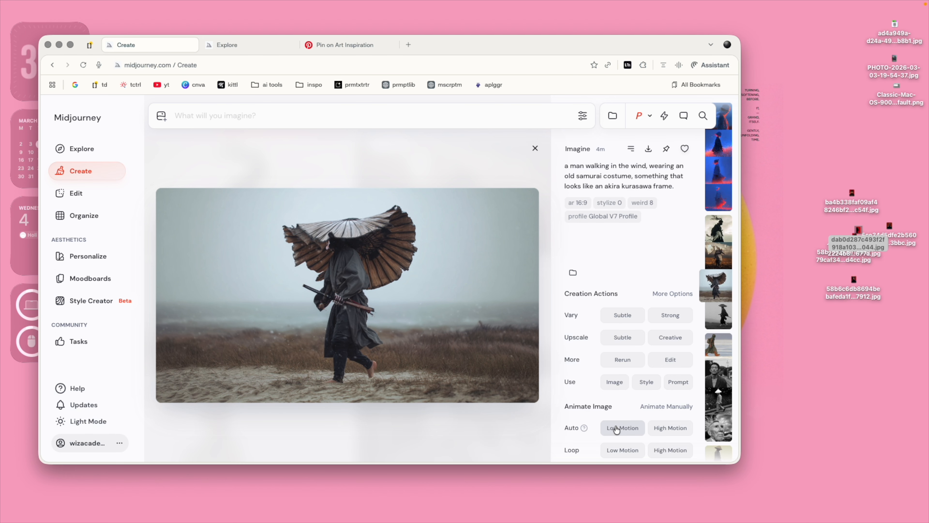
pyautogui.click(616, 429)
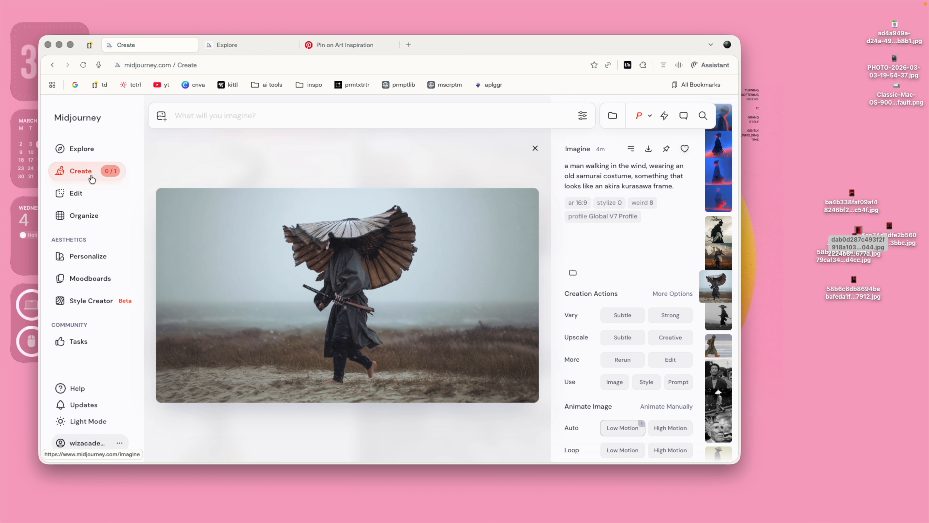
pyautogui.click(92, 179)
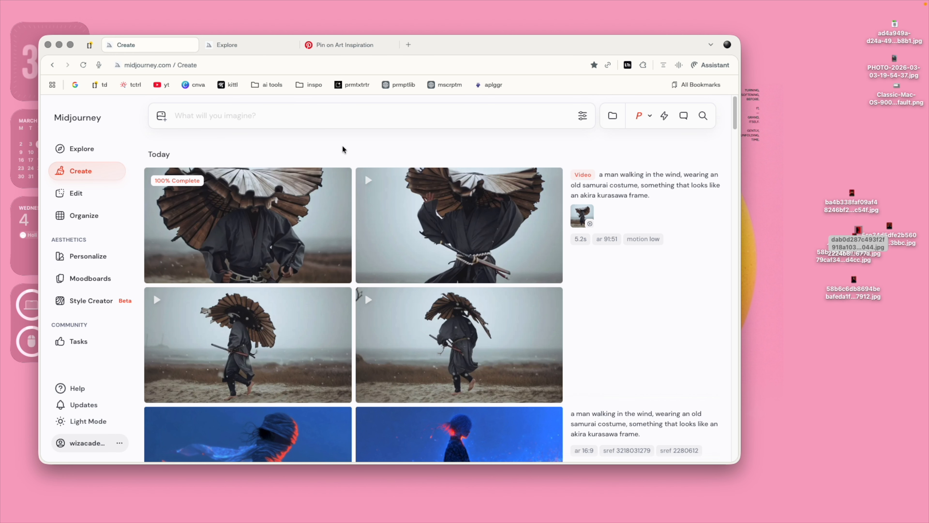
# View each of the four generated low-motion samurai videos in the larger player.
pyautogui.click(176, 237)
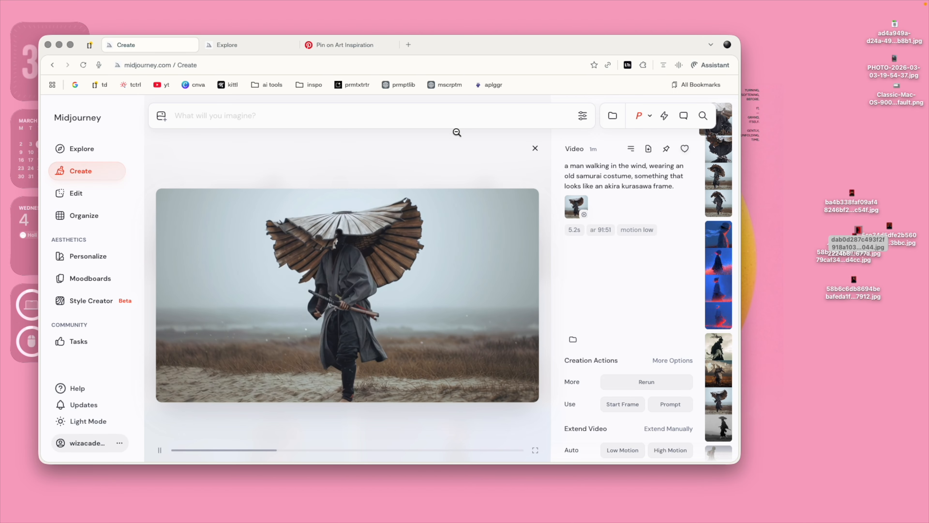
pyautogui.click(536, 150)
pyautogui.click(440, 226)
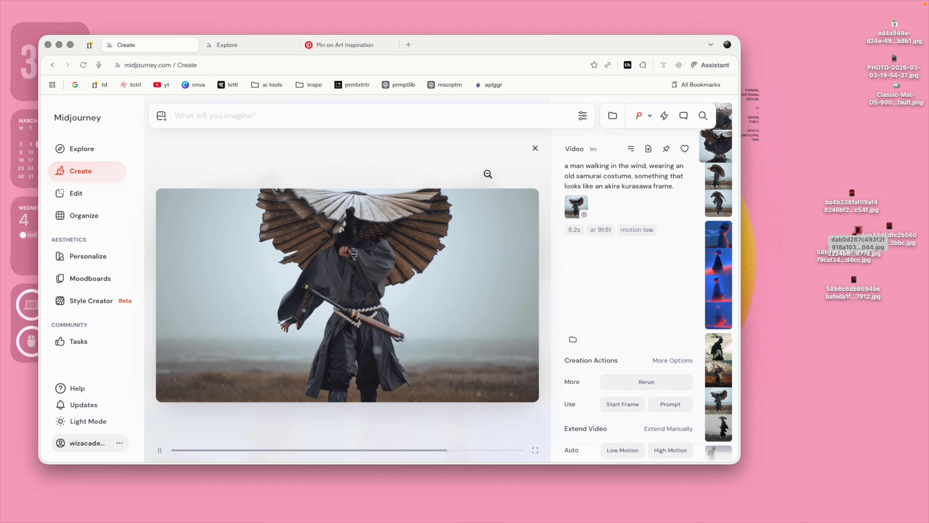
pyautogui.click(534, 148)
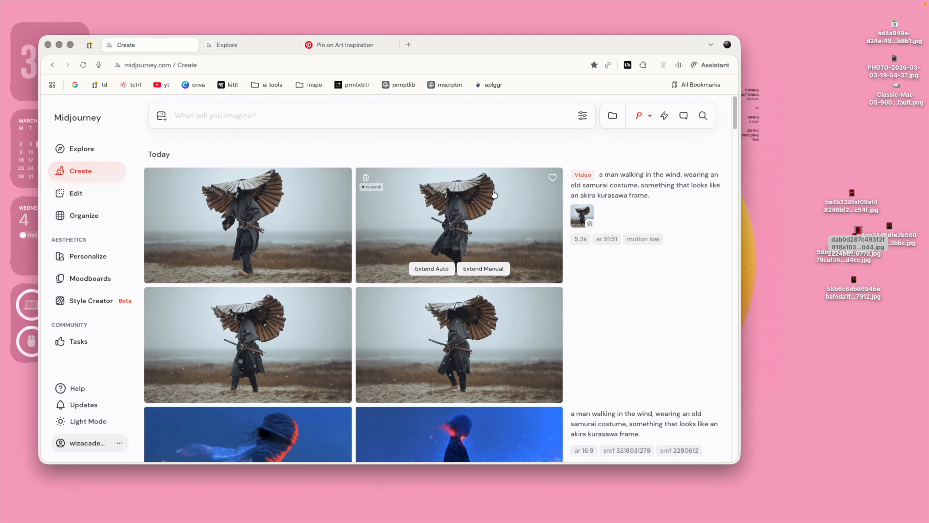
pyautogui.click(299, 314)
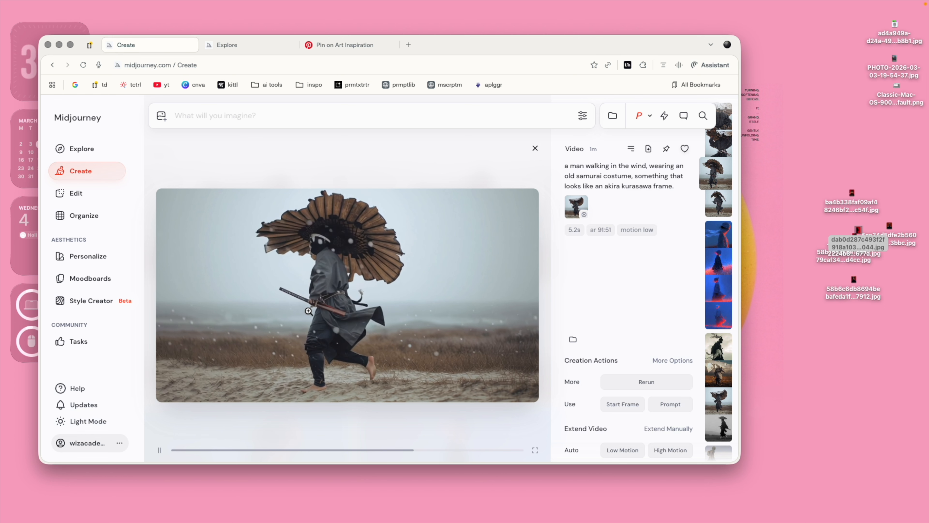
pyautogui.click(535, 148)
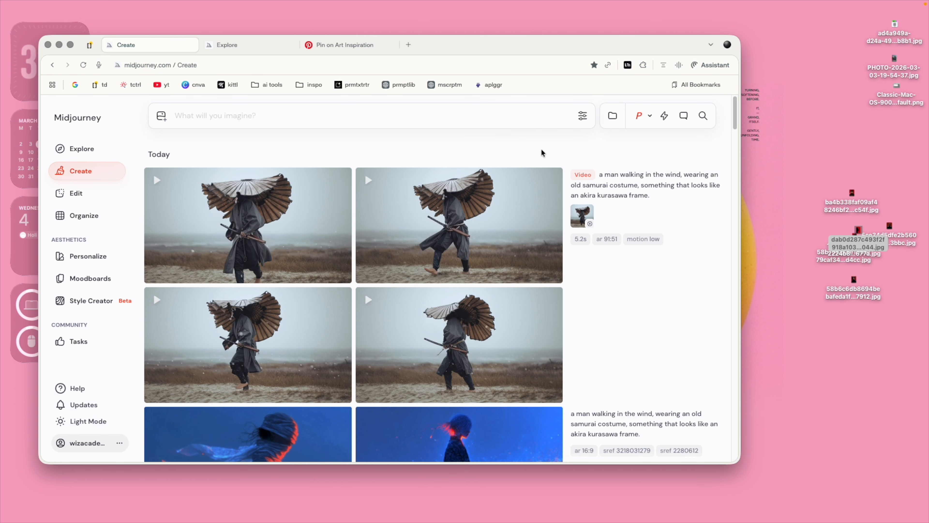
pyautogui.click(418, 332)
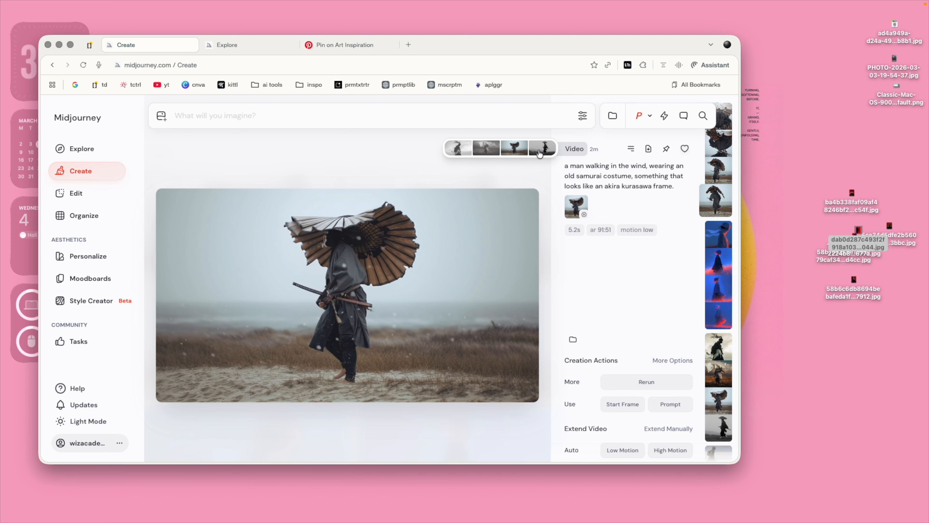
pyautogui.click(536, 149)
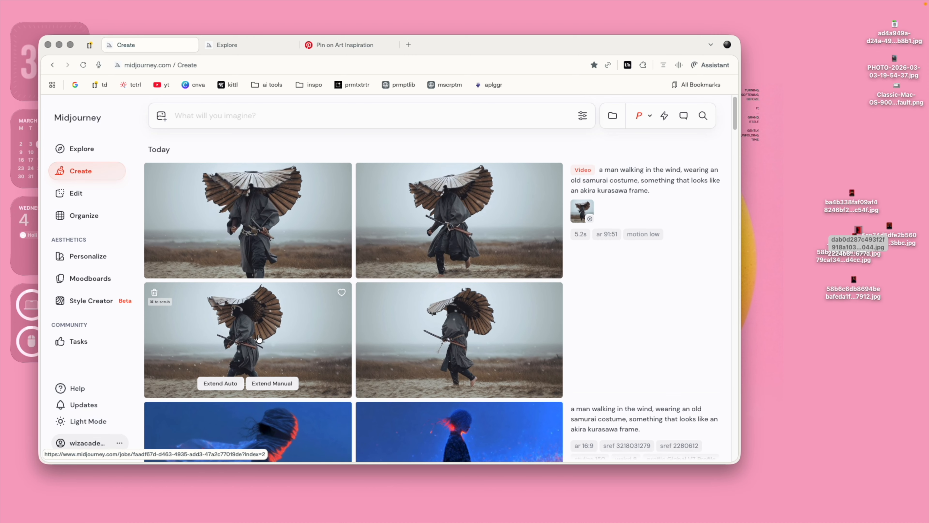
# Start a manual animation from the first red-and-blue samurai image and examine its prompt, start frame and end frame options.
pyautogui.scroll(-3, 257, 345)
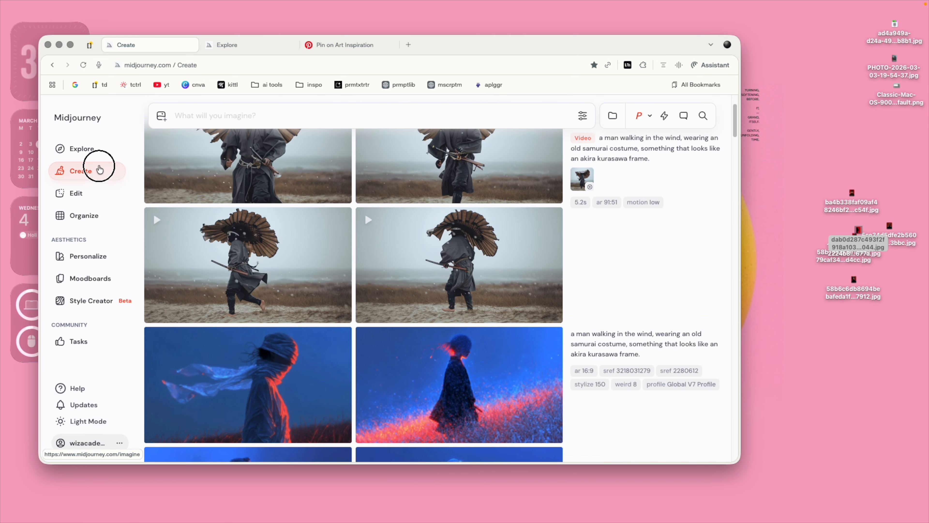
pyautogui.scroll(3, 366, 214)
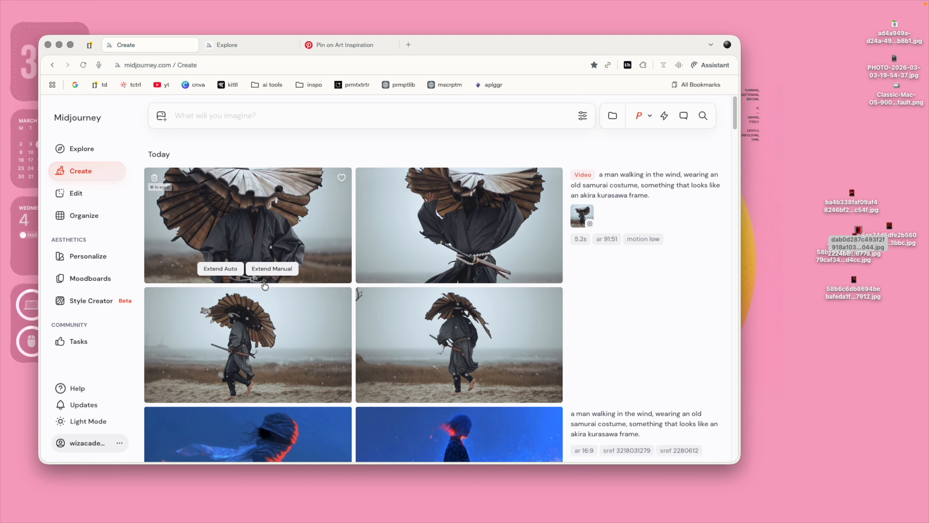
pyautogui.scroll(-7, 286, 295)
pyautogui.scroll(-1, 287, 295)
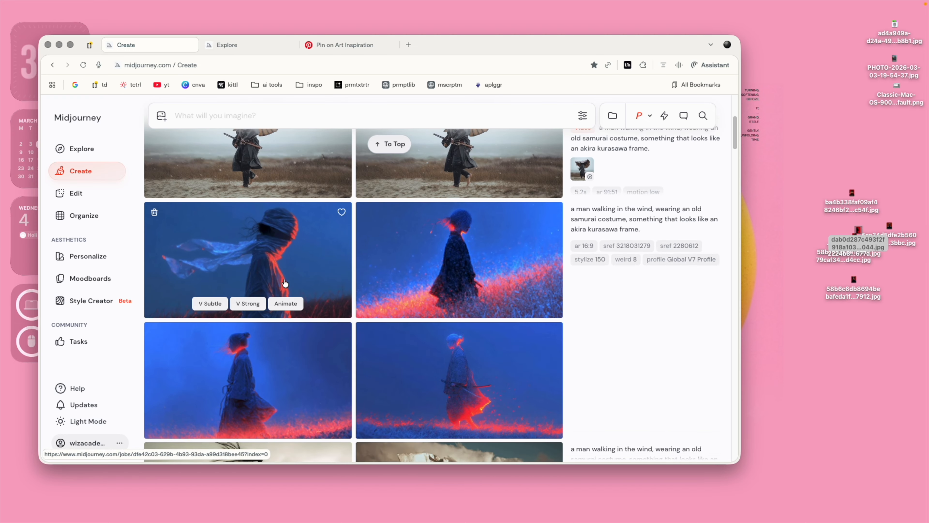
pyautogui.click(285, 282)
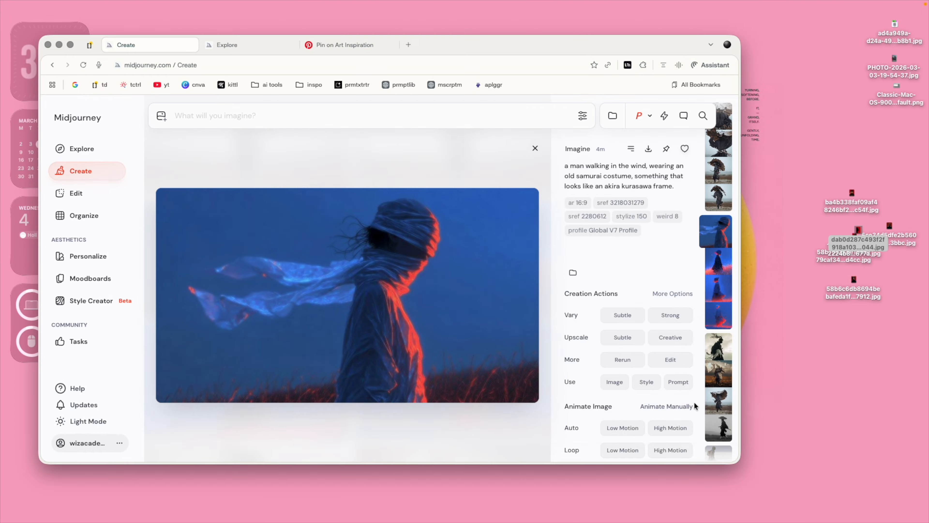
pyautogui.click(679, 405)
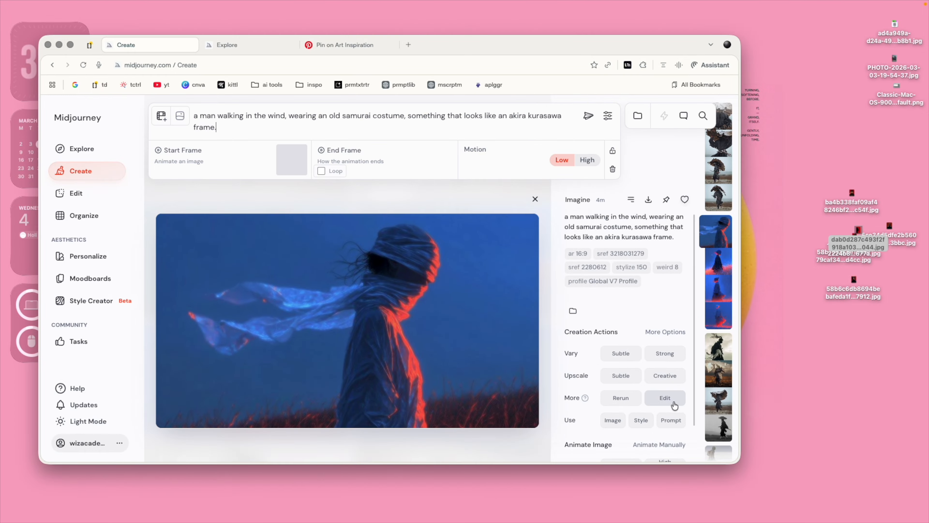
pyautogui.moveTo(584, 393)
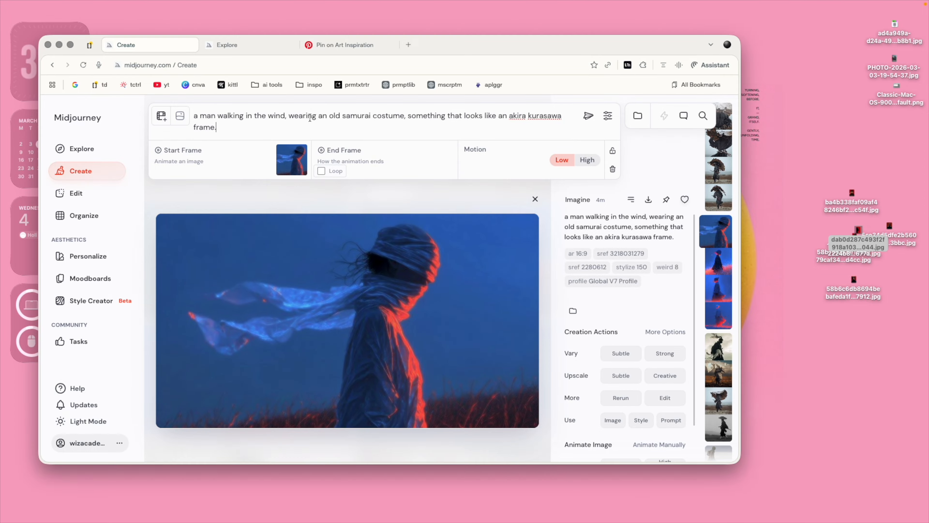
pyautogui.moveTo(262, 126); pyautogui.dragTo(257, 120)
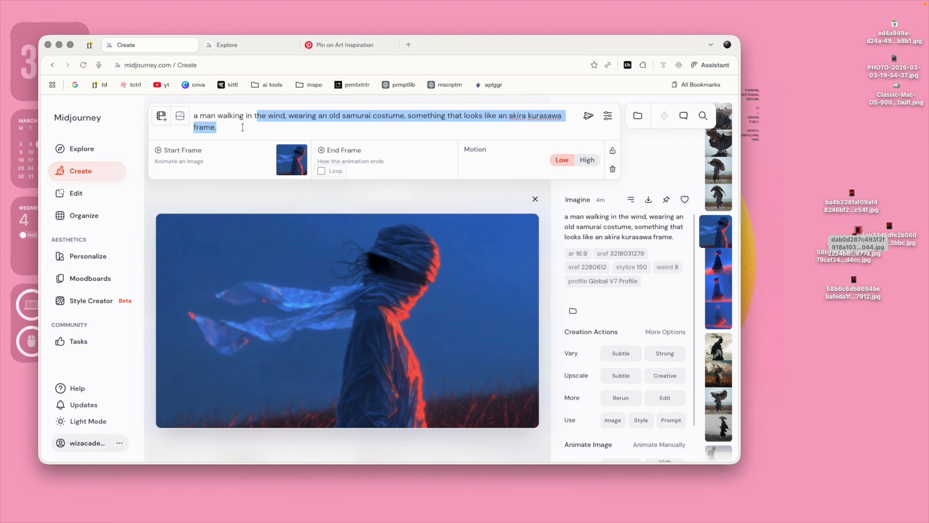
pyautogui.click(246, 126)
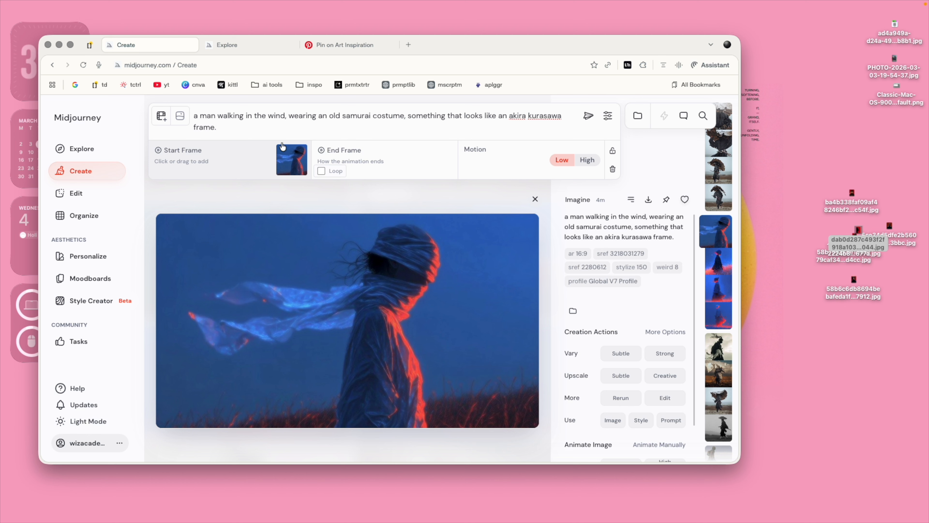
pyautogui.click(332, 156)
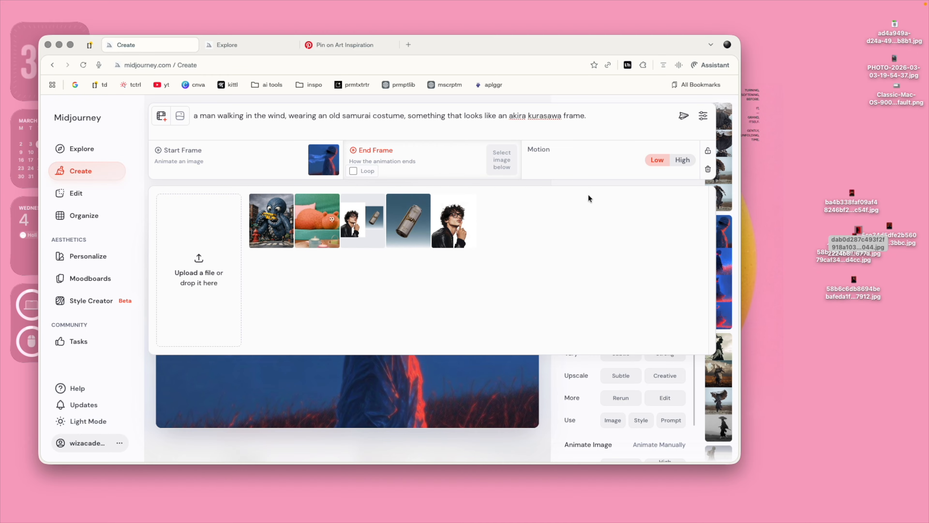
pyautogui.click(604, 285)
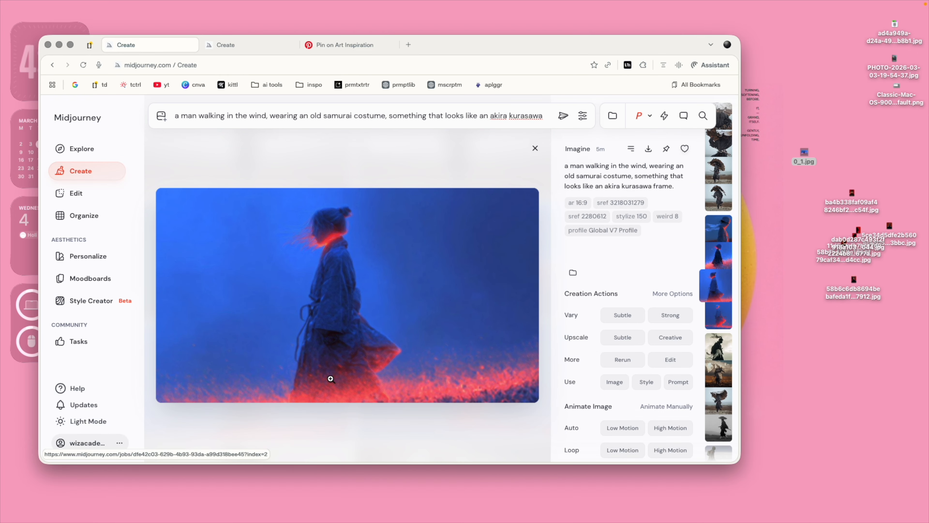
# Manually animate the third red-and-blue samurai image at low motion, with the uploaded blue samurai picture as end frame, and preview the videos.
pyautogui.click(684, 409)
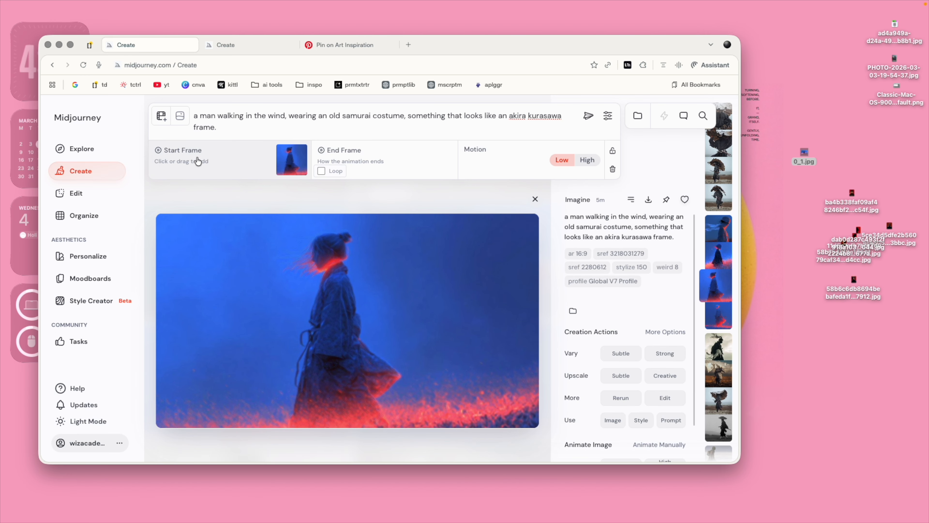
pyautogui.click(369, 158)
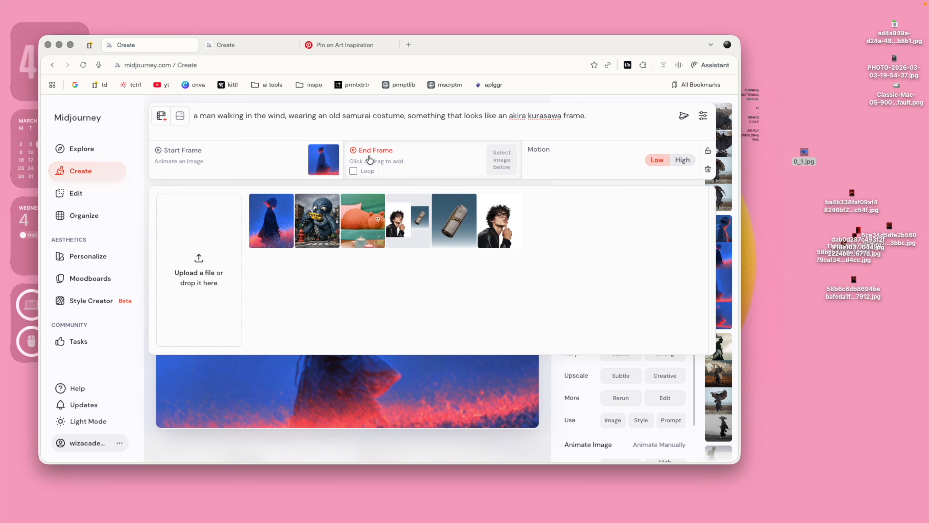
pyautogui.click(265, 229)
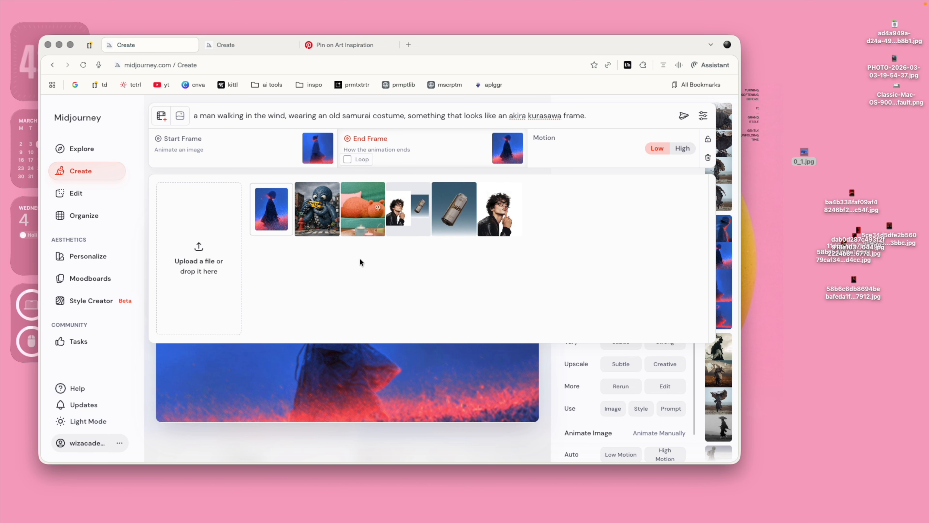
pyautogui.click(679, 119)
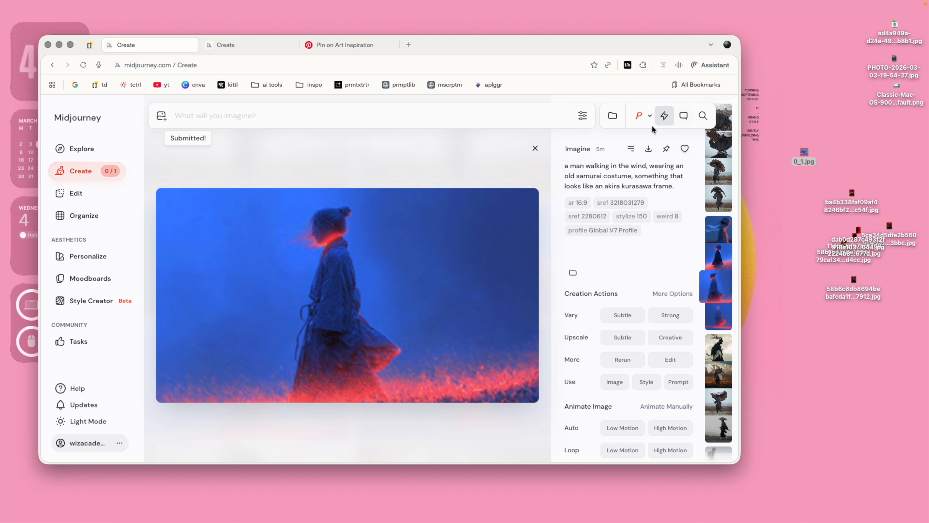
pyautogui.click(88, 175)
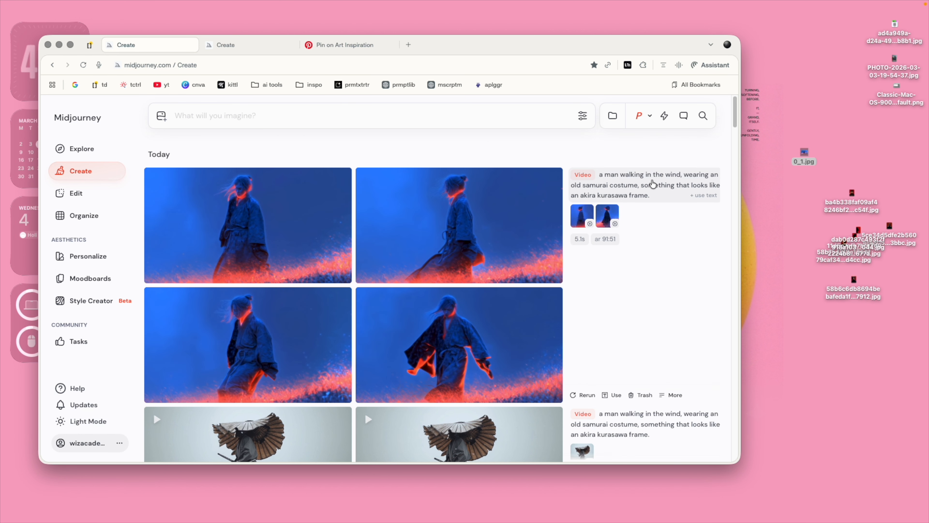
pyautogui.moveTo(476, 269)
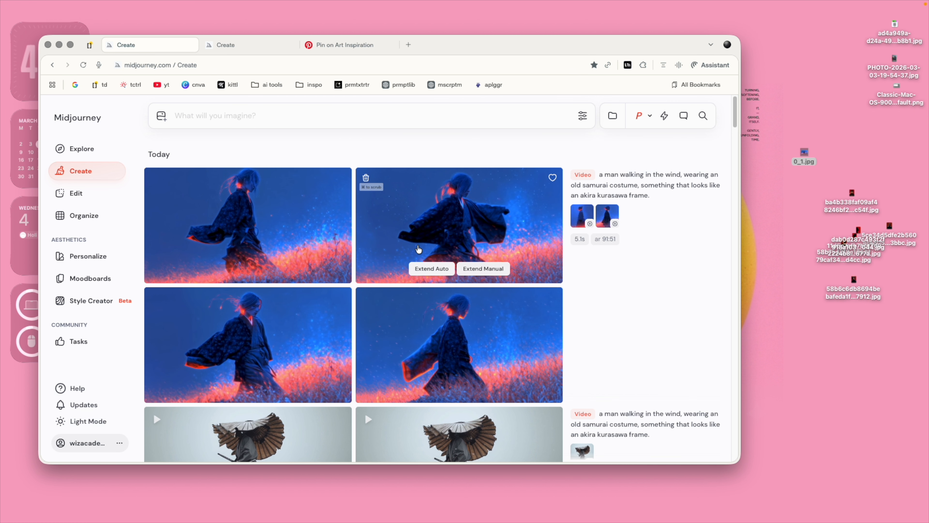